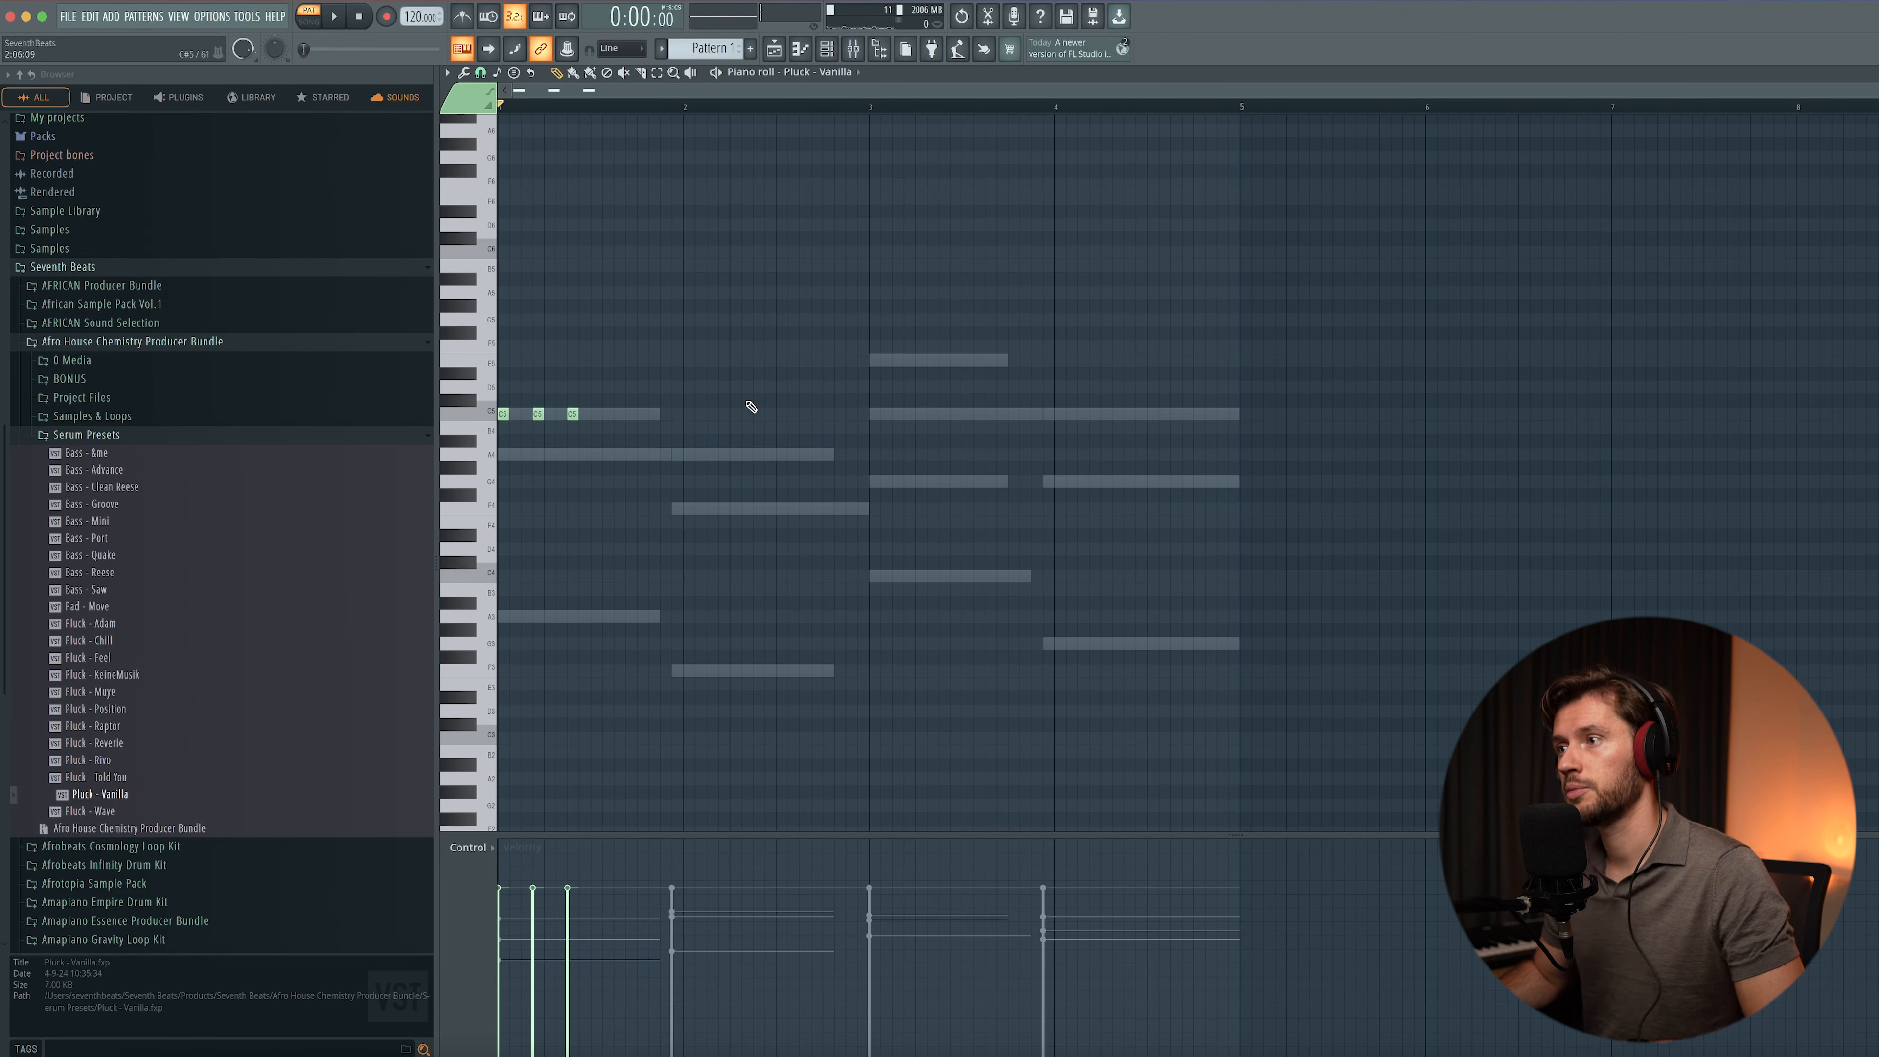
- Repeat the three short C5 pluck notes at the start of bar 2, keeping the spacing used in bar 1
scroll(761, 415, "up", 2)
key("space")
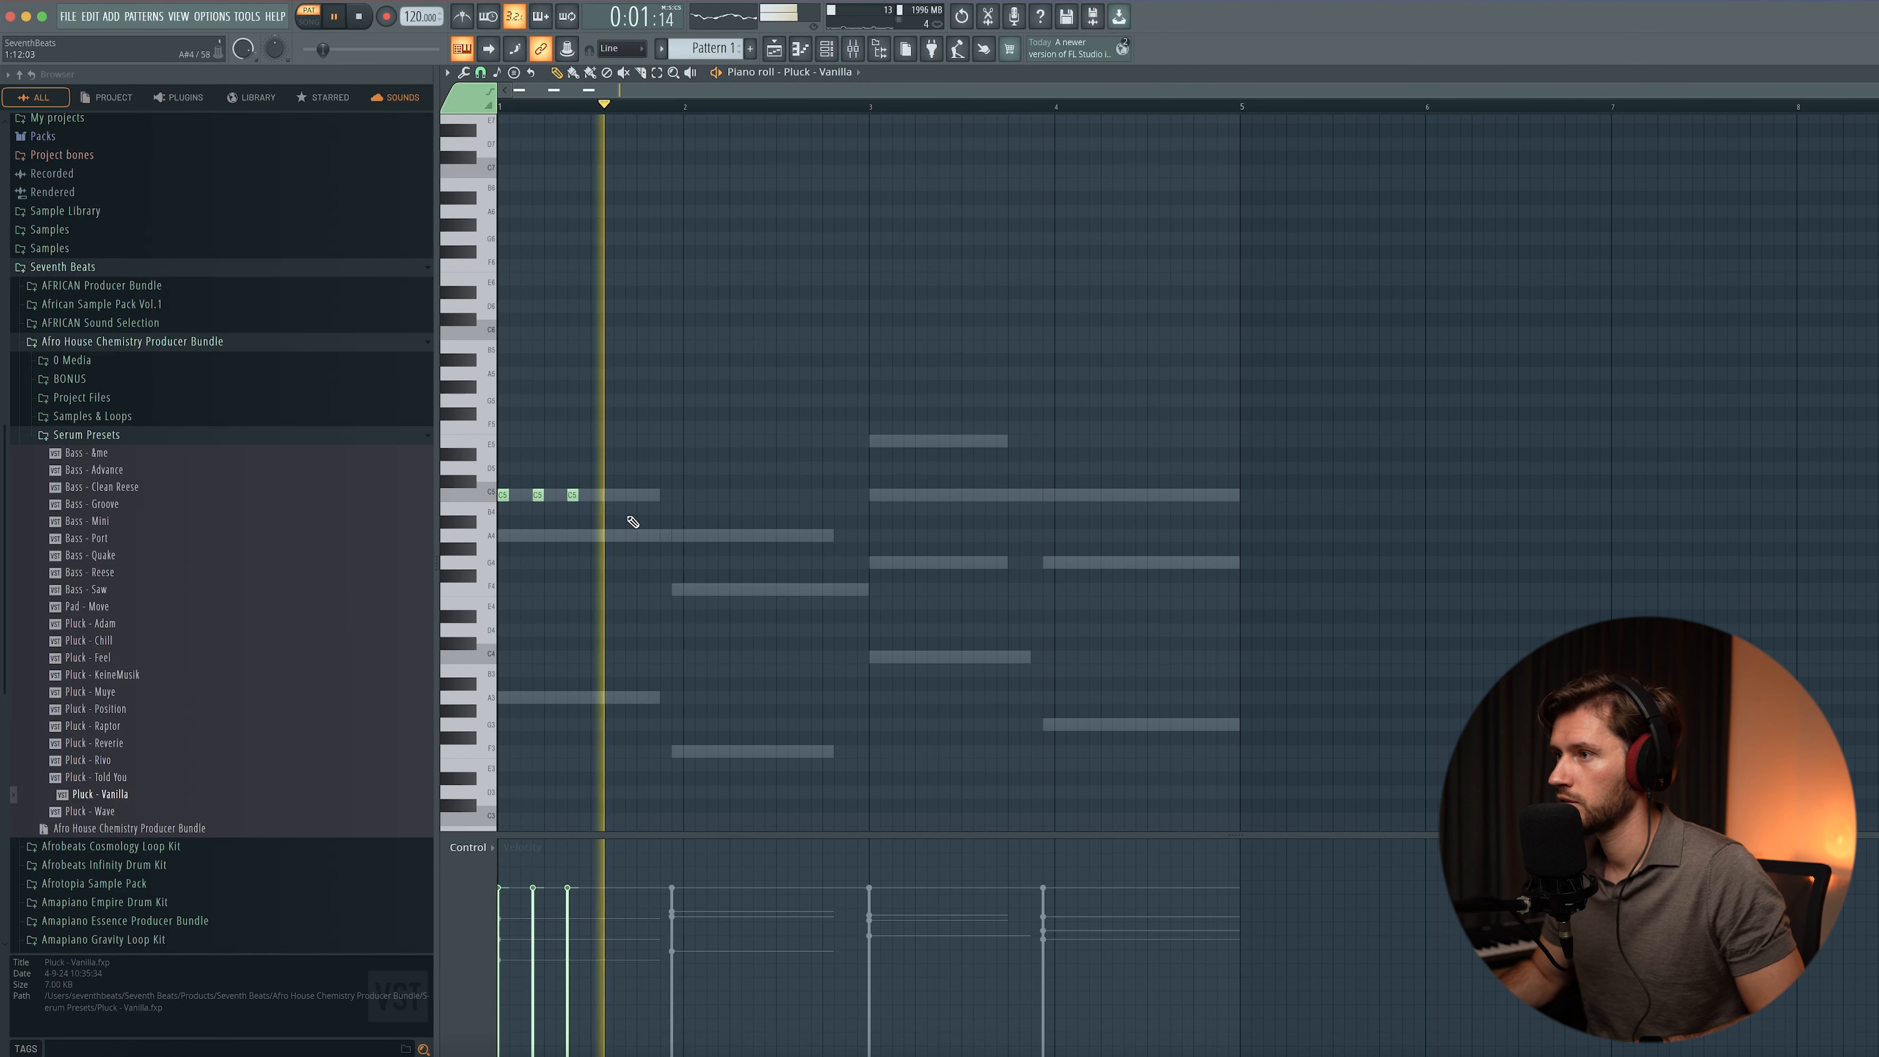
left_click(688, 494)
left_click(723, 494)
left_click(758, 495)
key("space")
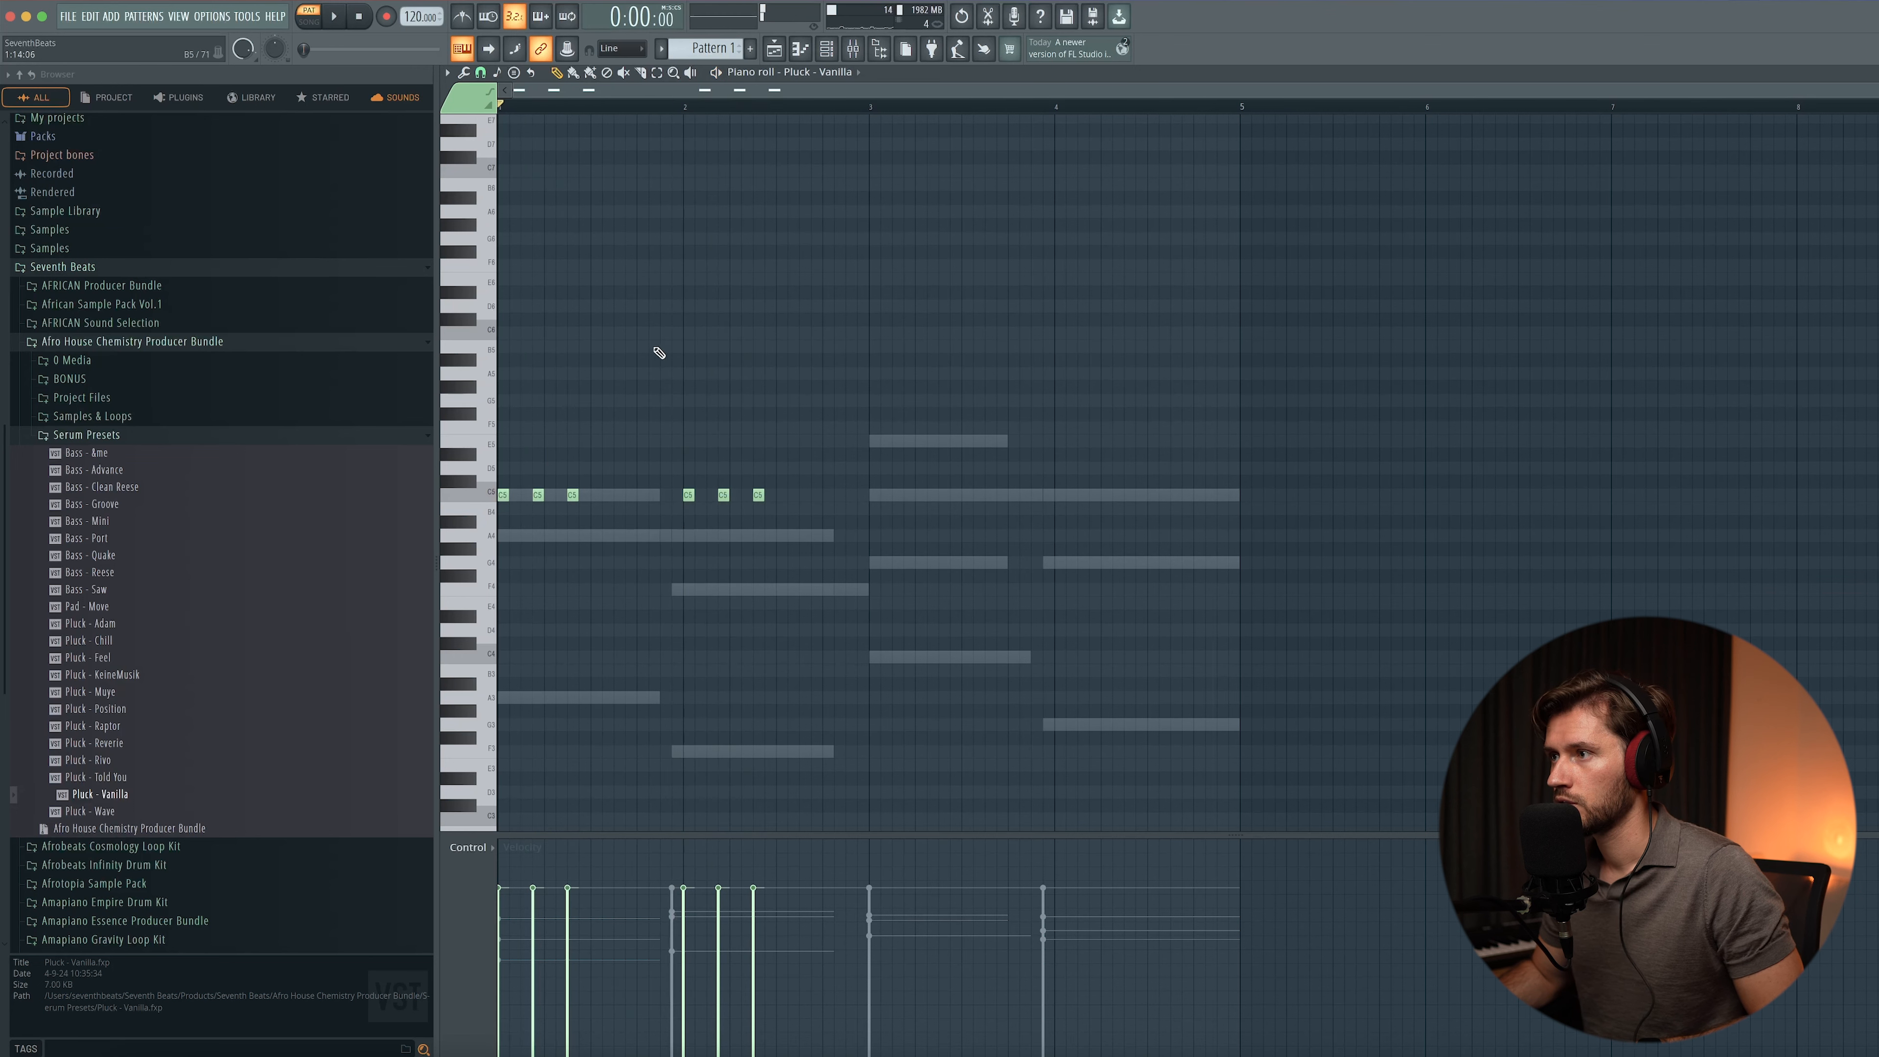
- Add a short B4 note at the end of bar 1 and a G5 note at the end of bar 2
key("space")
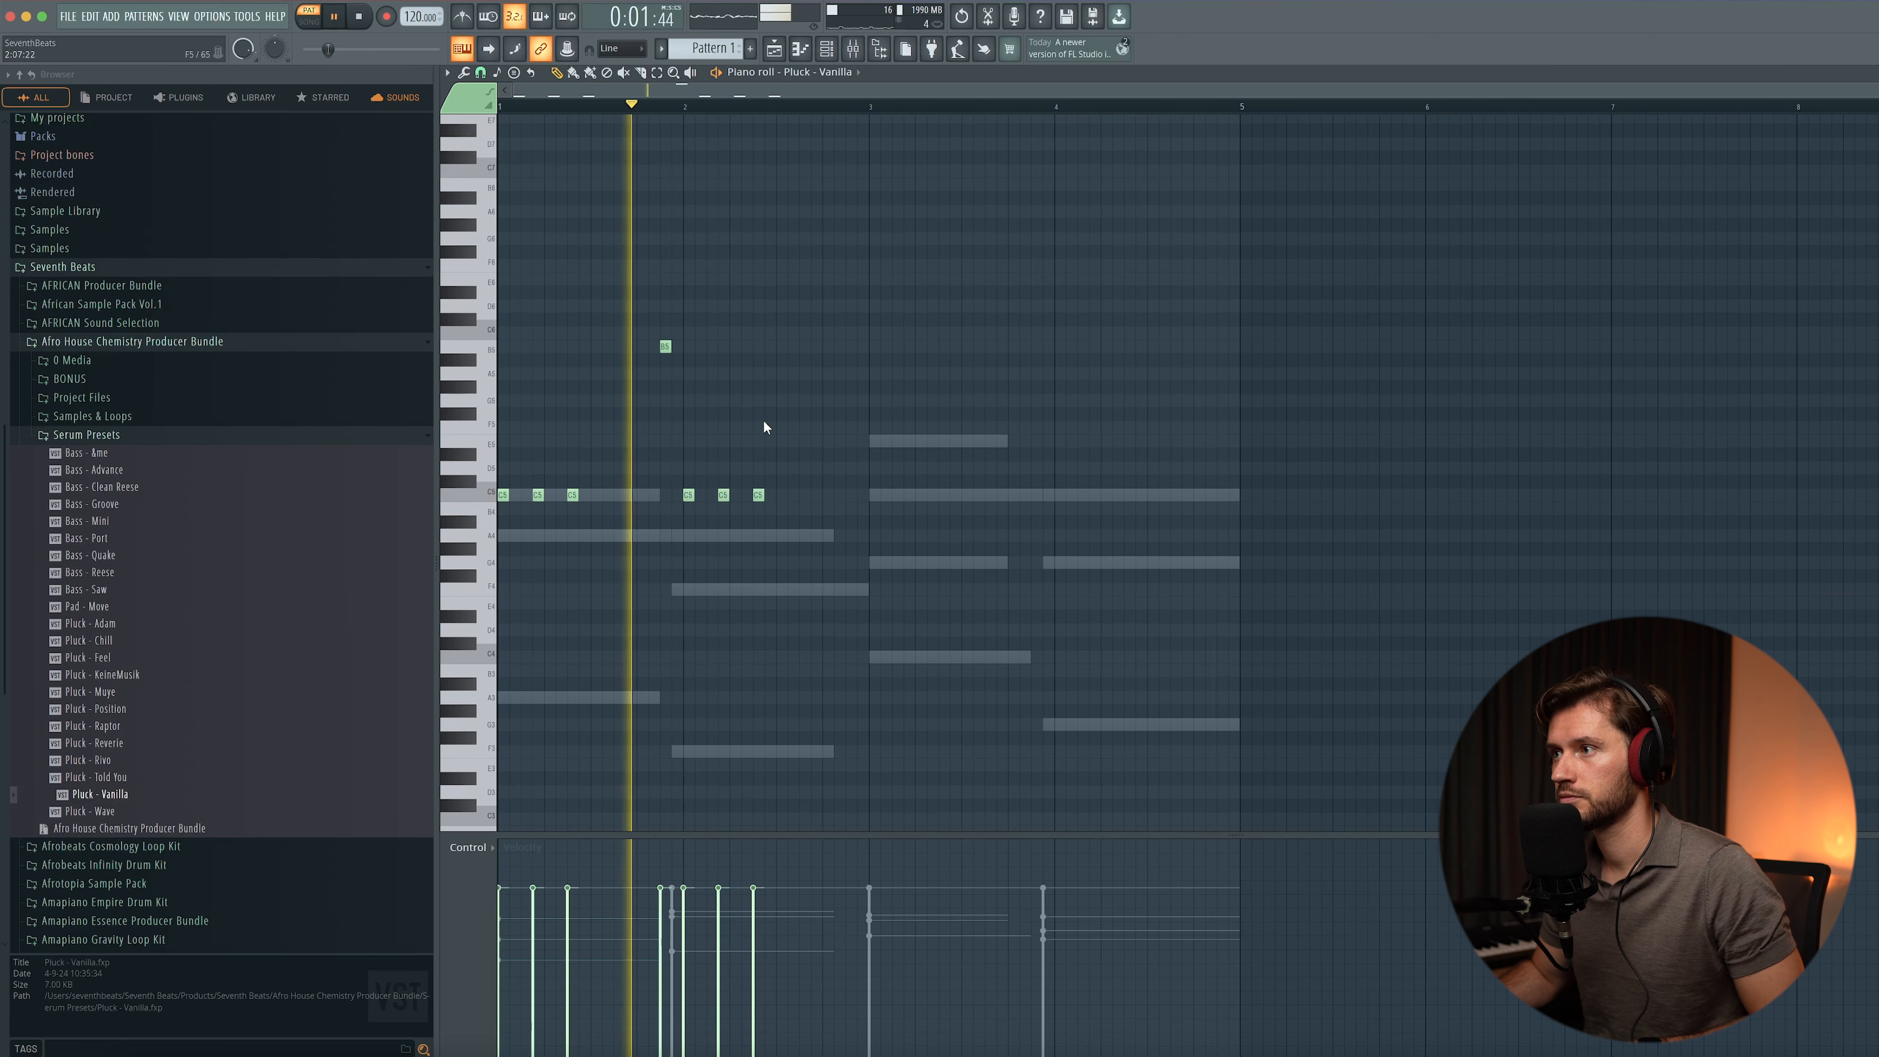
key("space")
left_click_drag(665, 346, 665, 509)
key("space")
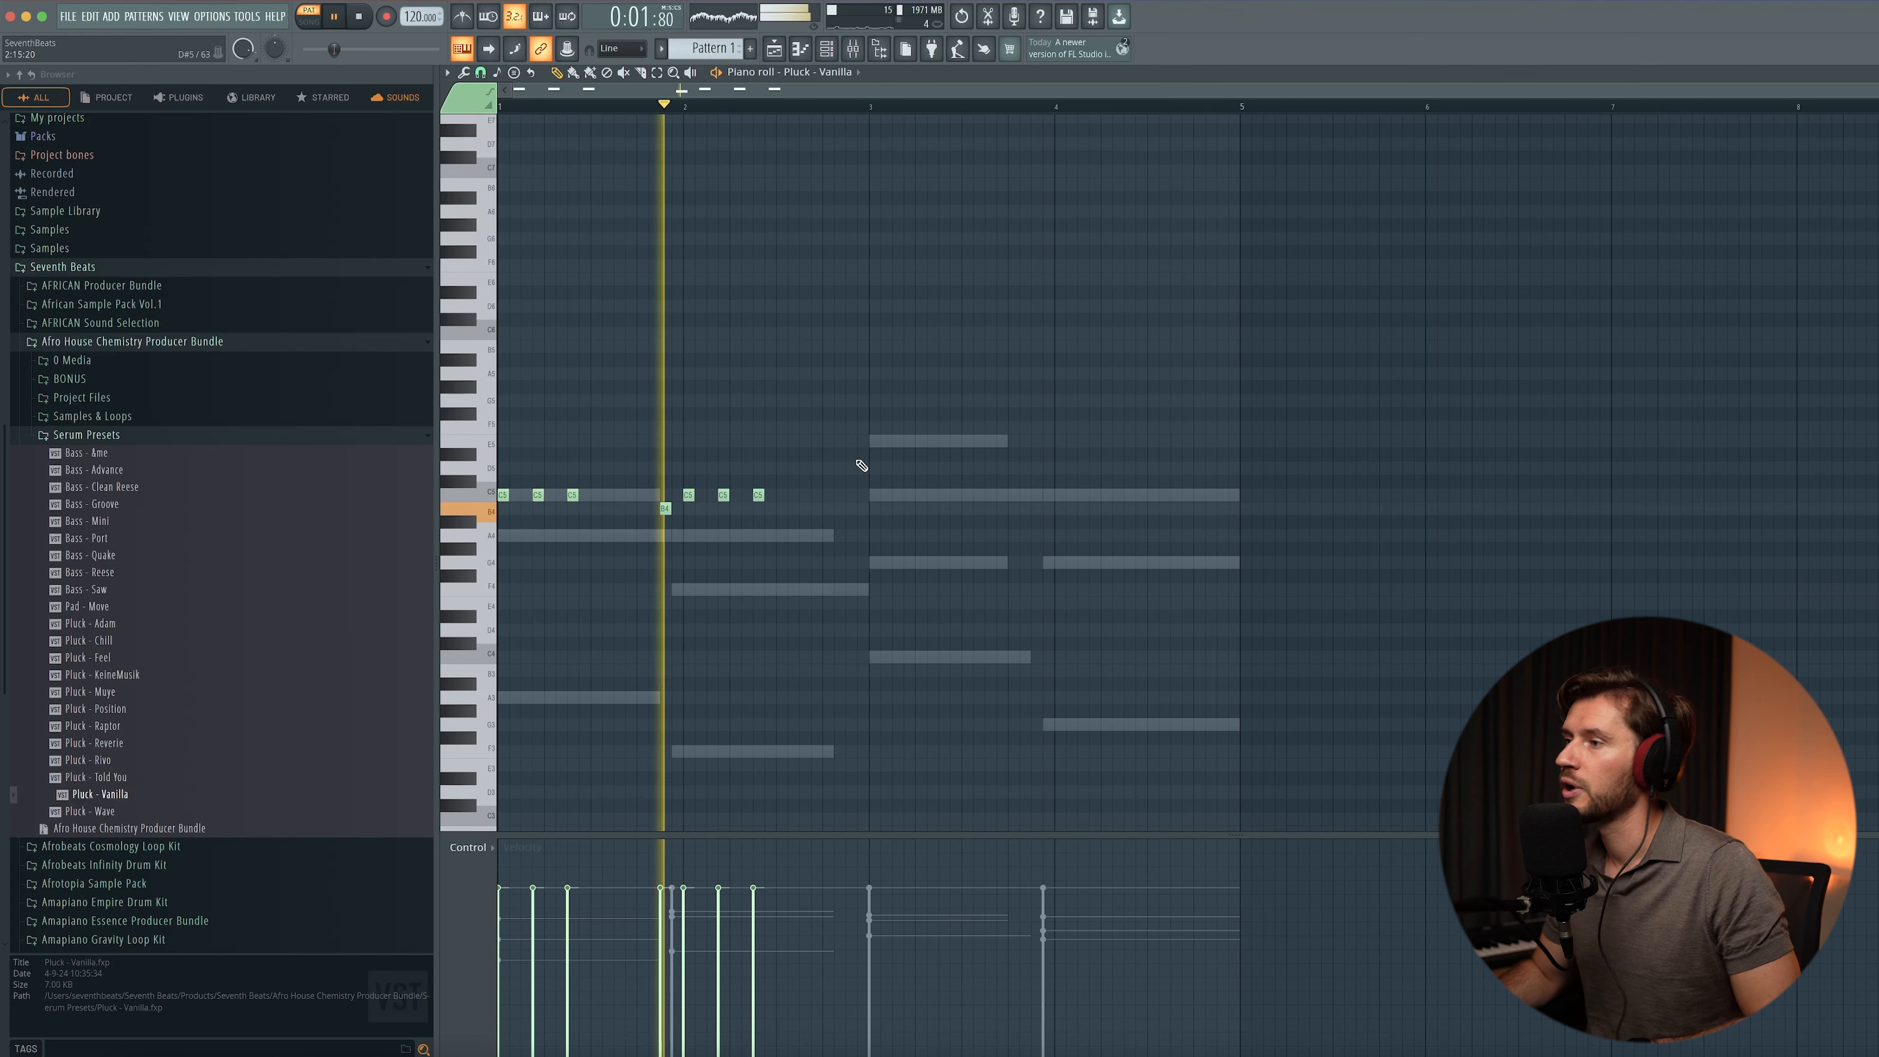
left_click(851, 401)
key("space")
- Duplicate the whole two-bar pluck pattern into bars 3 and 4 and play it back
key("ctrl+a")
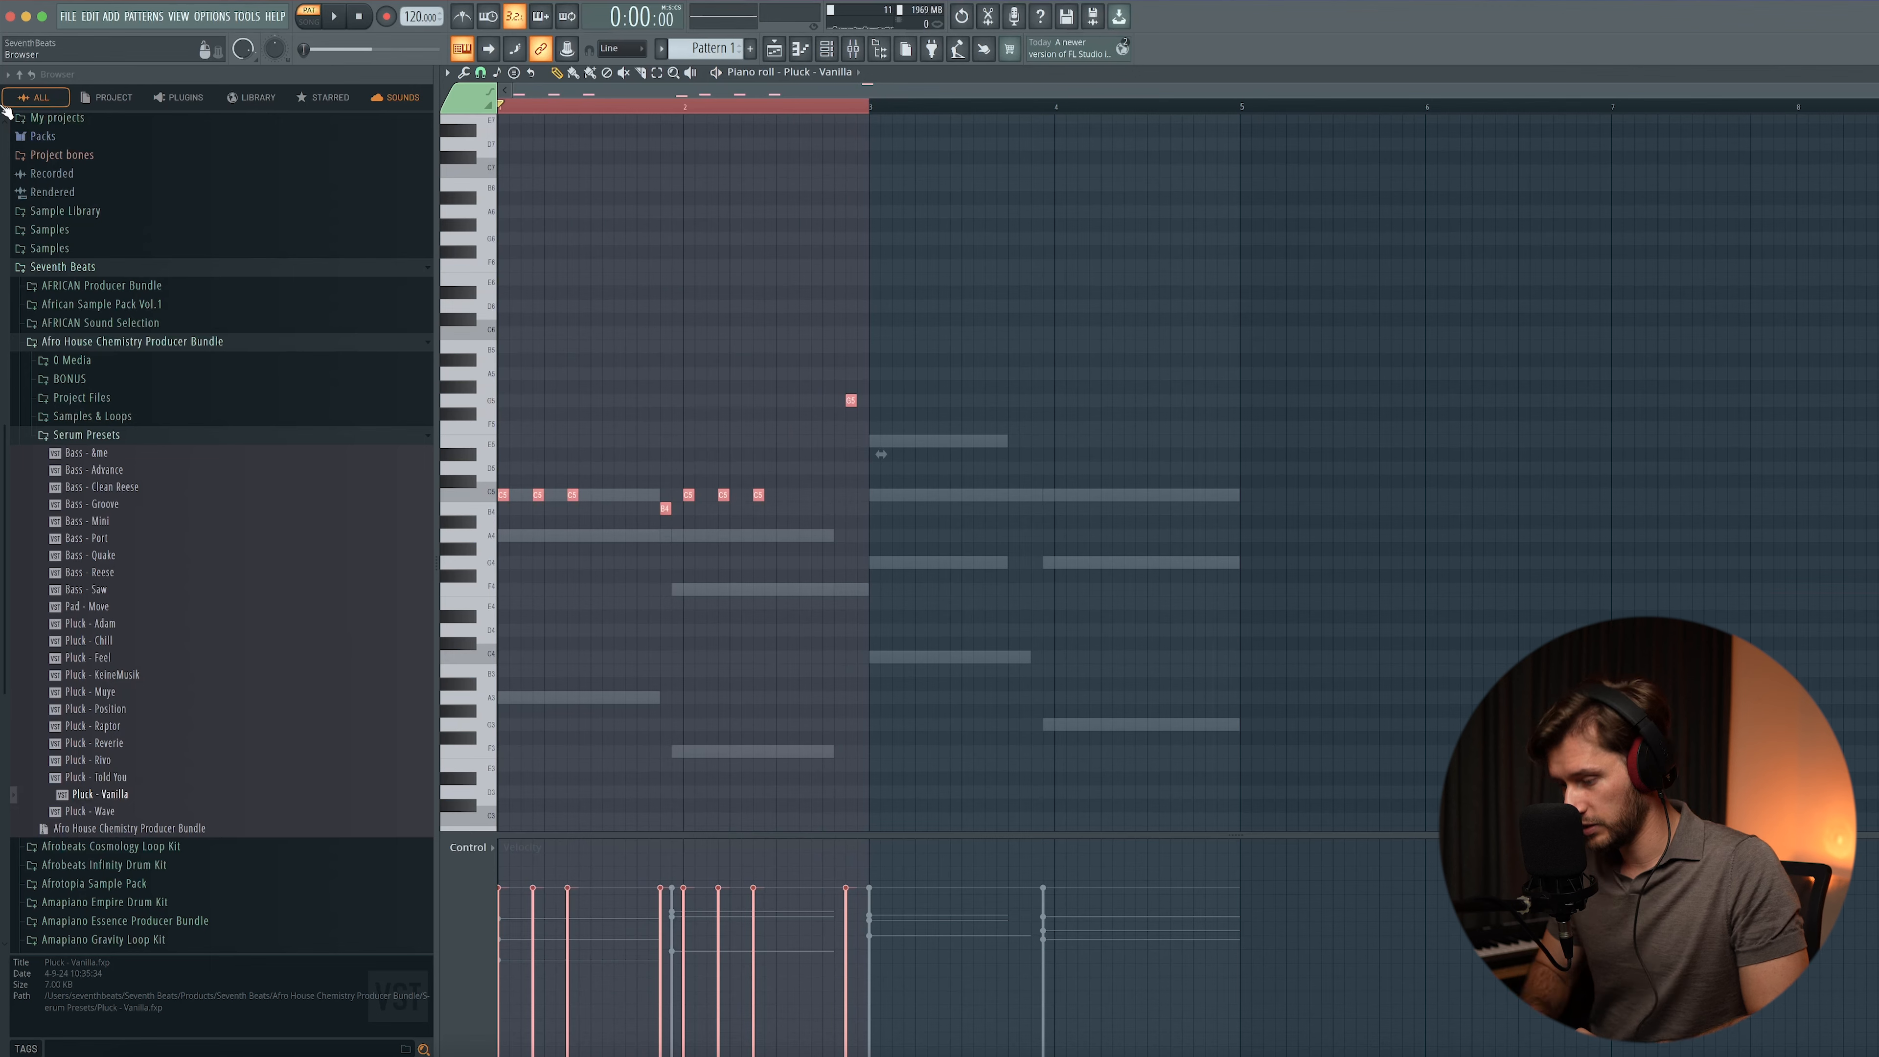
key("ctrl+b")
key("space")
- In the Pluck - Vanilla Serum effects, set the reverb mix to 8 %
key("F6")
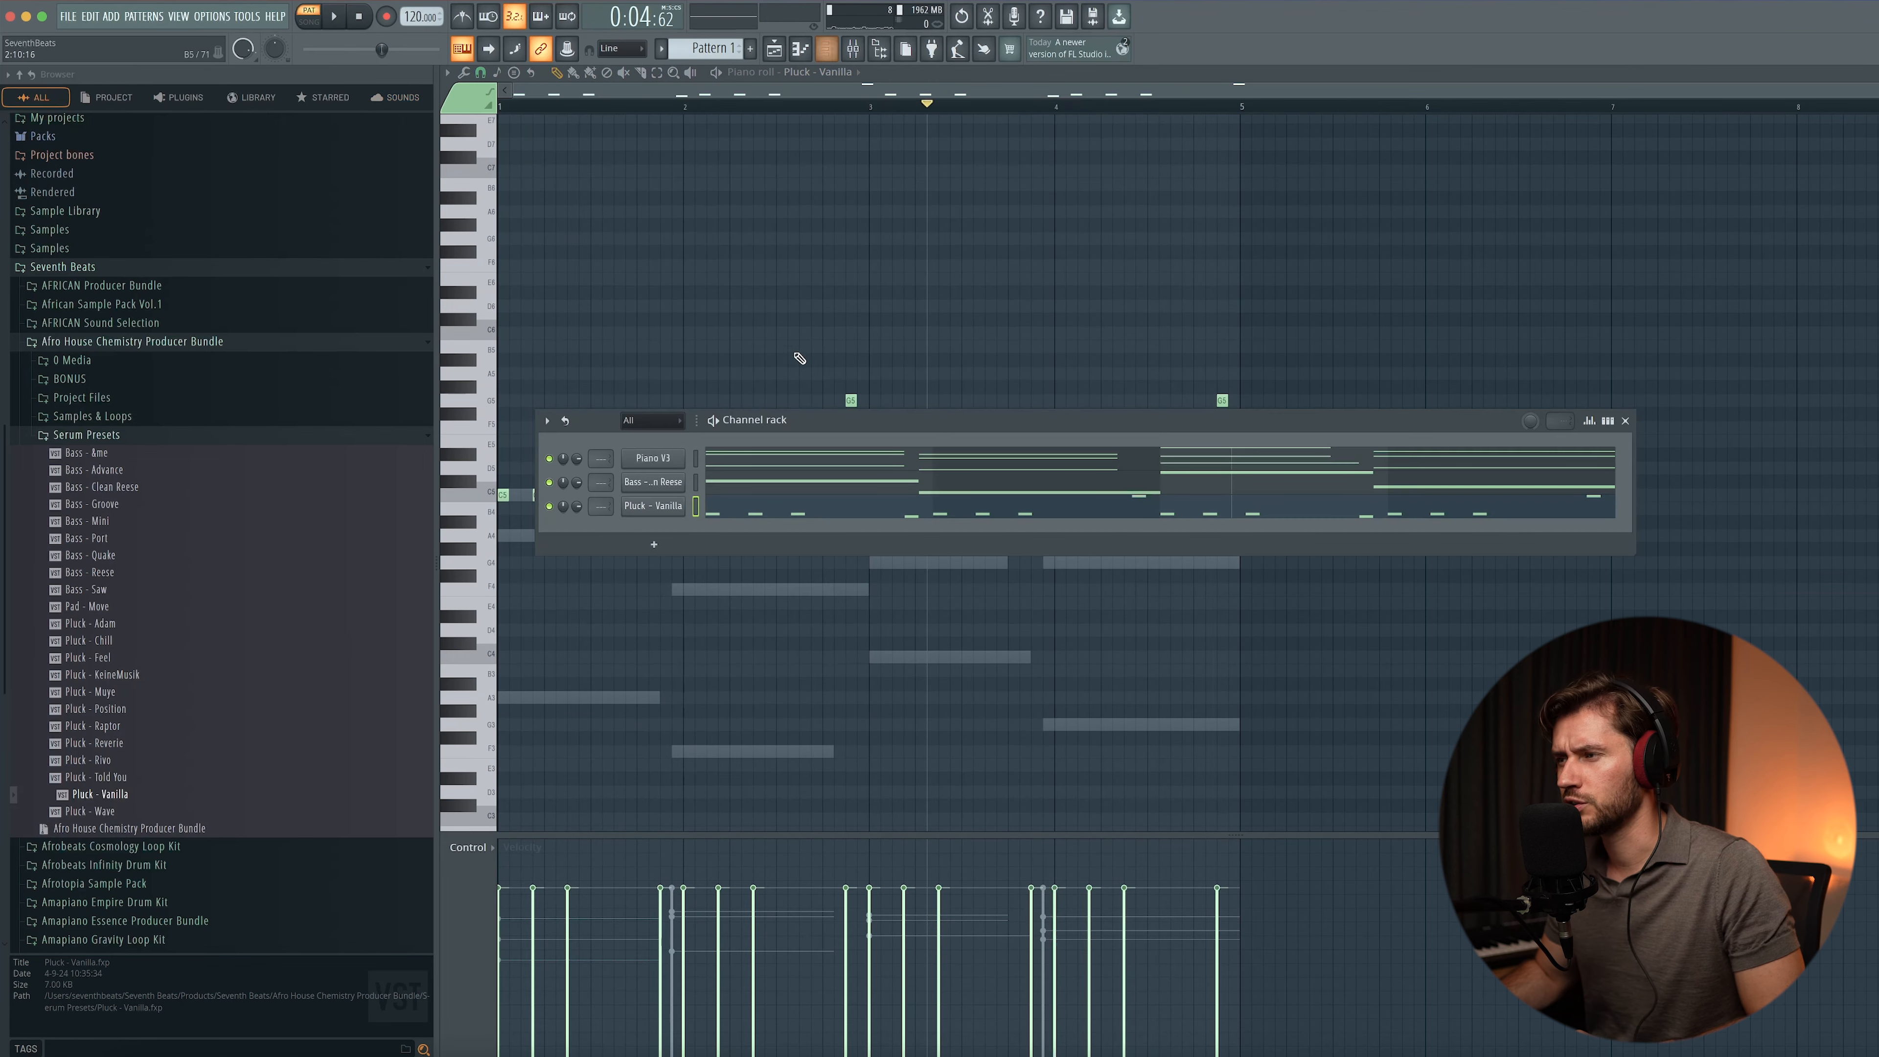
left_click(653, 506)
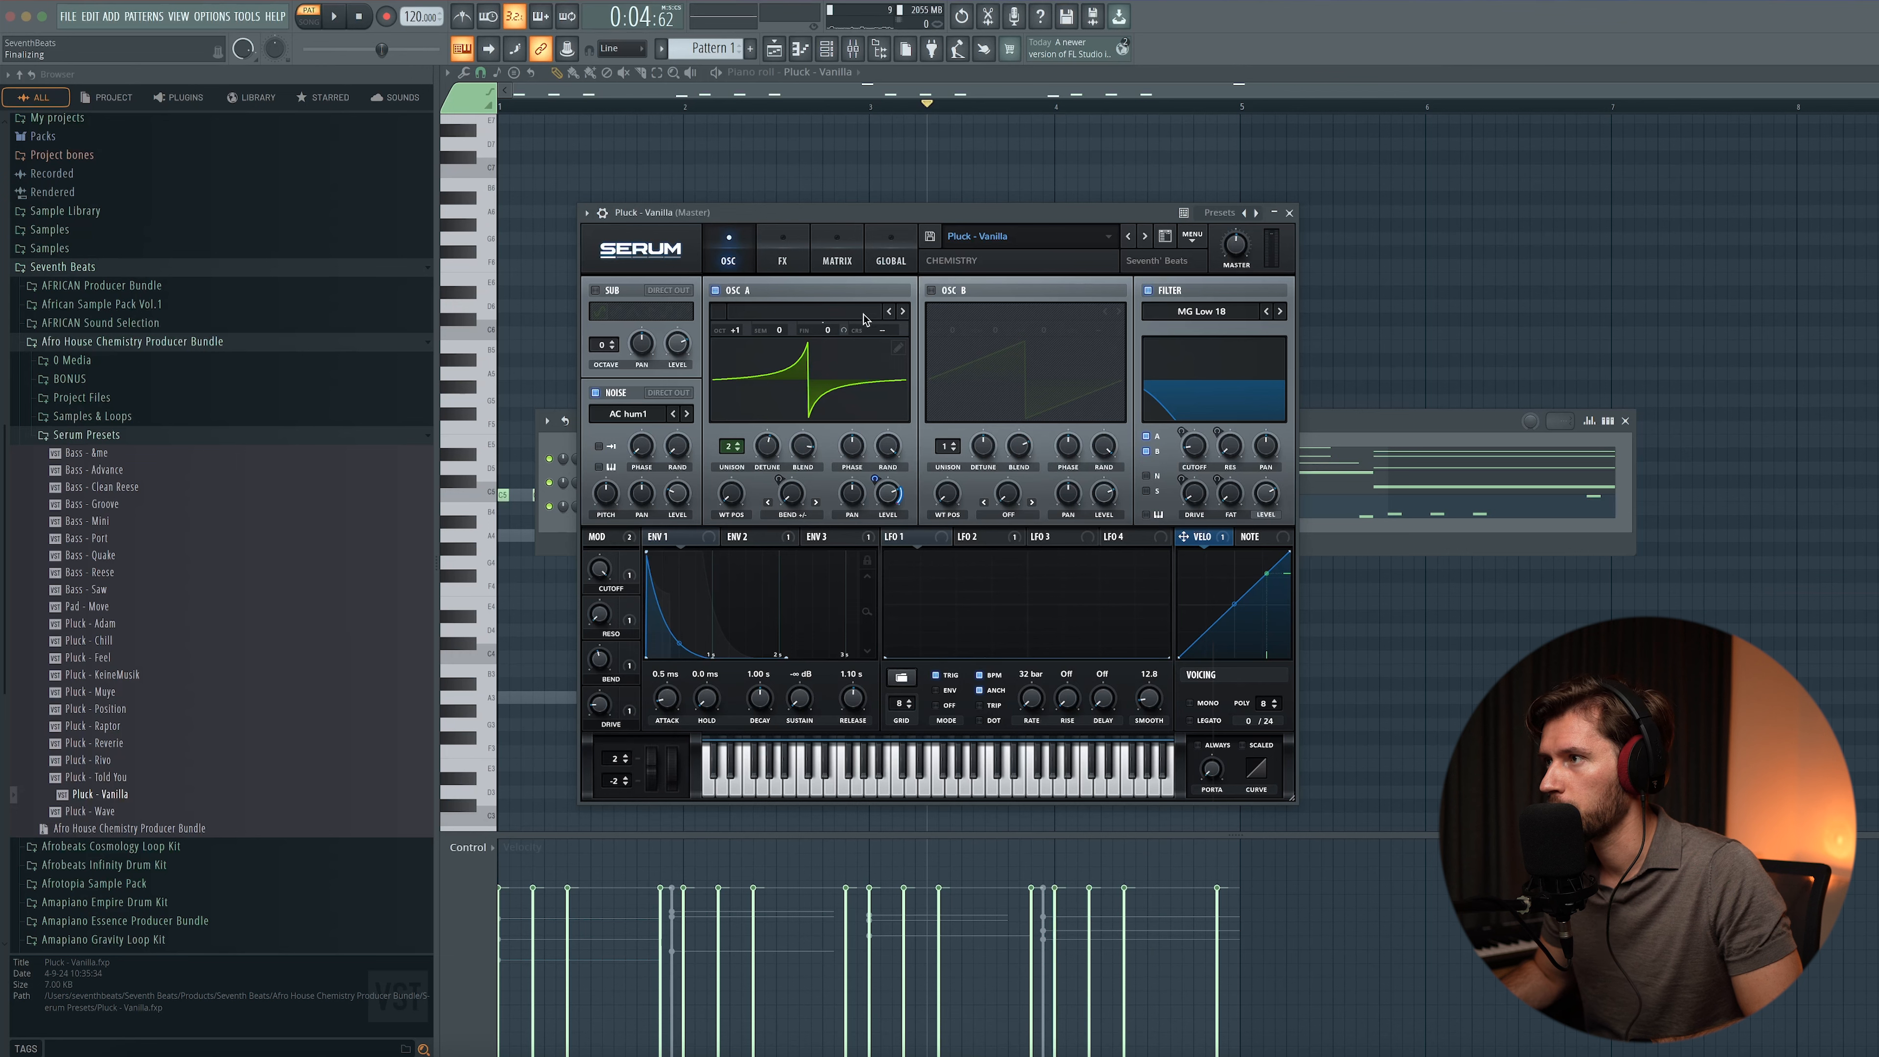
left_click(784, 260)
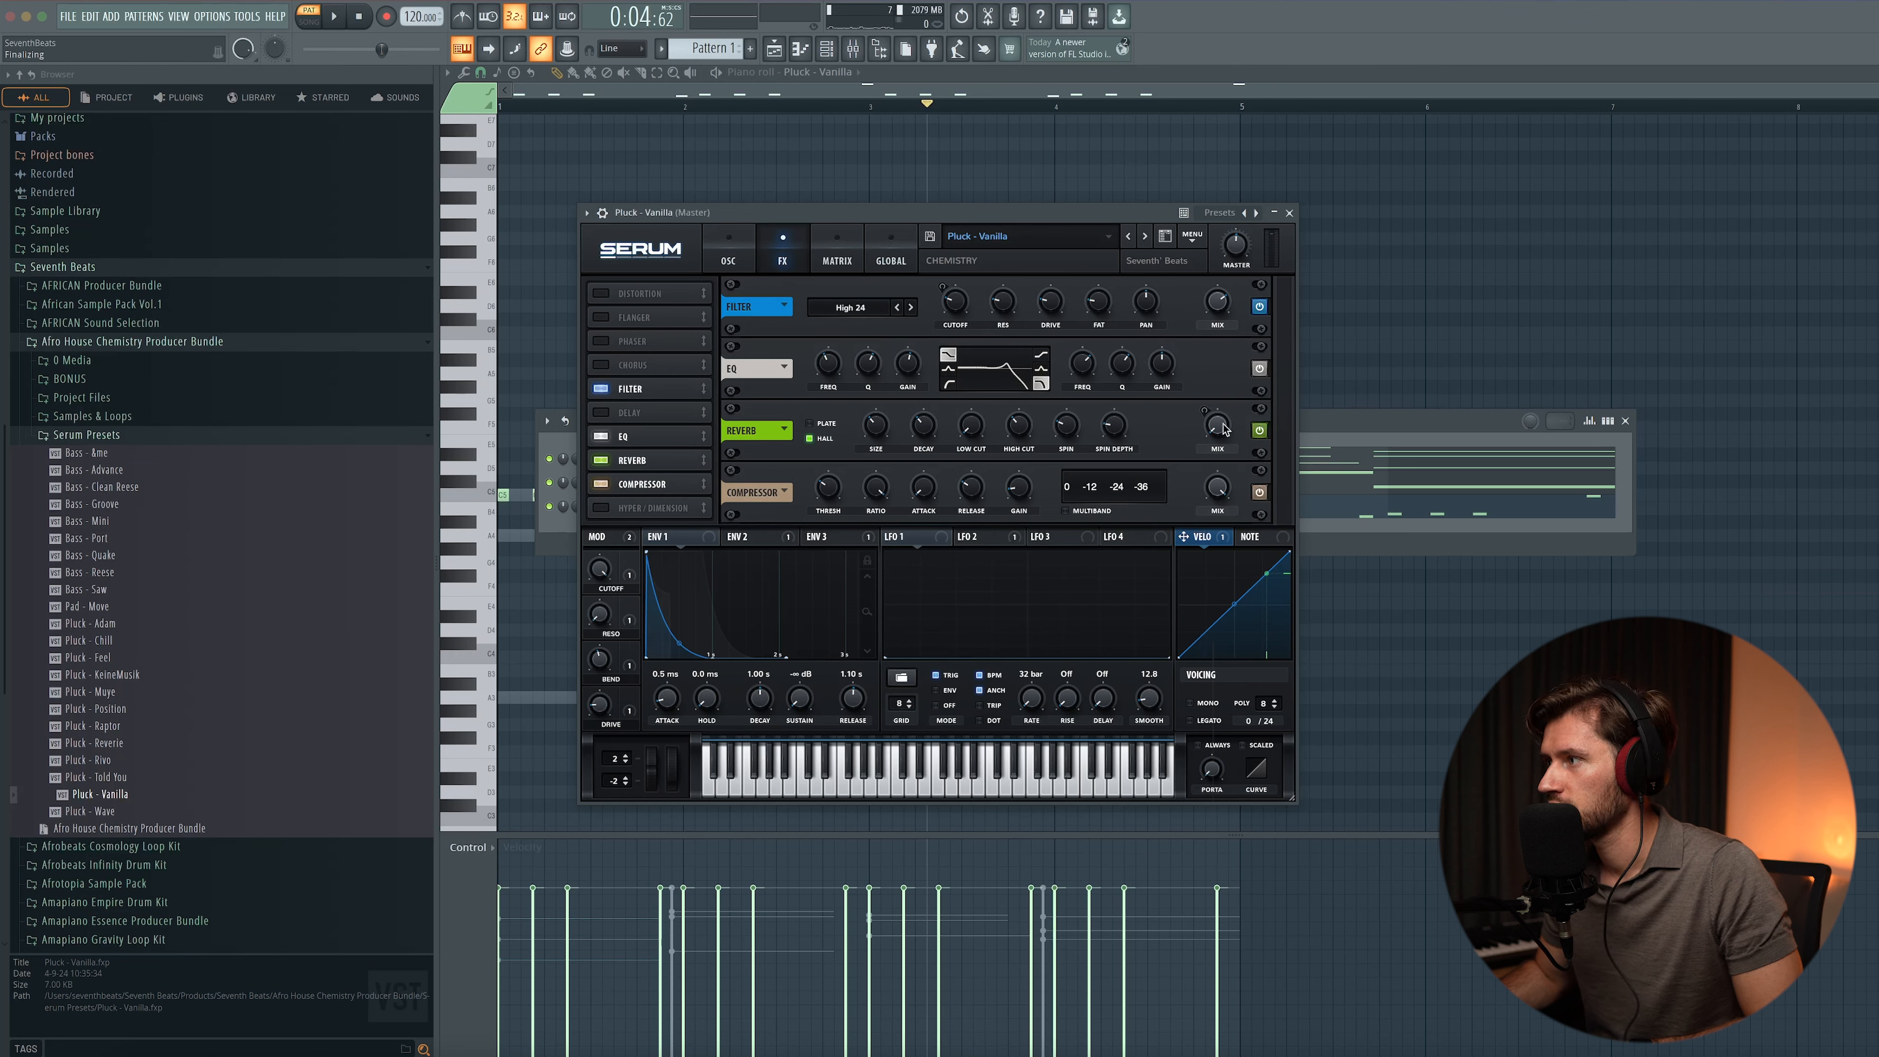
left_click_drag(1221, 414, 1221, 394)
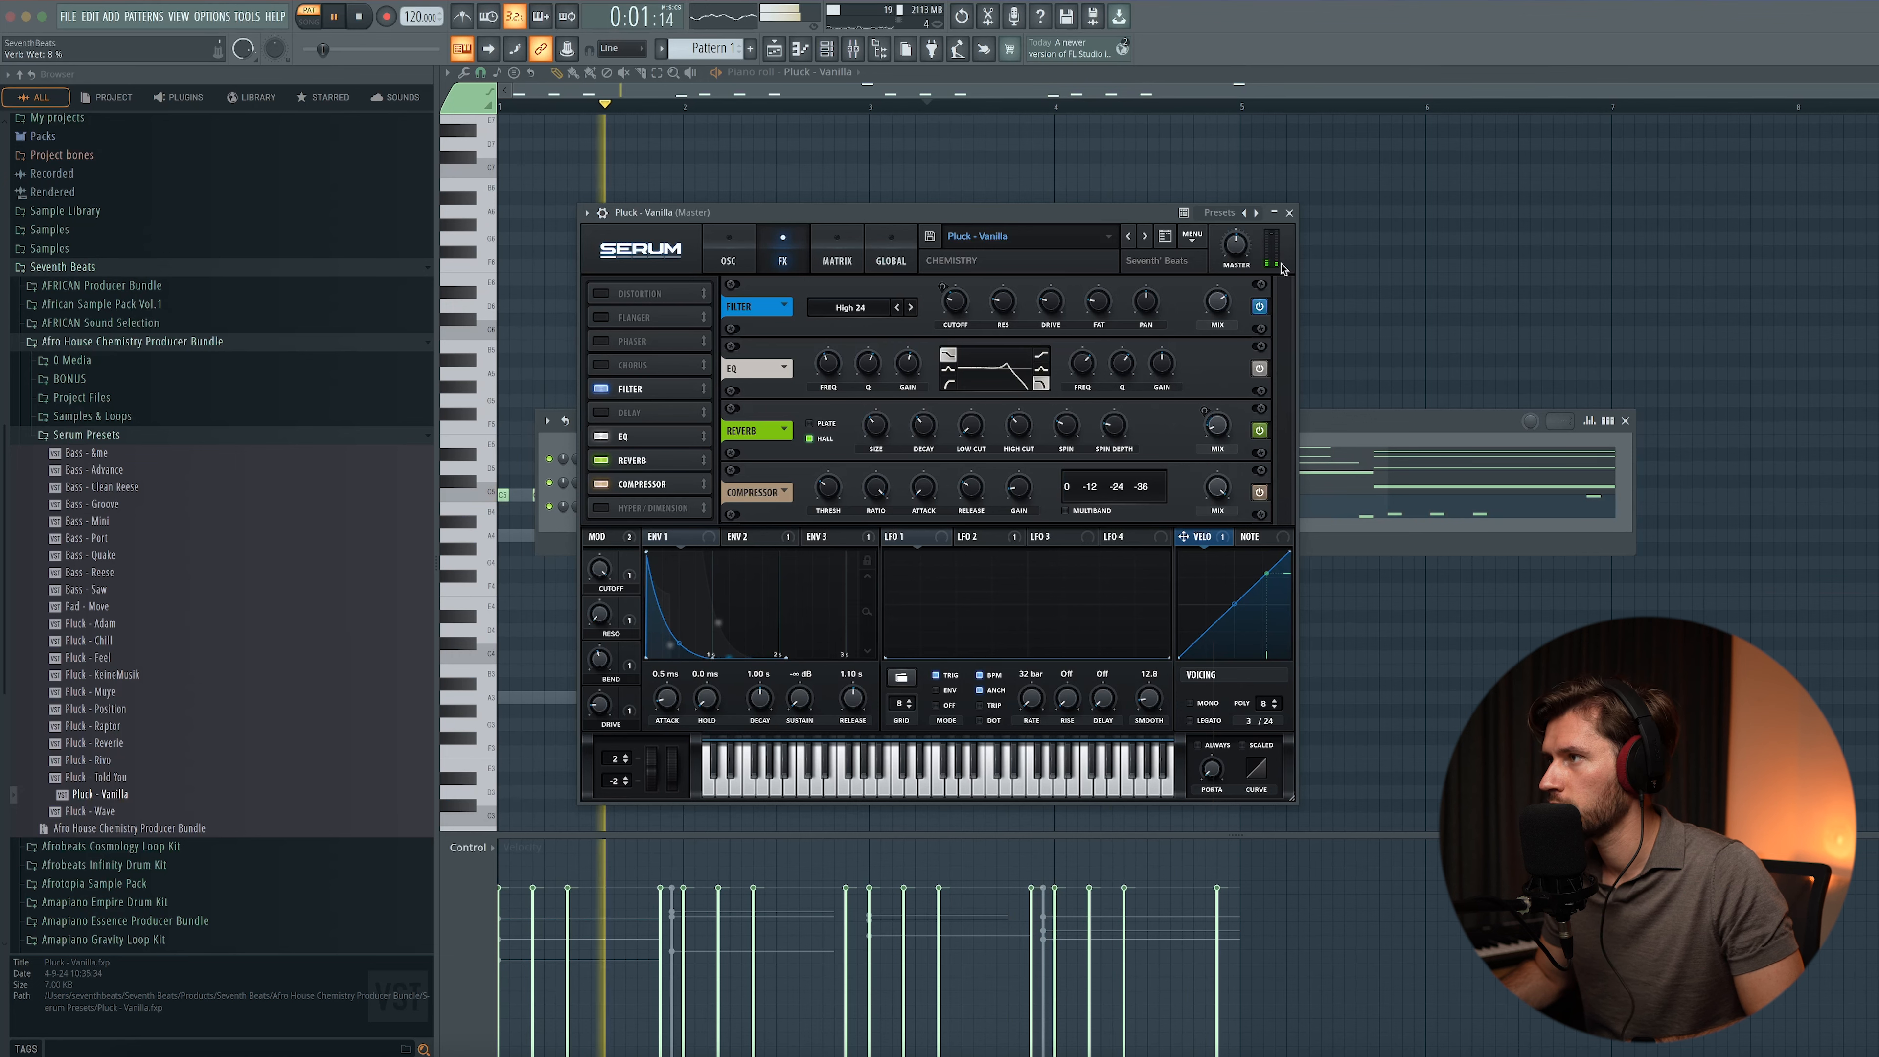
left_click(1290, 213)
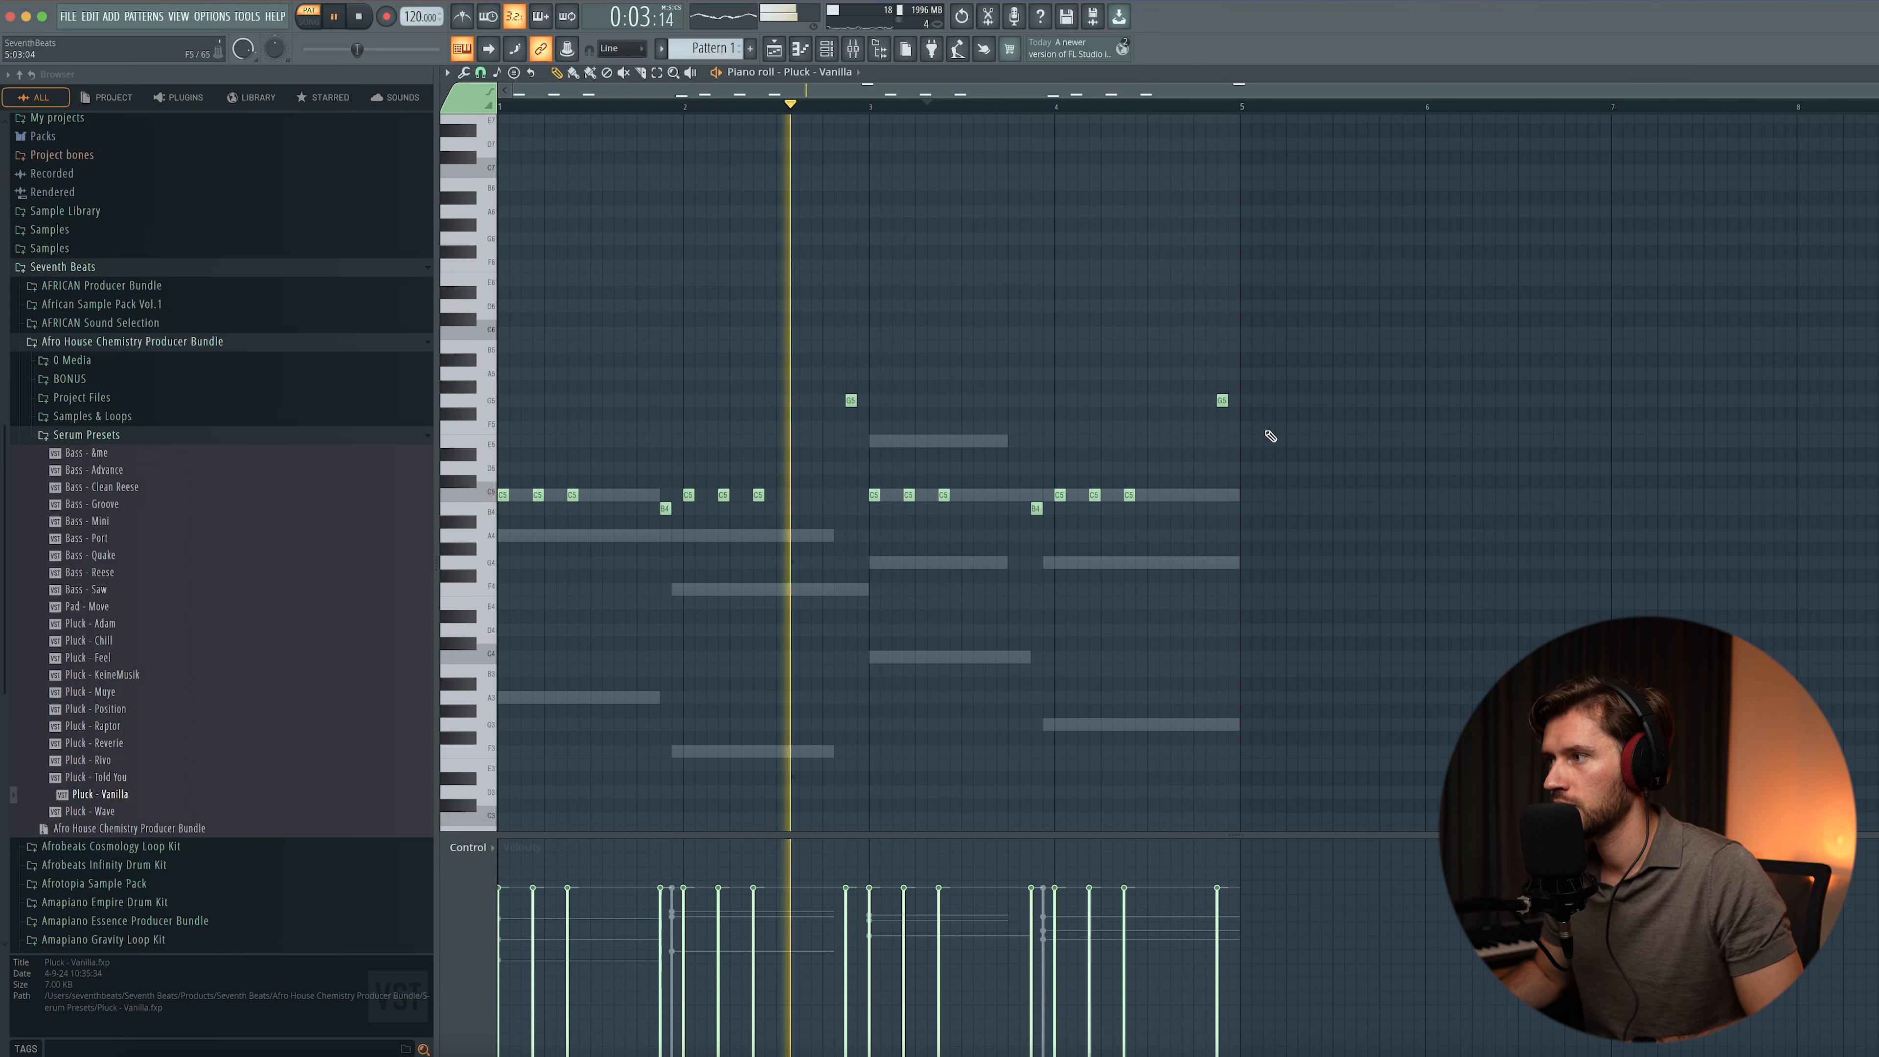
- Raise the three C5 notes at the start of bar 4 to E5 and add two B4 notes after them
key("space")
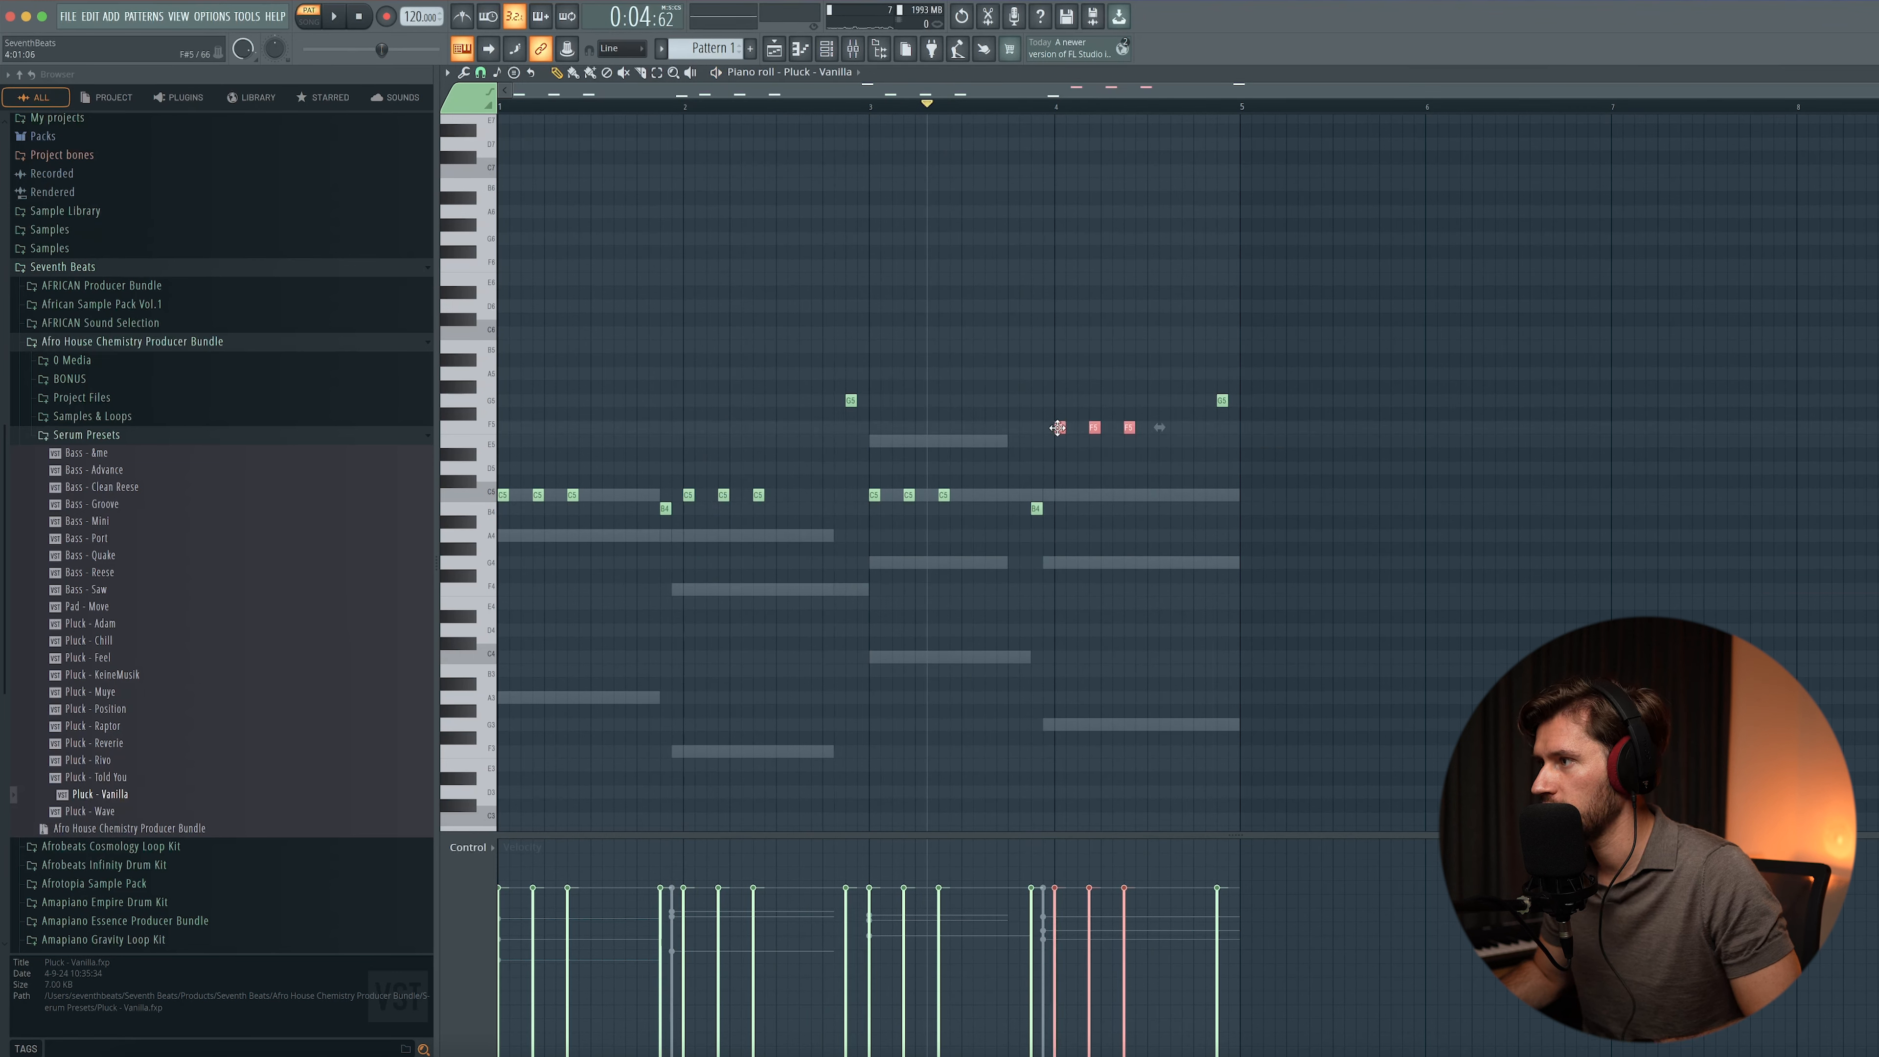
key("space")
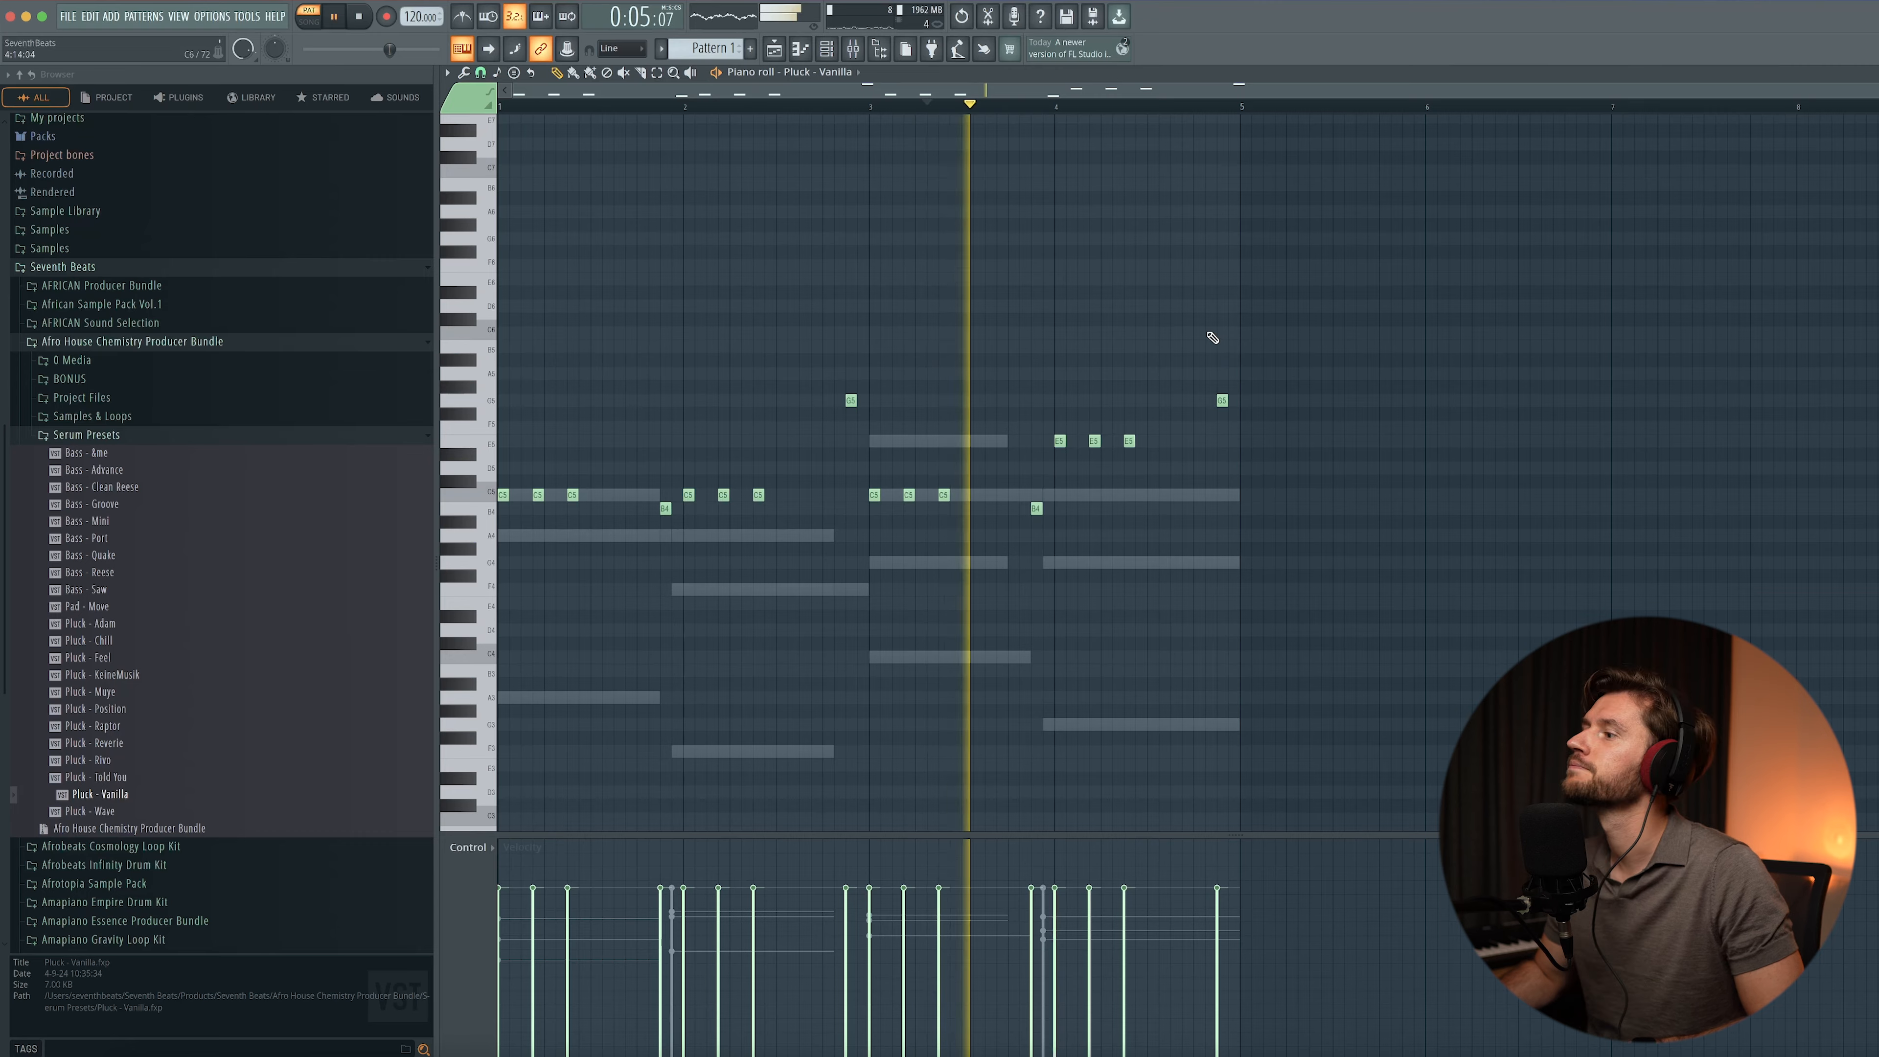
scroll(1258, 370, "right", 2)
key("space")
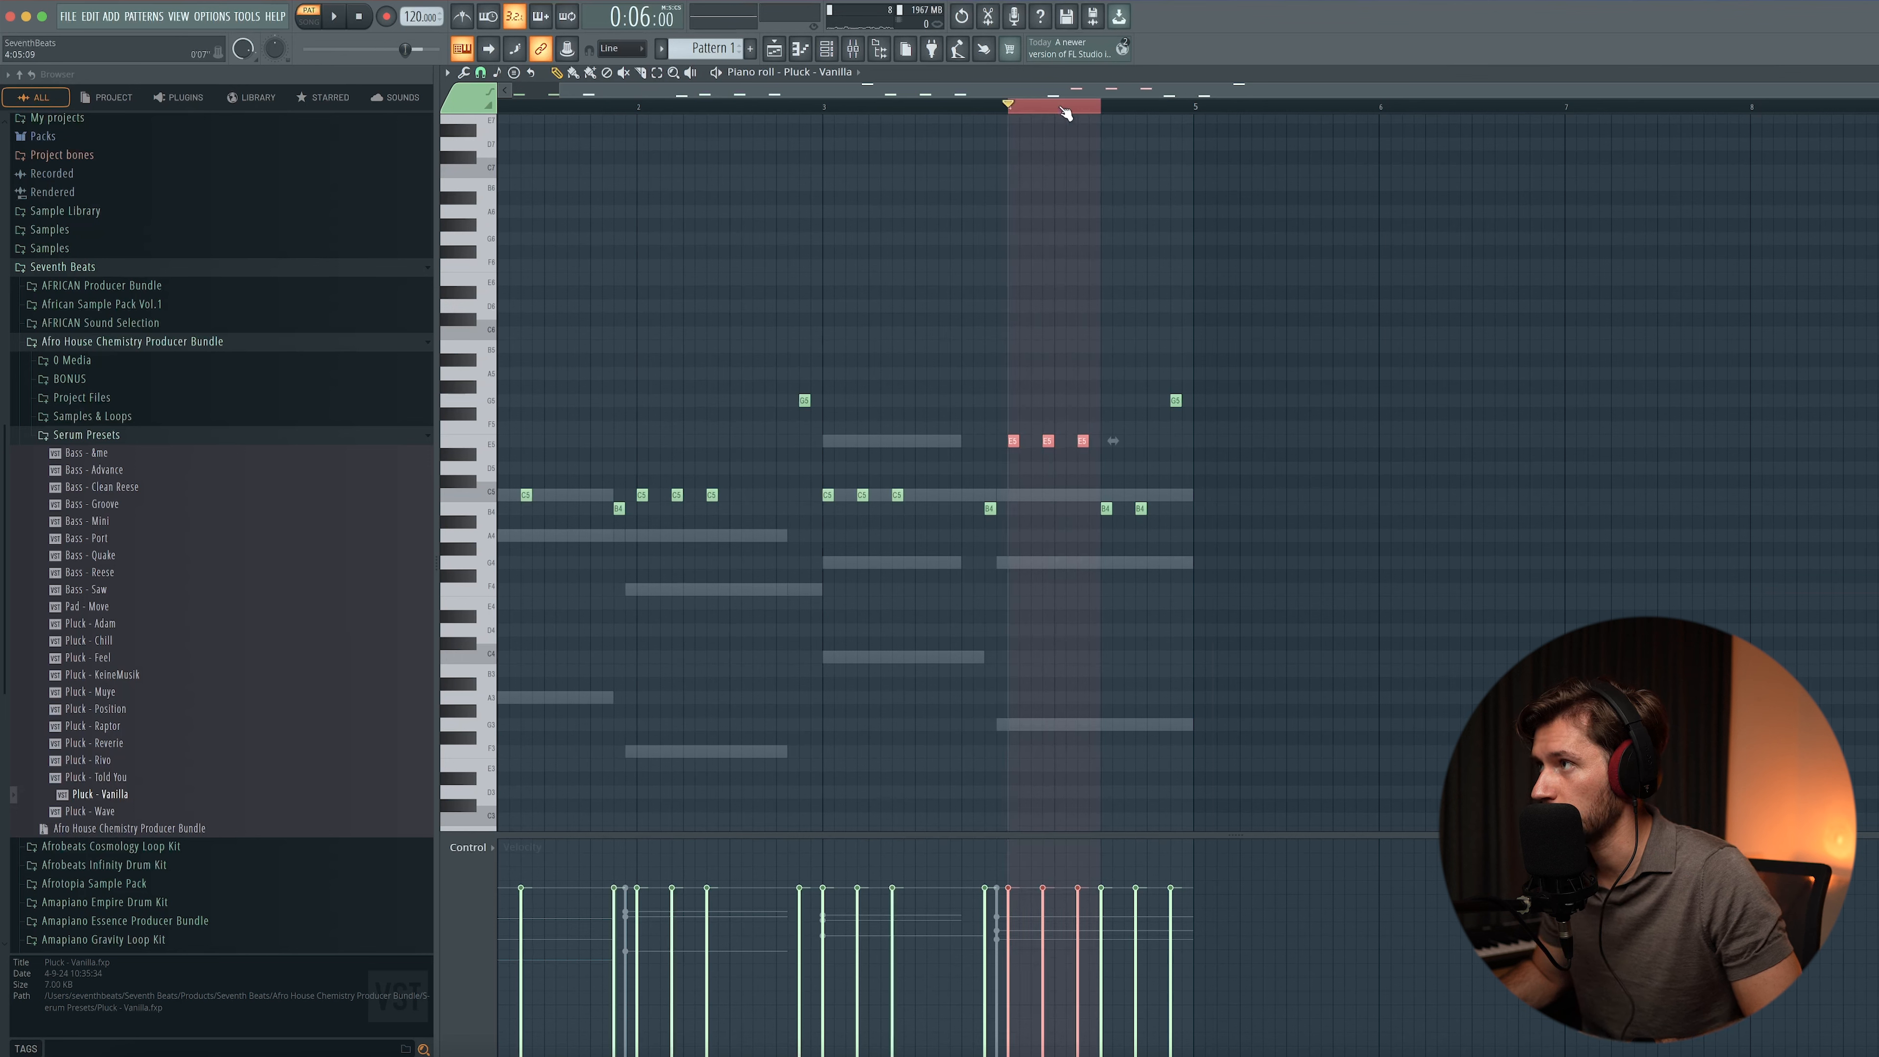
key("space")
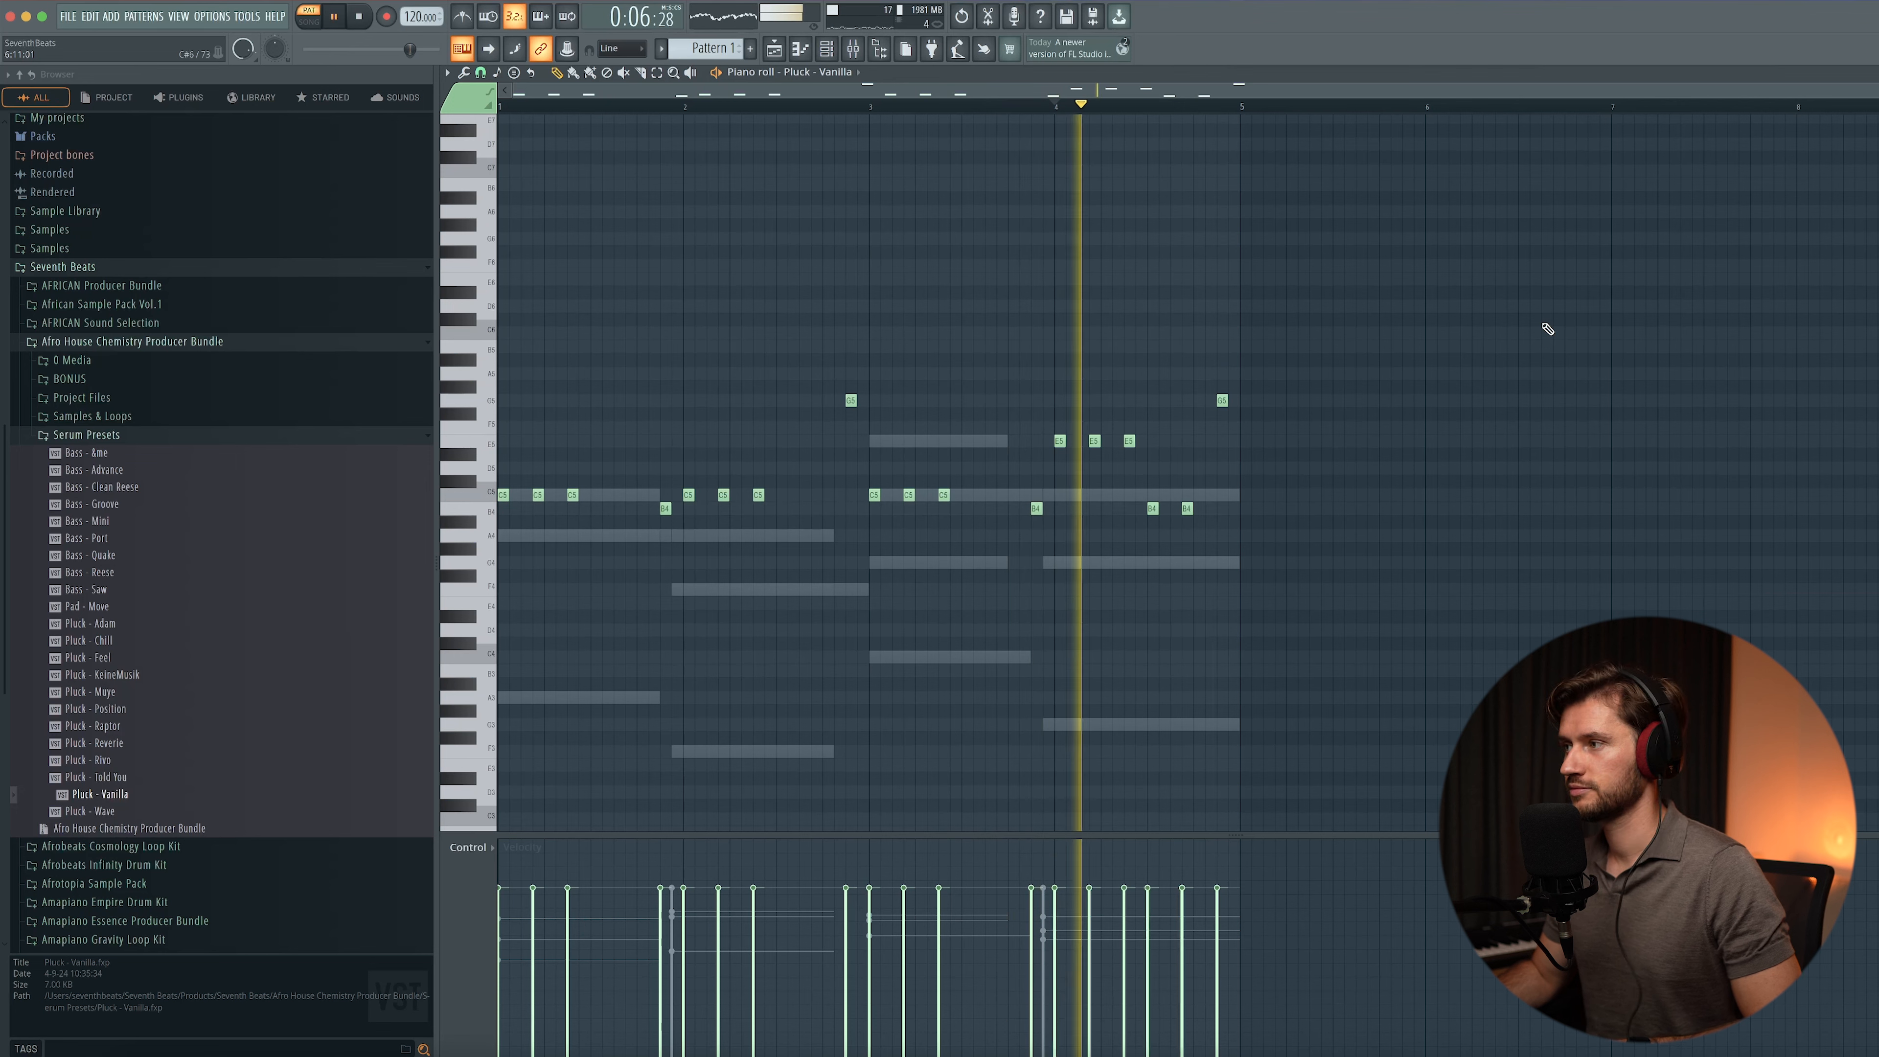
key("space")
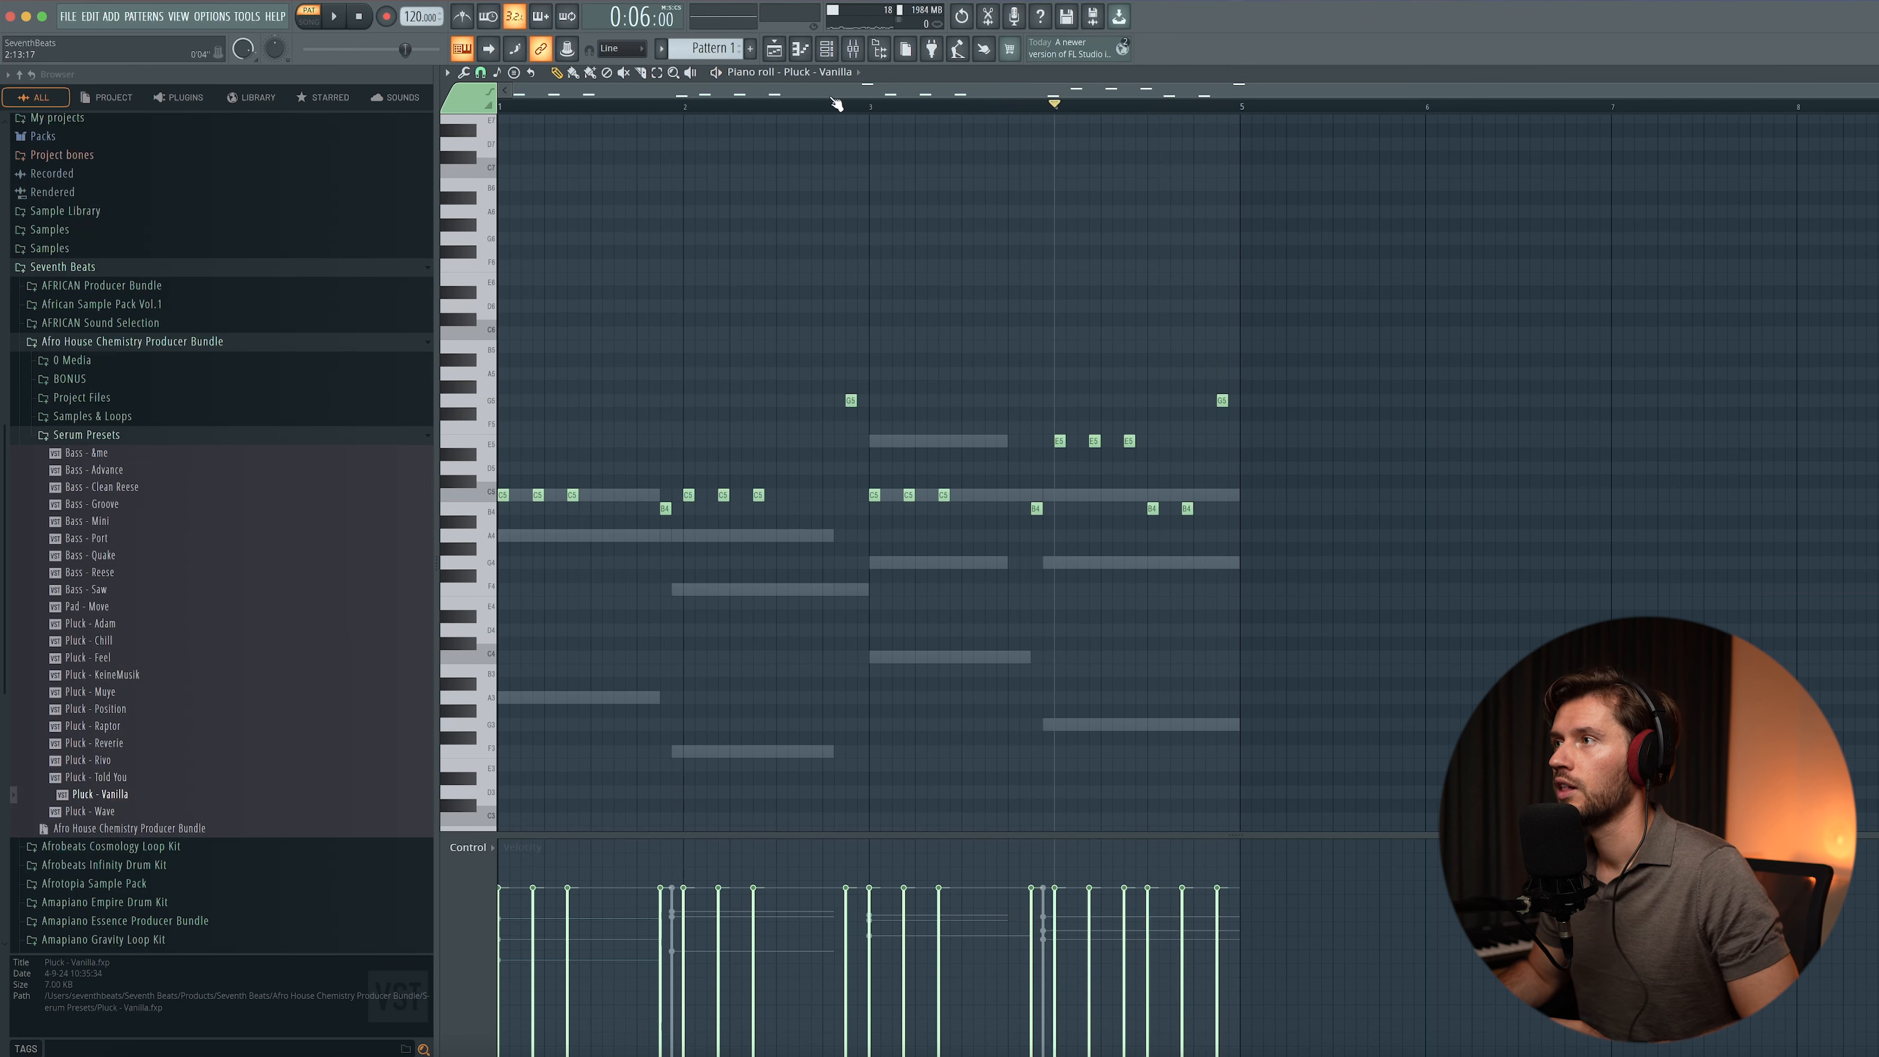
- Route the Piano V3, Bass - Clean Reese and Pluck - Vanilla channels to consecutive mixer tracks starting from insert 16
left_click(828, 52)
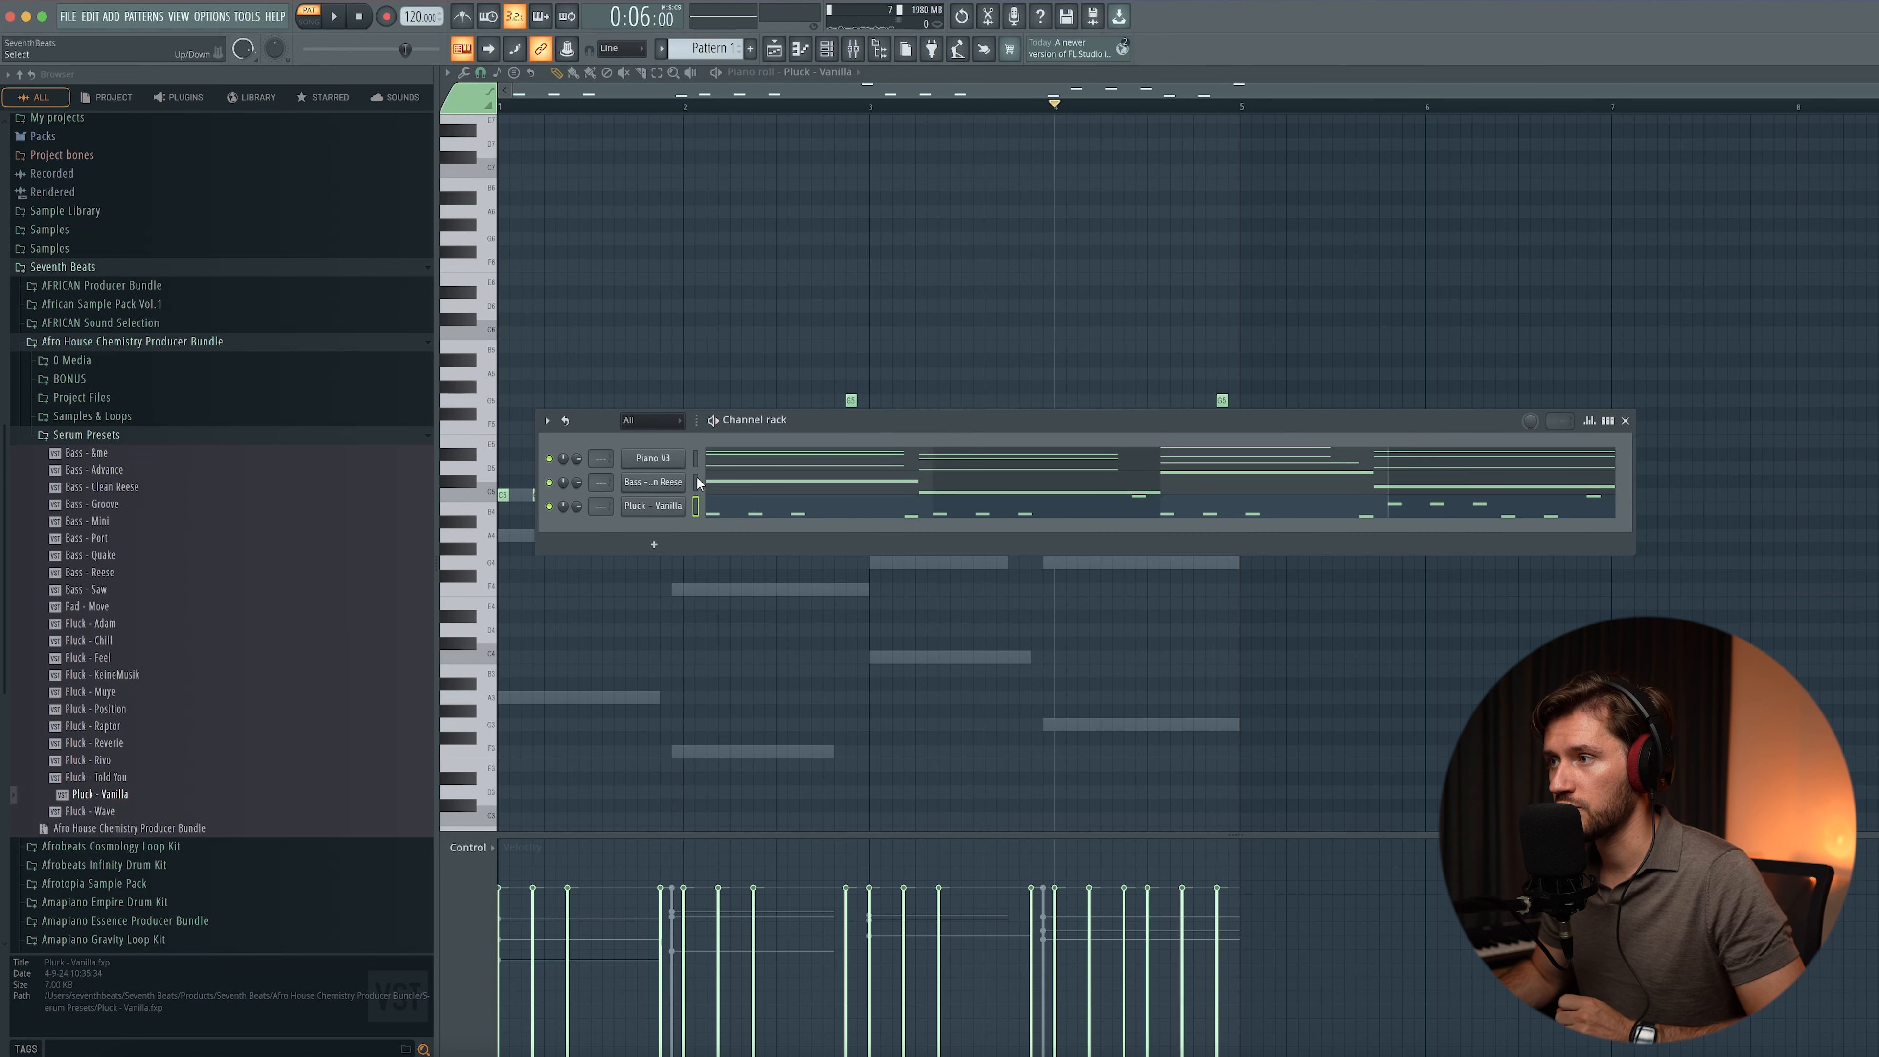
left_click(851, 51)
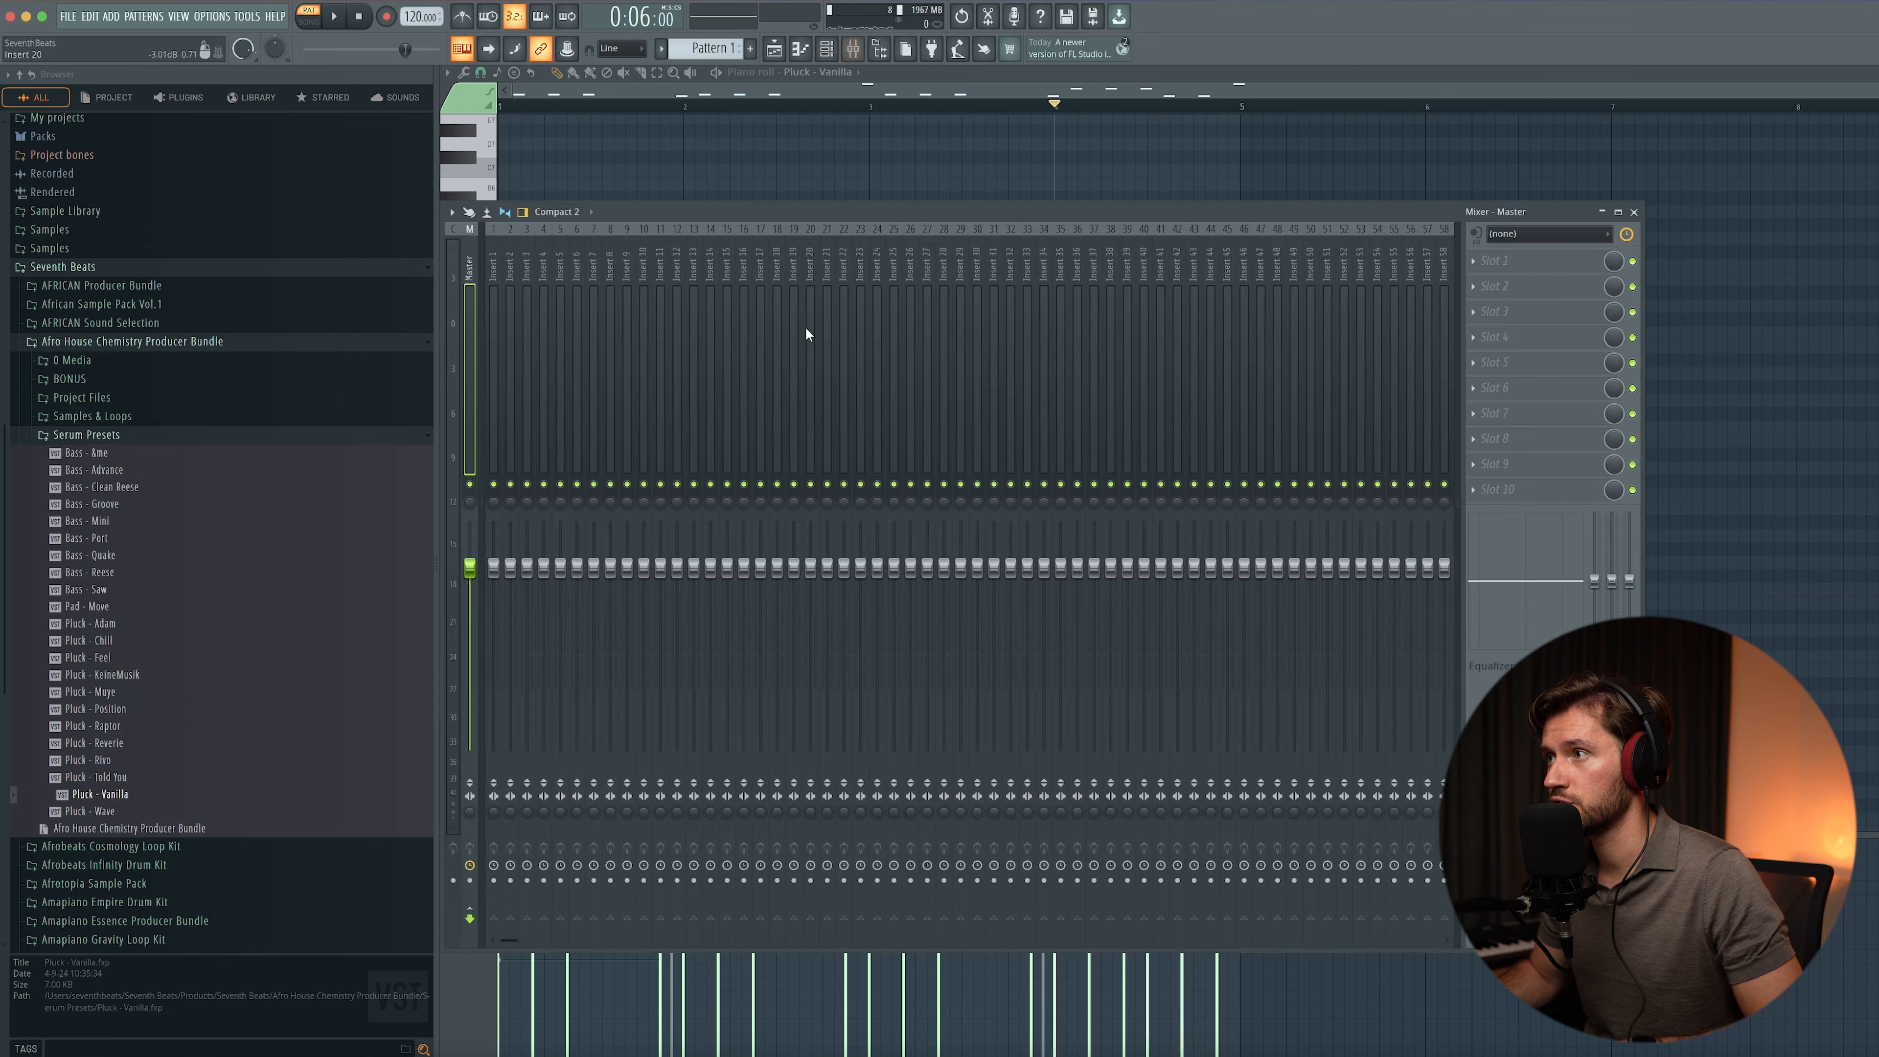
left_click(741, 263)
right_click(741, 262)
mouse_move(813, 403)
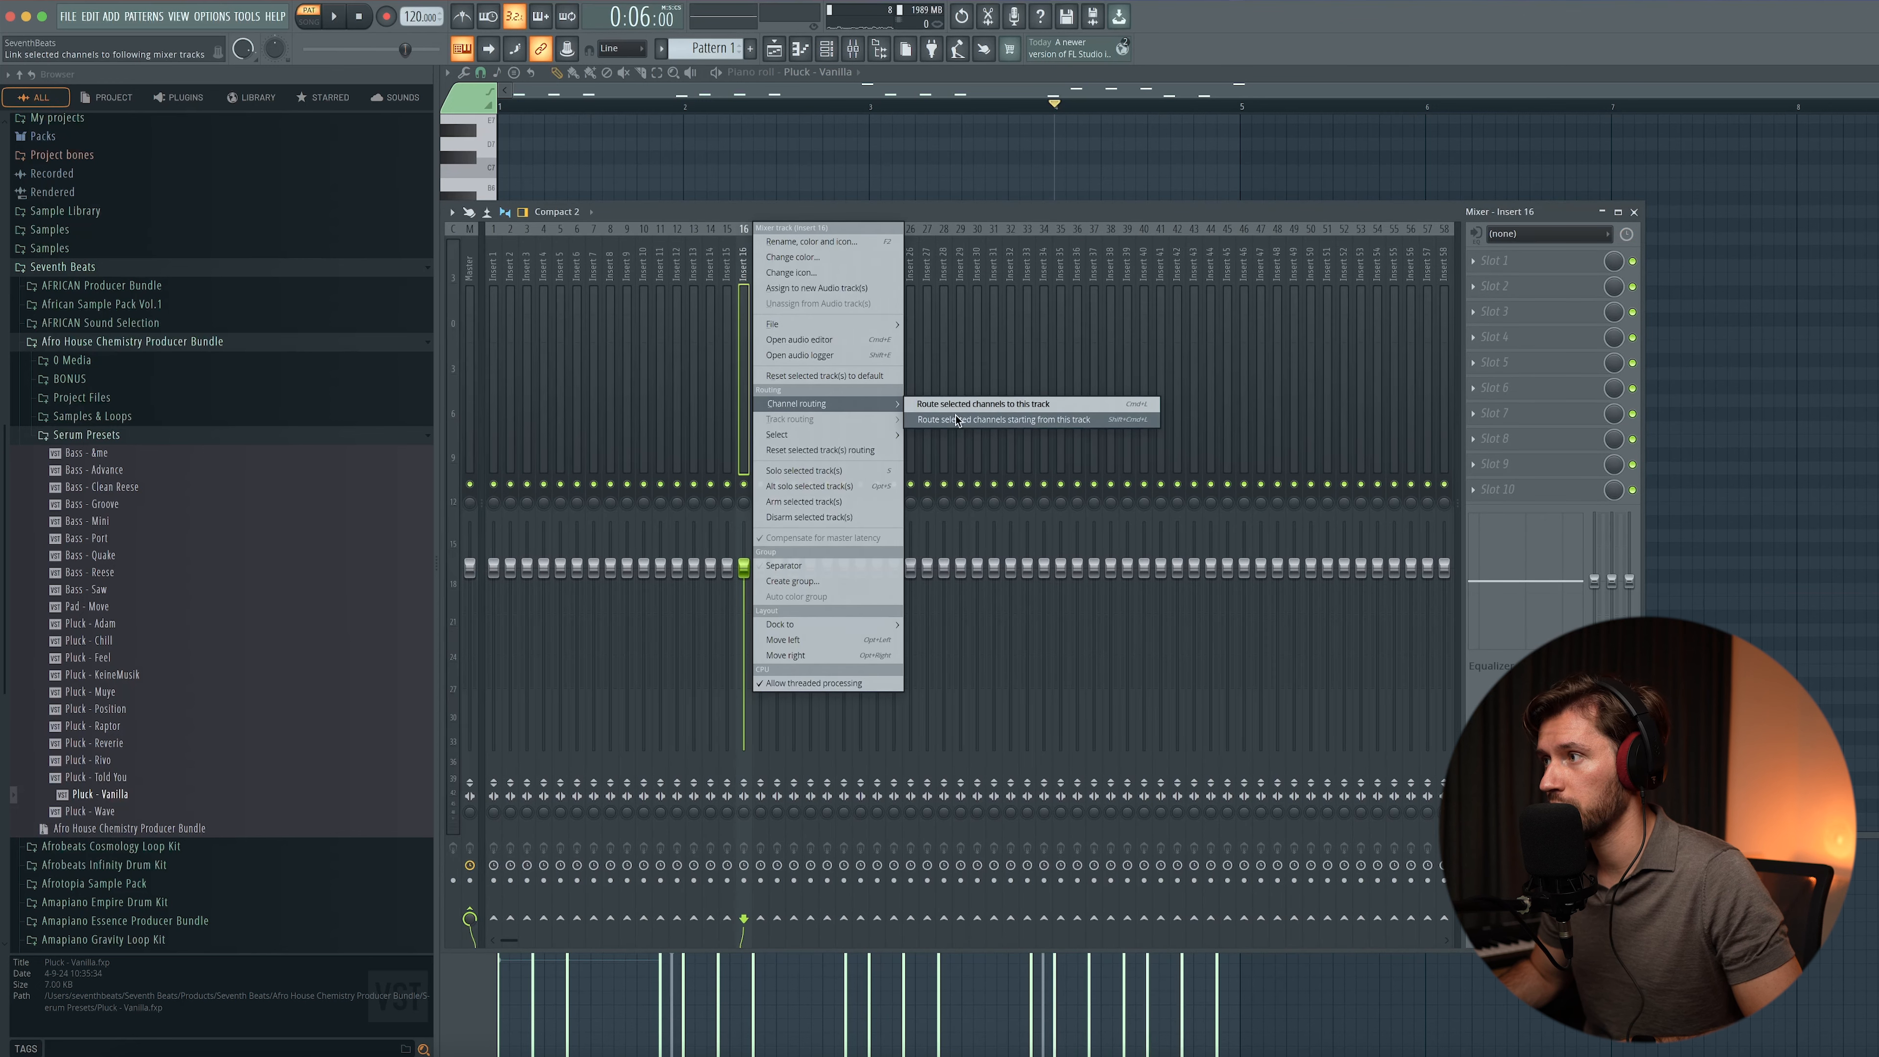
left_click(984, 420)
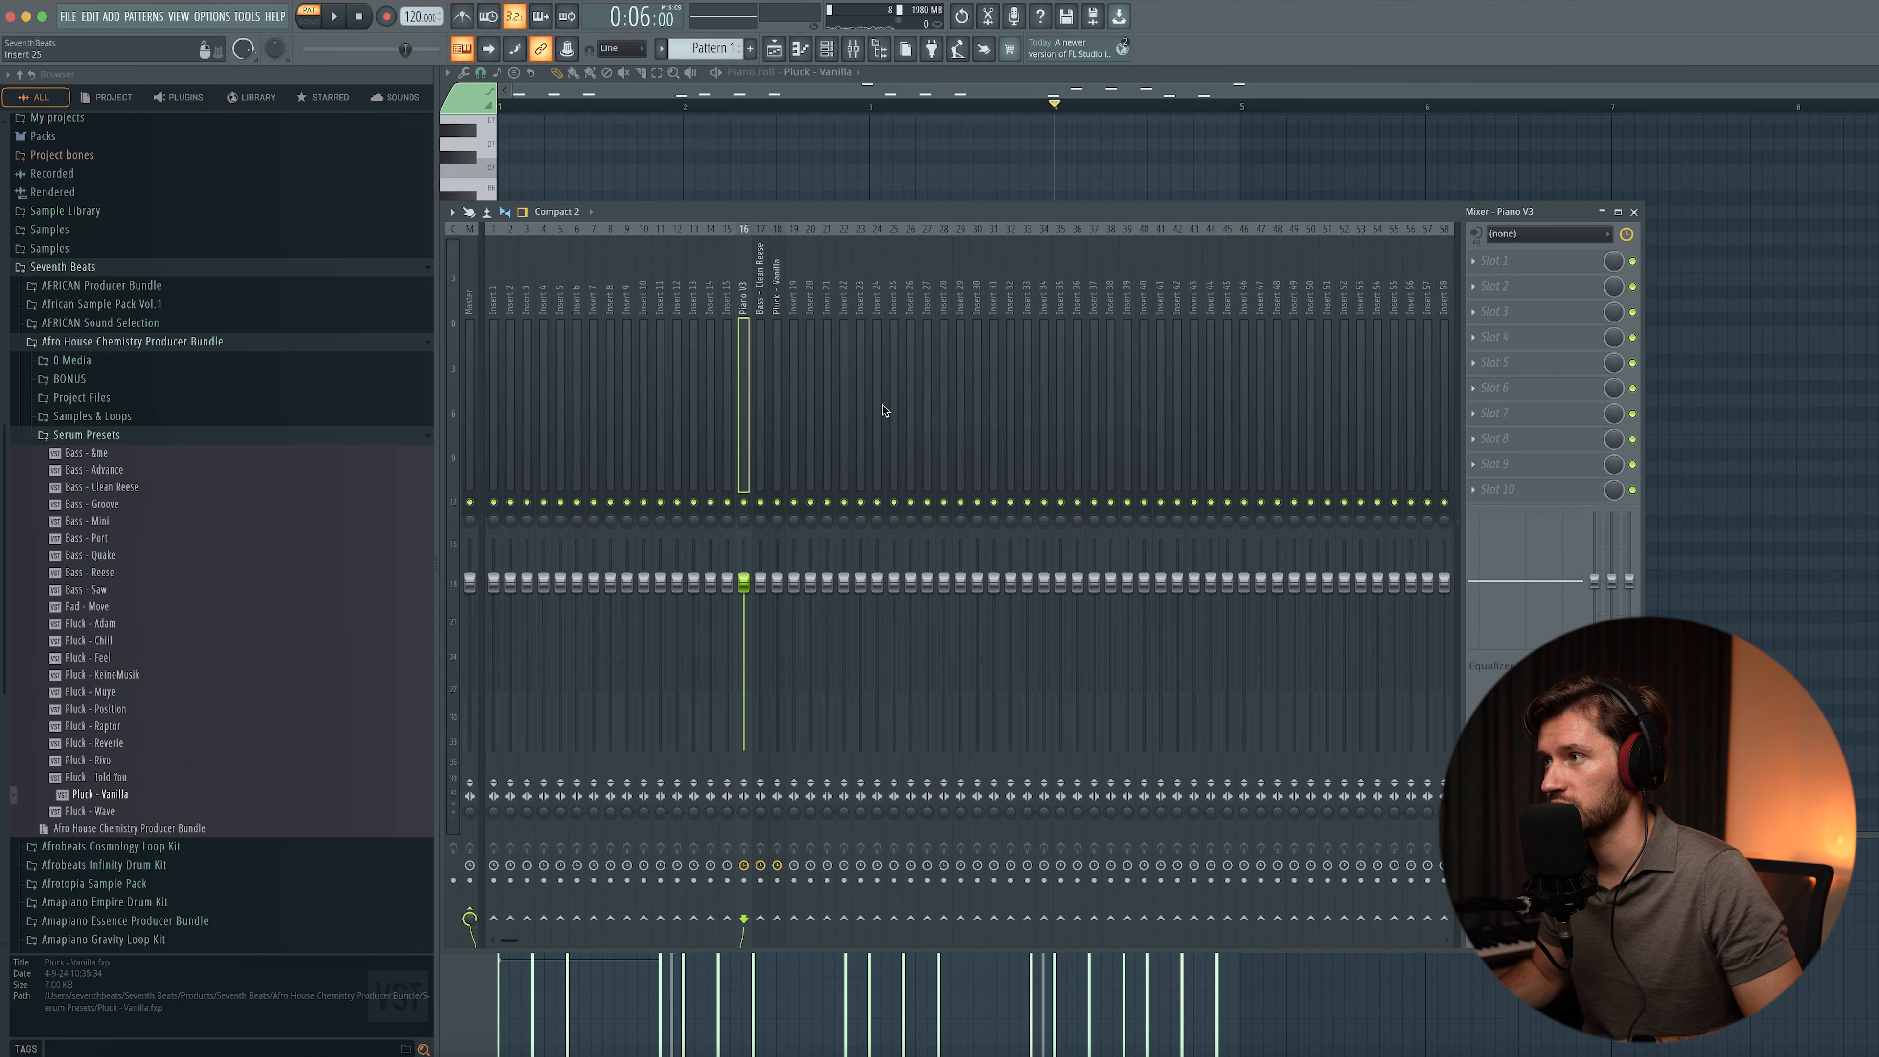
- Load Pro-Q 3 in the first effect slot of the Pluck - Vanilla mixer track
left_click(742, 299)
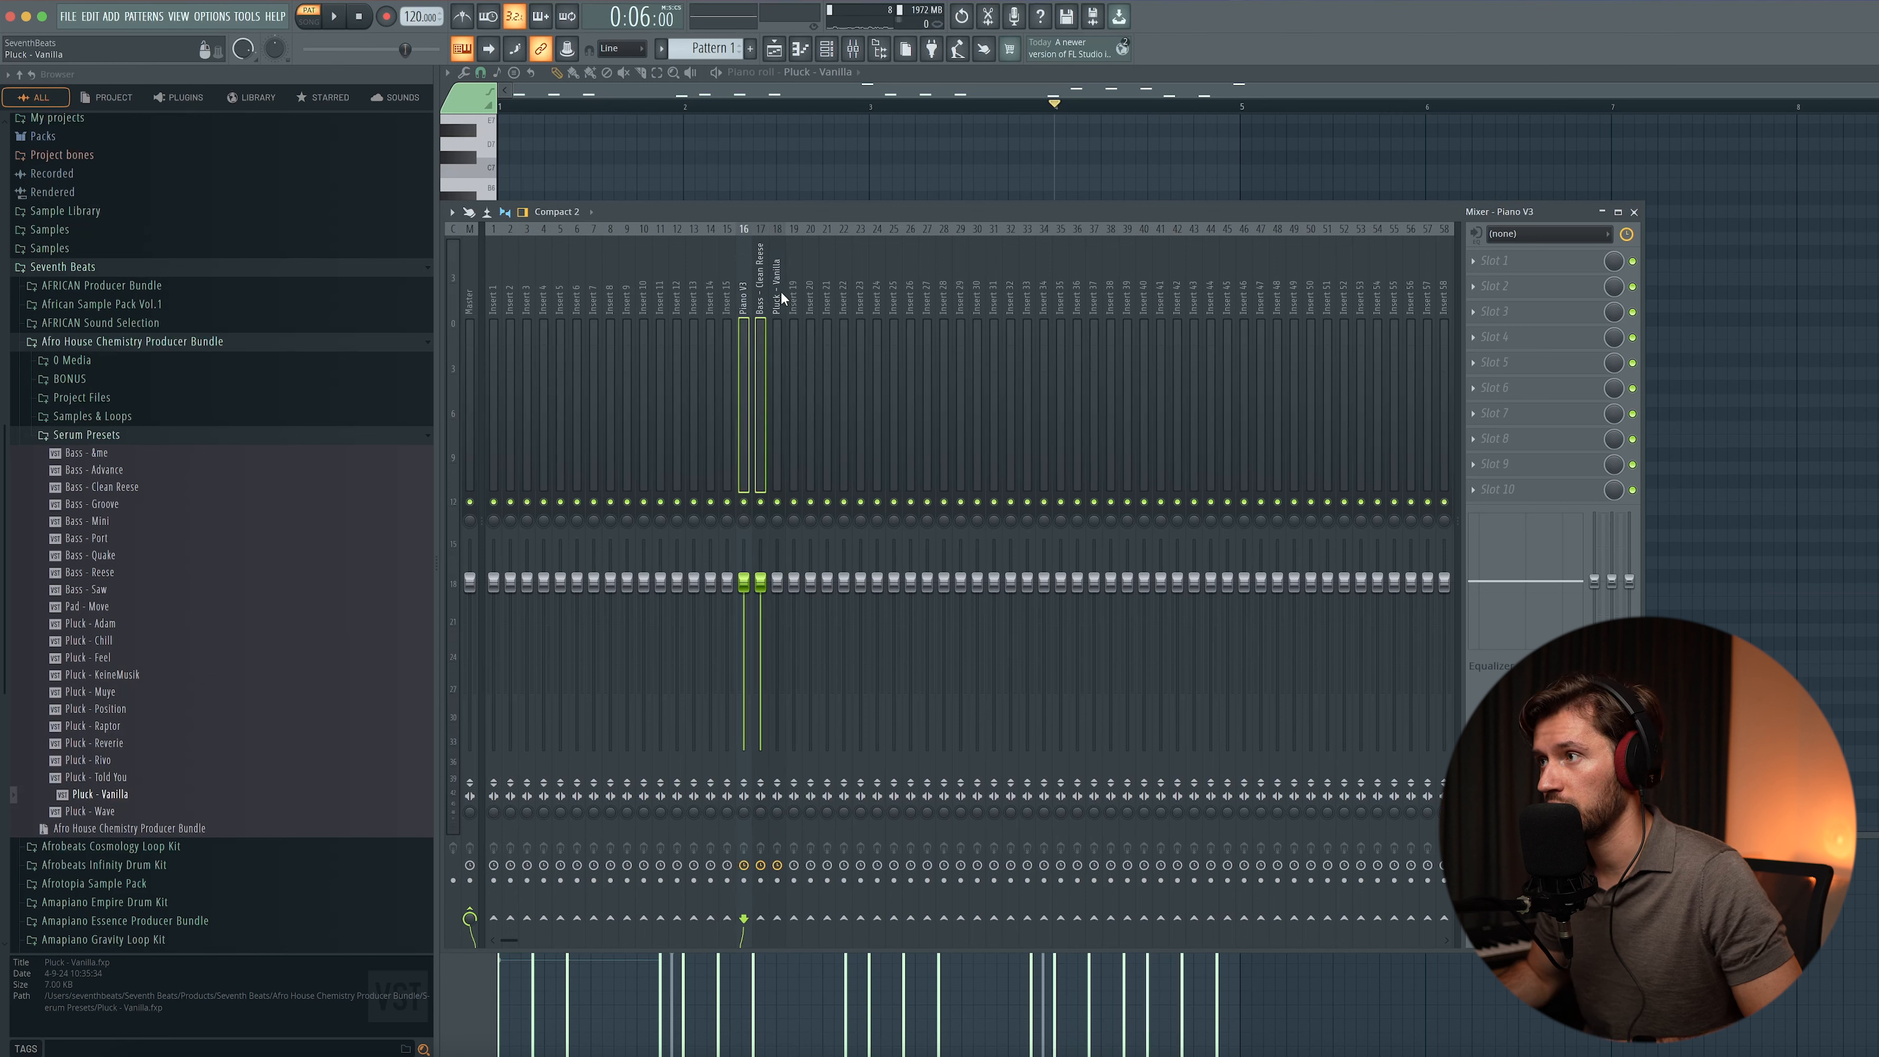
left_click(778, 292)
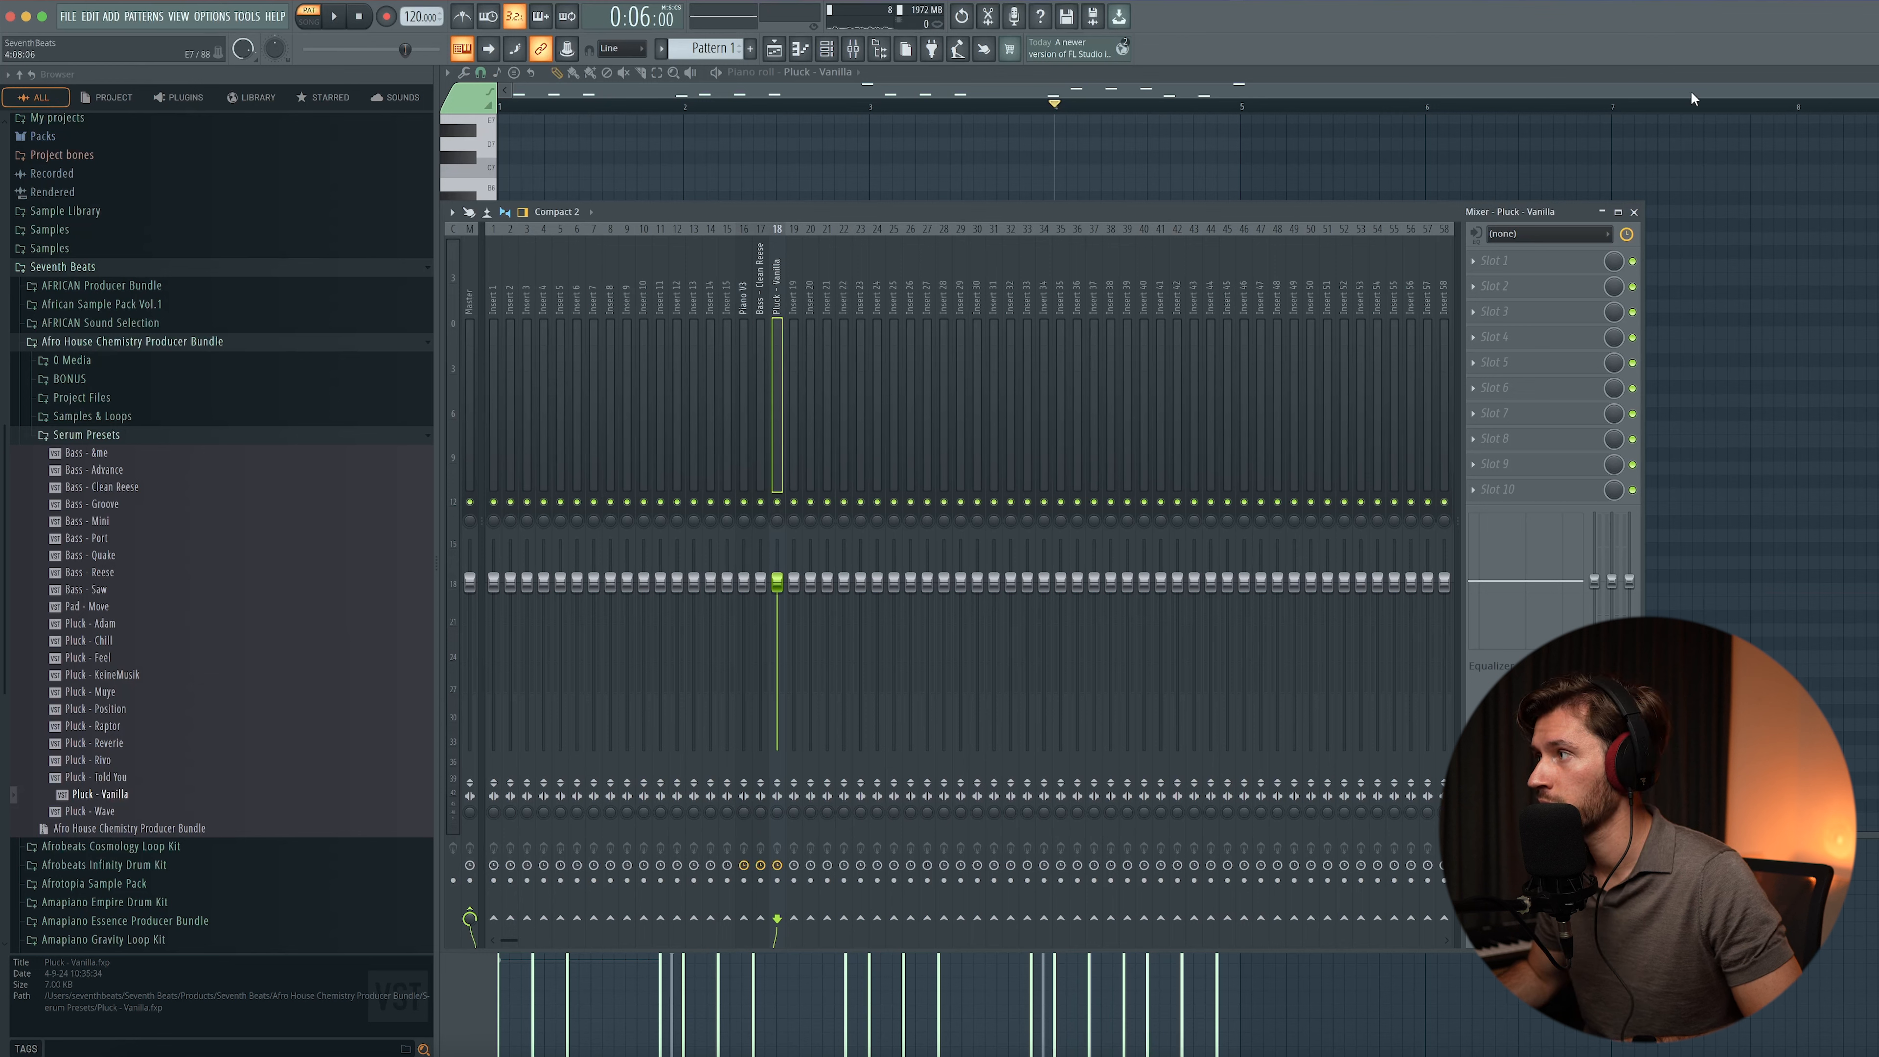
left_click(1554, 263)
left_click(872, 335)
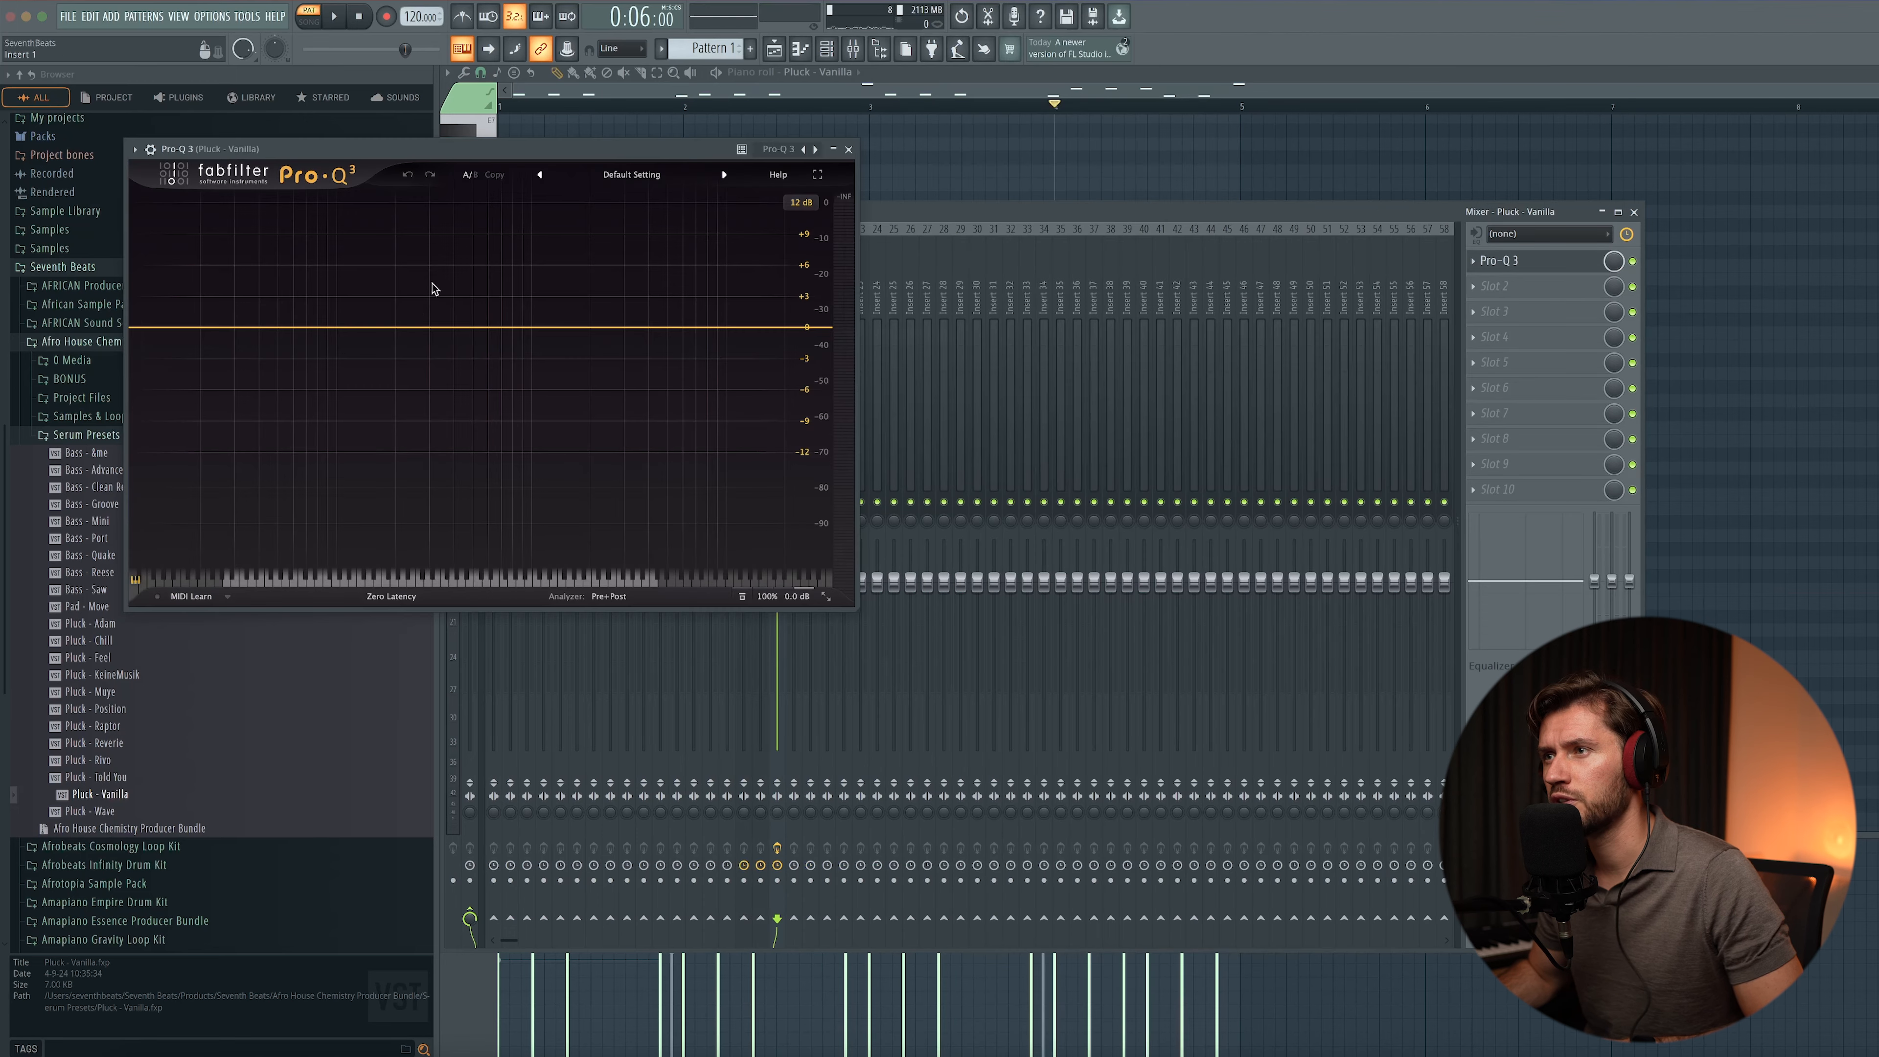
- Add a 12 dB/oct low cut to the pluck's EQ at about 164 Hz, nudge its frequency slightly higher and audition it
left_click(381, 327)
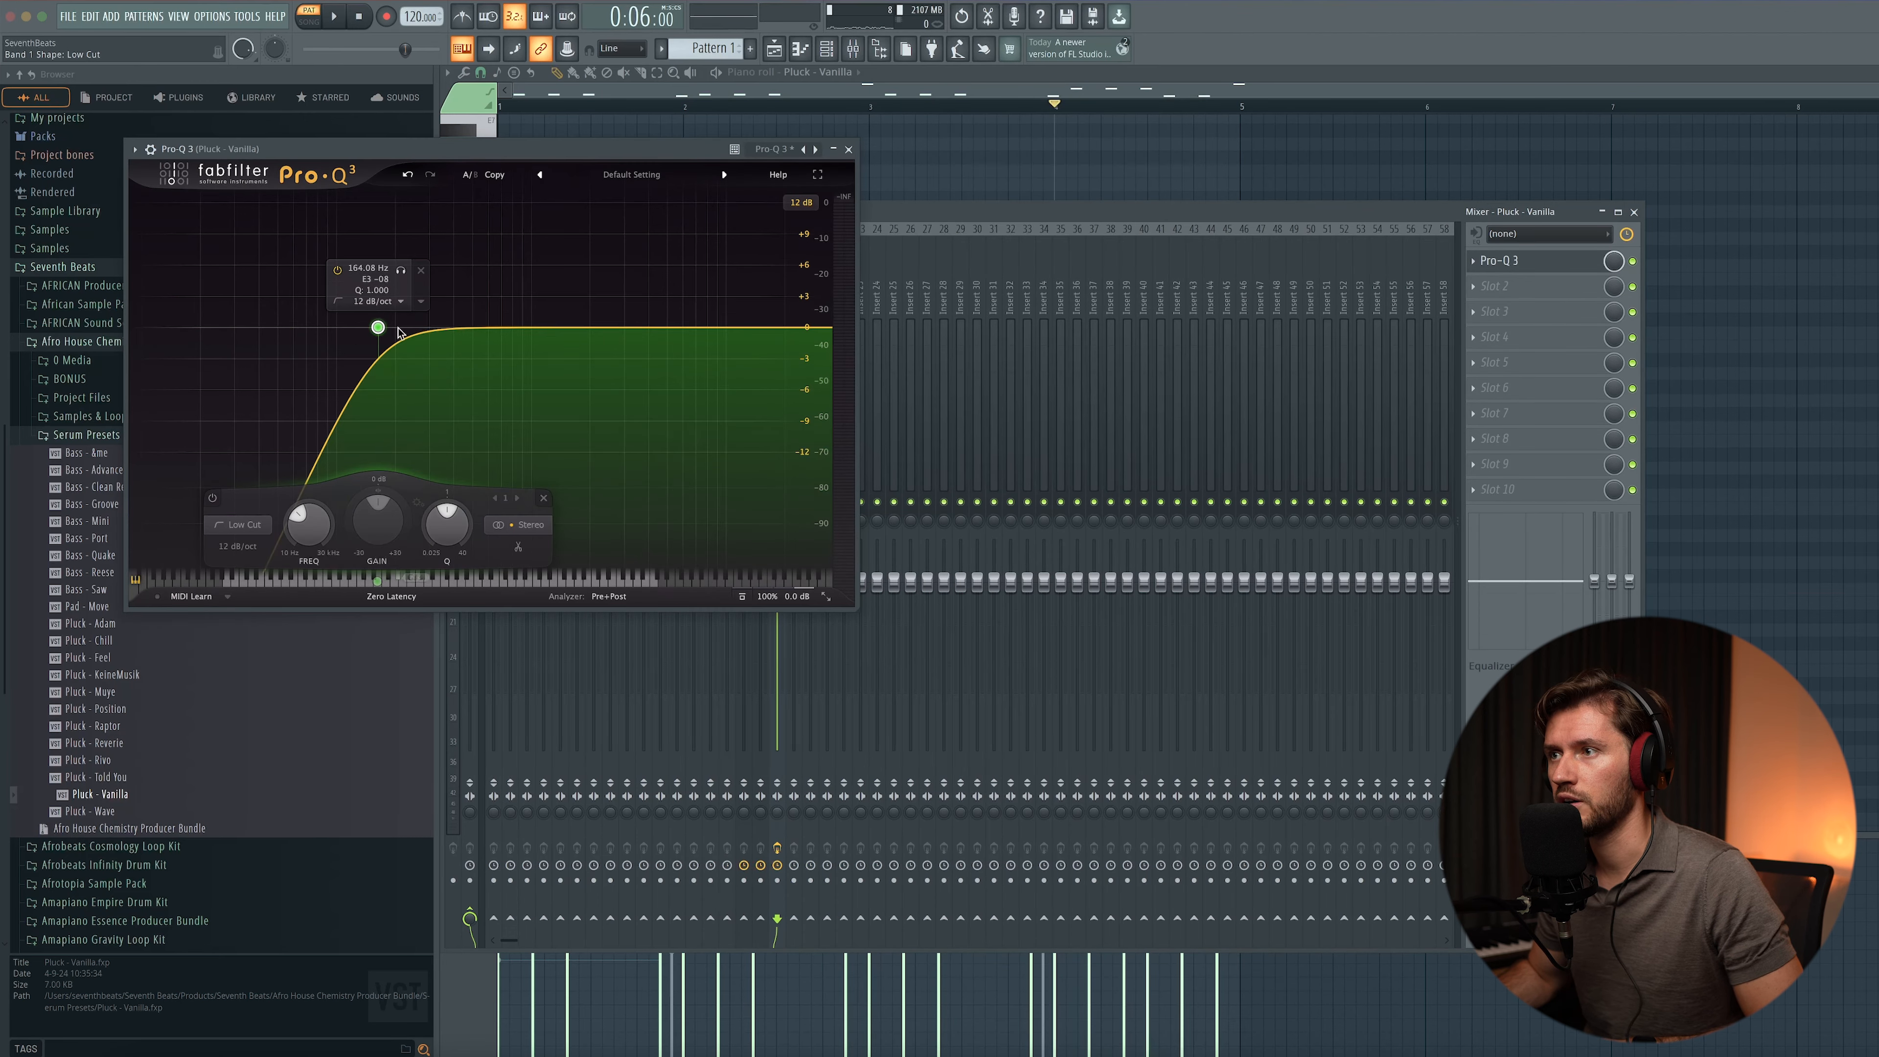
left_click_drag(394, 157, 754, 290)
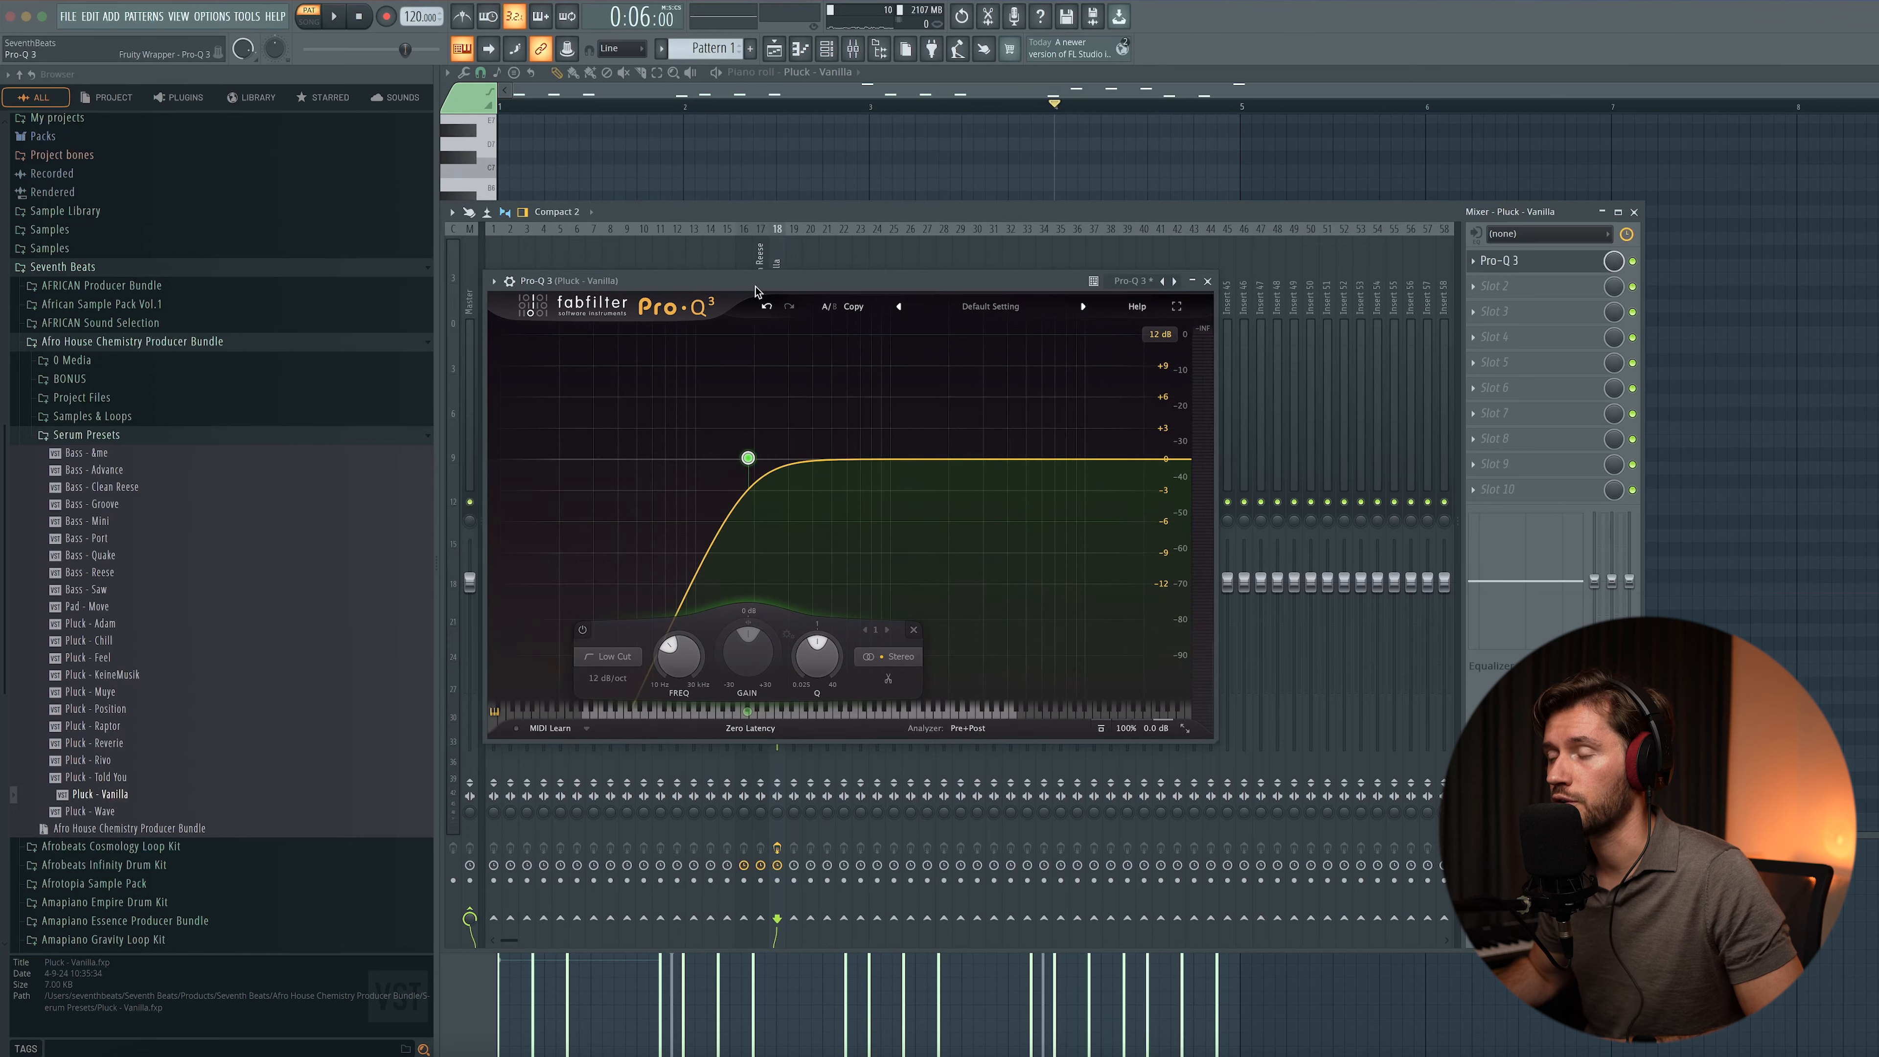
left_click_drag(748, 457, 763, 459)
key("space")
left_click(1207, 281)
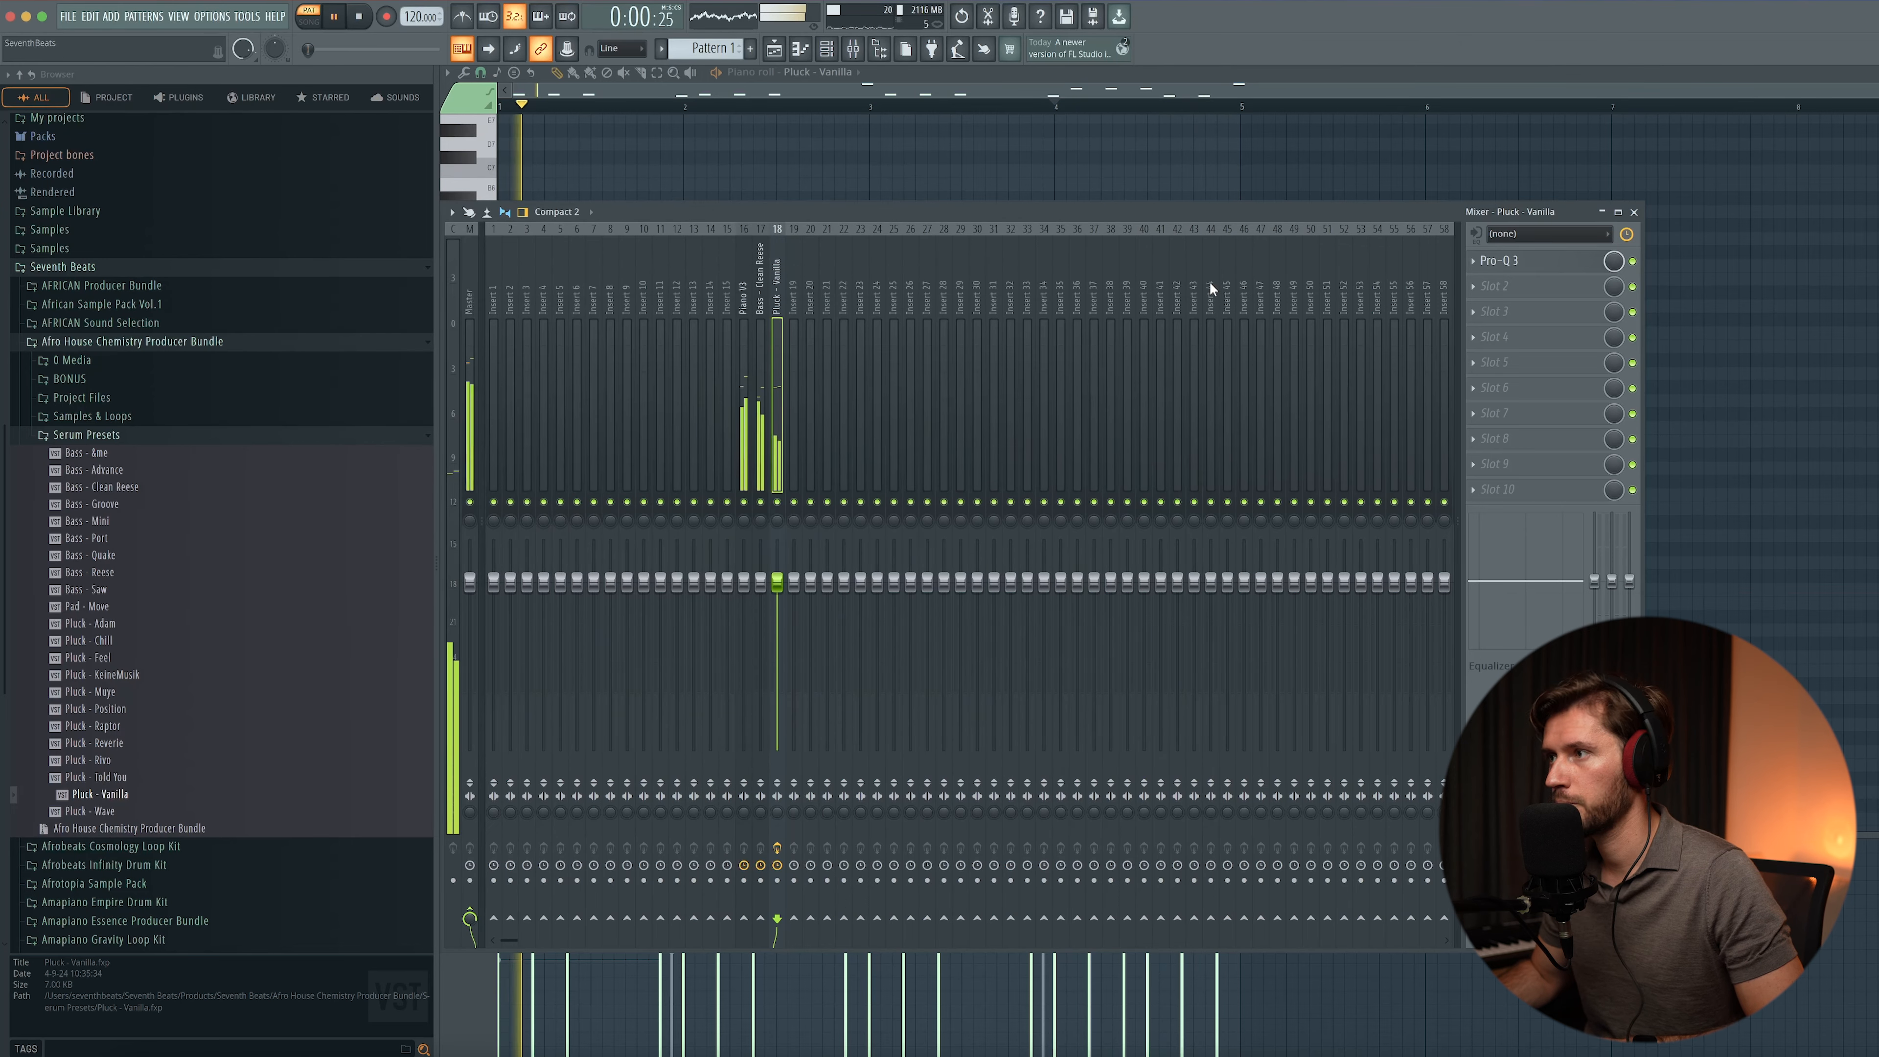
key("space")
- Load ValhallaVintageVerb in the pluck track's second effect slot with the CathedralSynthHall preset
left_click(1480, 290)
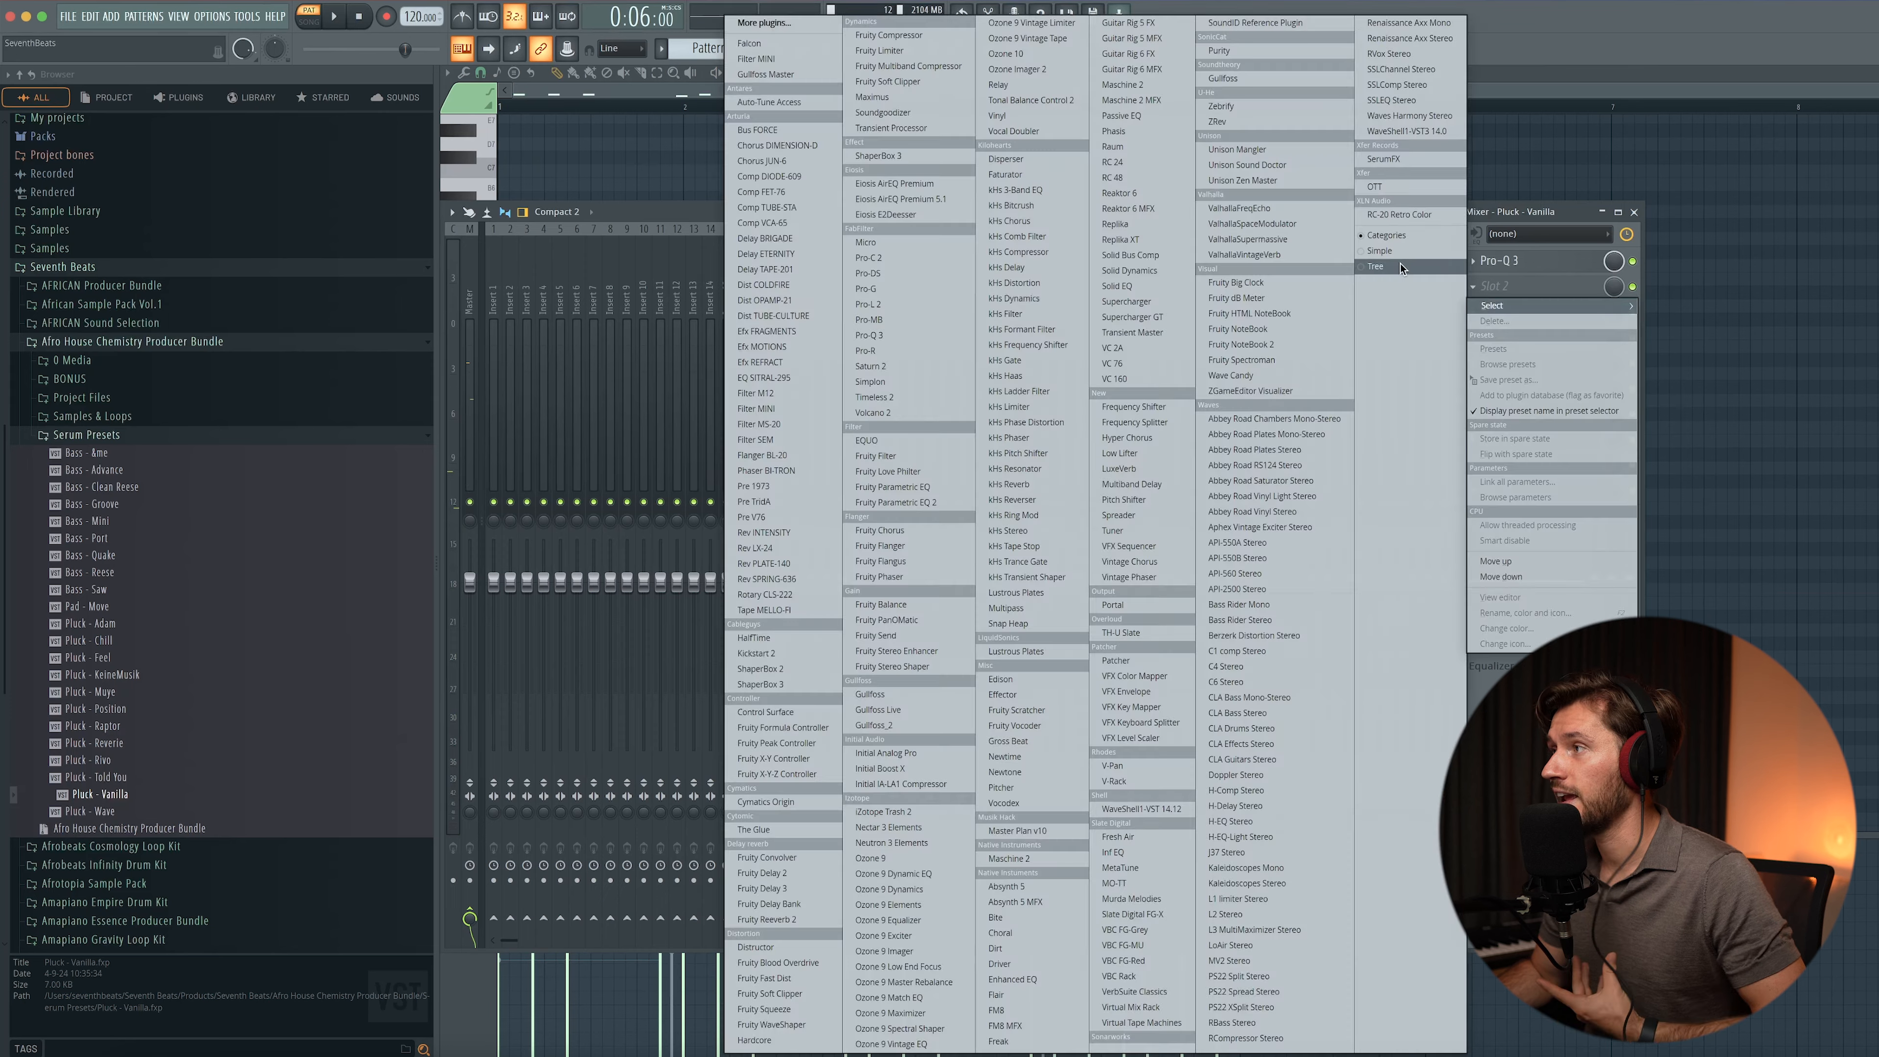
left_click(1257, 254)
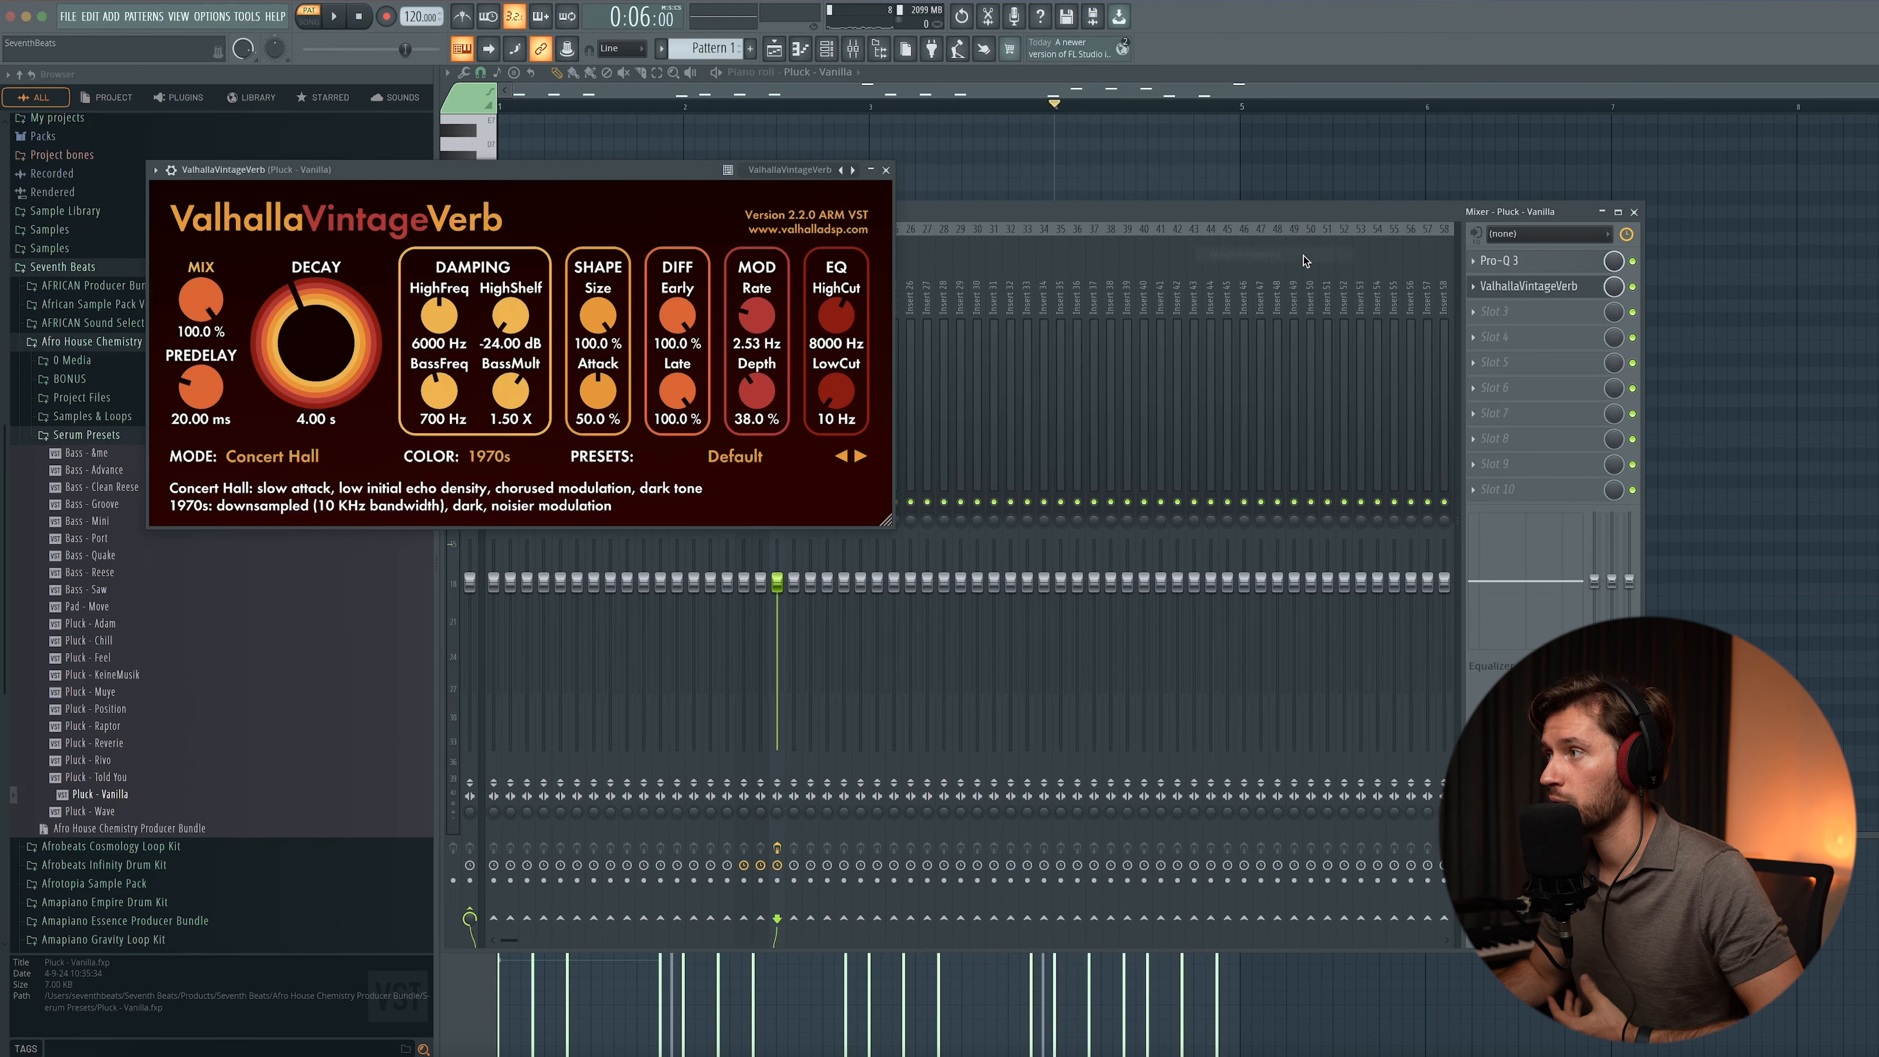
left_click_drag(486, 182, 785, 347)
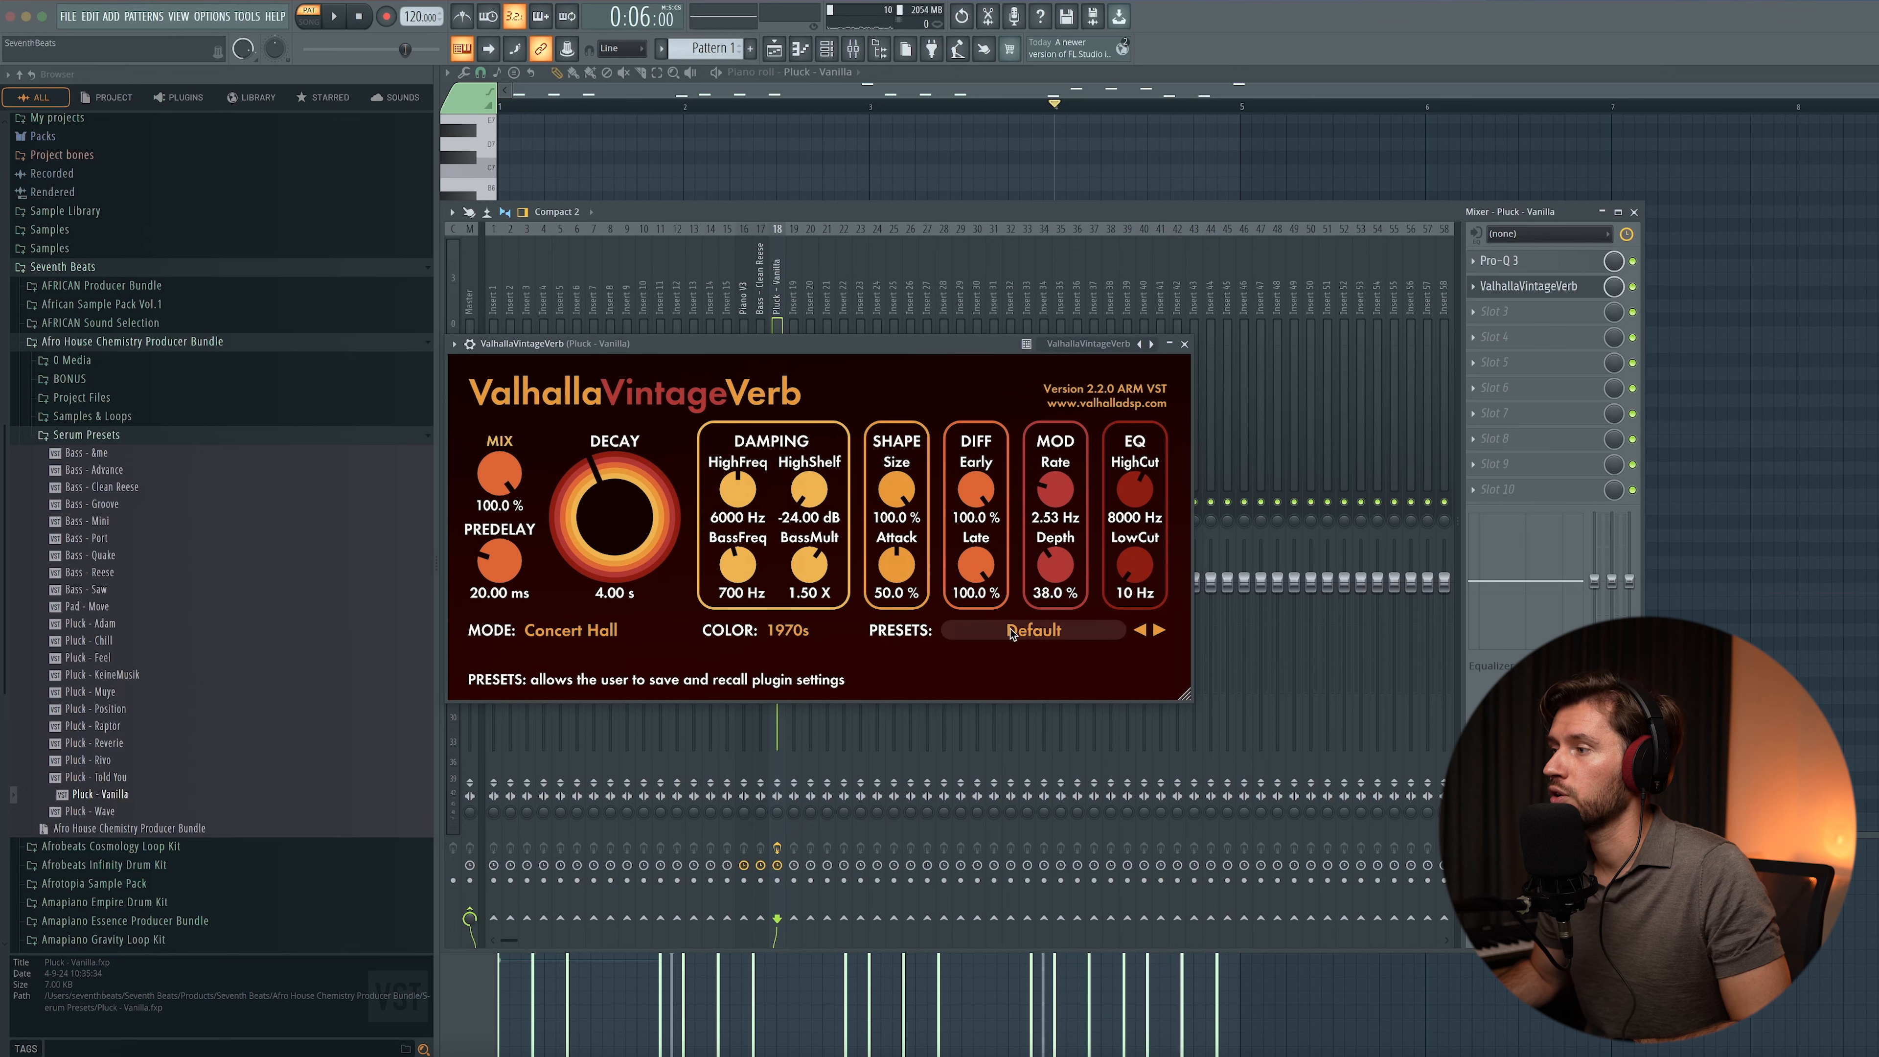
left_click(1012, 630)
mouse_move(1008, 808)
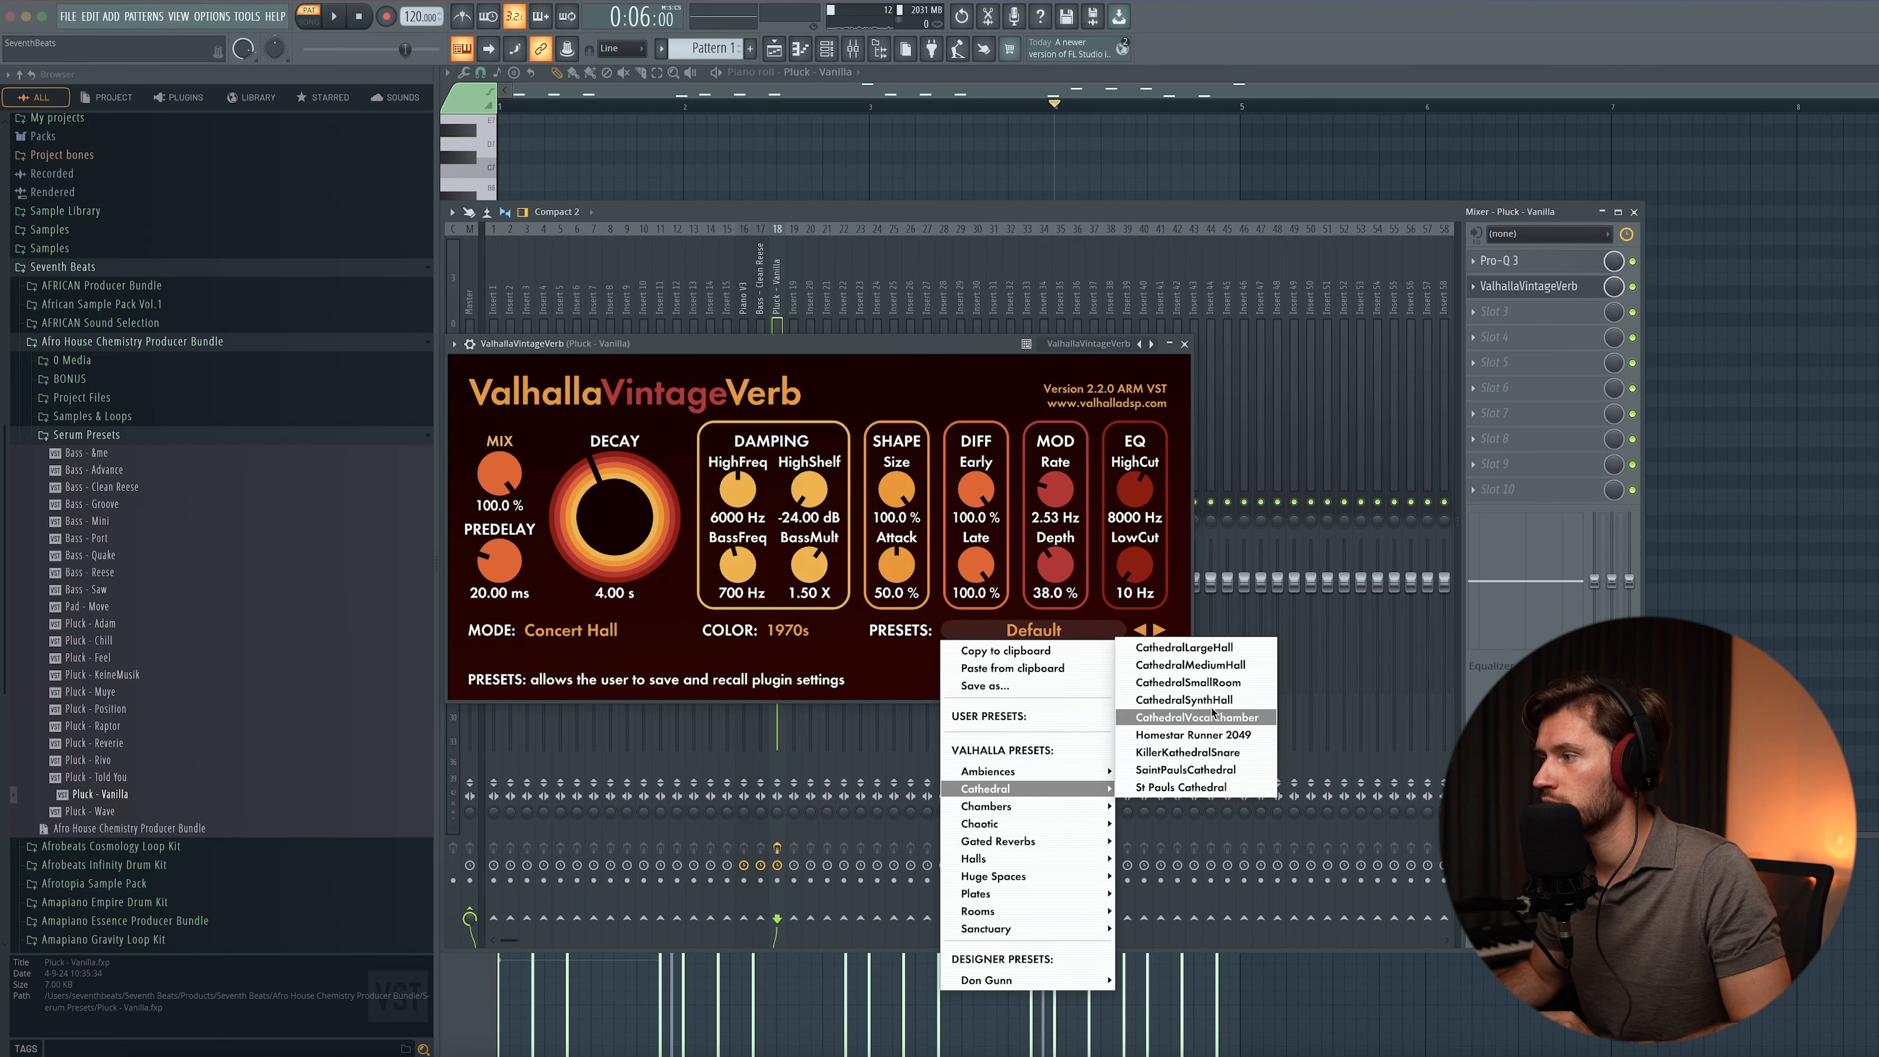
left_click(1221, 700)
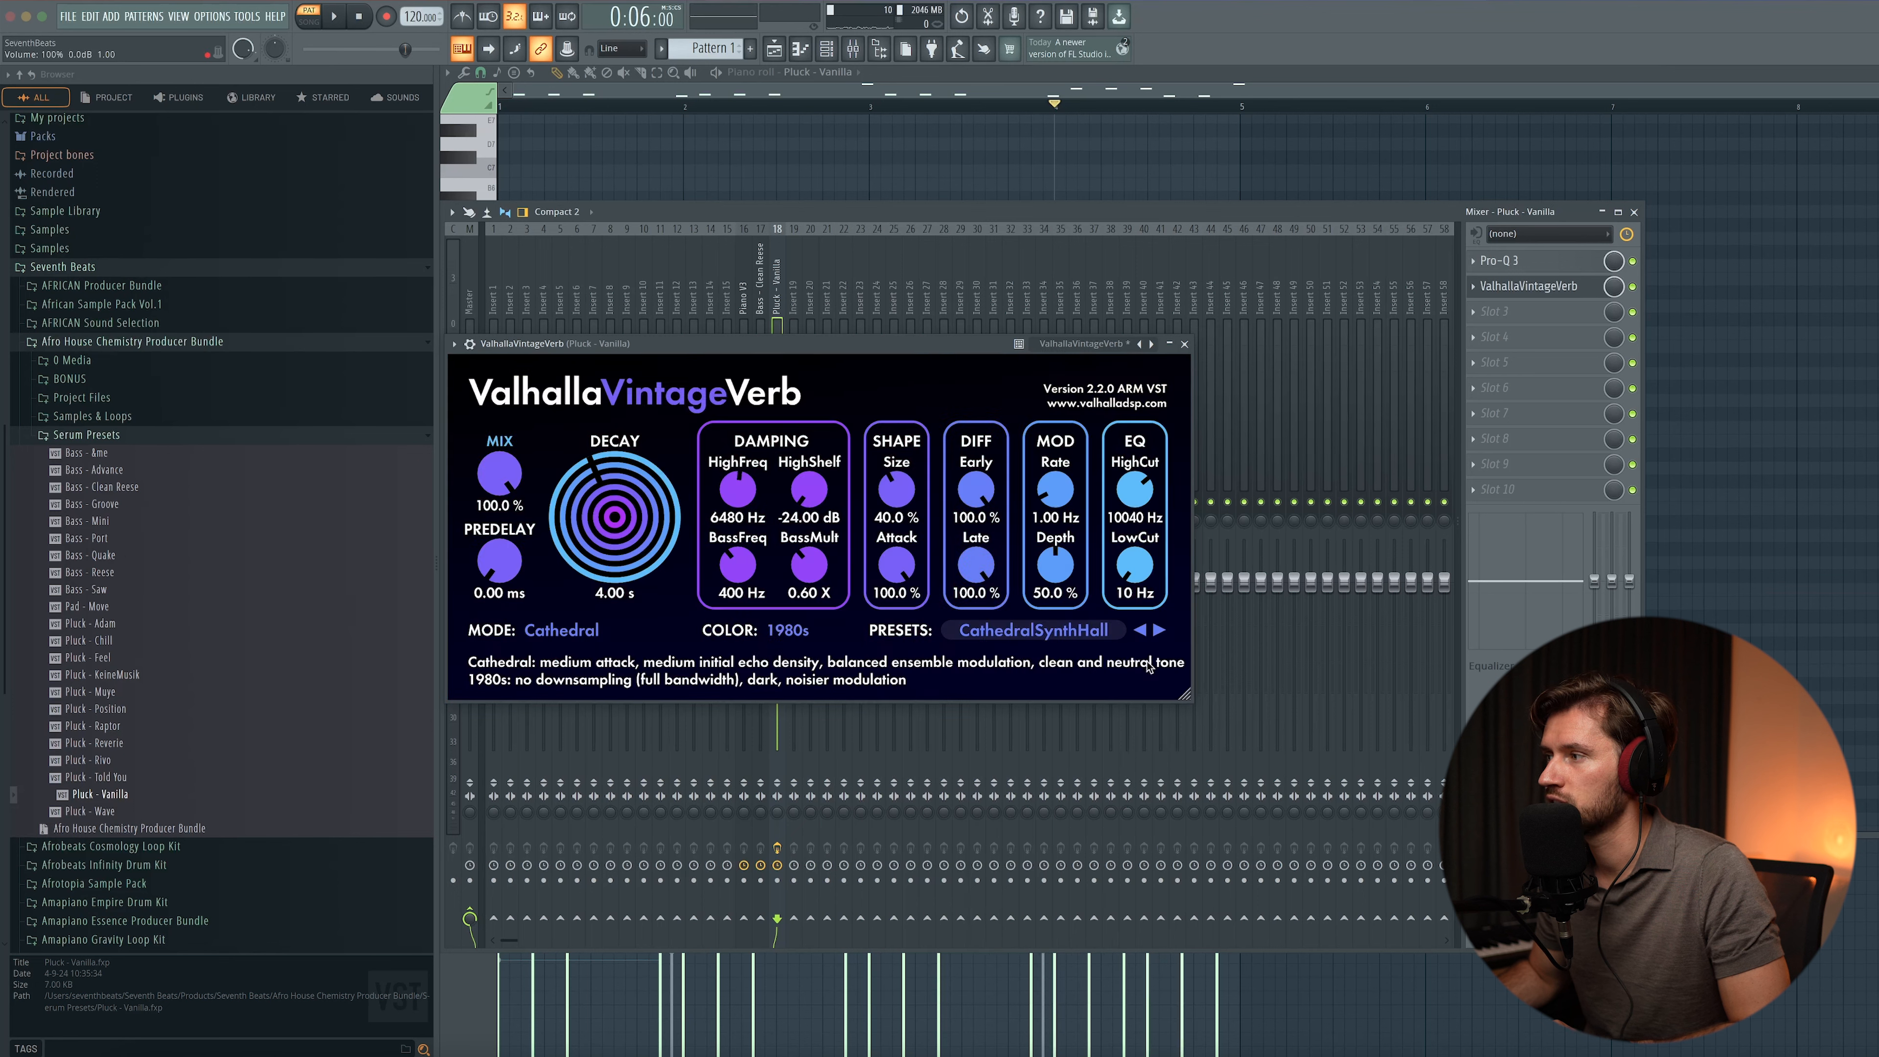
- Set the ValhallaVintageVerb mix to 34.8 % while the pattern plays, and close the mixer
key("space")
left_click_drag(499, 478, 511, 598)
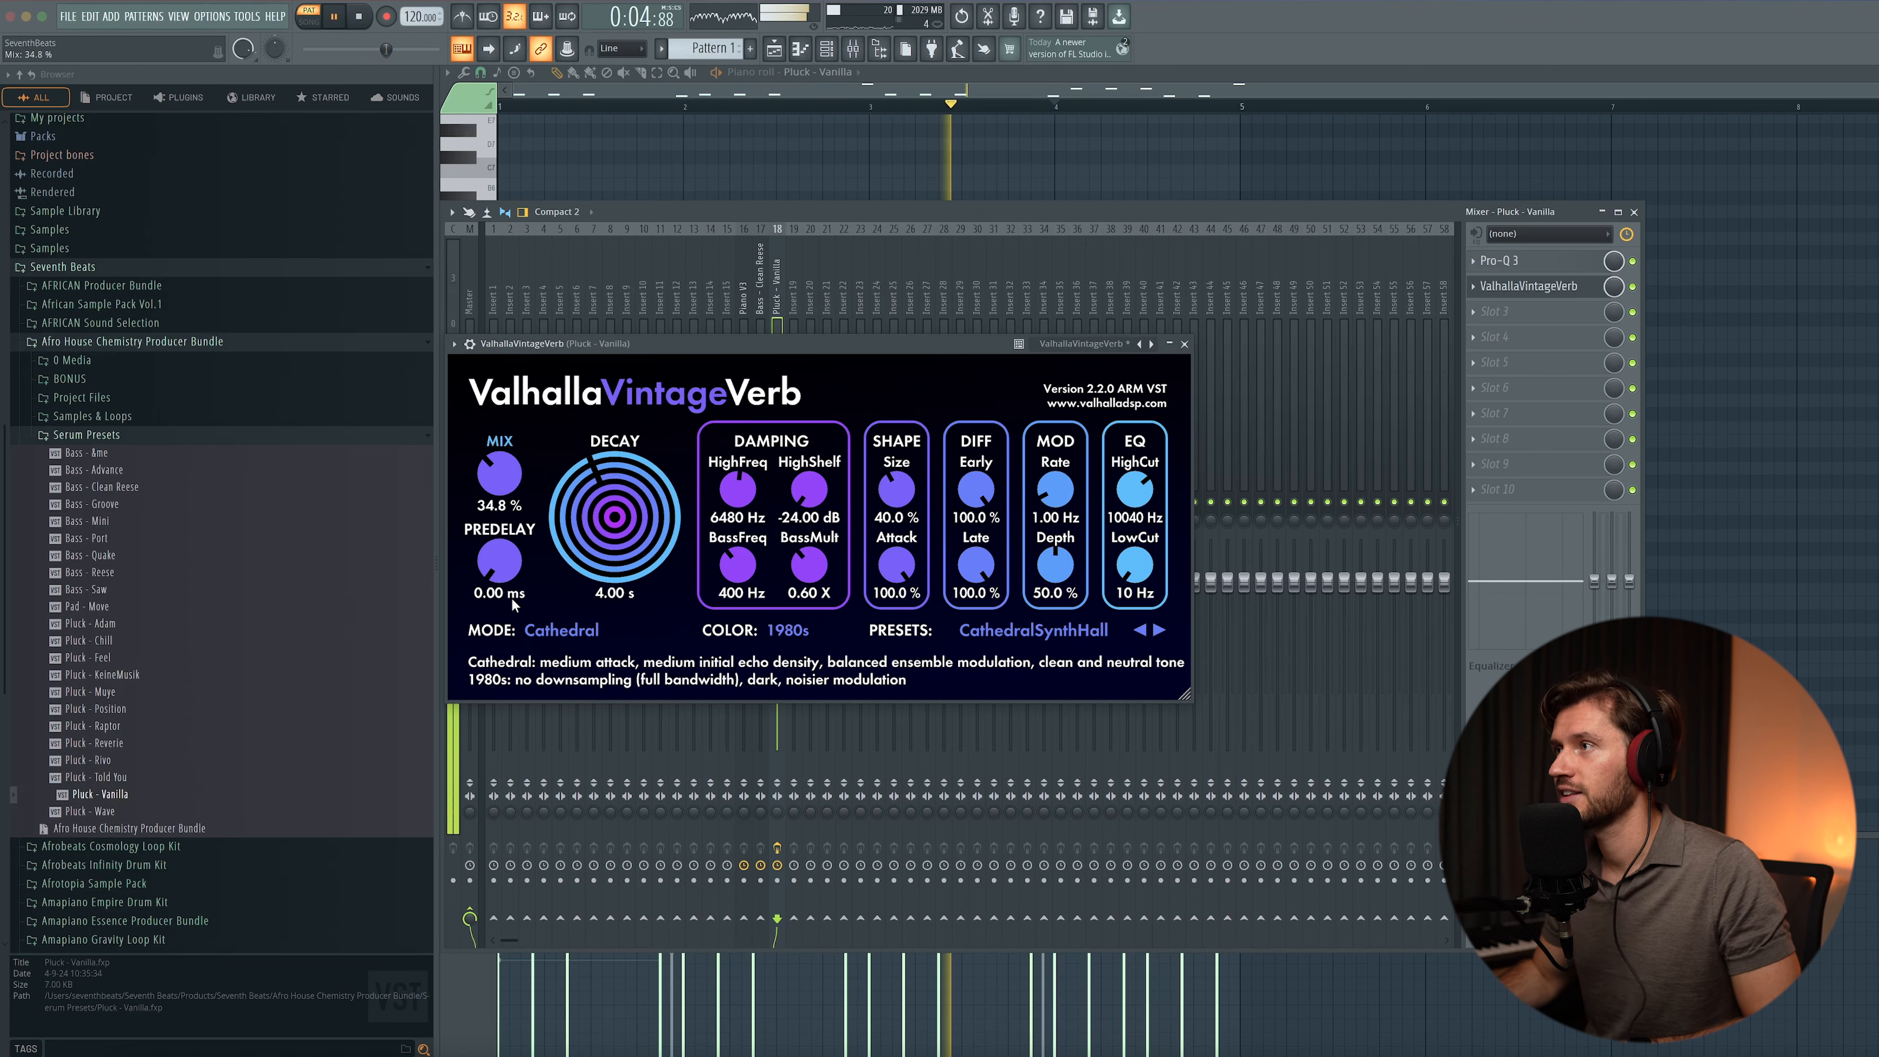
left_click(1542, 290)
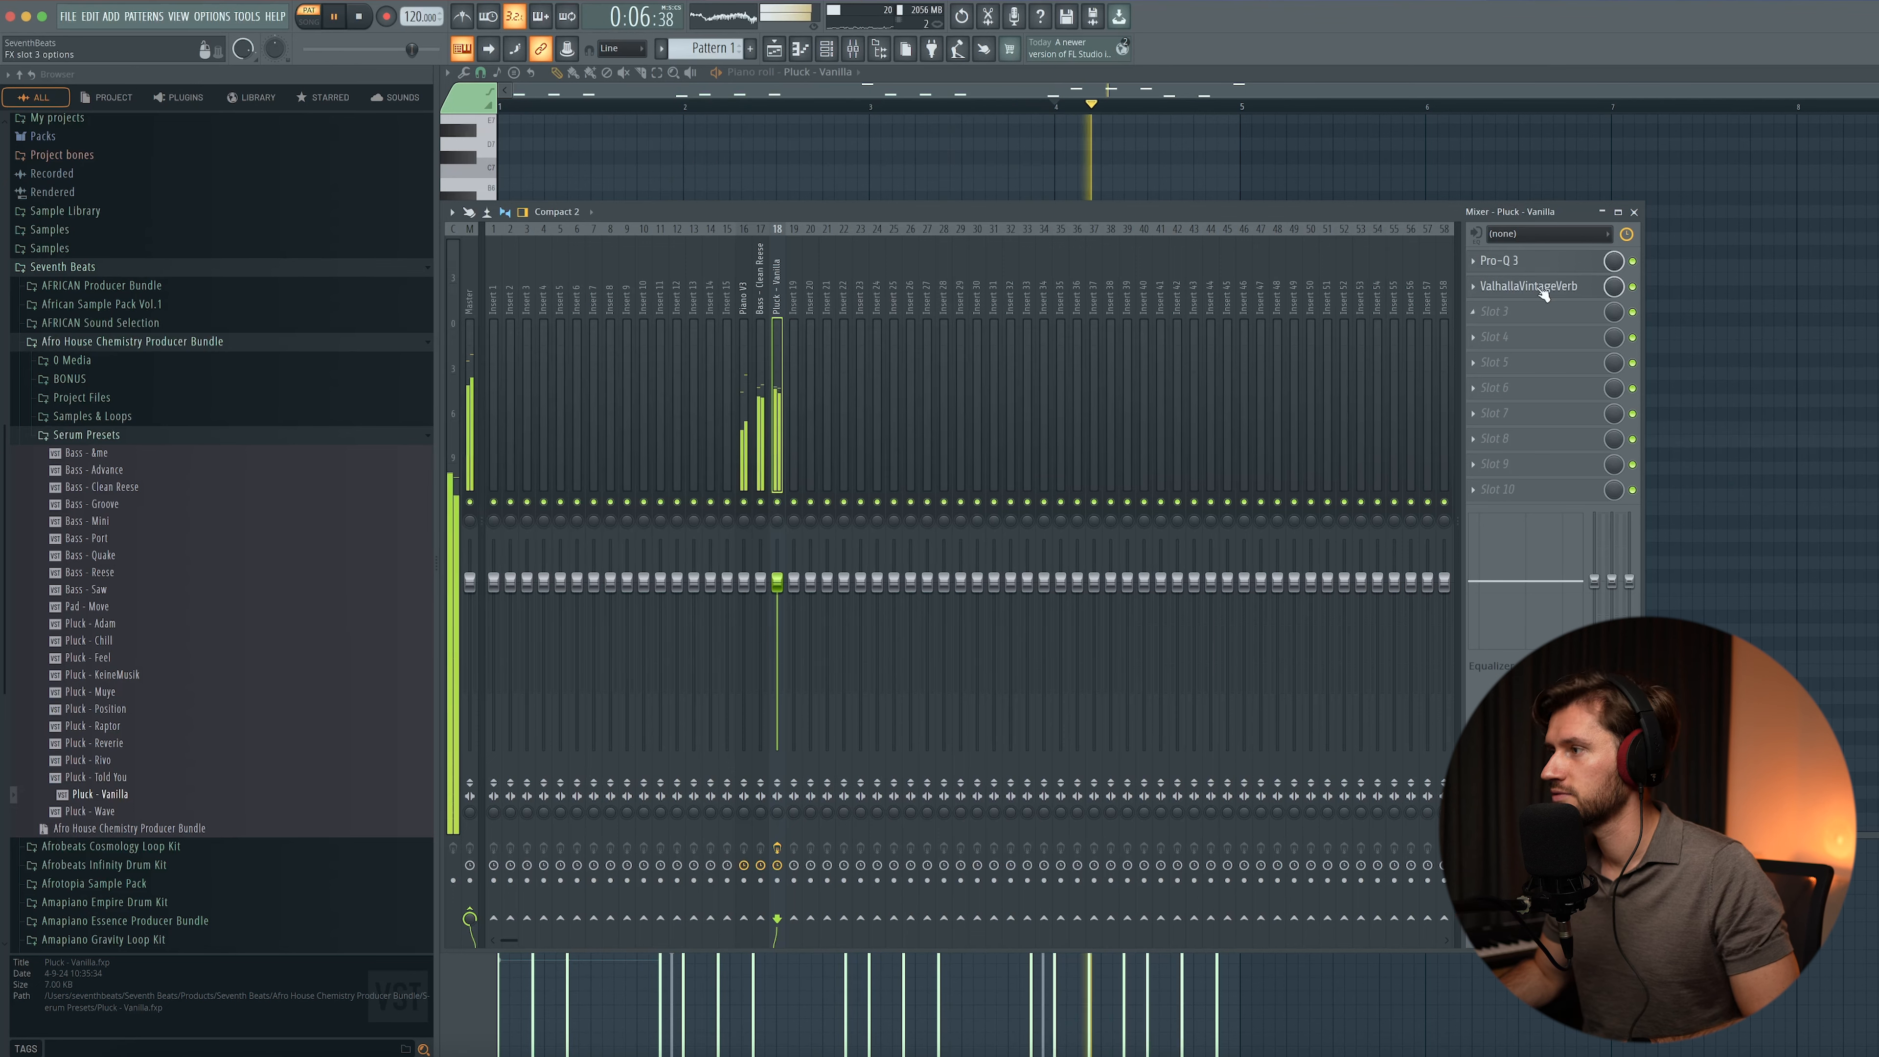
left_click(1634, 212)
key("space")
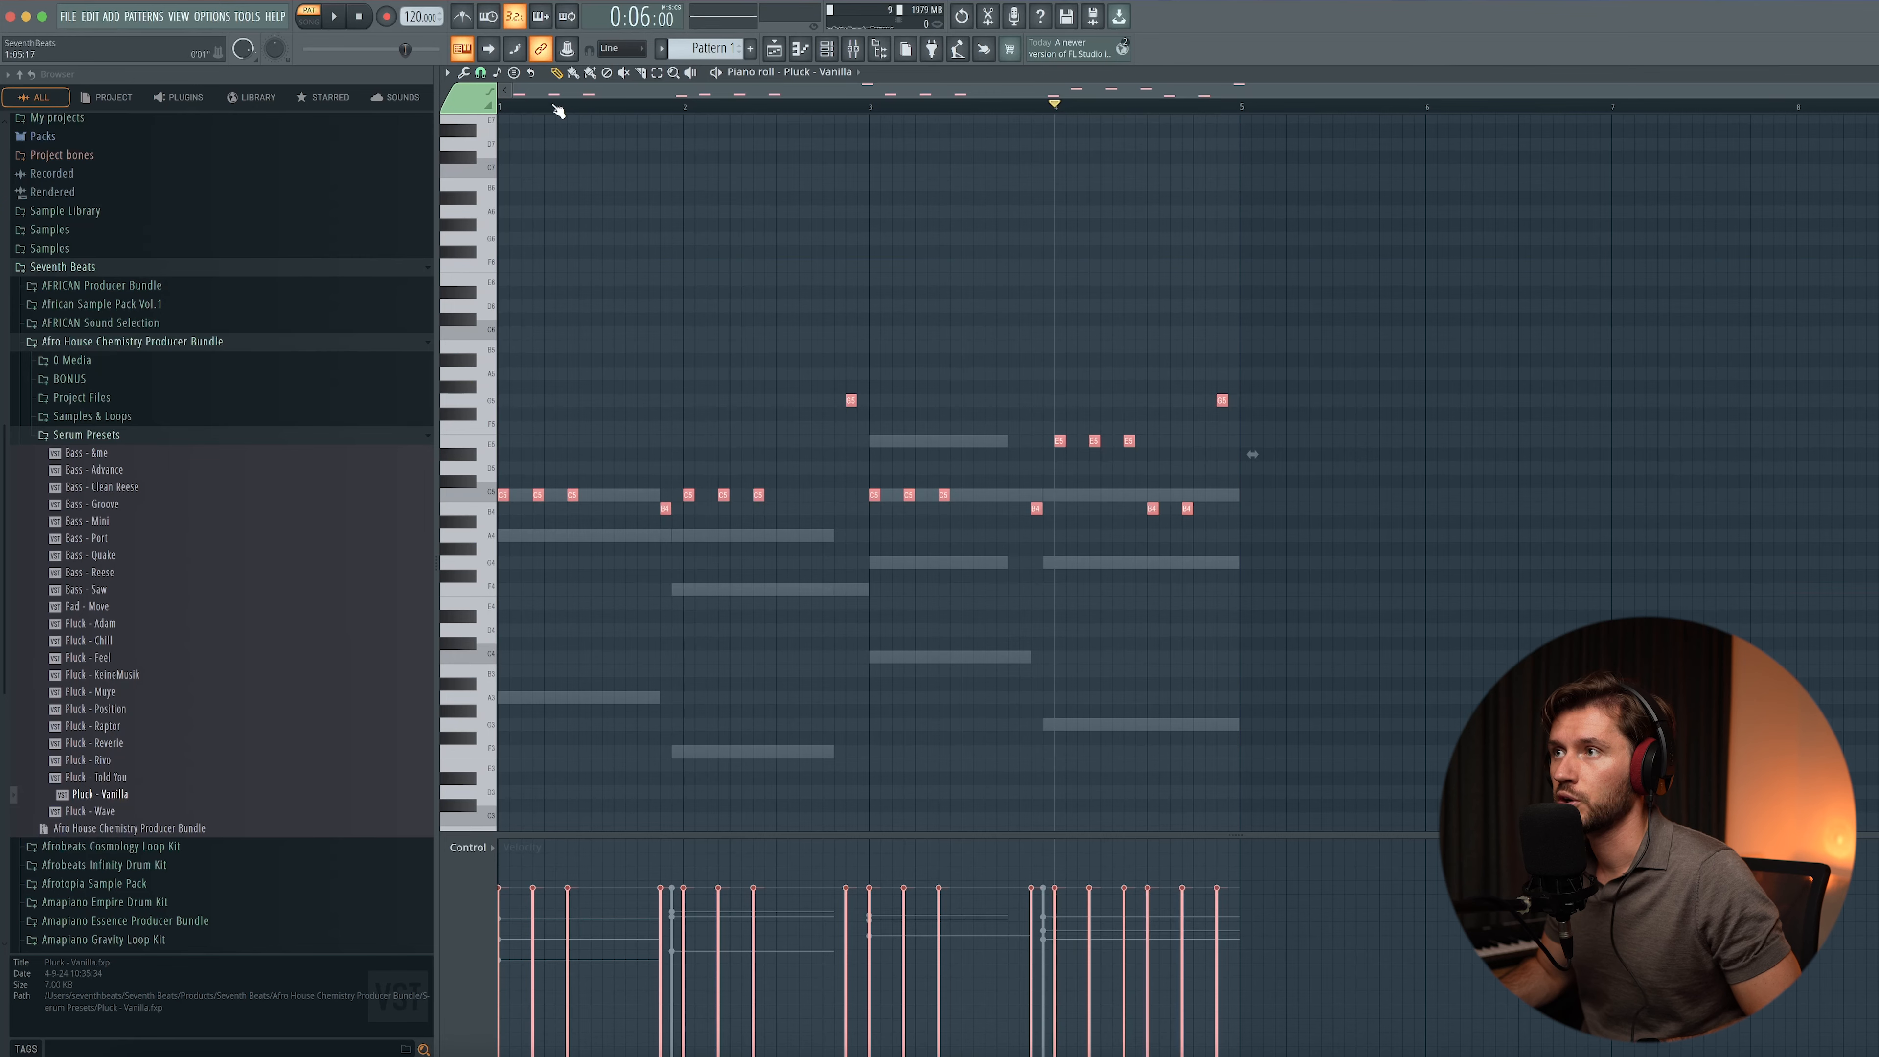
- Change the piano roll's grid snap and lengthen all the pluck notes by the same small amount
left_click(481, 72)
left_click(496, 179)
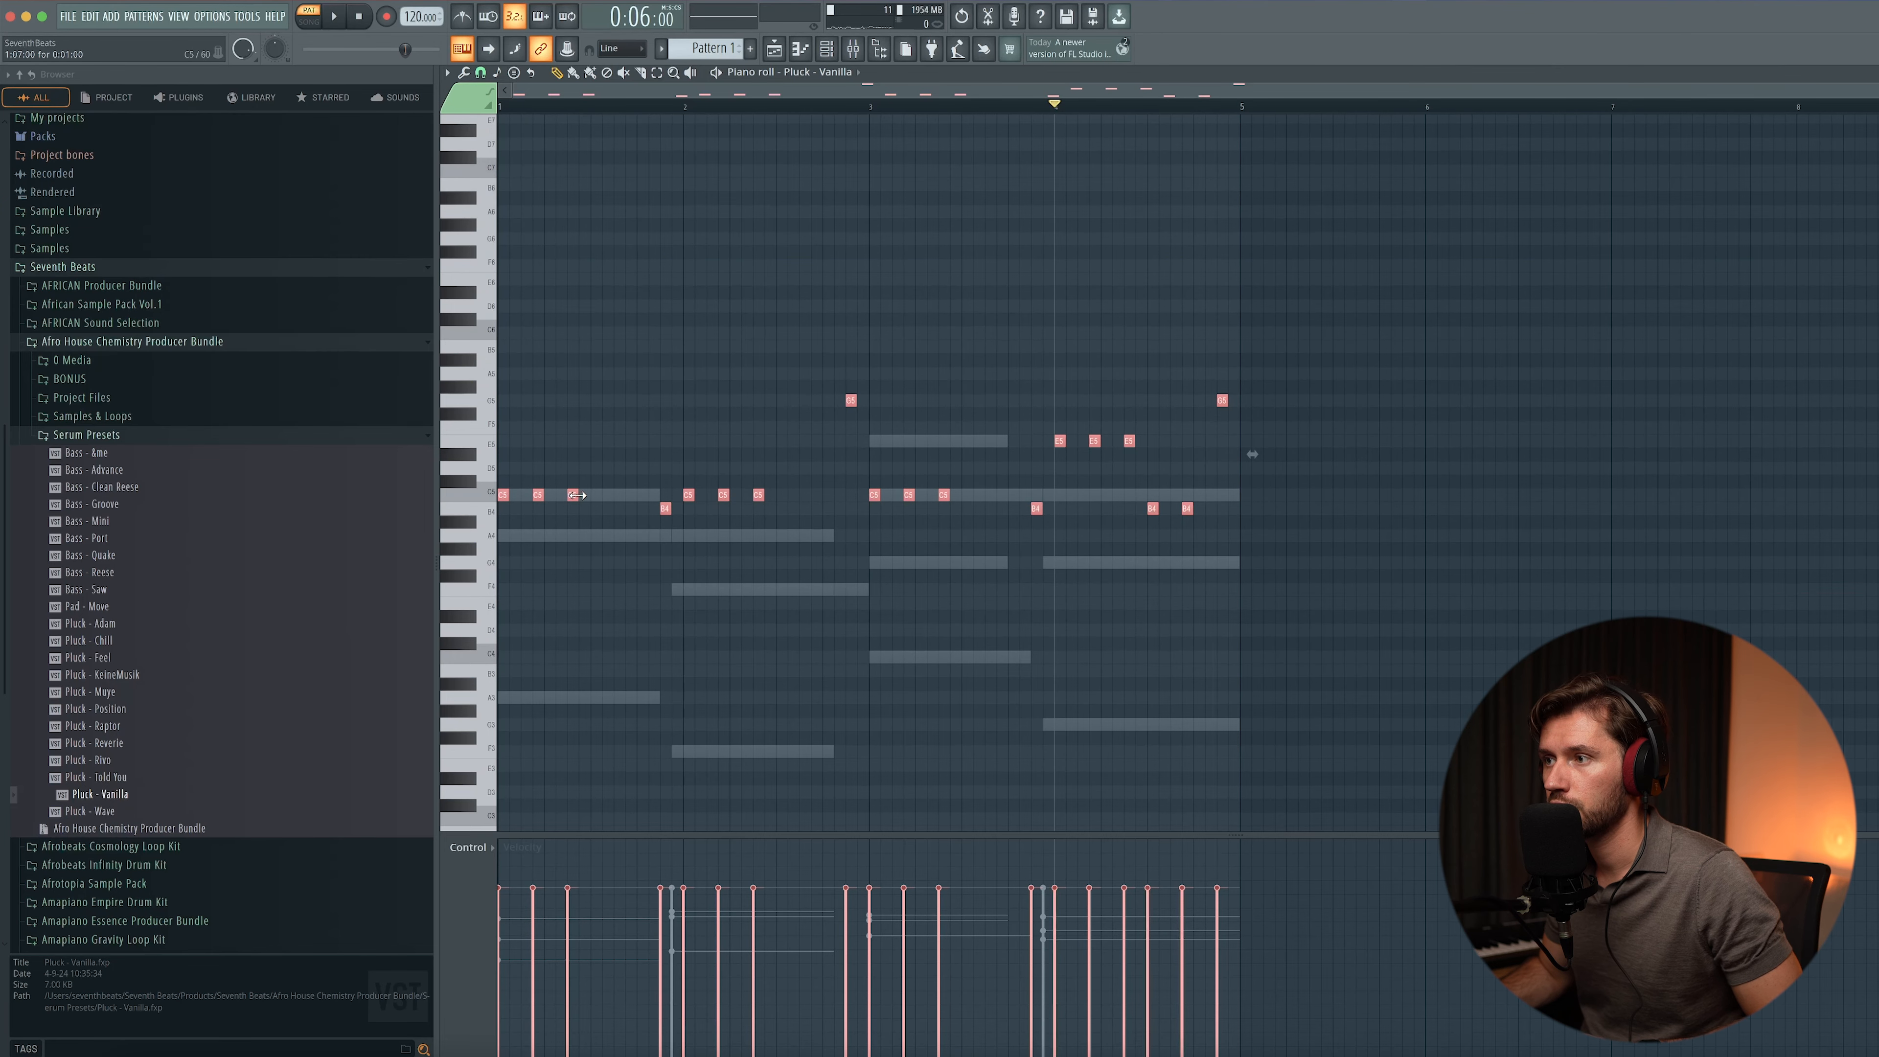
left_click(611, 461)
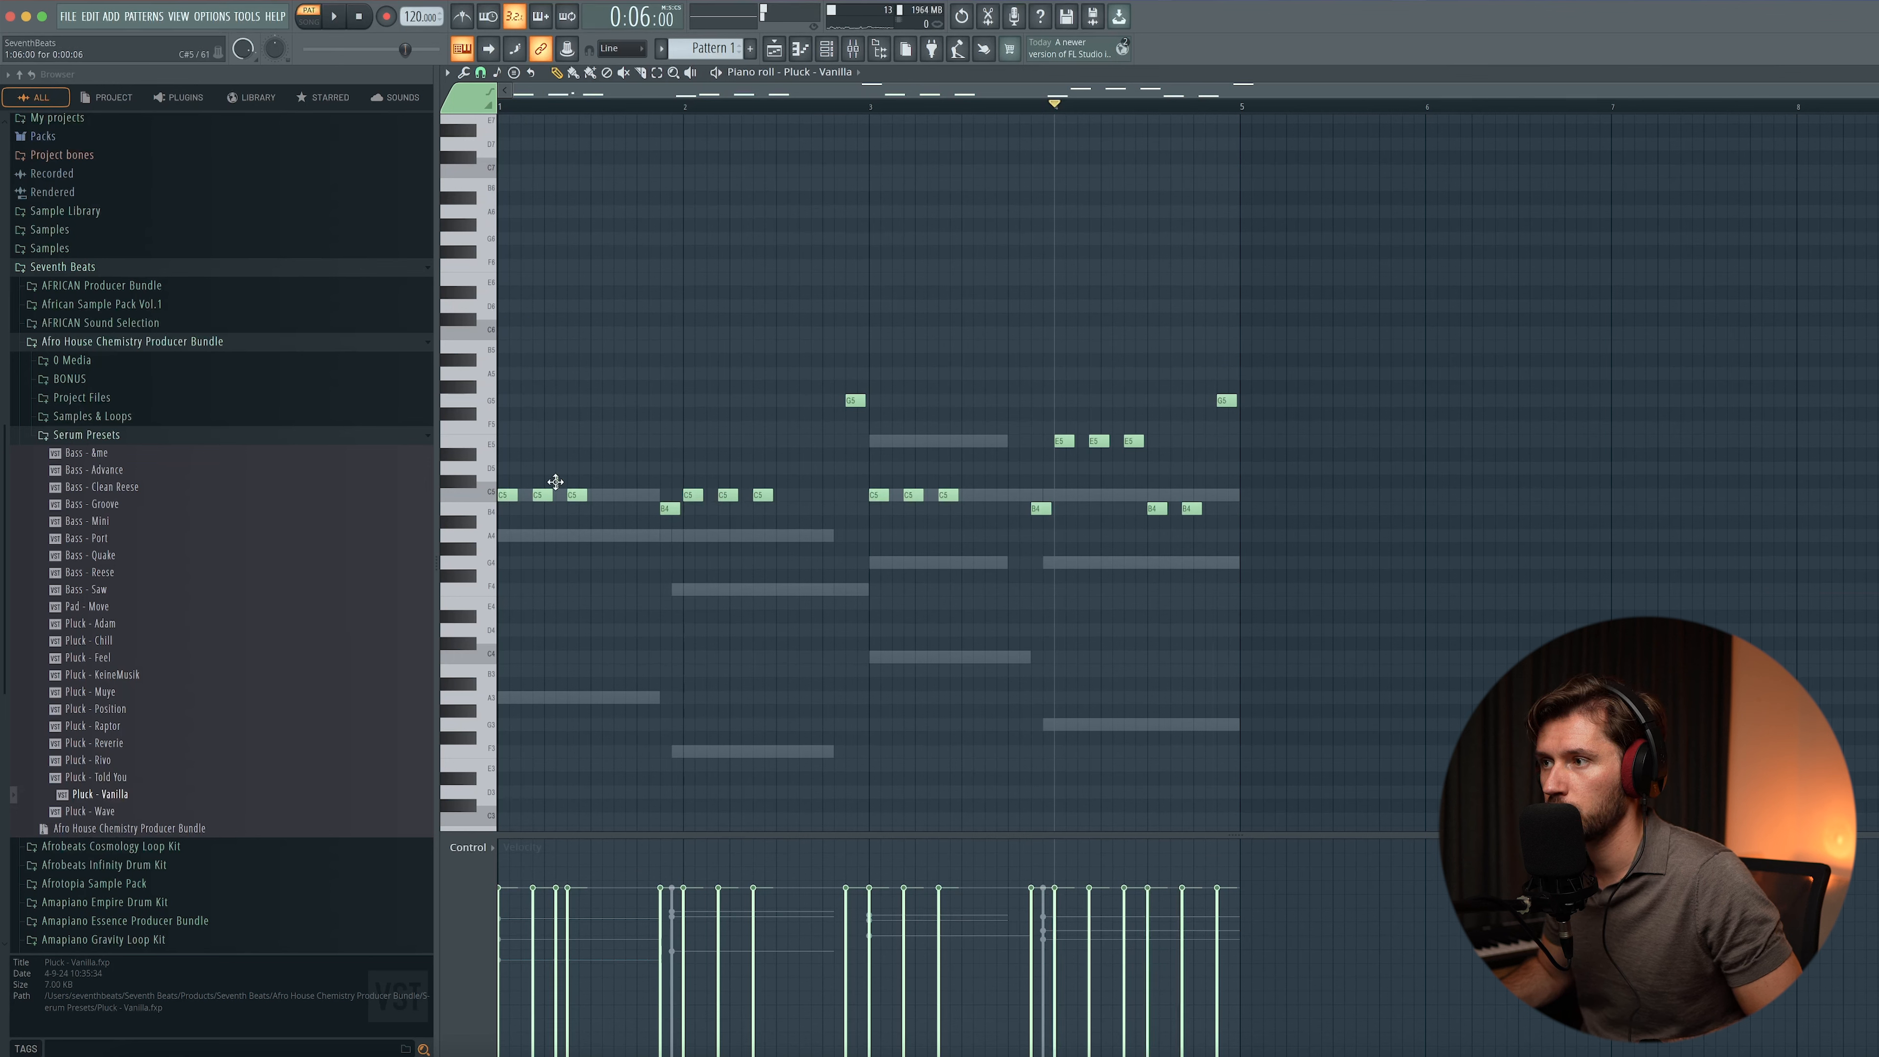
- Audition the pluck melody, shorten its high accent notes and the low notes before bars 2 and 4, and add very short repeats between plucks
key("space")
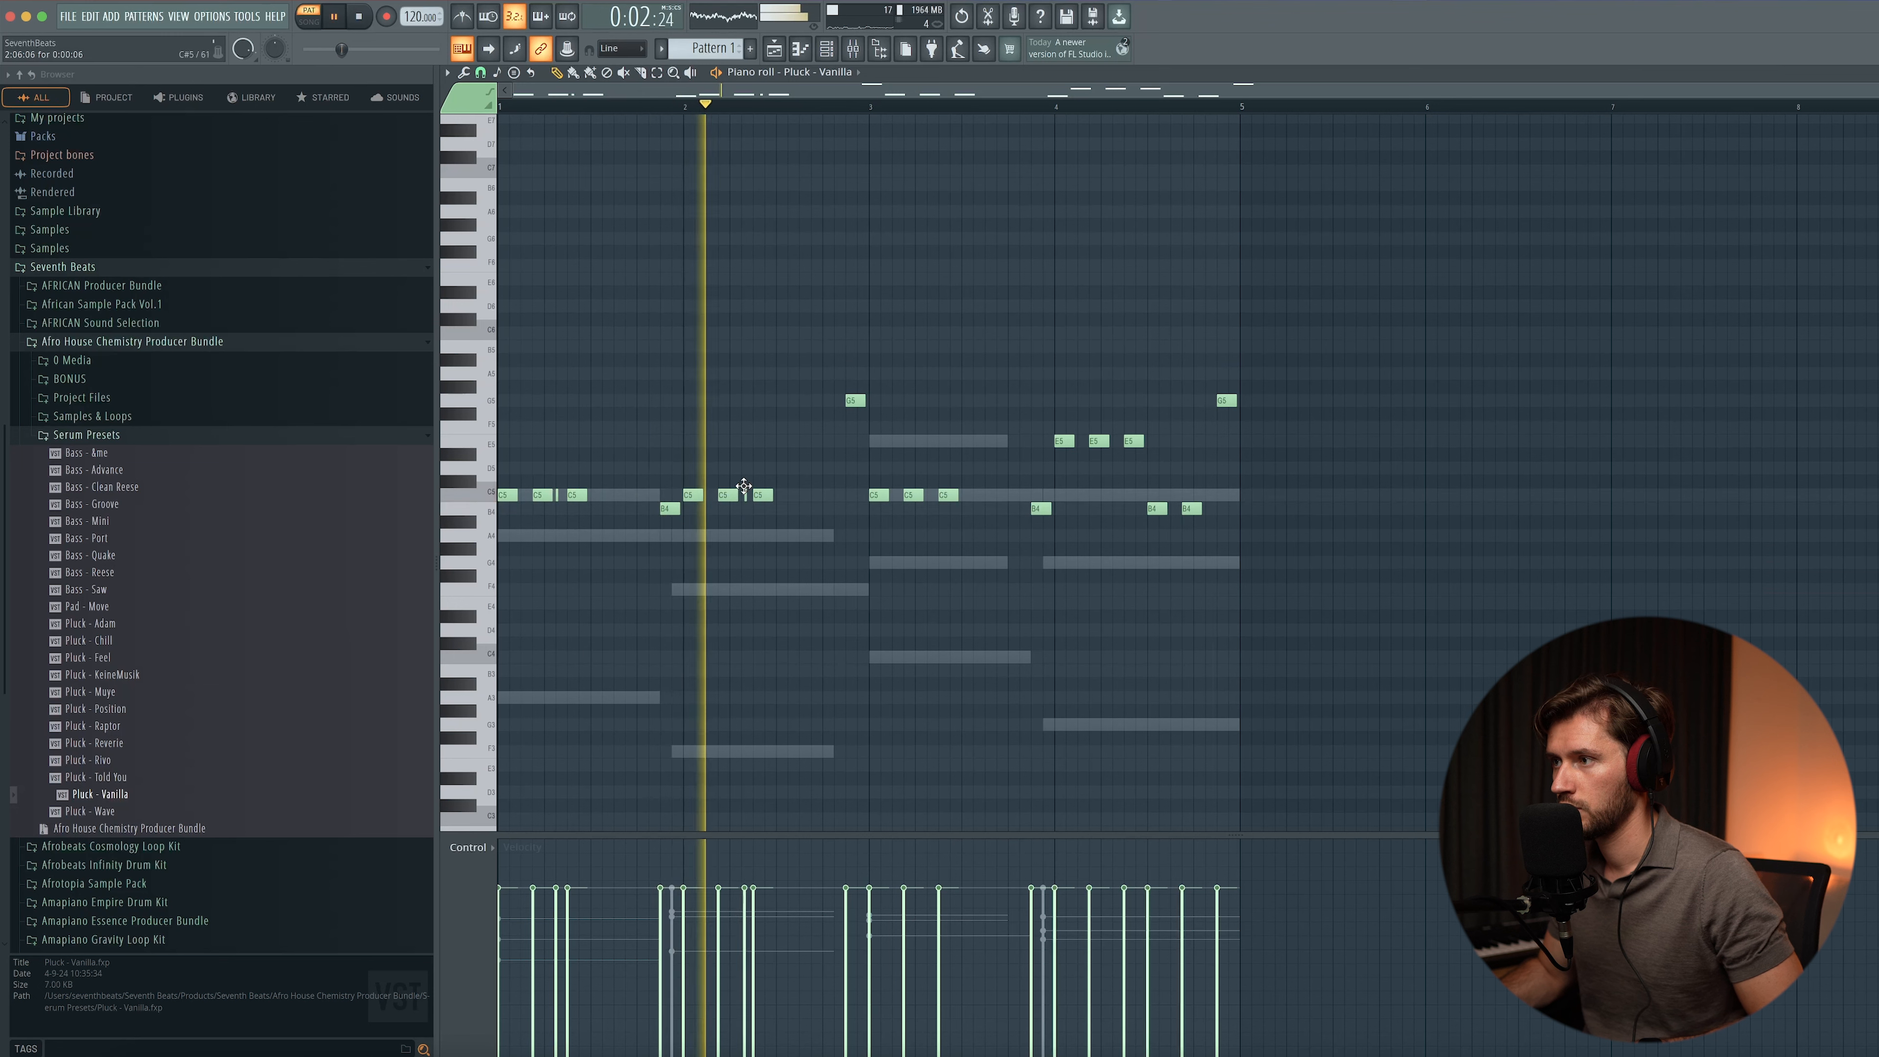
key("space")
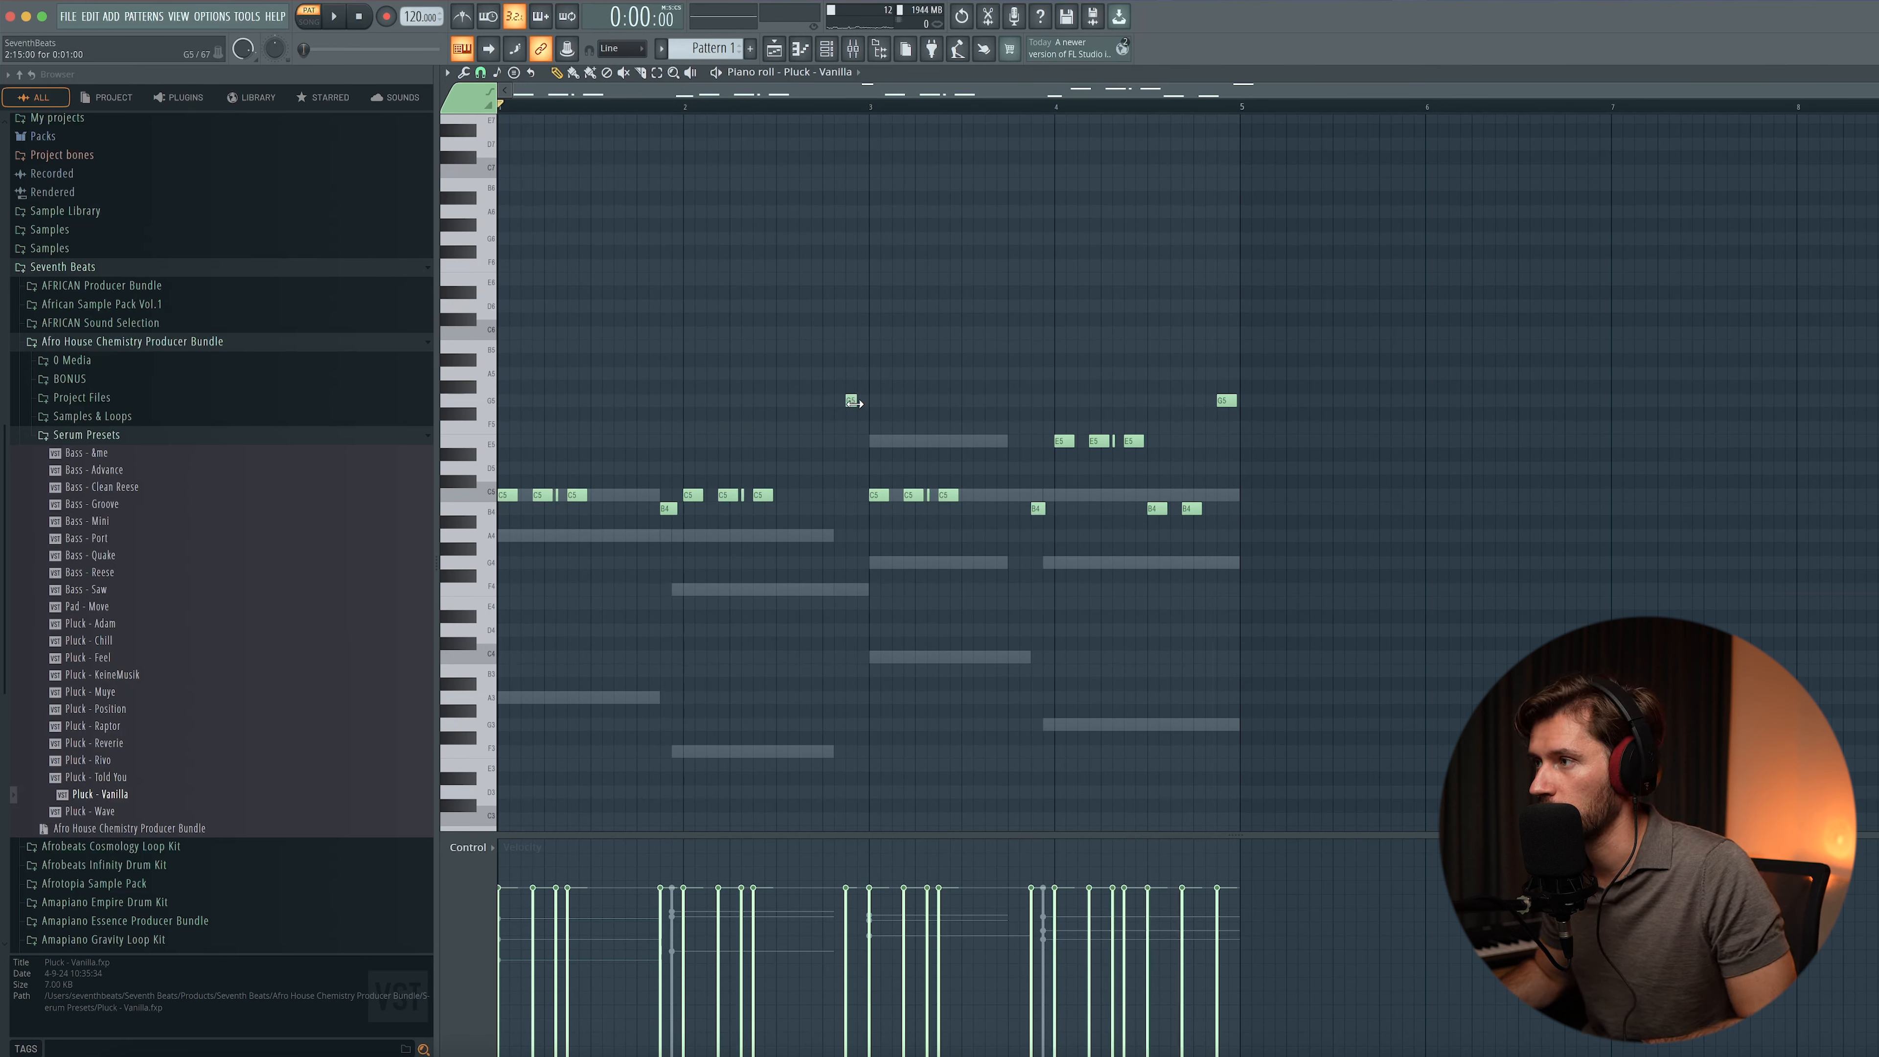
key("space")
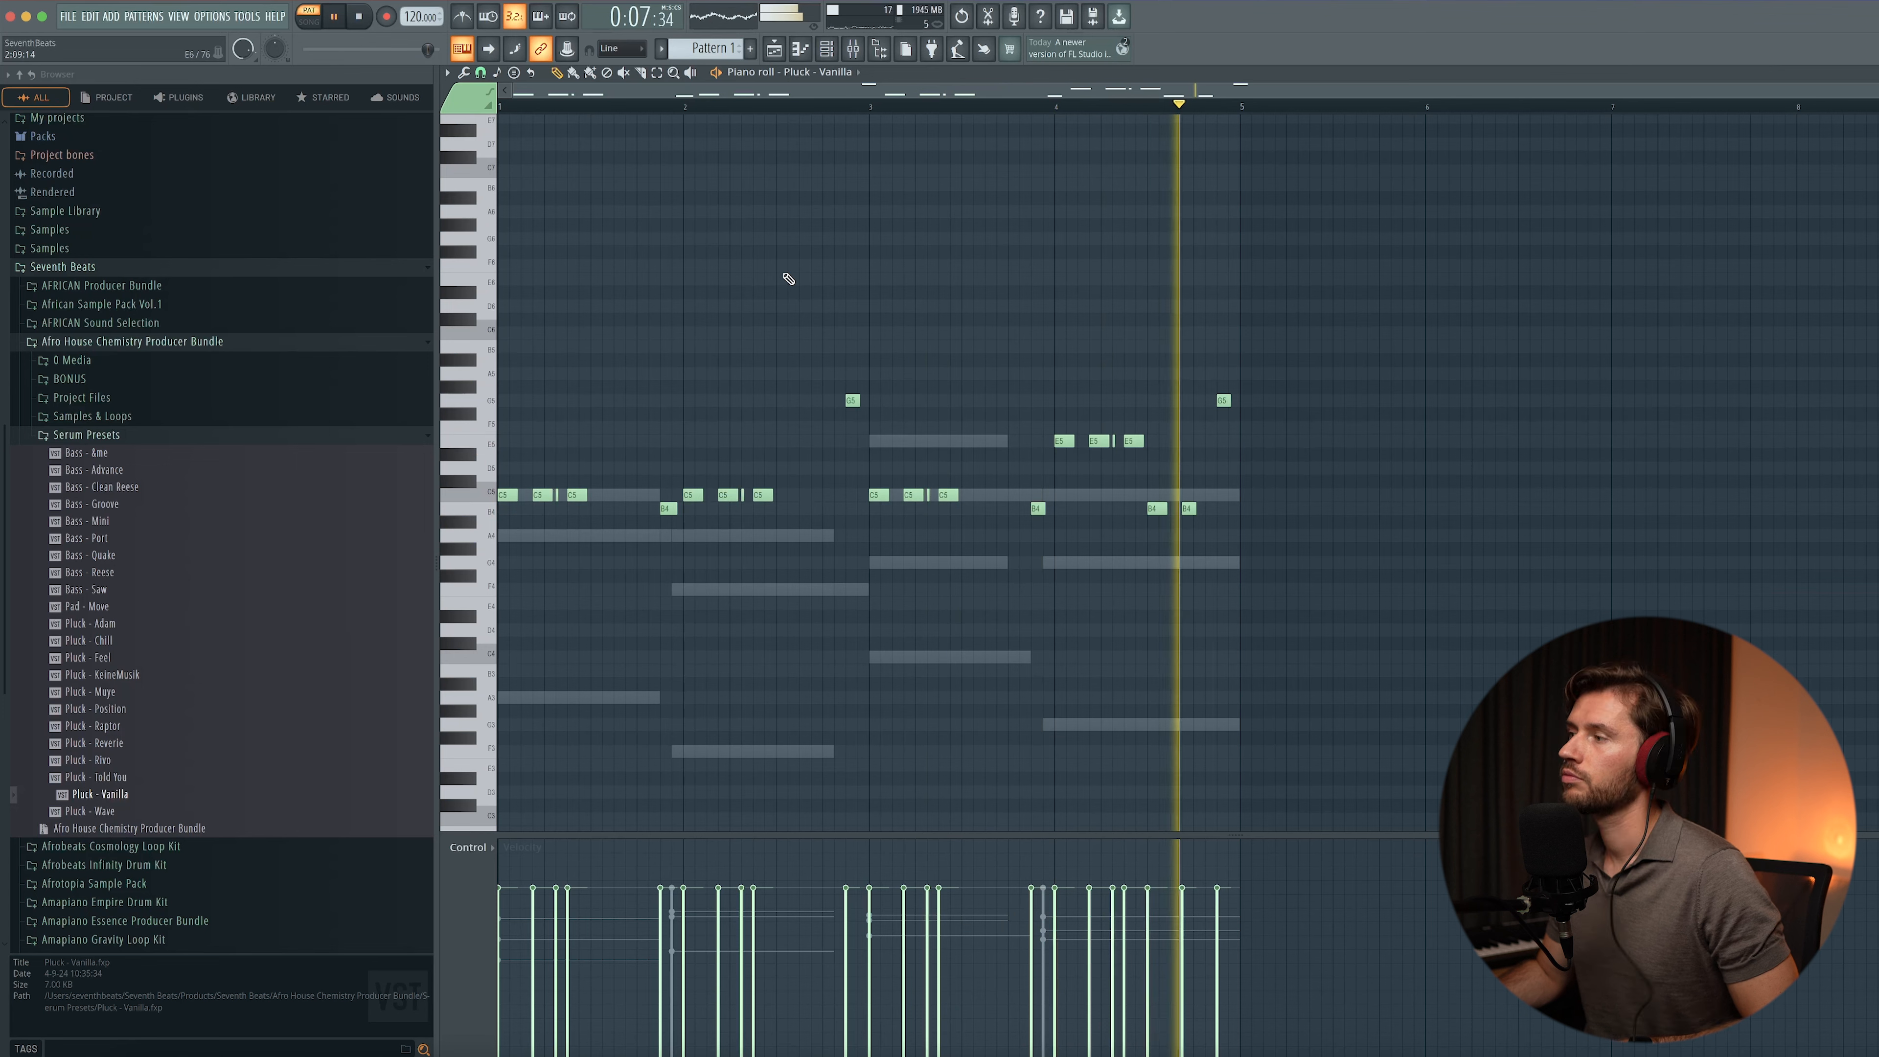
- Open the channel rack and the Percussion Loops folder in the Afro House Chemistry Producer Bundle's Samples & Loops
left_click(827, 59)
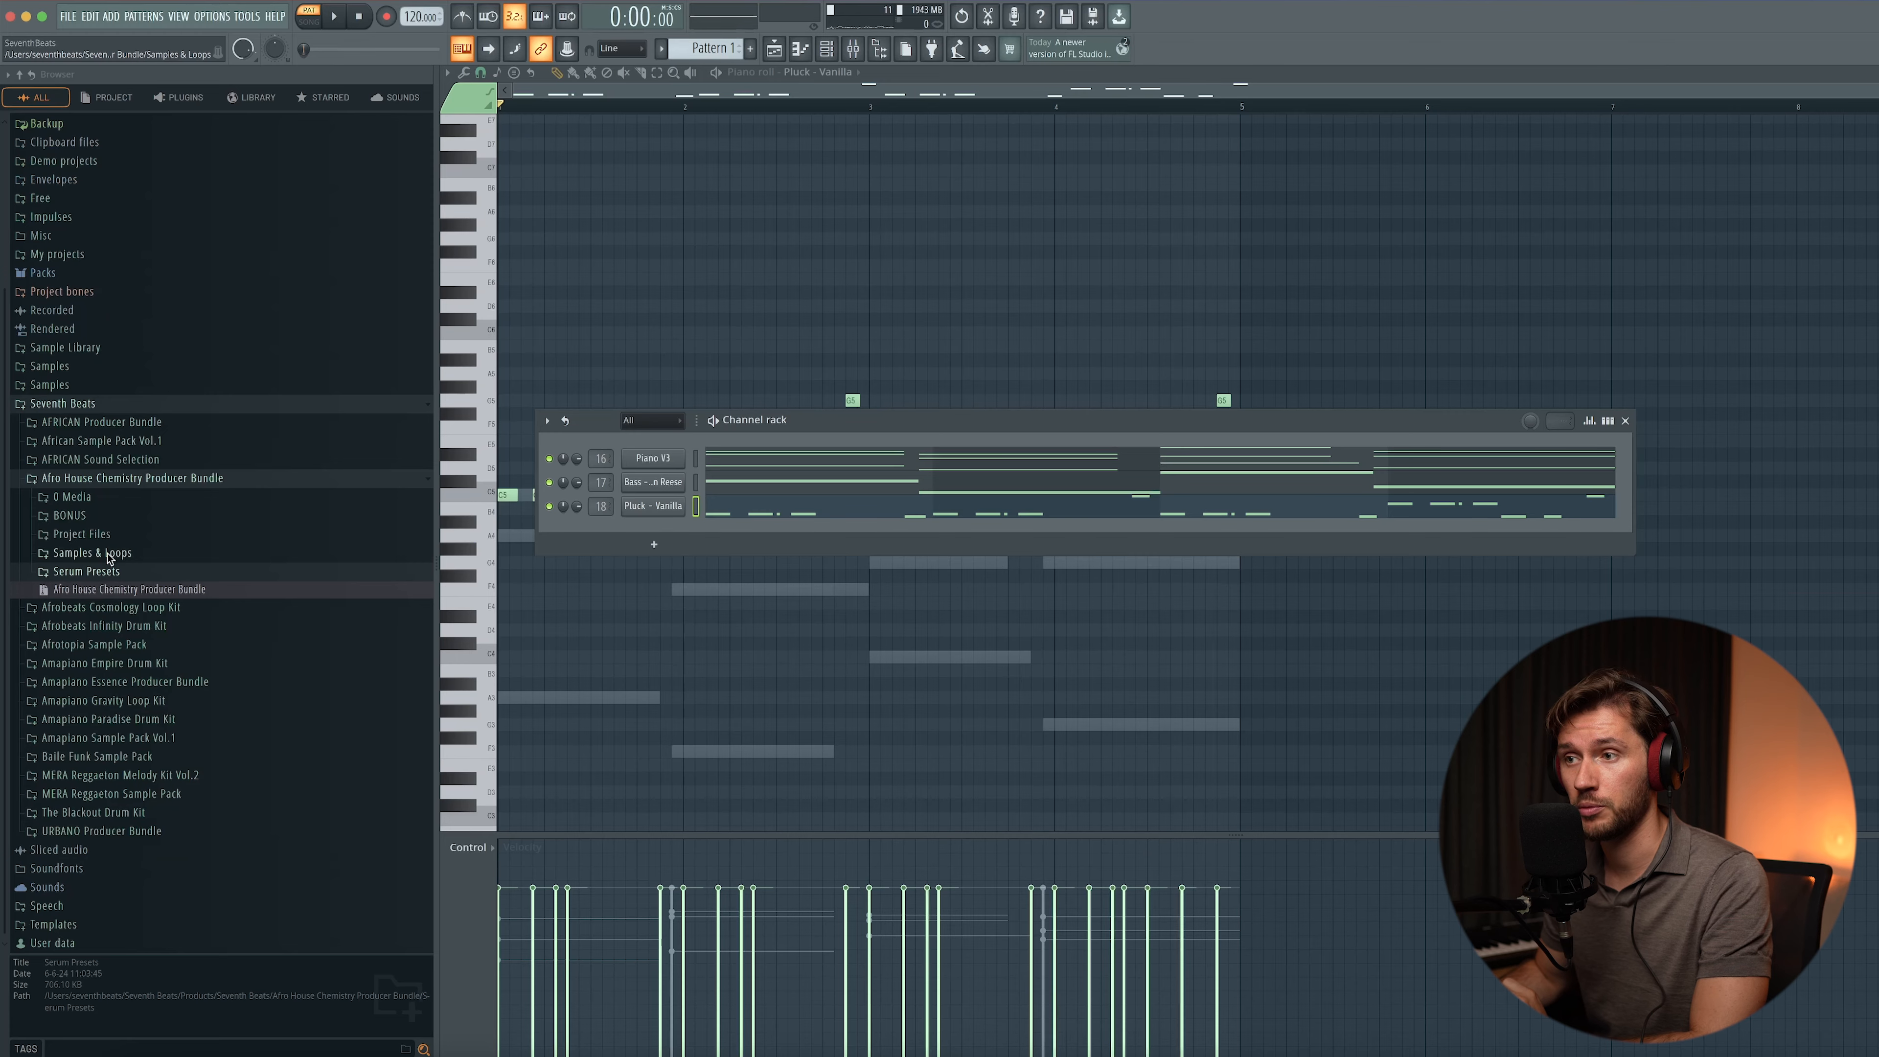
left_click(189, 592)
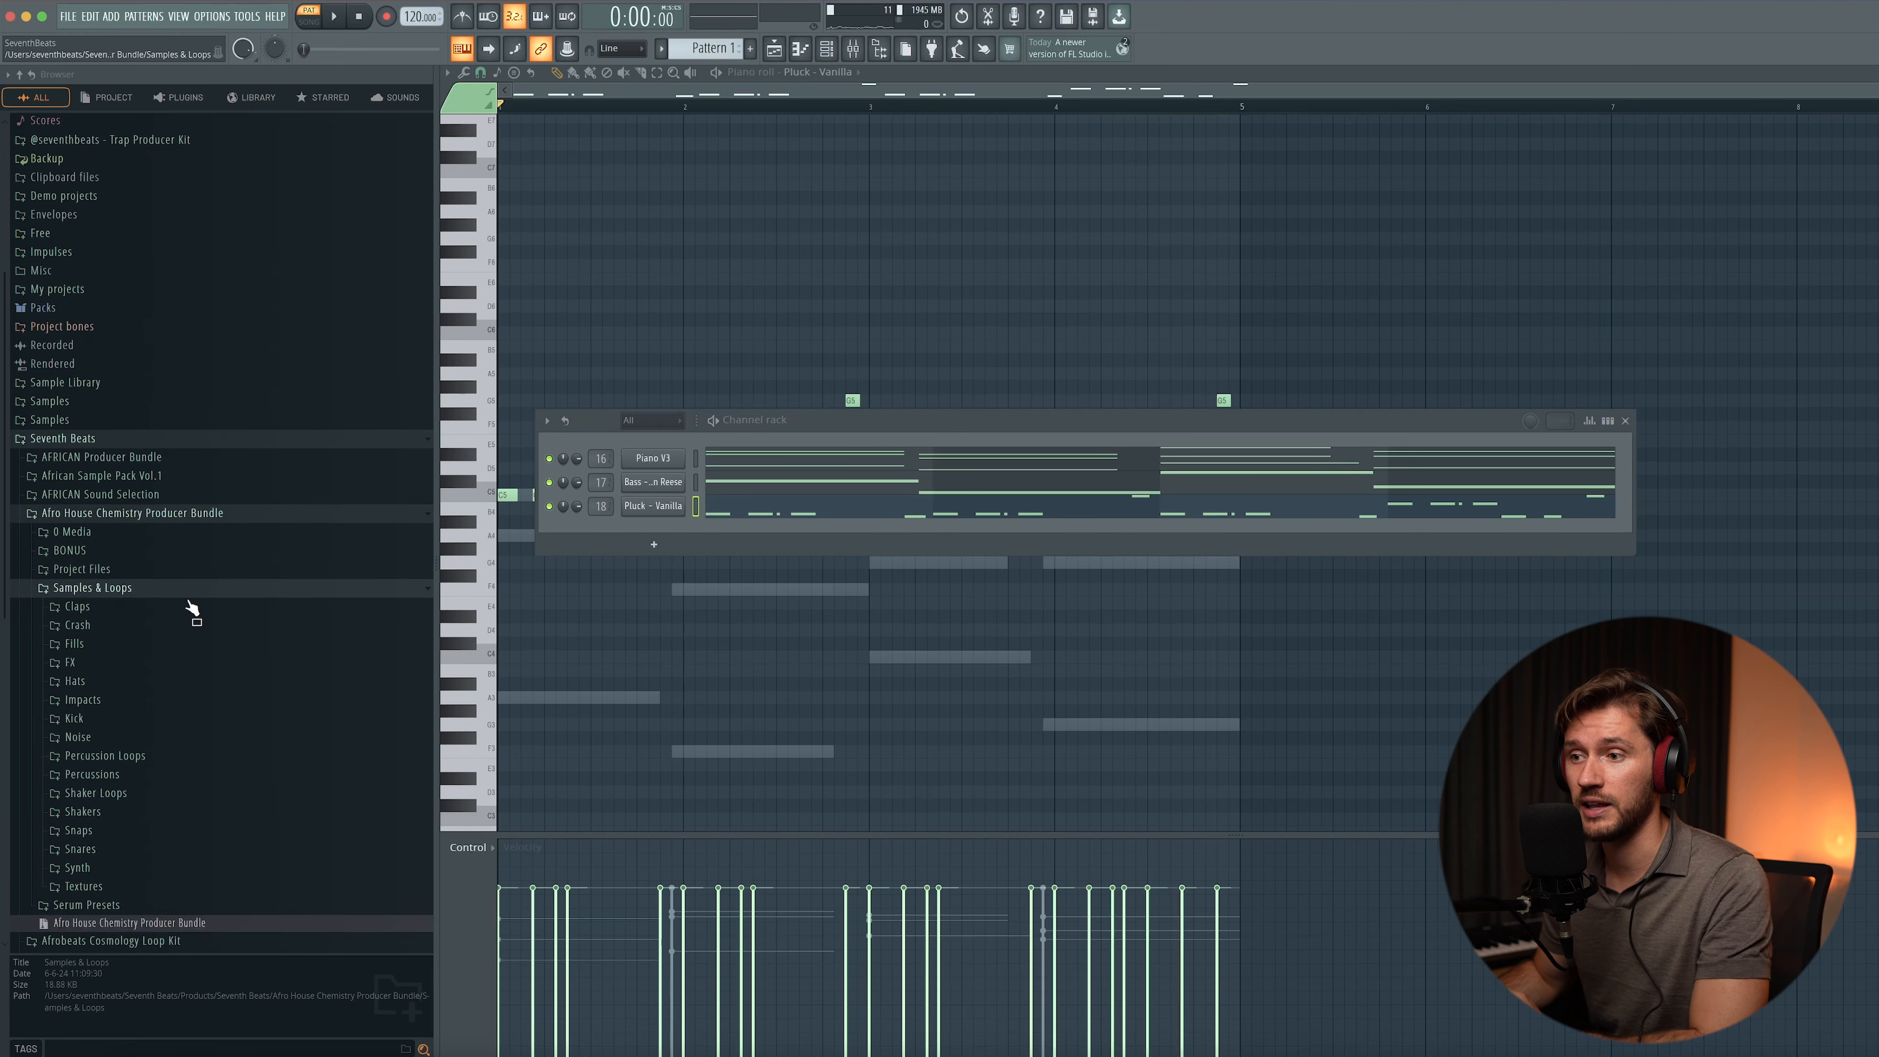
left_click(111, 668)
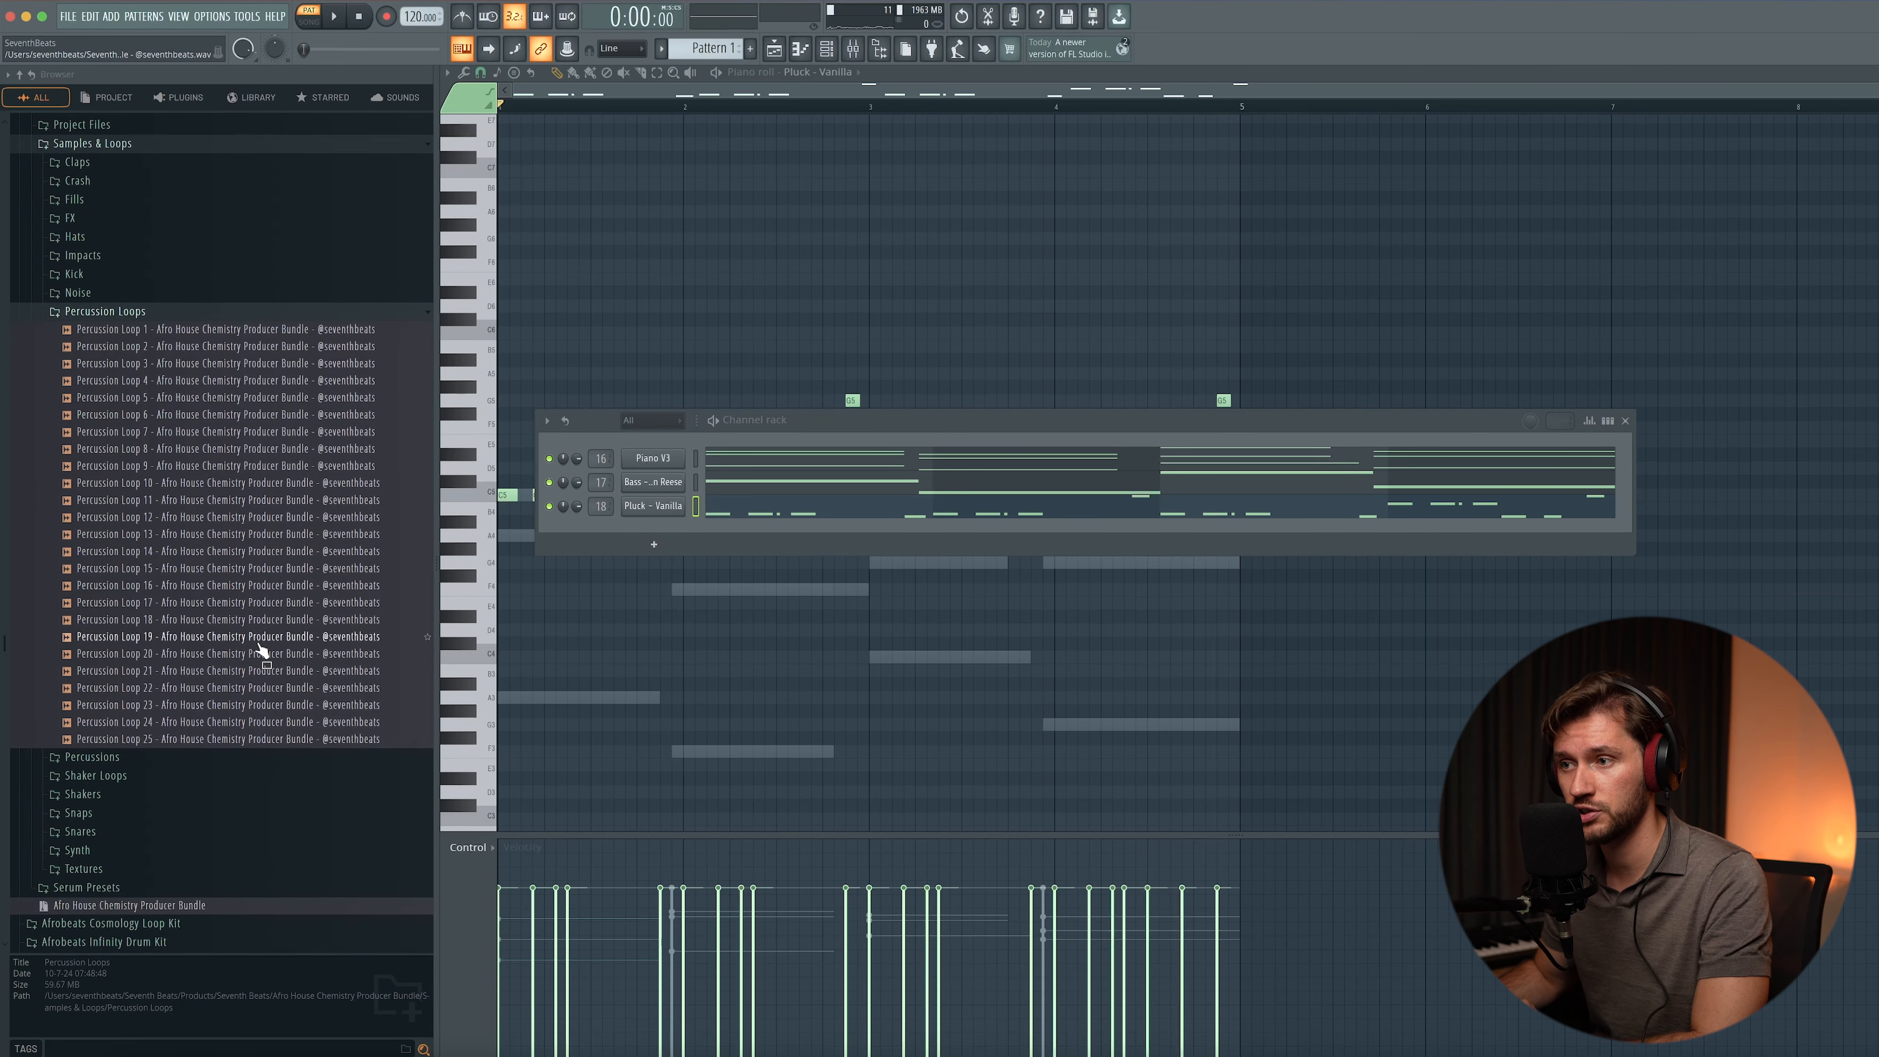
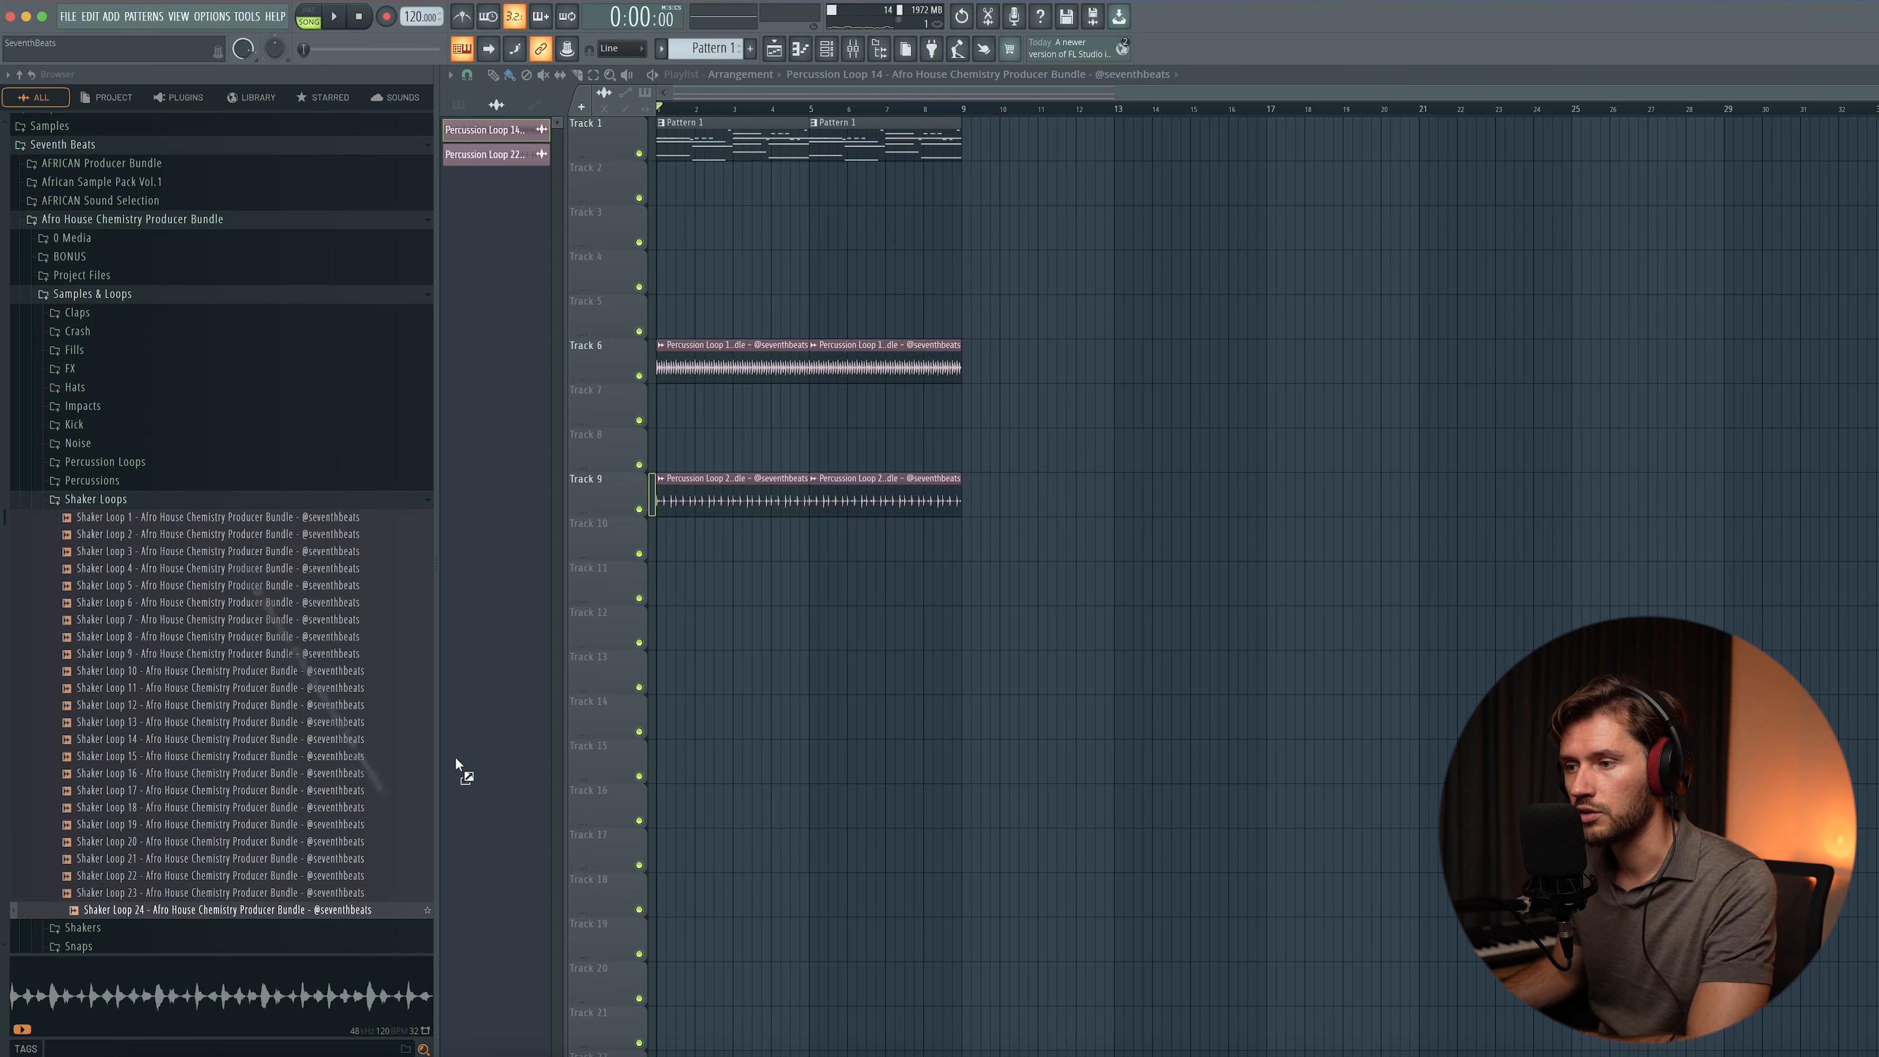
- Place Shaker Loop 24 on playlist track 5 across bars 1 to 8, and check its channel settings while the song plays
left_click_drag(762, 661, 765, 666)
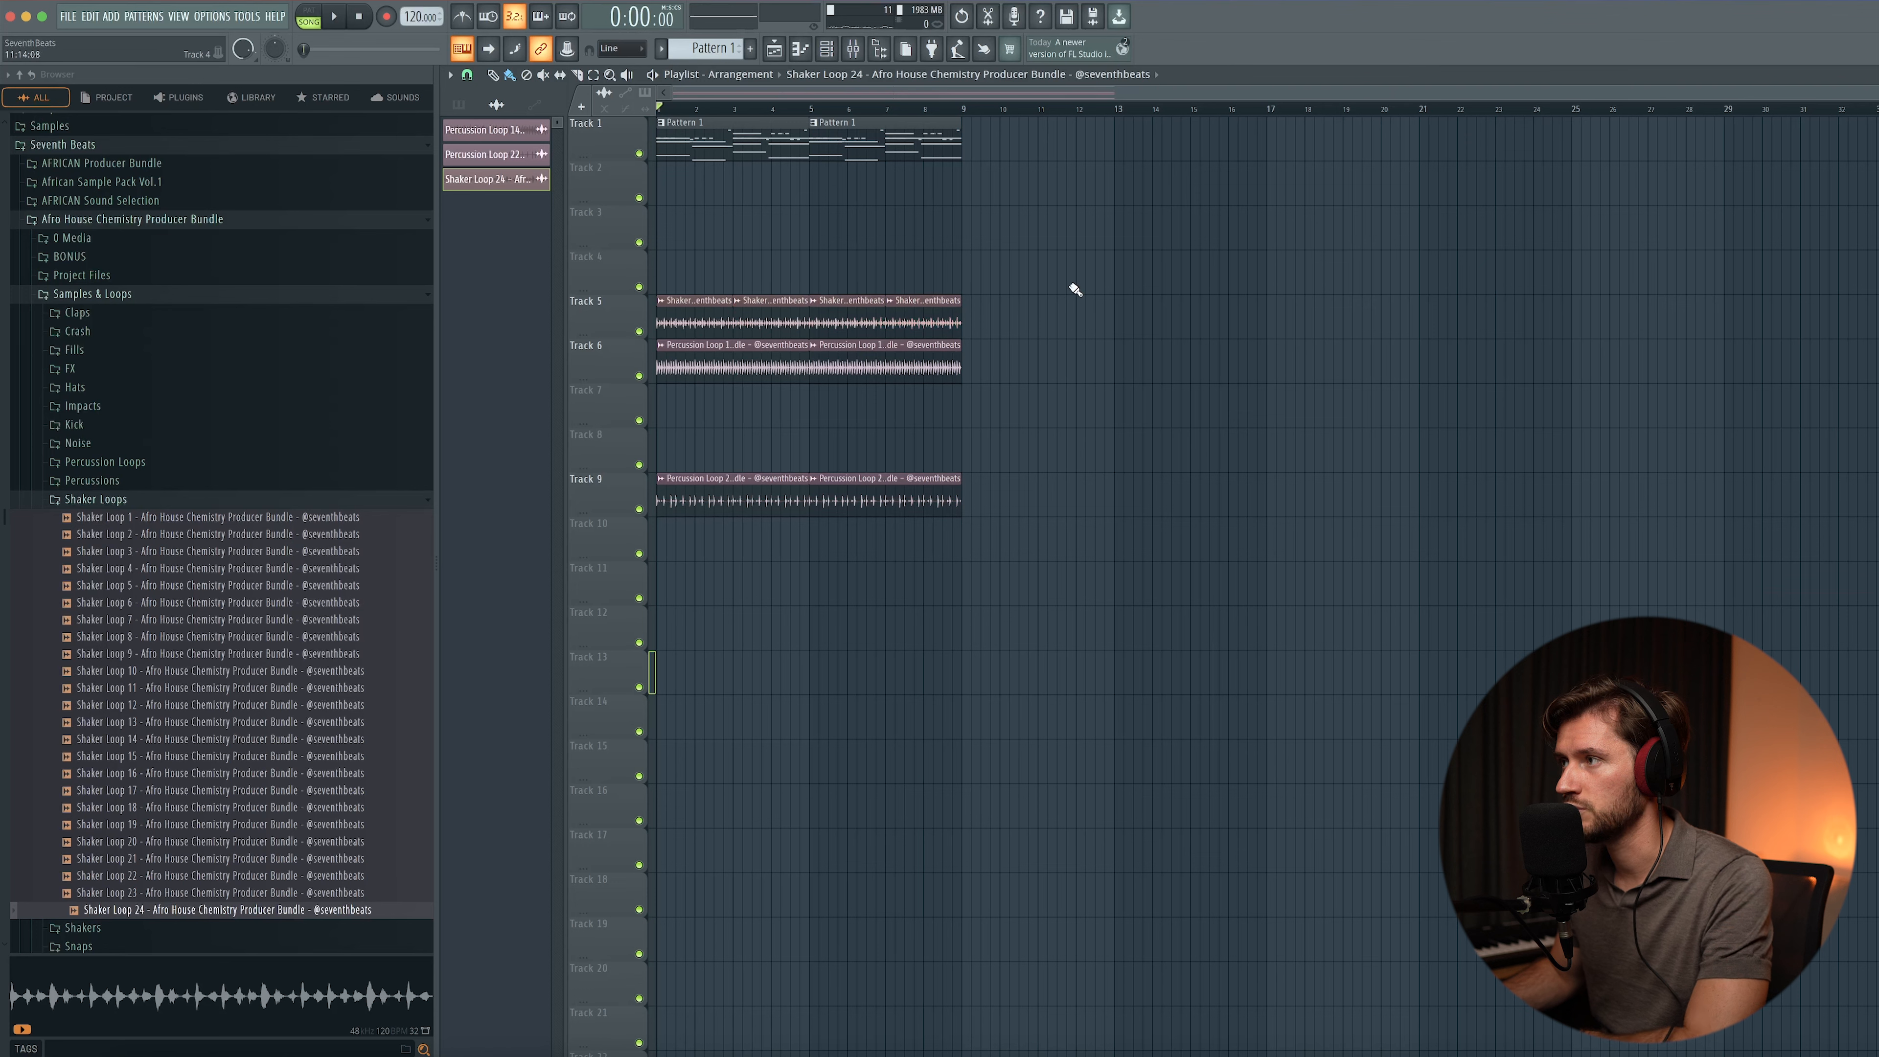
double_click(928, 304)
key("space")
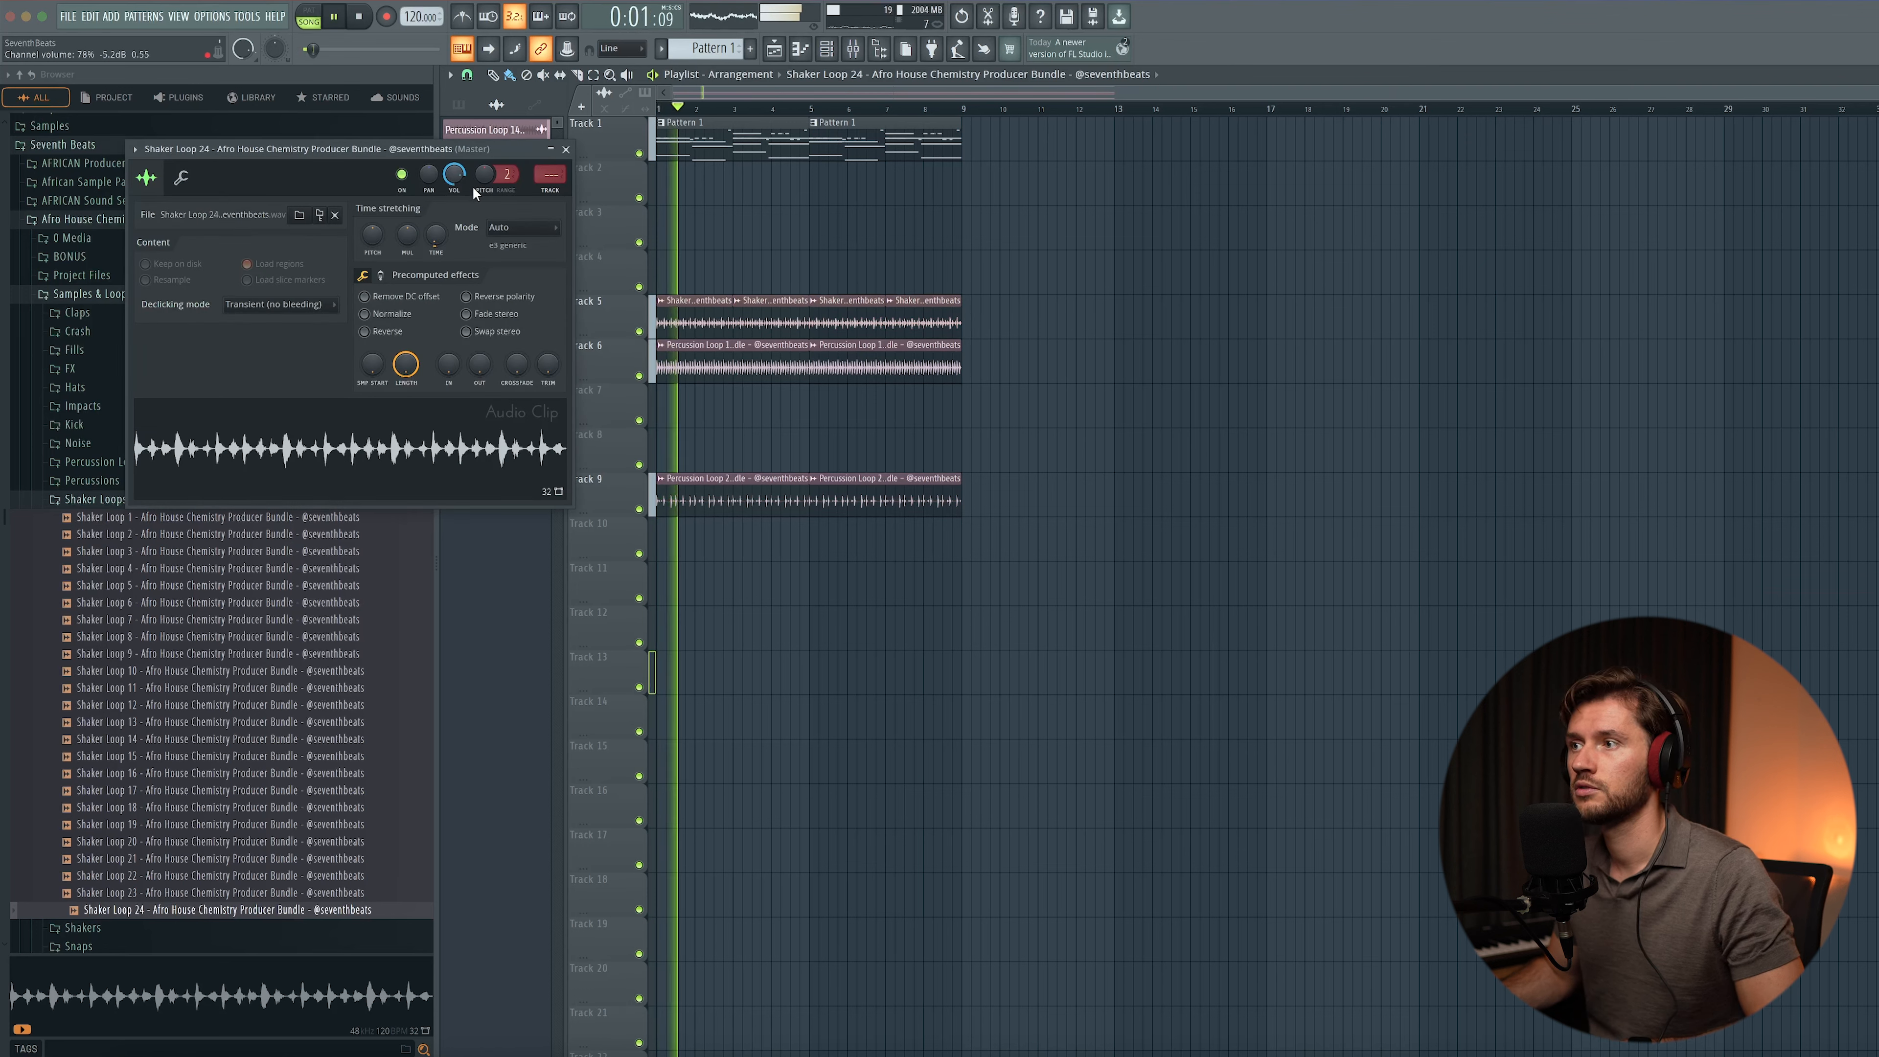
left_click(566, 149)
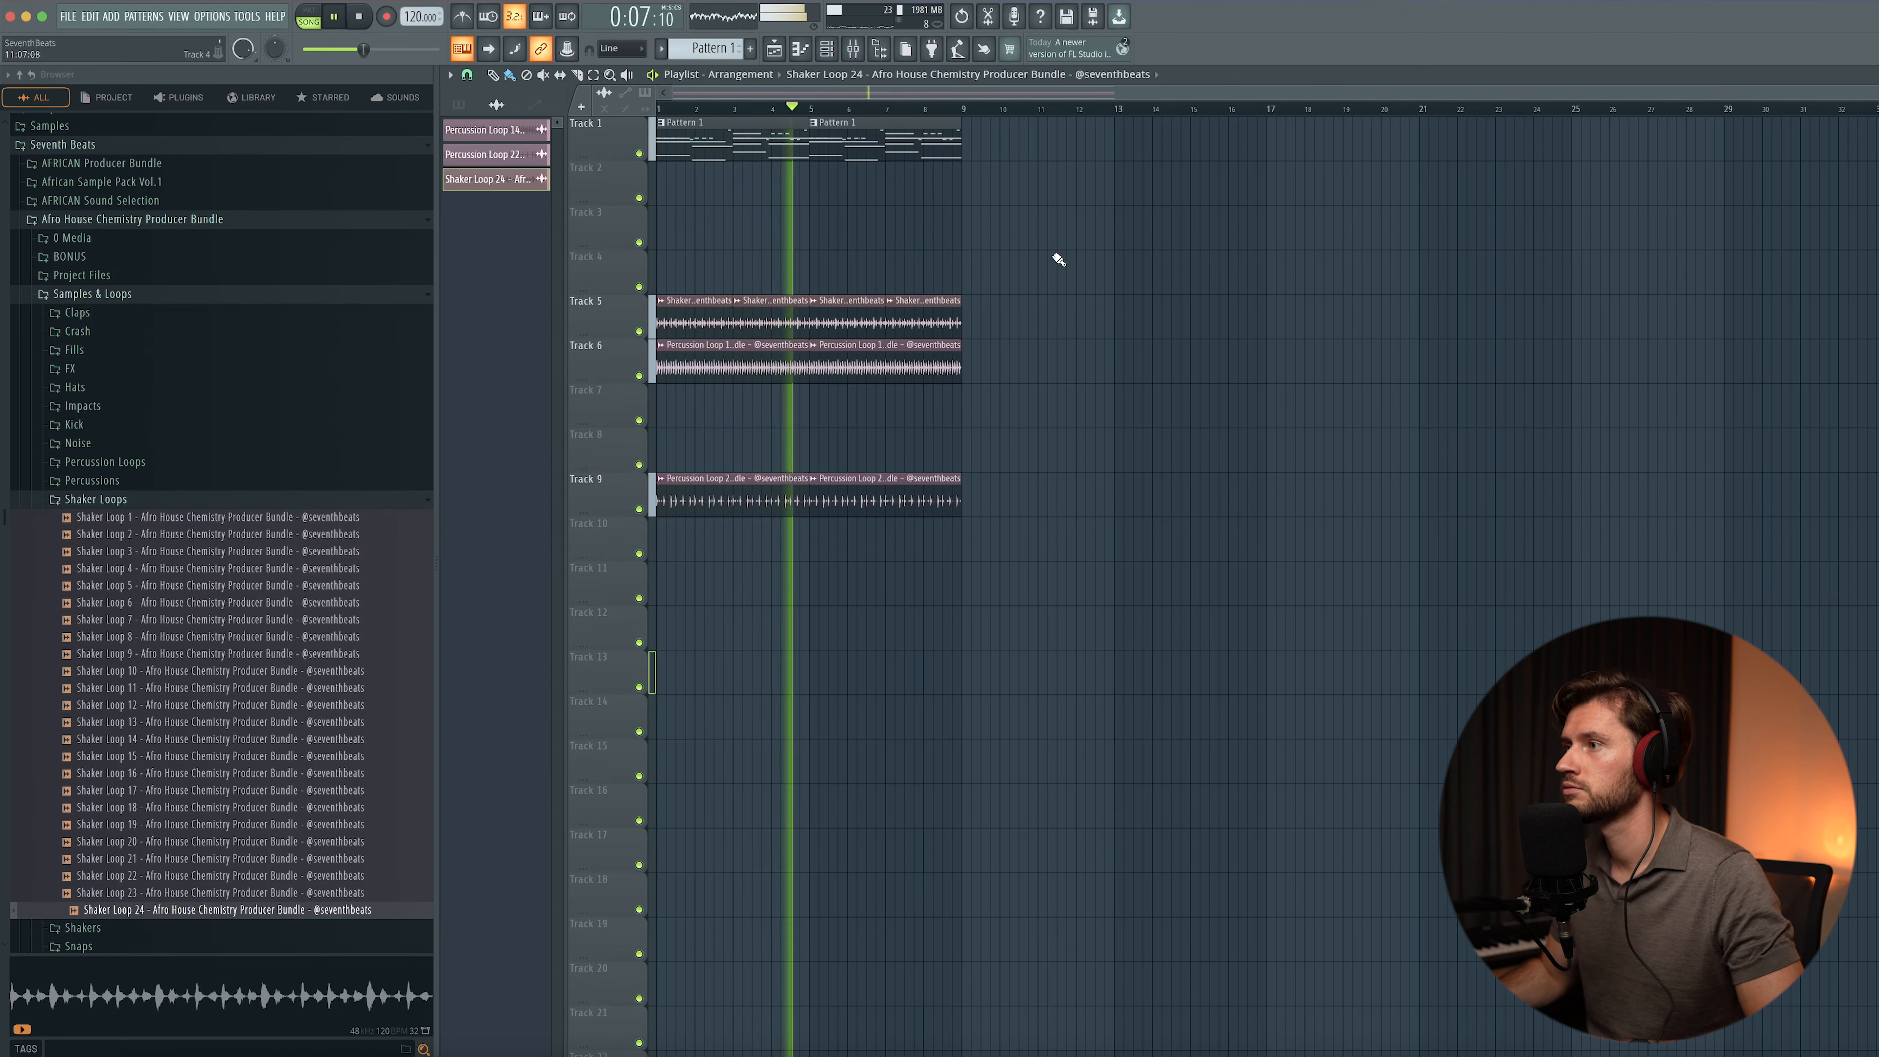
key("space")
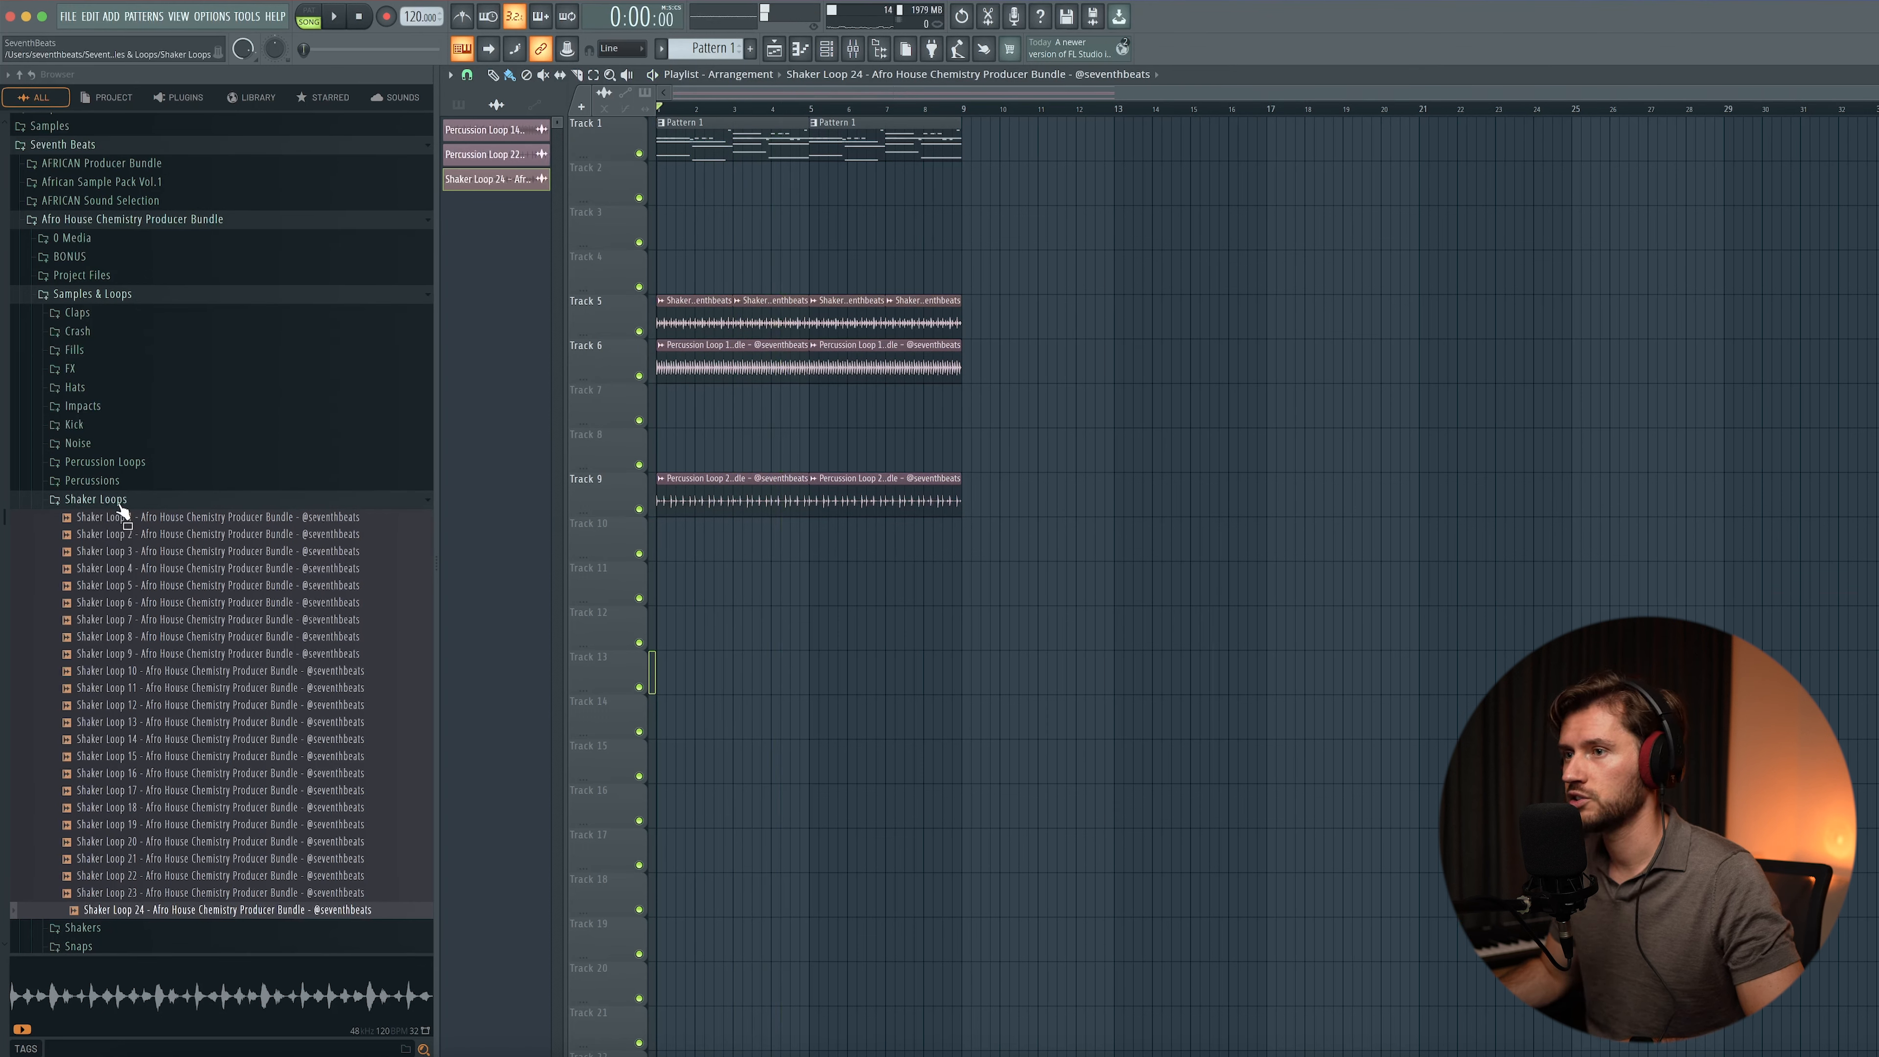
- Audition Kick 4 from the bundle's Kick folder and add it as a new channel below the pluck in the Unsorted channel group
left_click(96, 499)
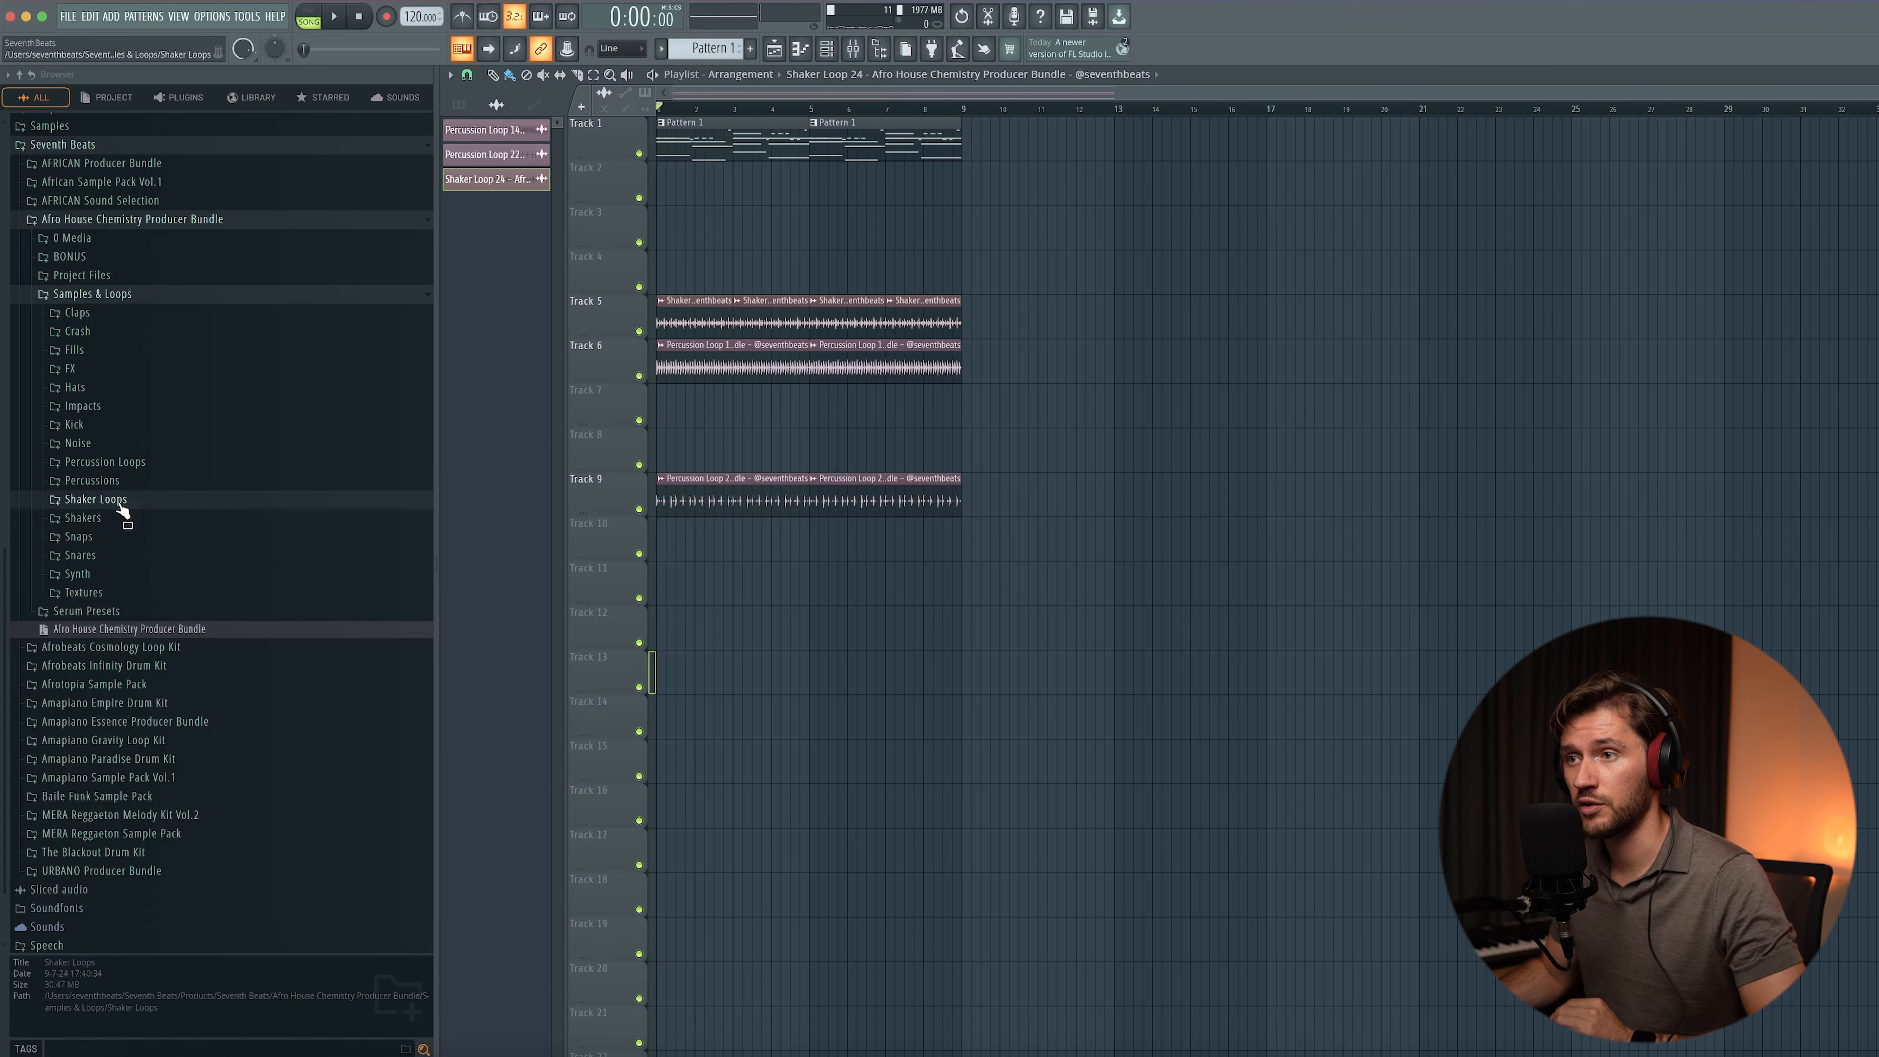
left_click(77, 425)
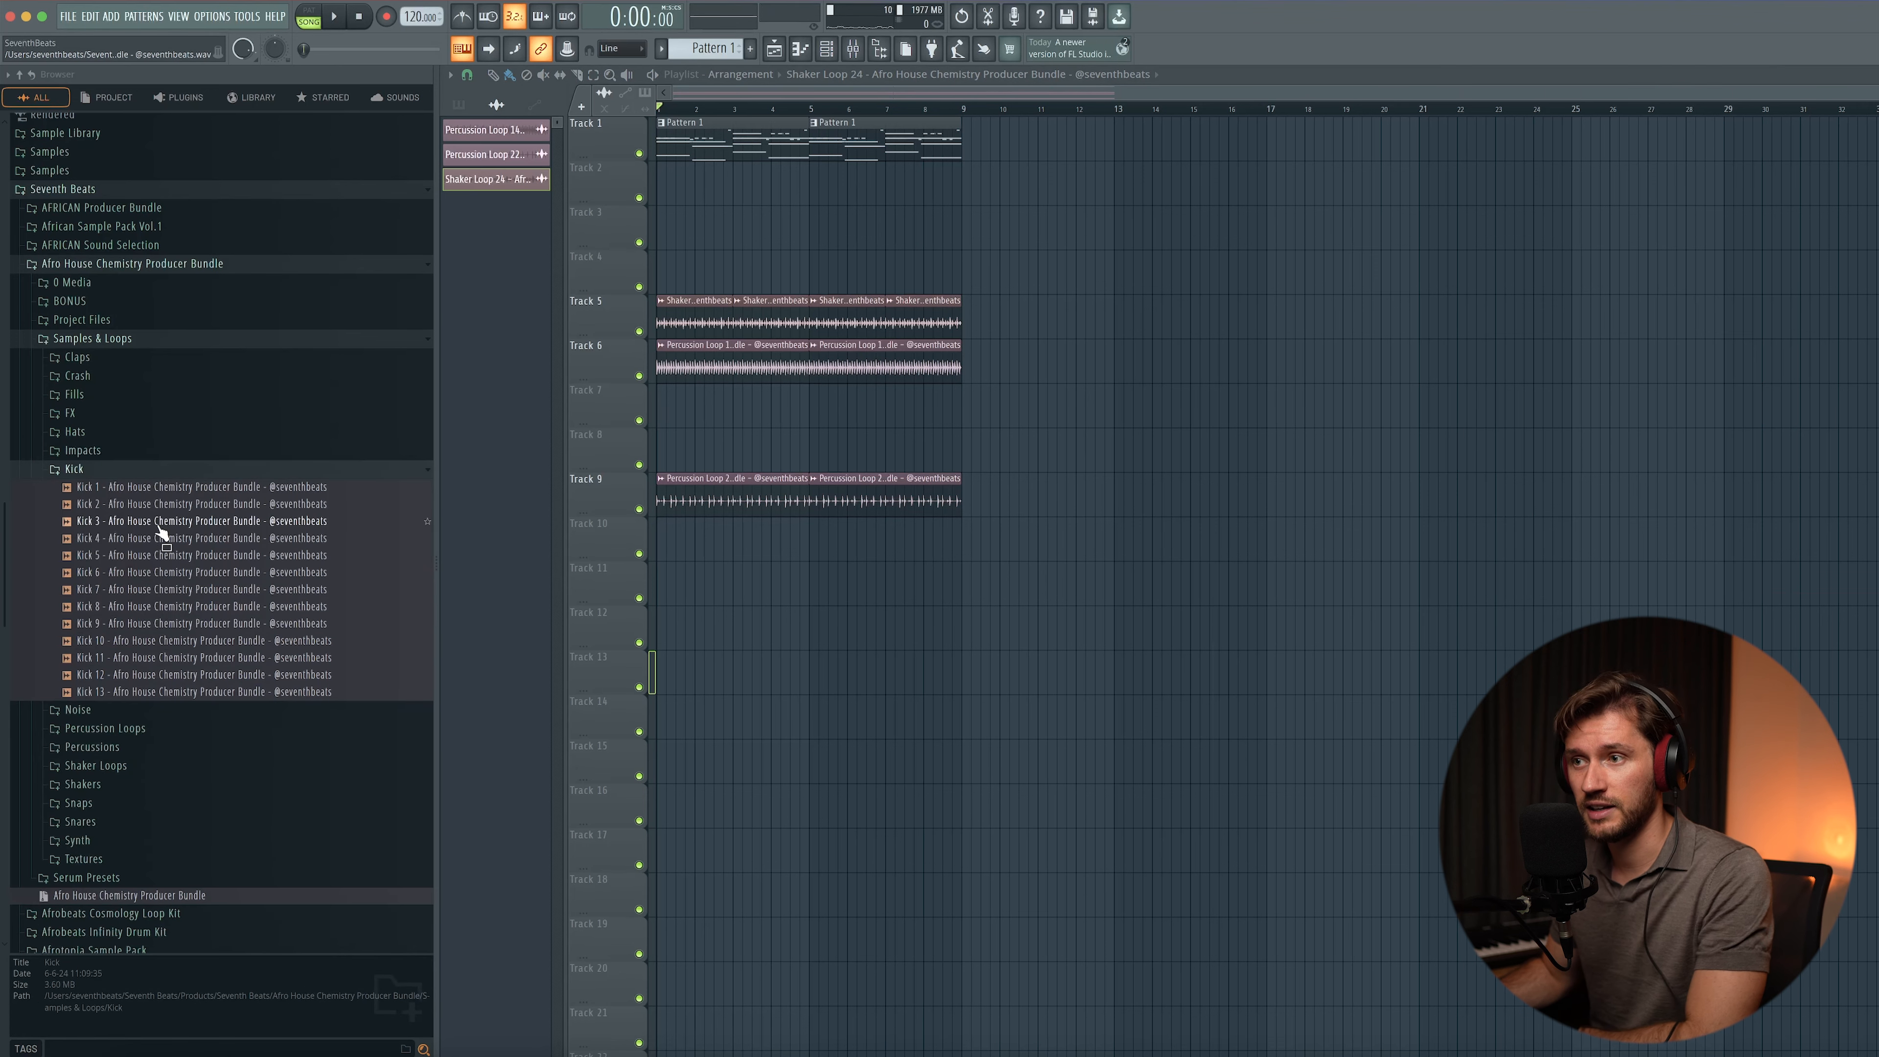
left_click(151, 539)
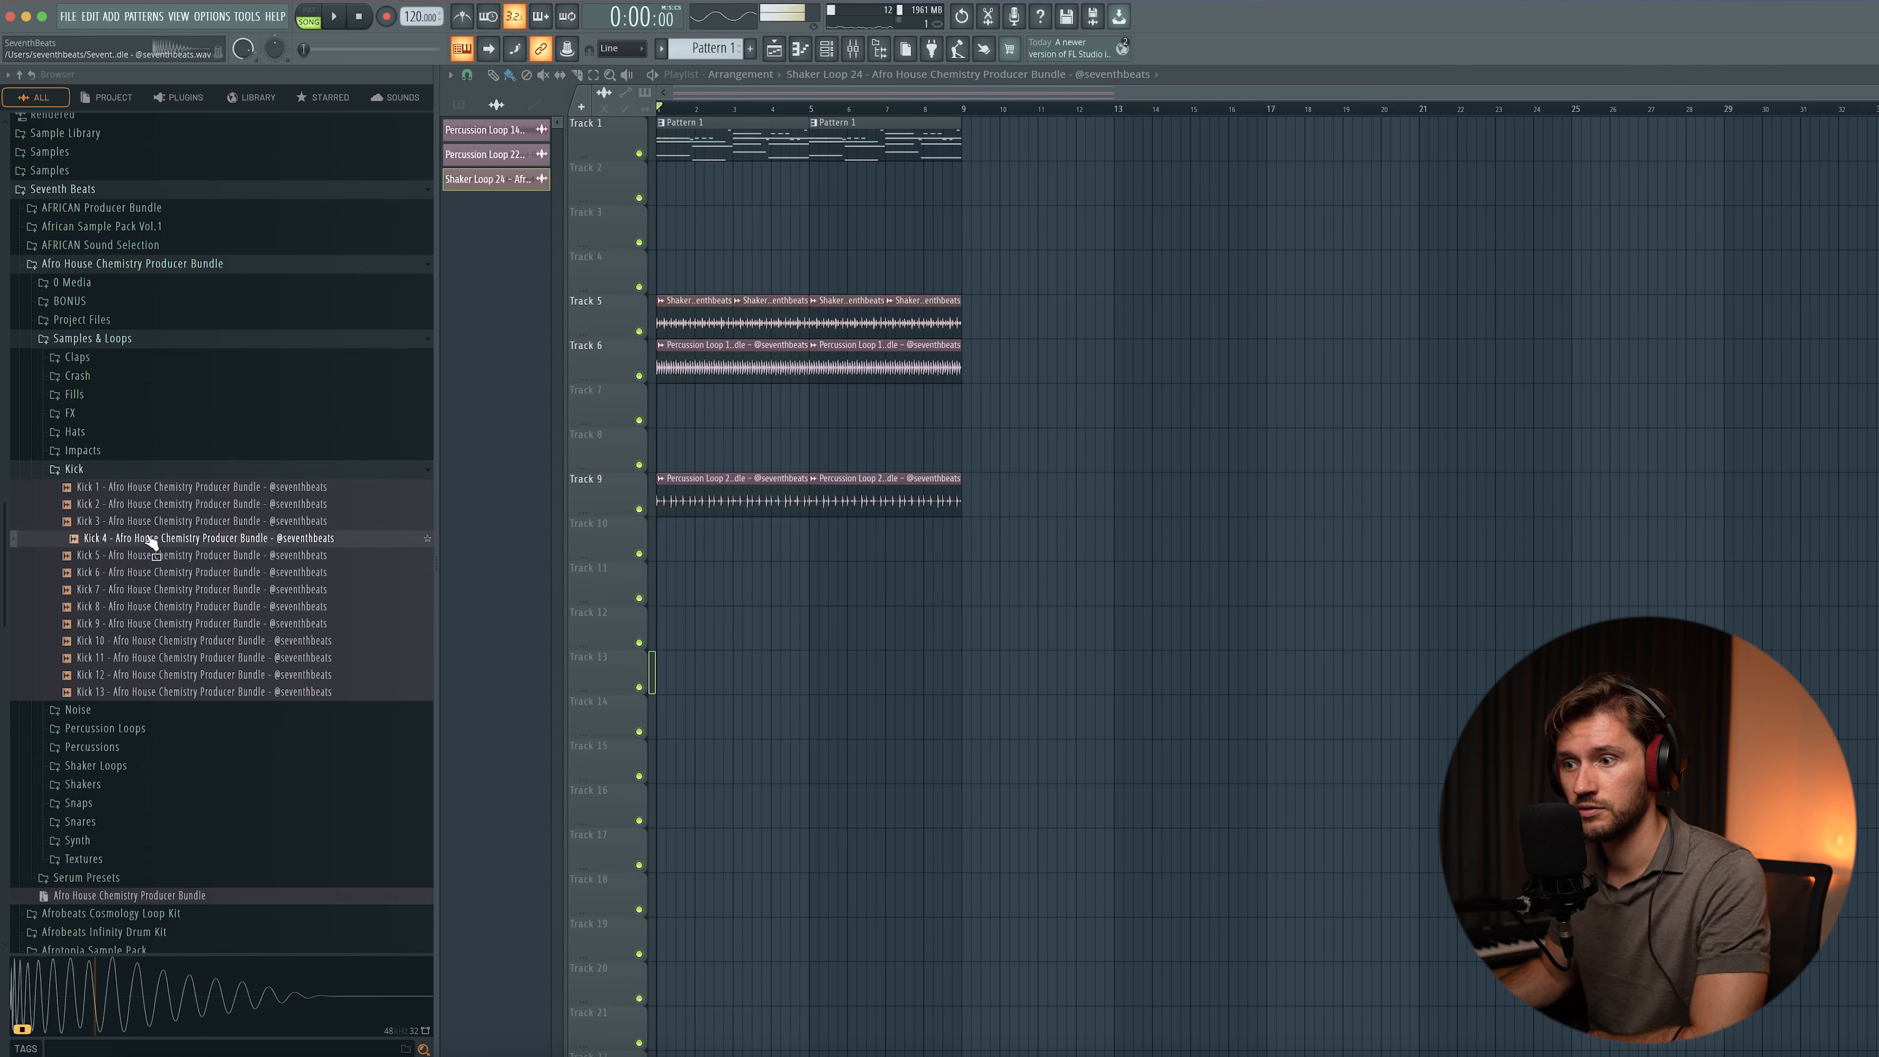
left_click(841, 57)
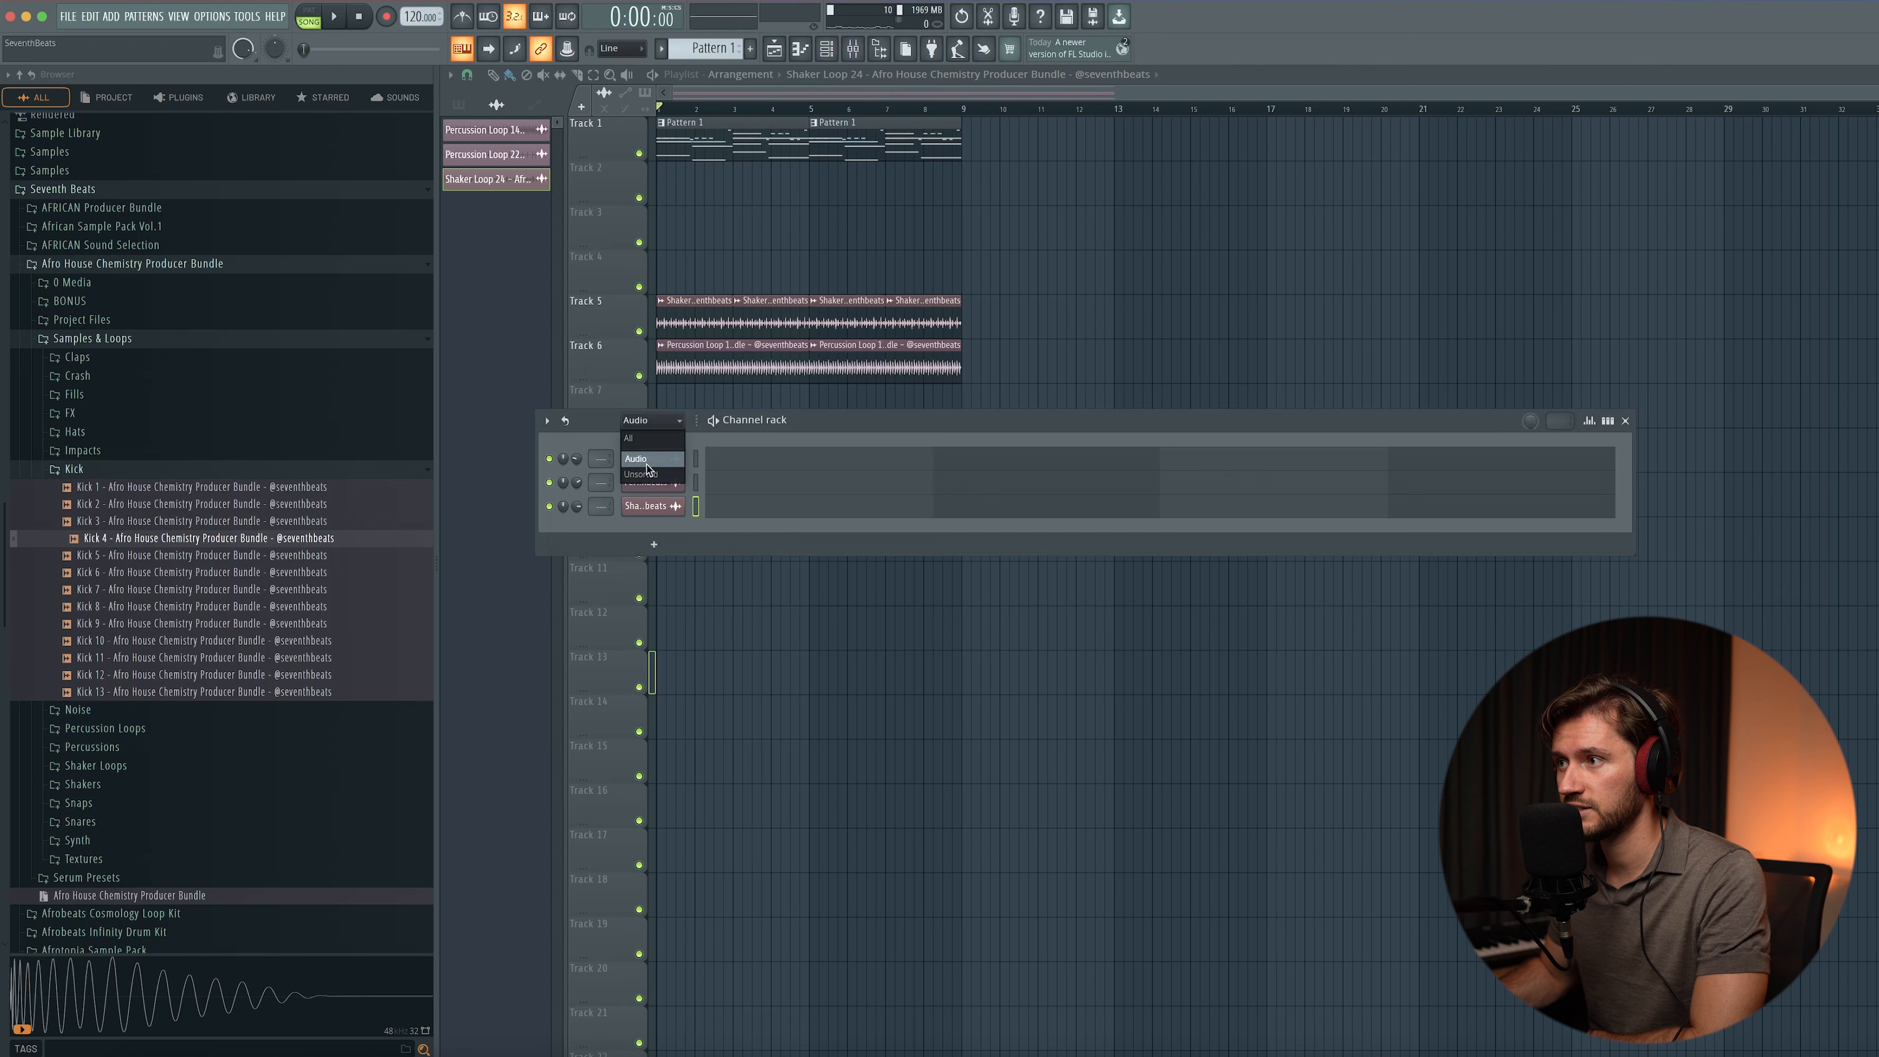
left_click(642, 474)
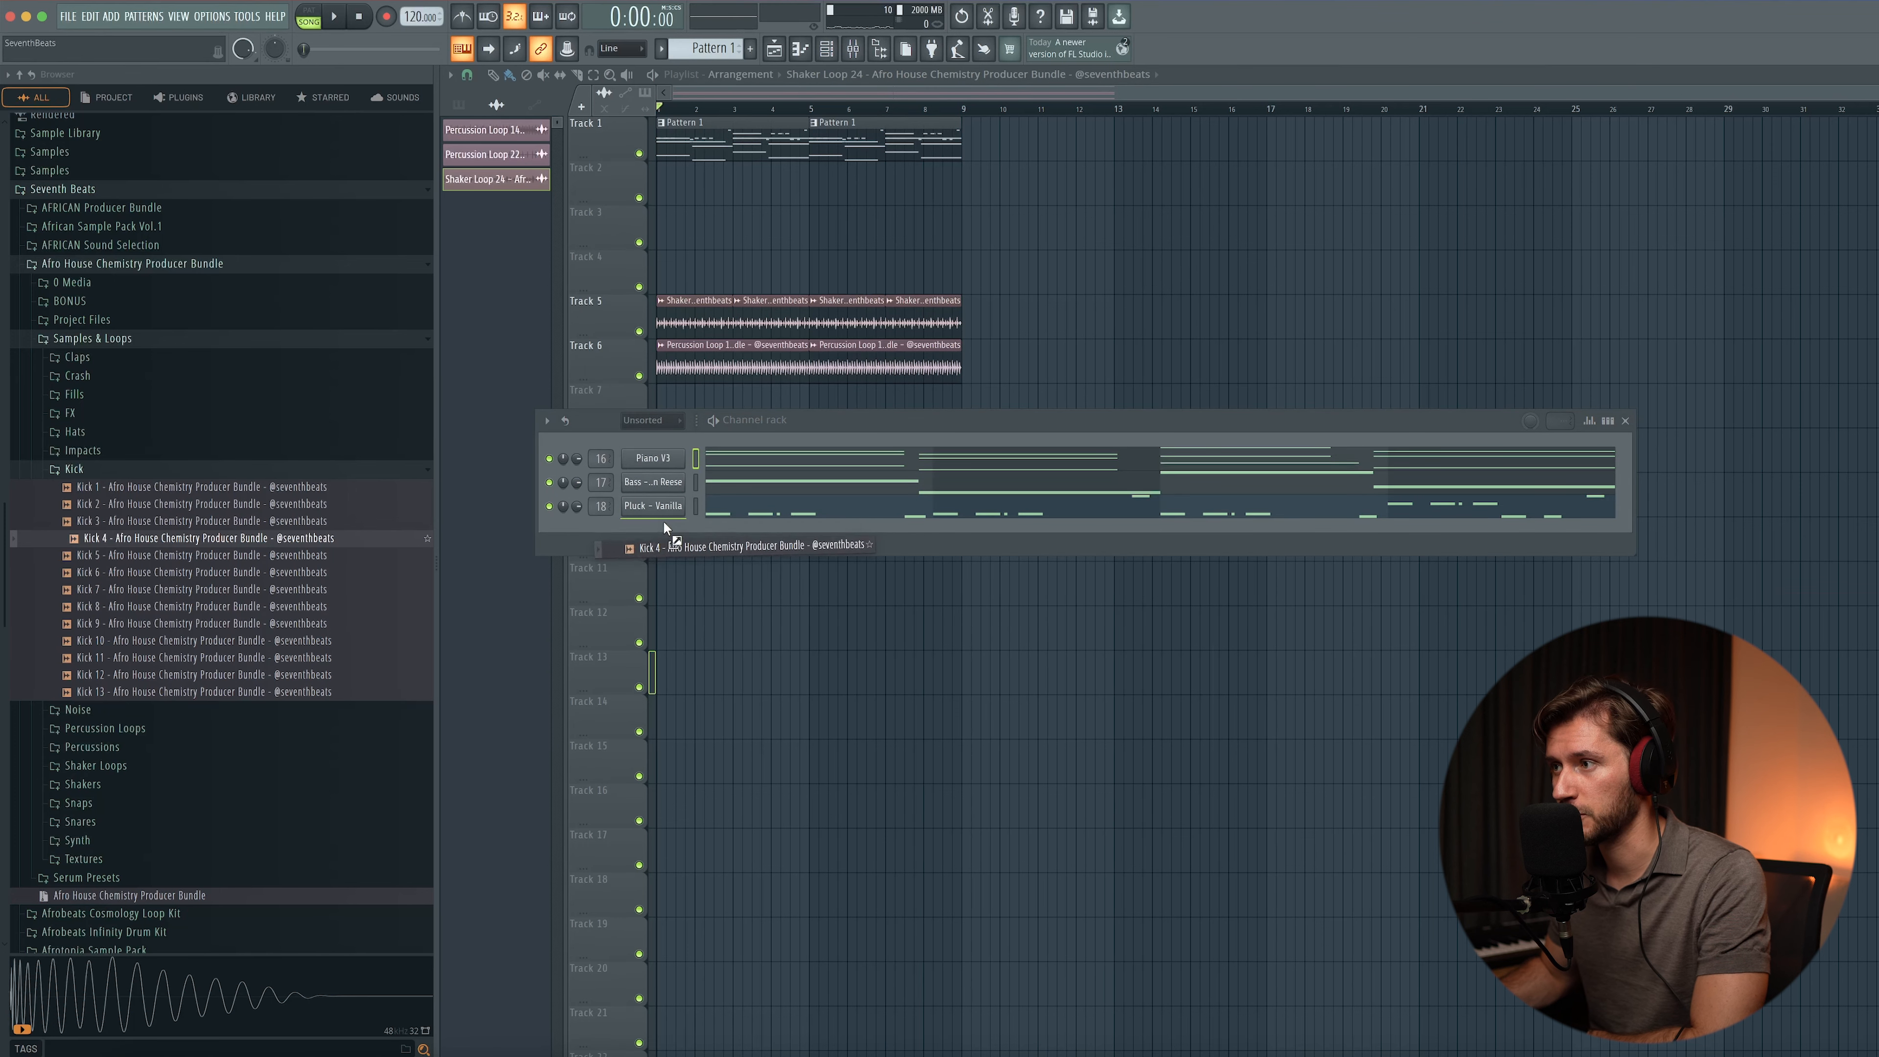
left_click_drag(663, 527, 665, 527)
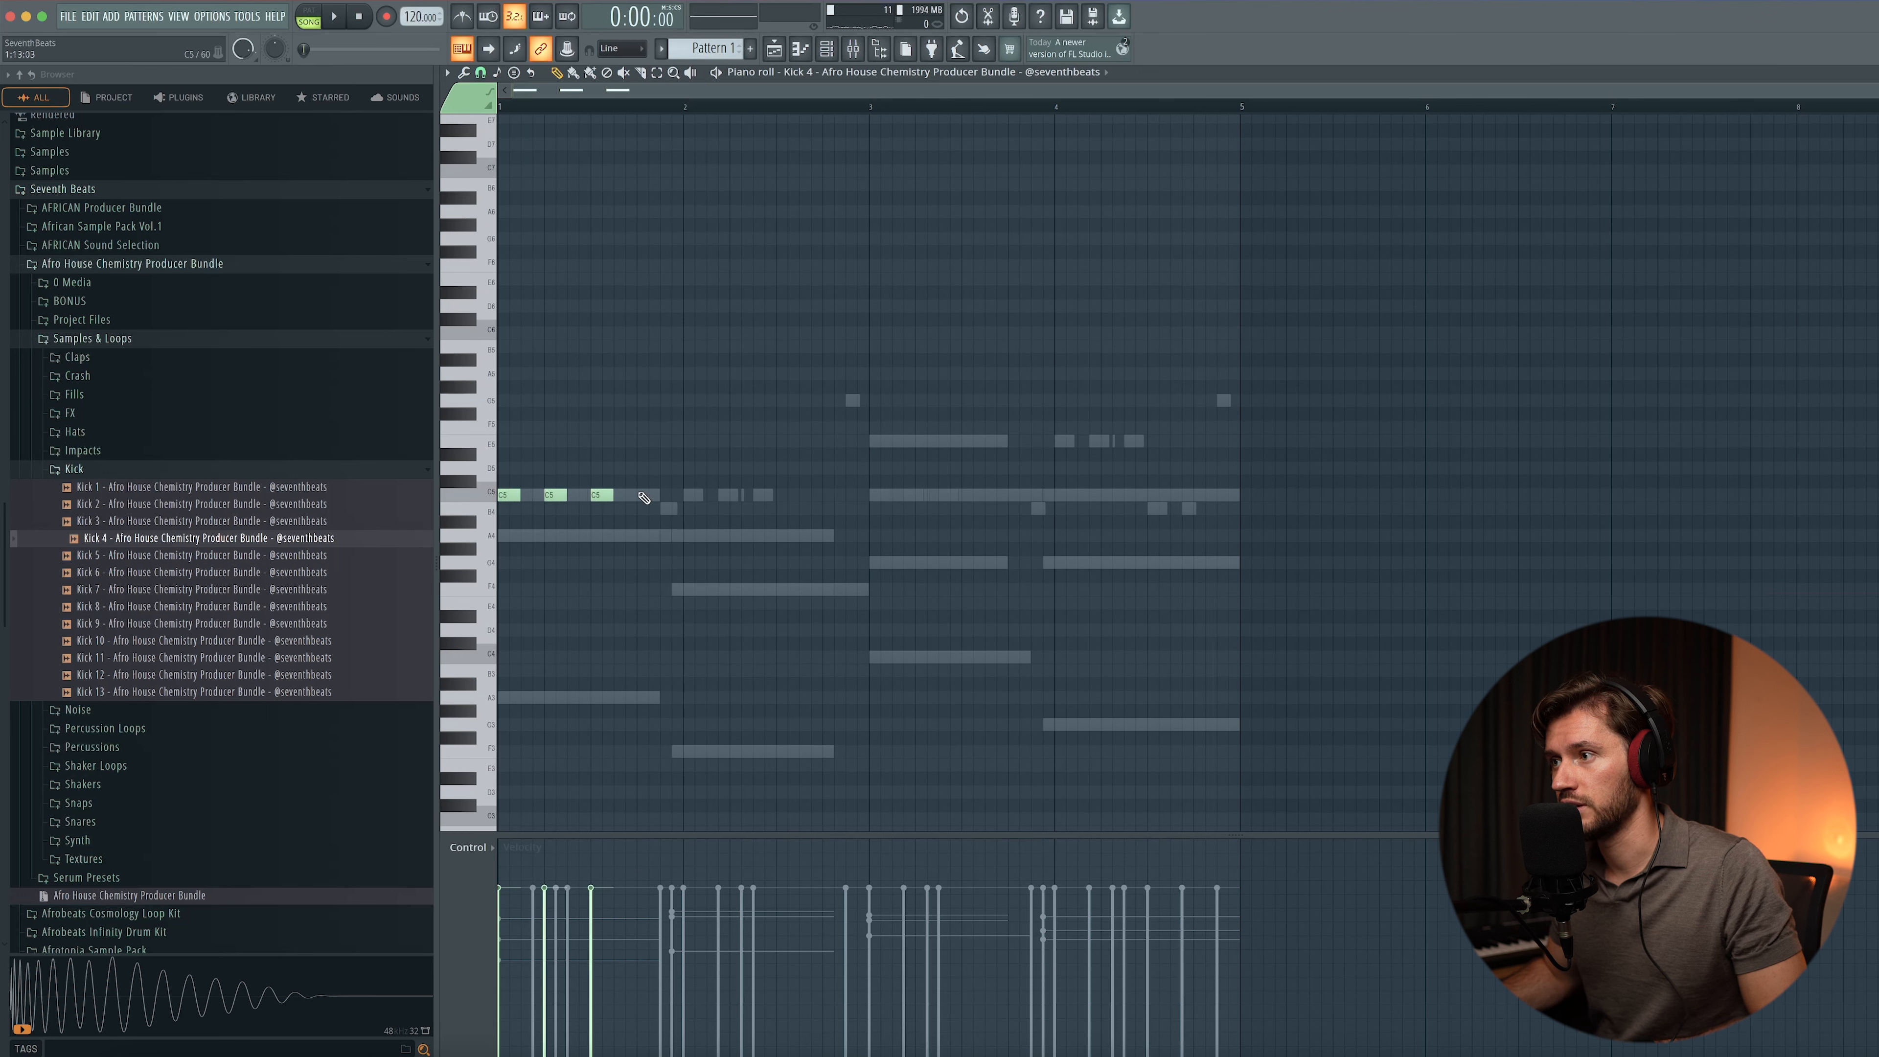
- Draw C5 kick notes on all four beats of bar 1 and duplicate them through bar 4
left_click_drag(690, 111, 2, 130)
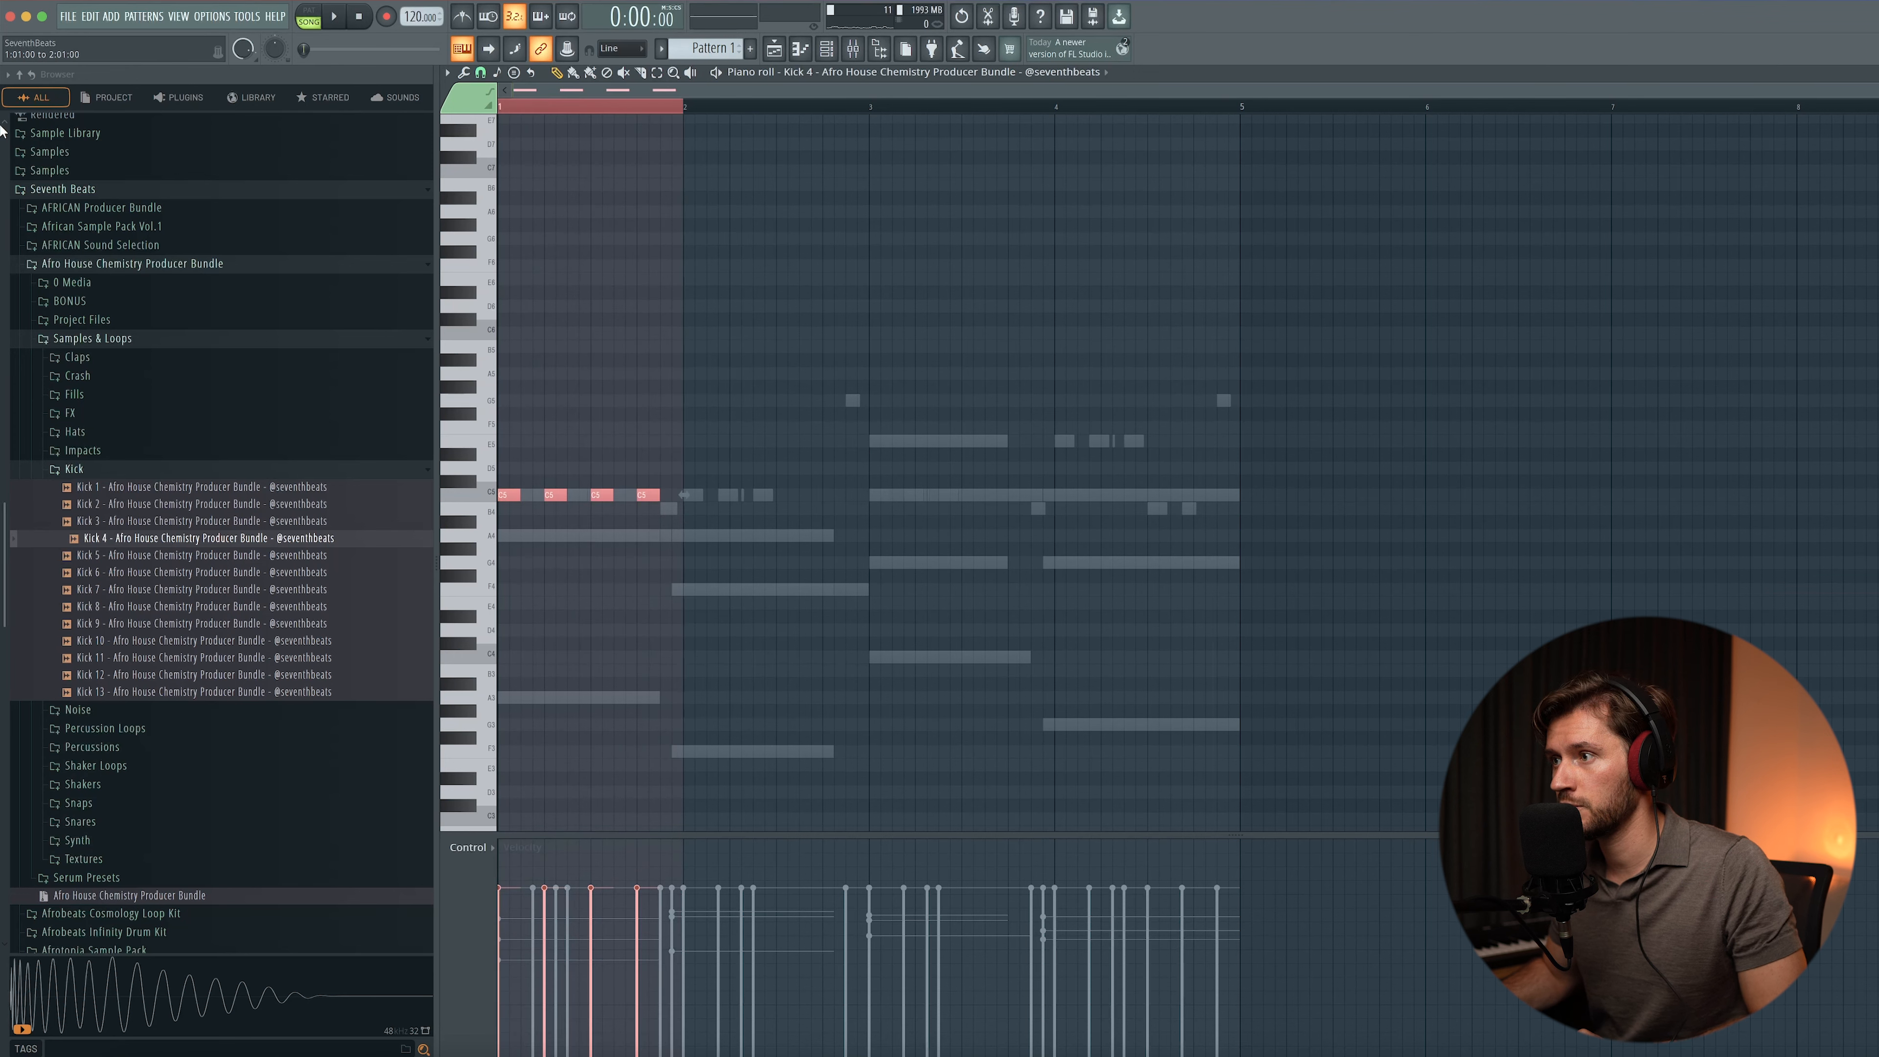
key("ctrl+b")
key("ctrl+b")
key("ctrl+b")
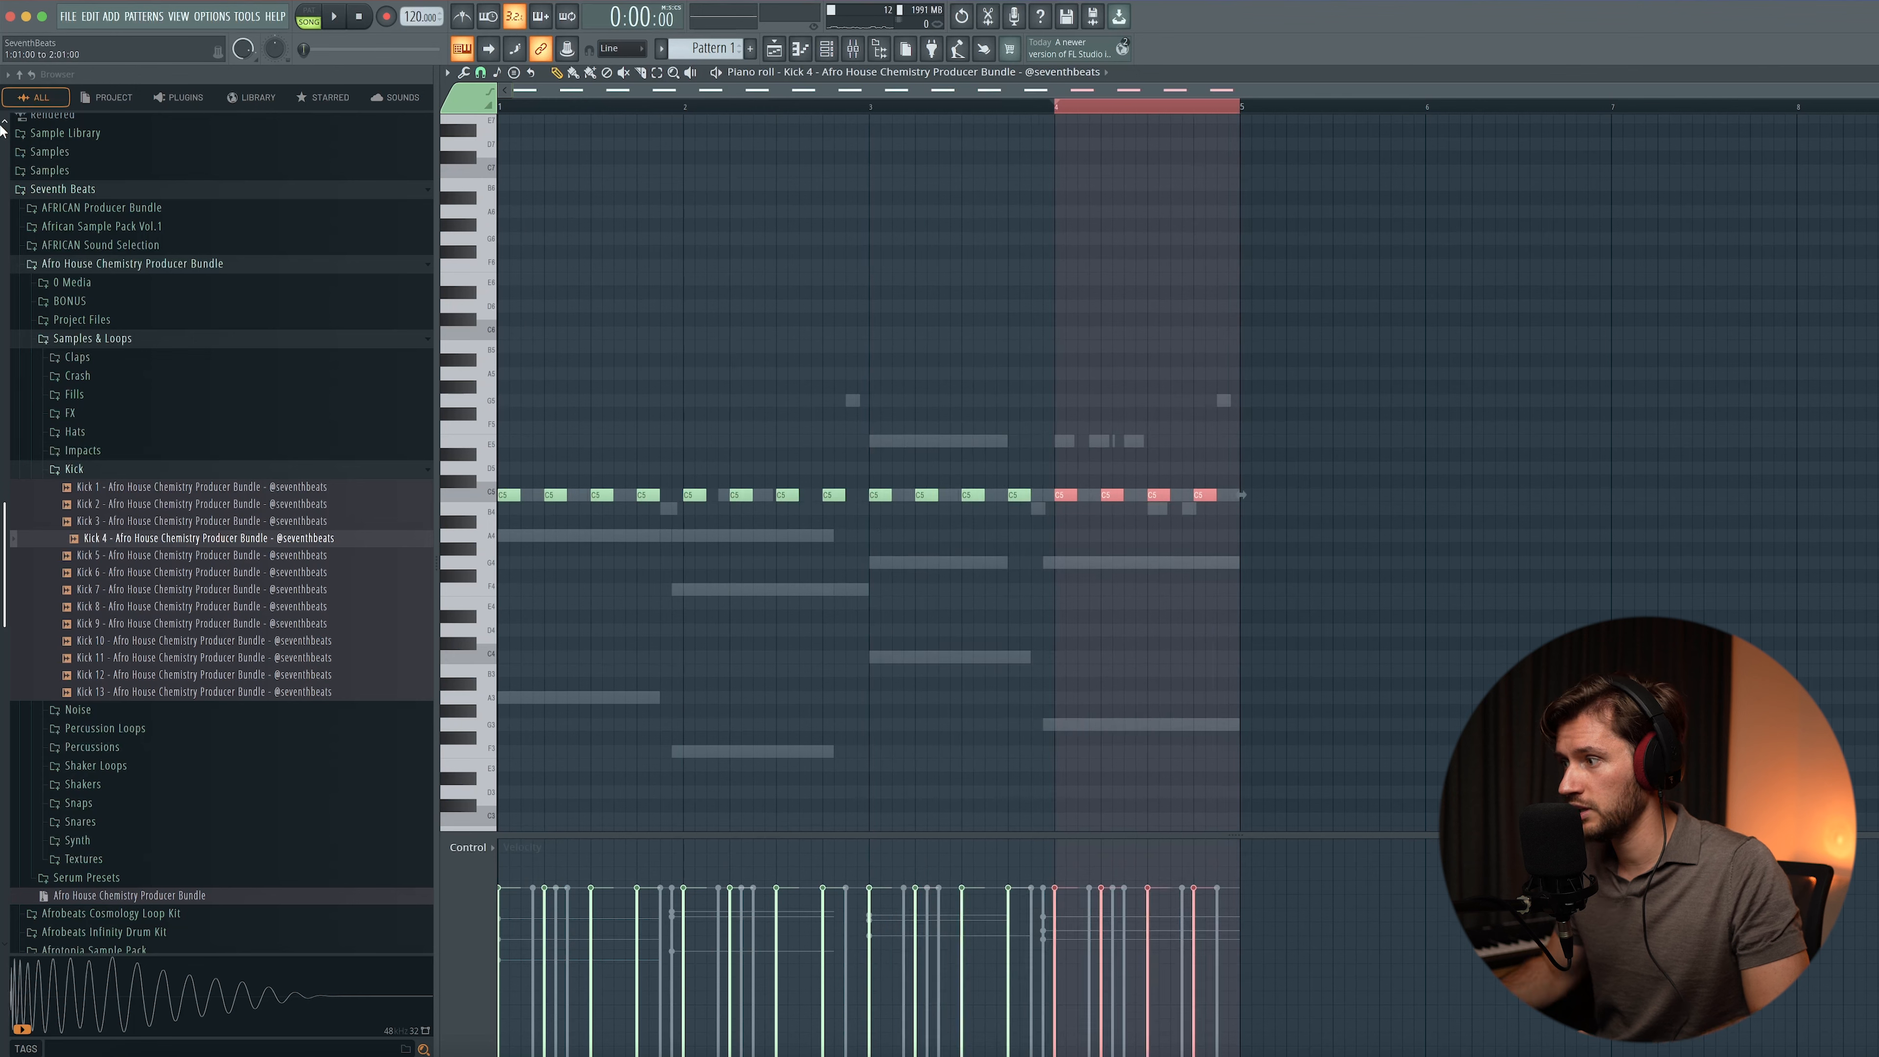
left_click(1123, 111)
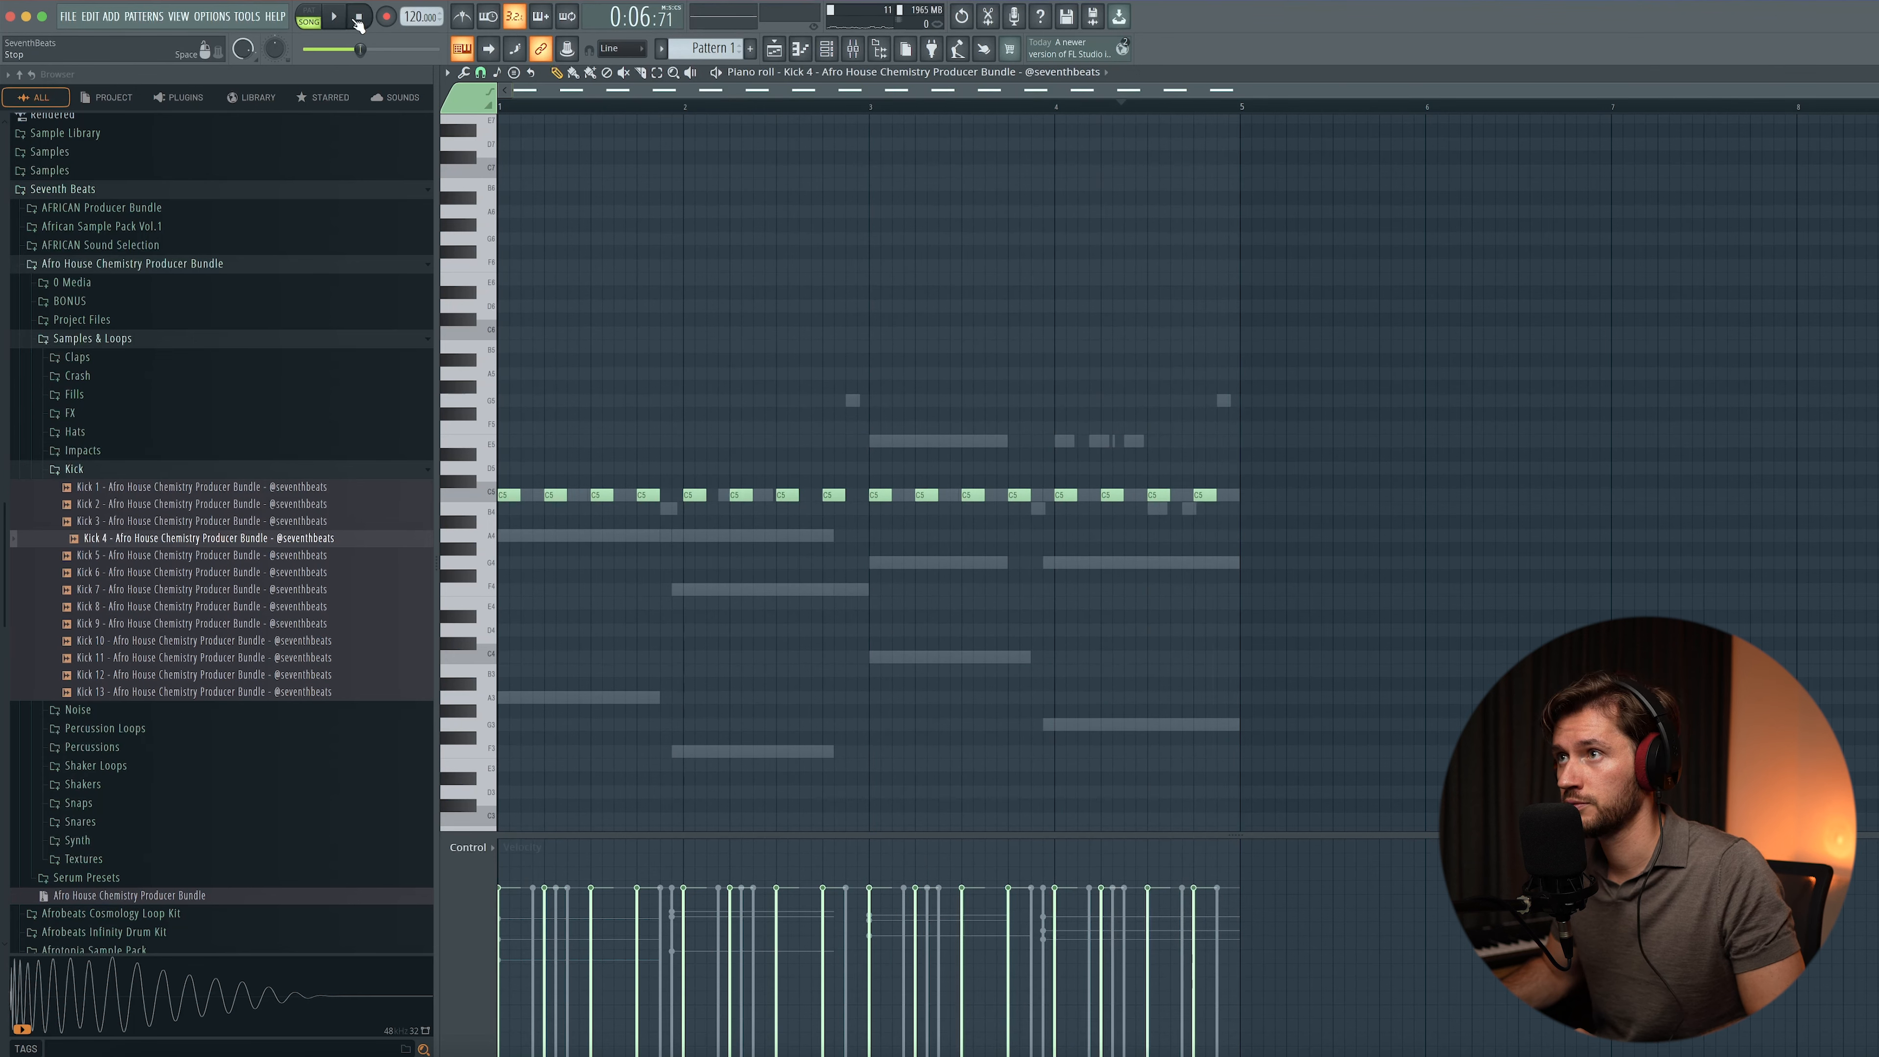
- Lower the mixer volumes of the bass, pluck and piano tracks while the song plays, reducing the piano only slightly
key("space")
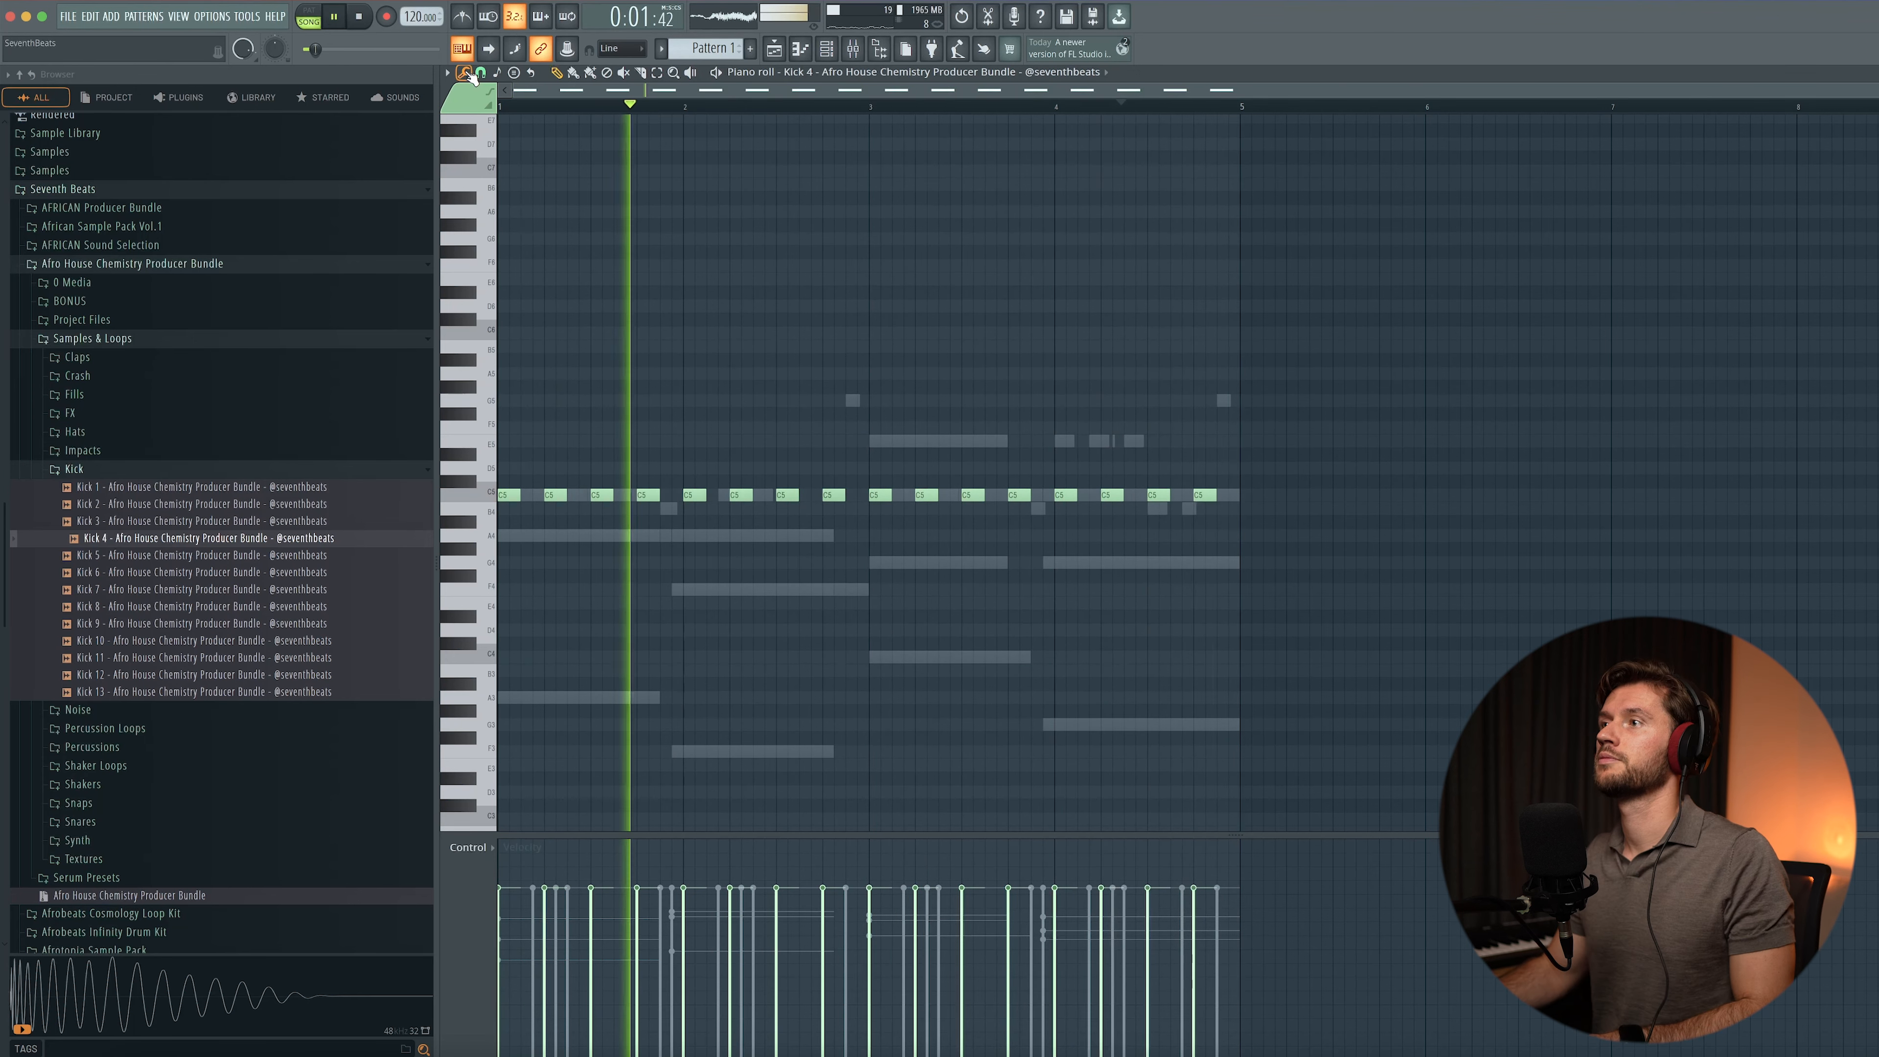
left_click(852, 48)
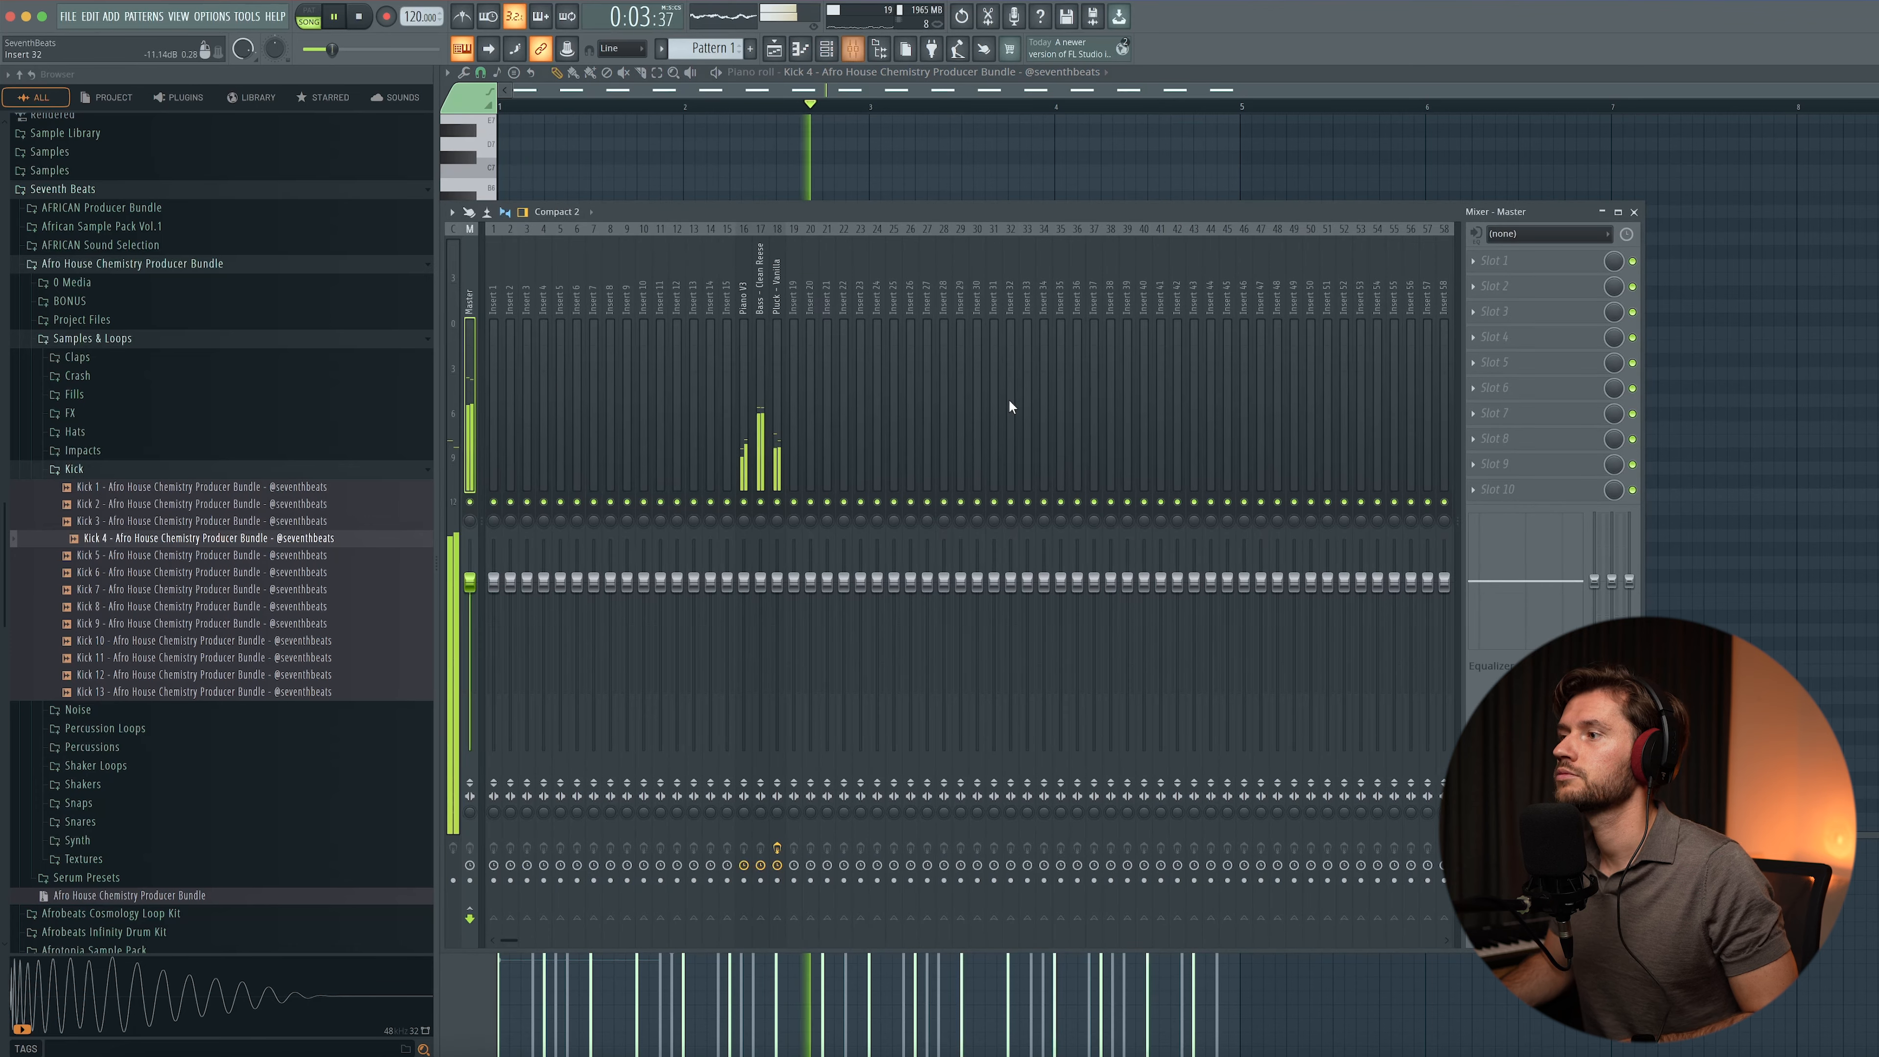
left_click(762, 315)
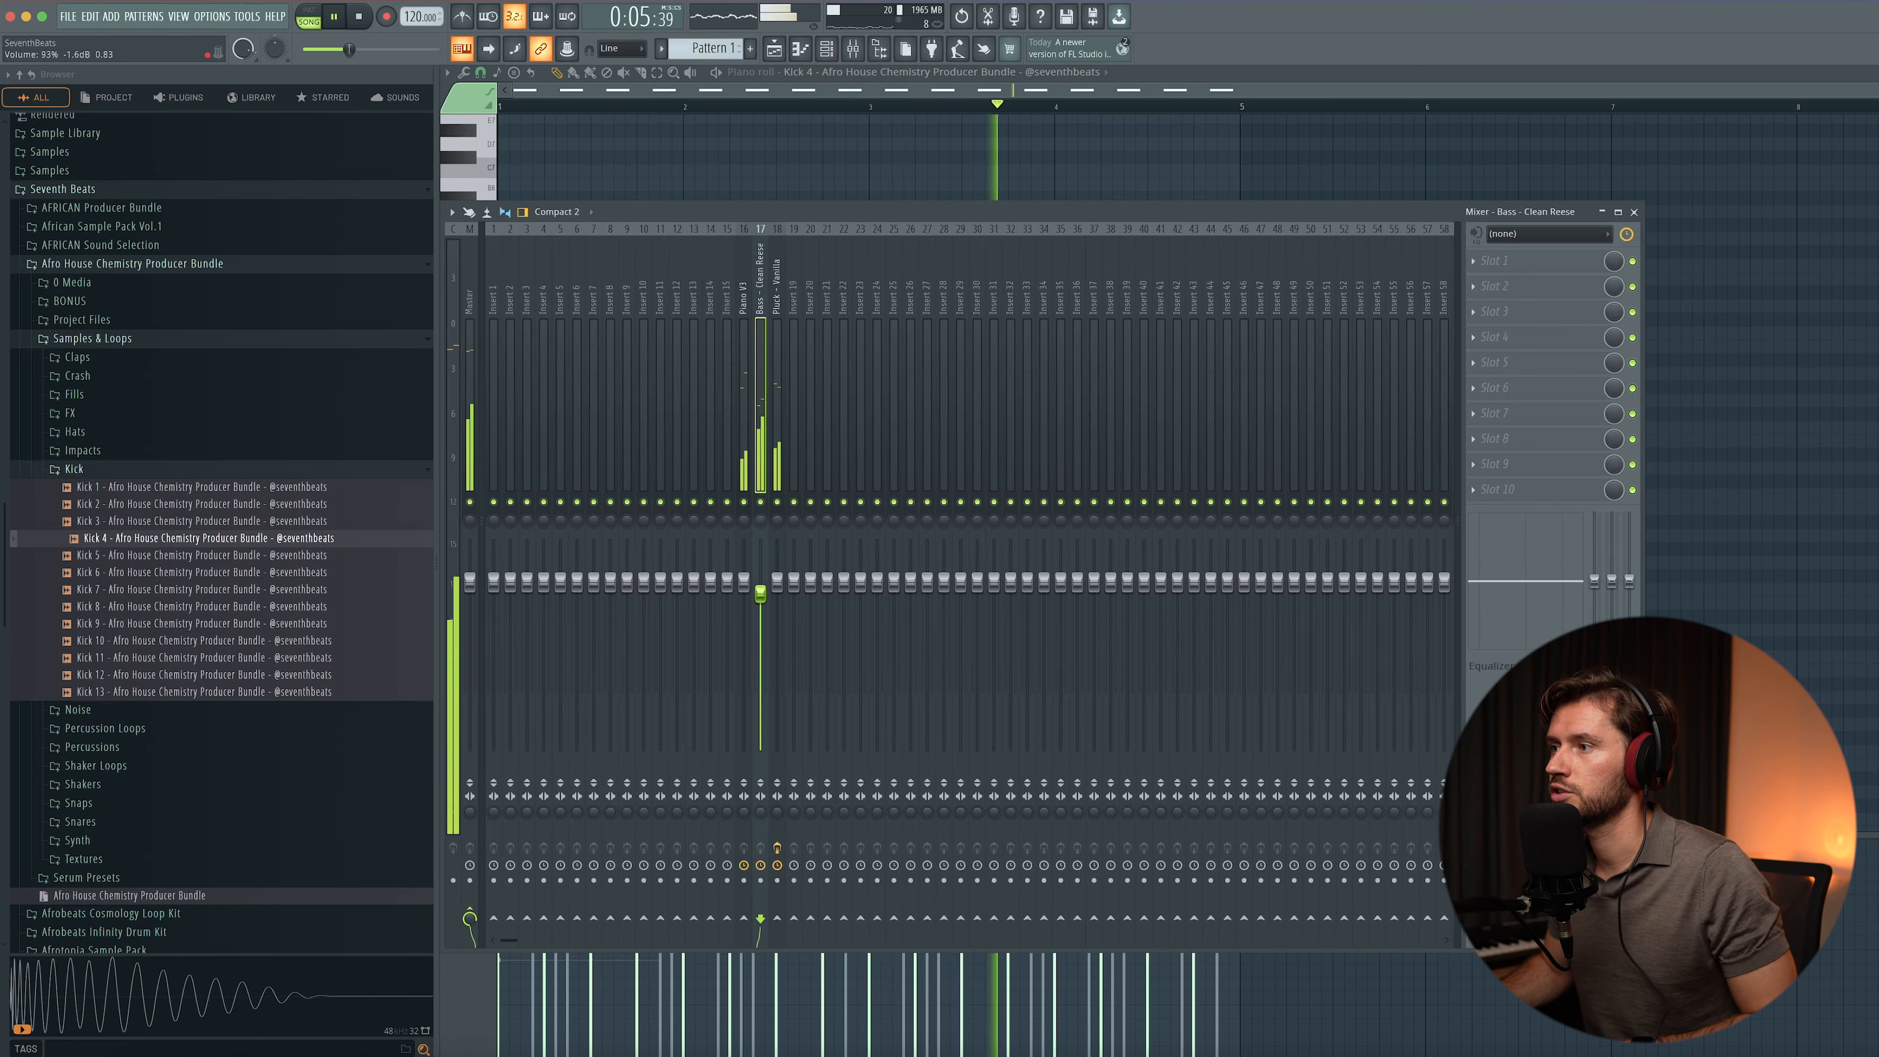
mouse_move(776, 582)
left_mouse_down()
mouse_move(760, 624)
mouse_move(777, 619)
left_mouse_up()
left_click_drag(761, 632, 744, 584)
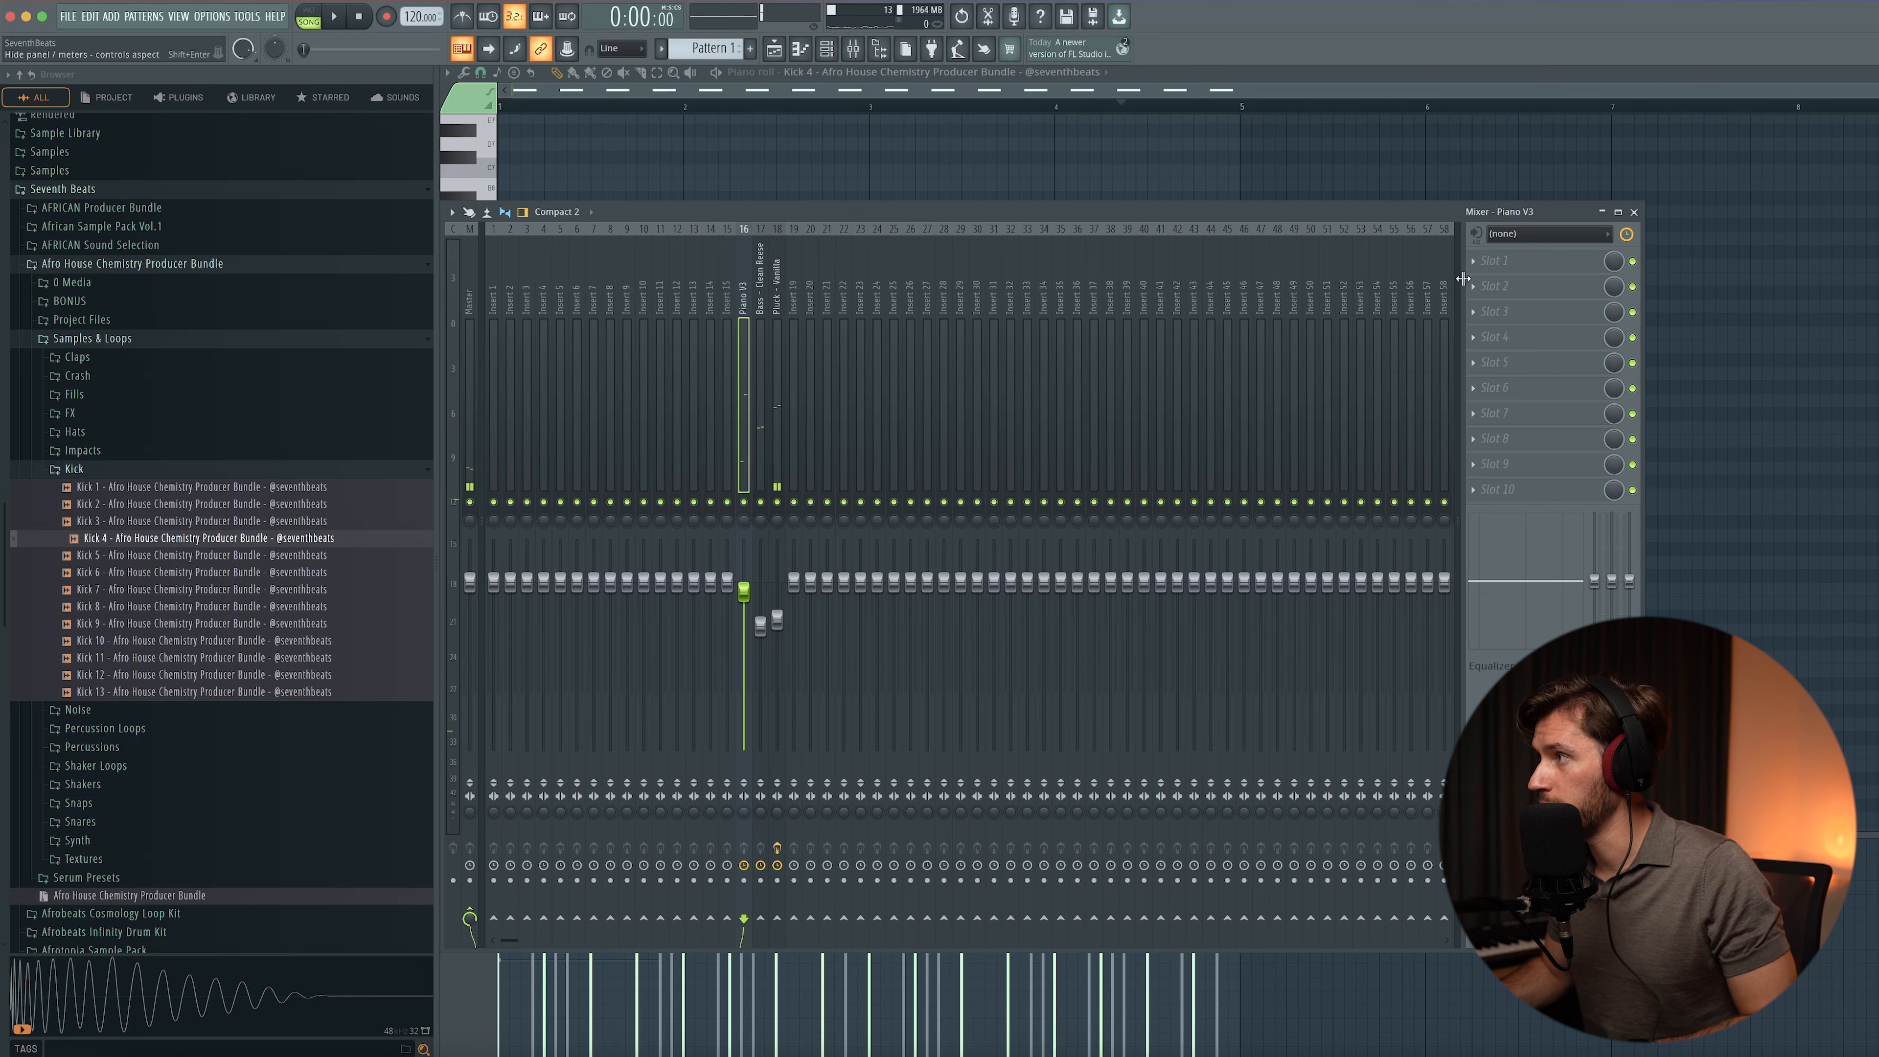
- Load Kickstart 2 in the Piano V3 track's first effect slot and set its mix to about 58 % during playback
left_click(1485, 262)
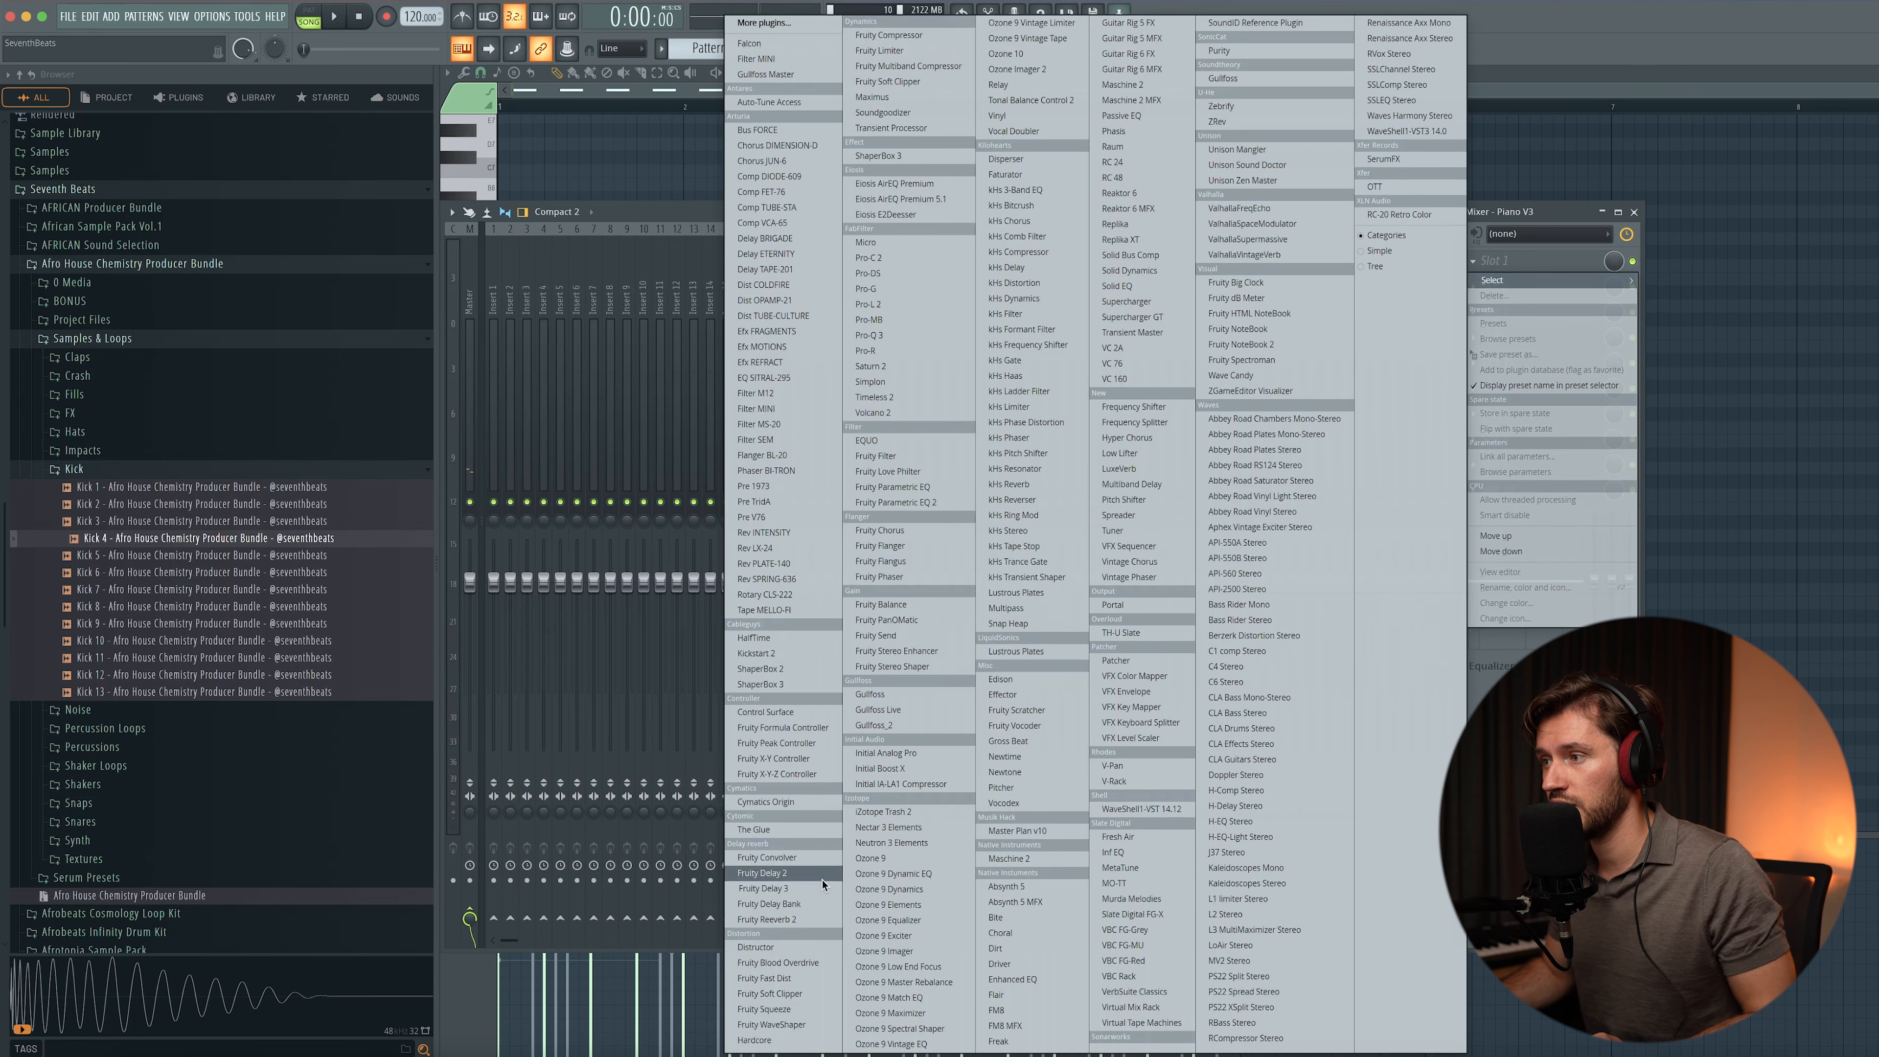
left_click(757, 653)
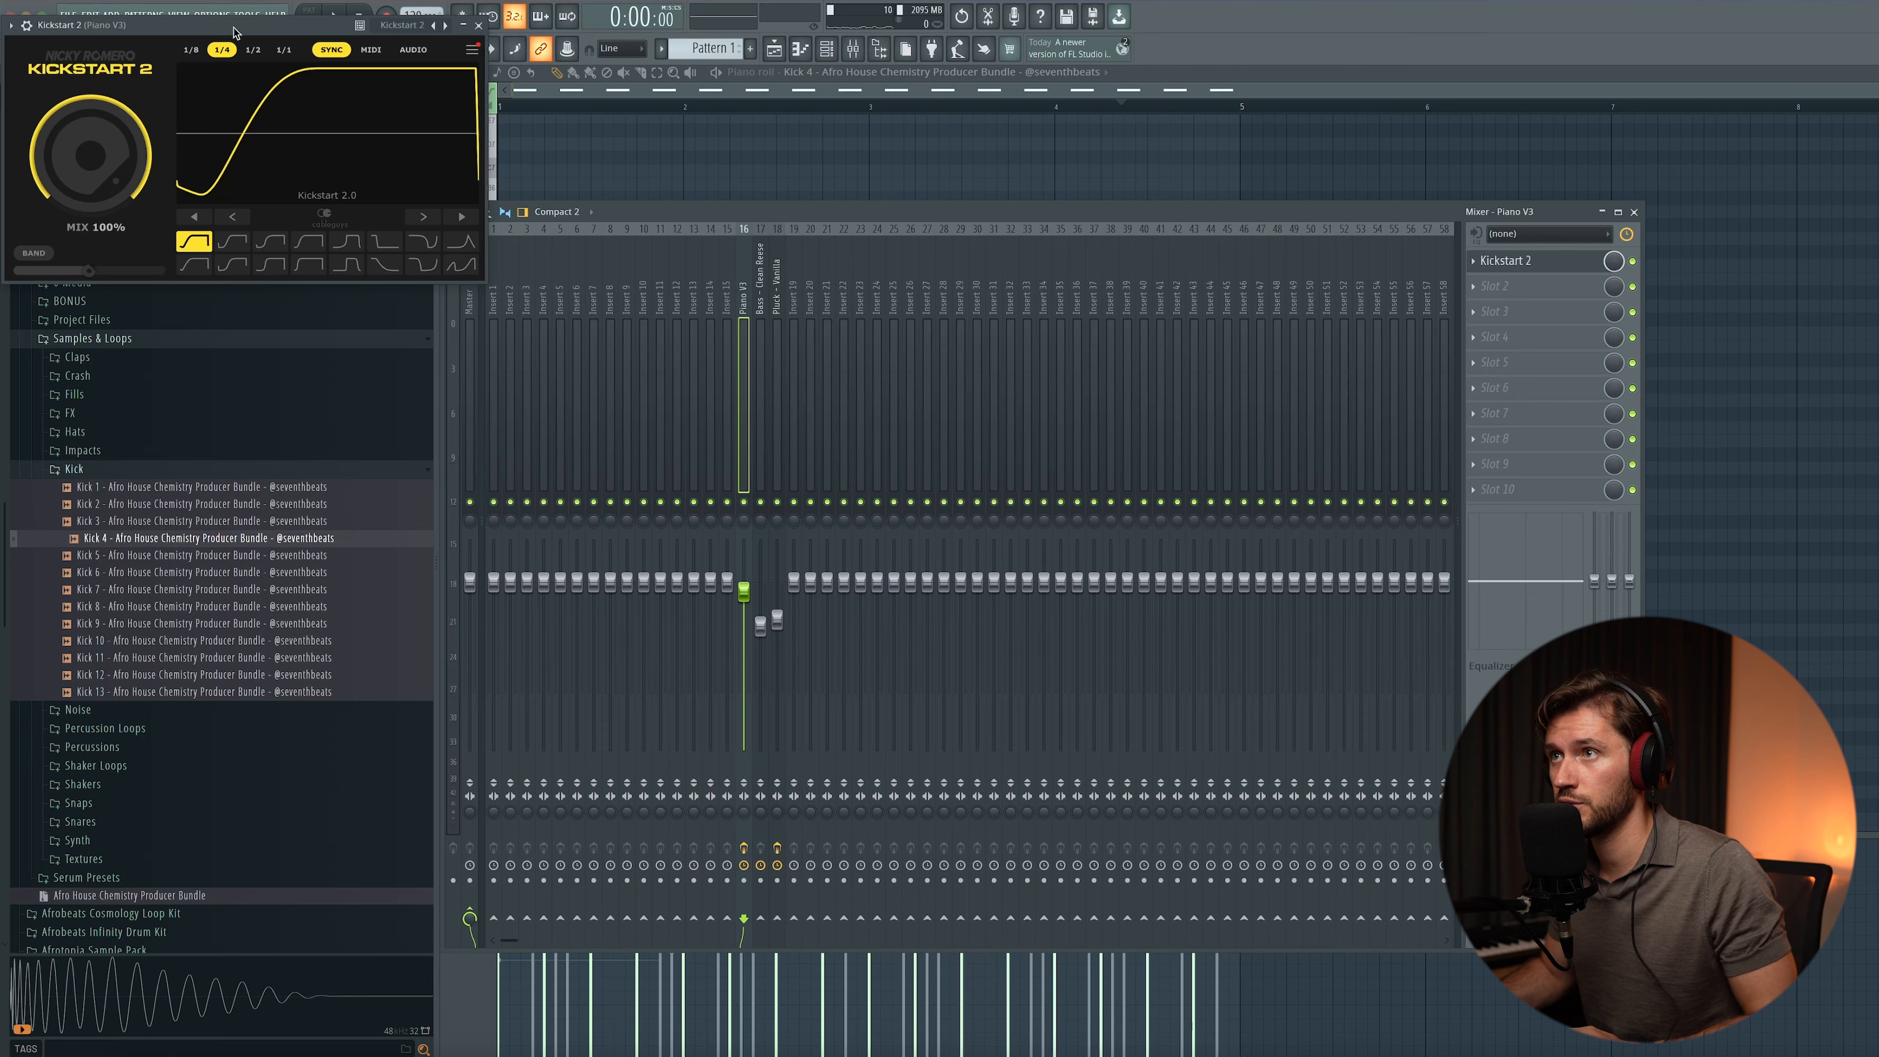
left_click_drag(233, 32, 913, 494)
key("space")
left_click_drag(769, 618, 769, 656)
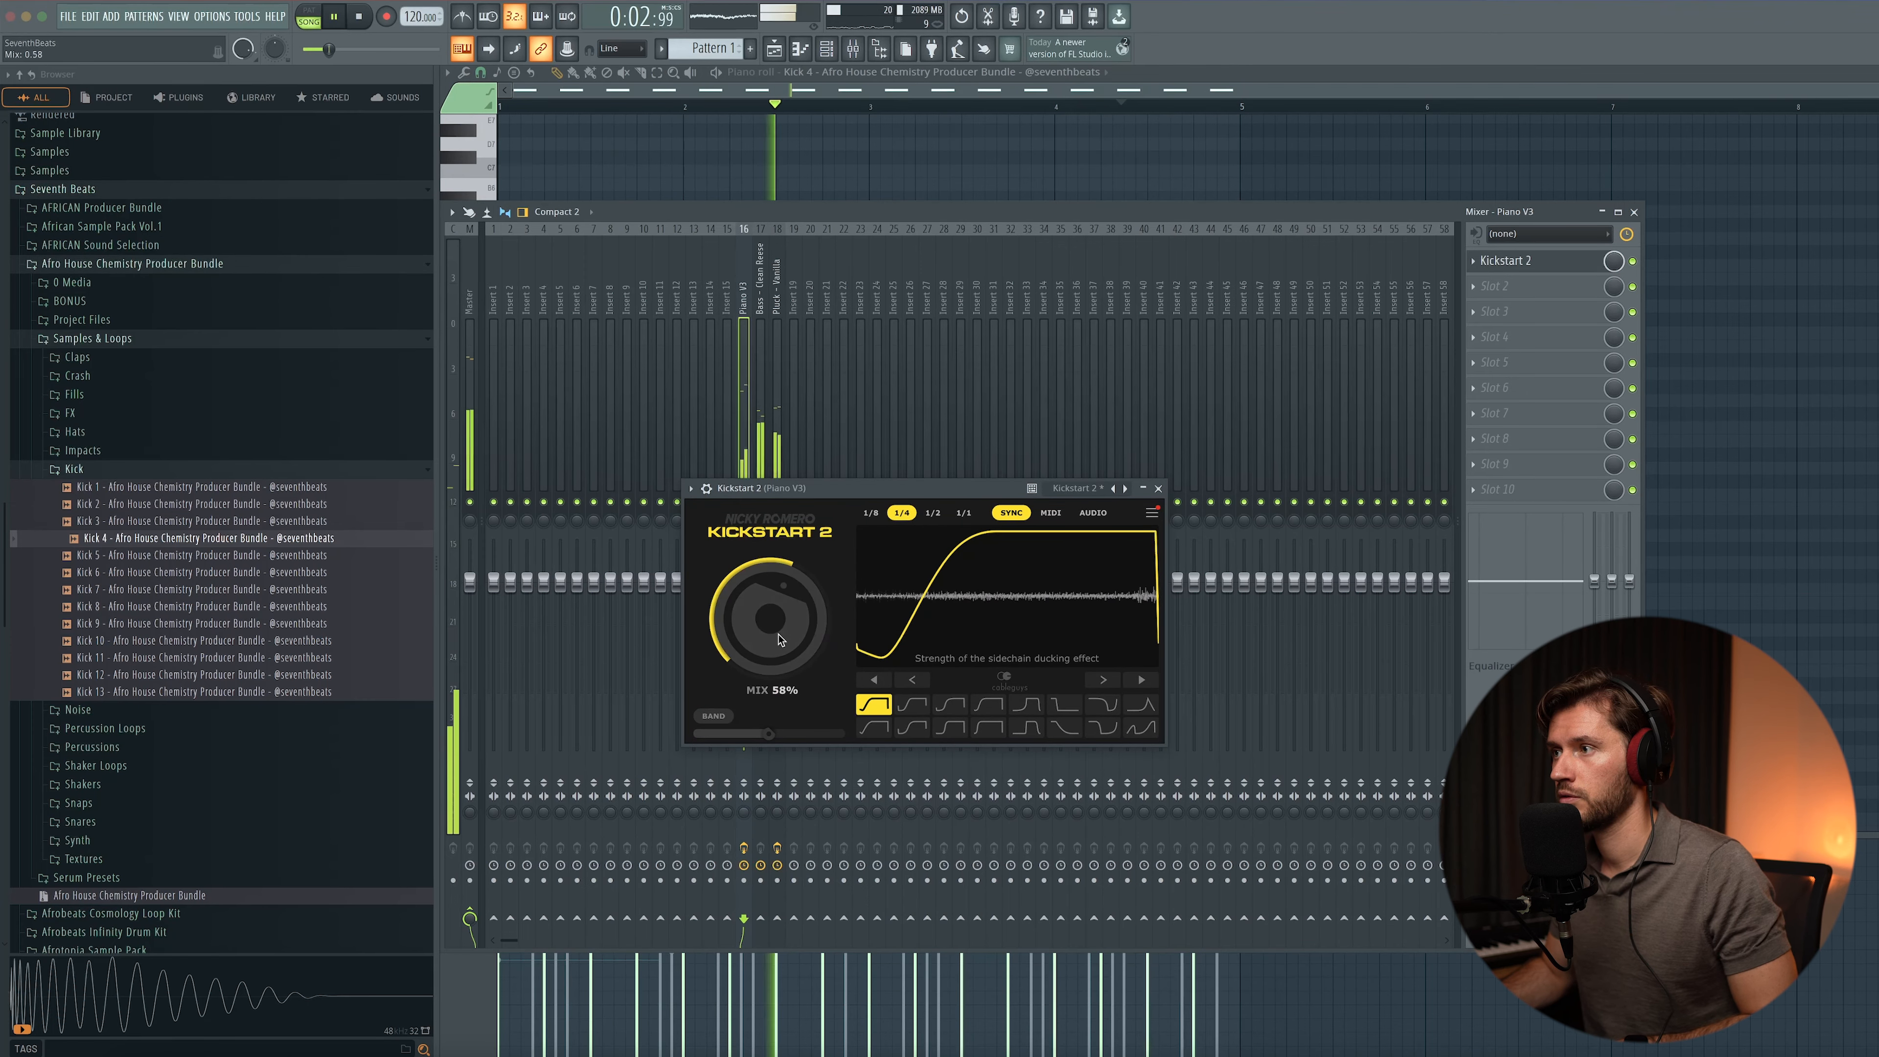
left_click(1158, 489)
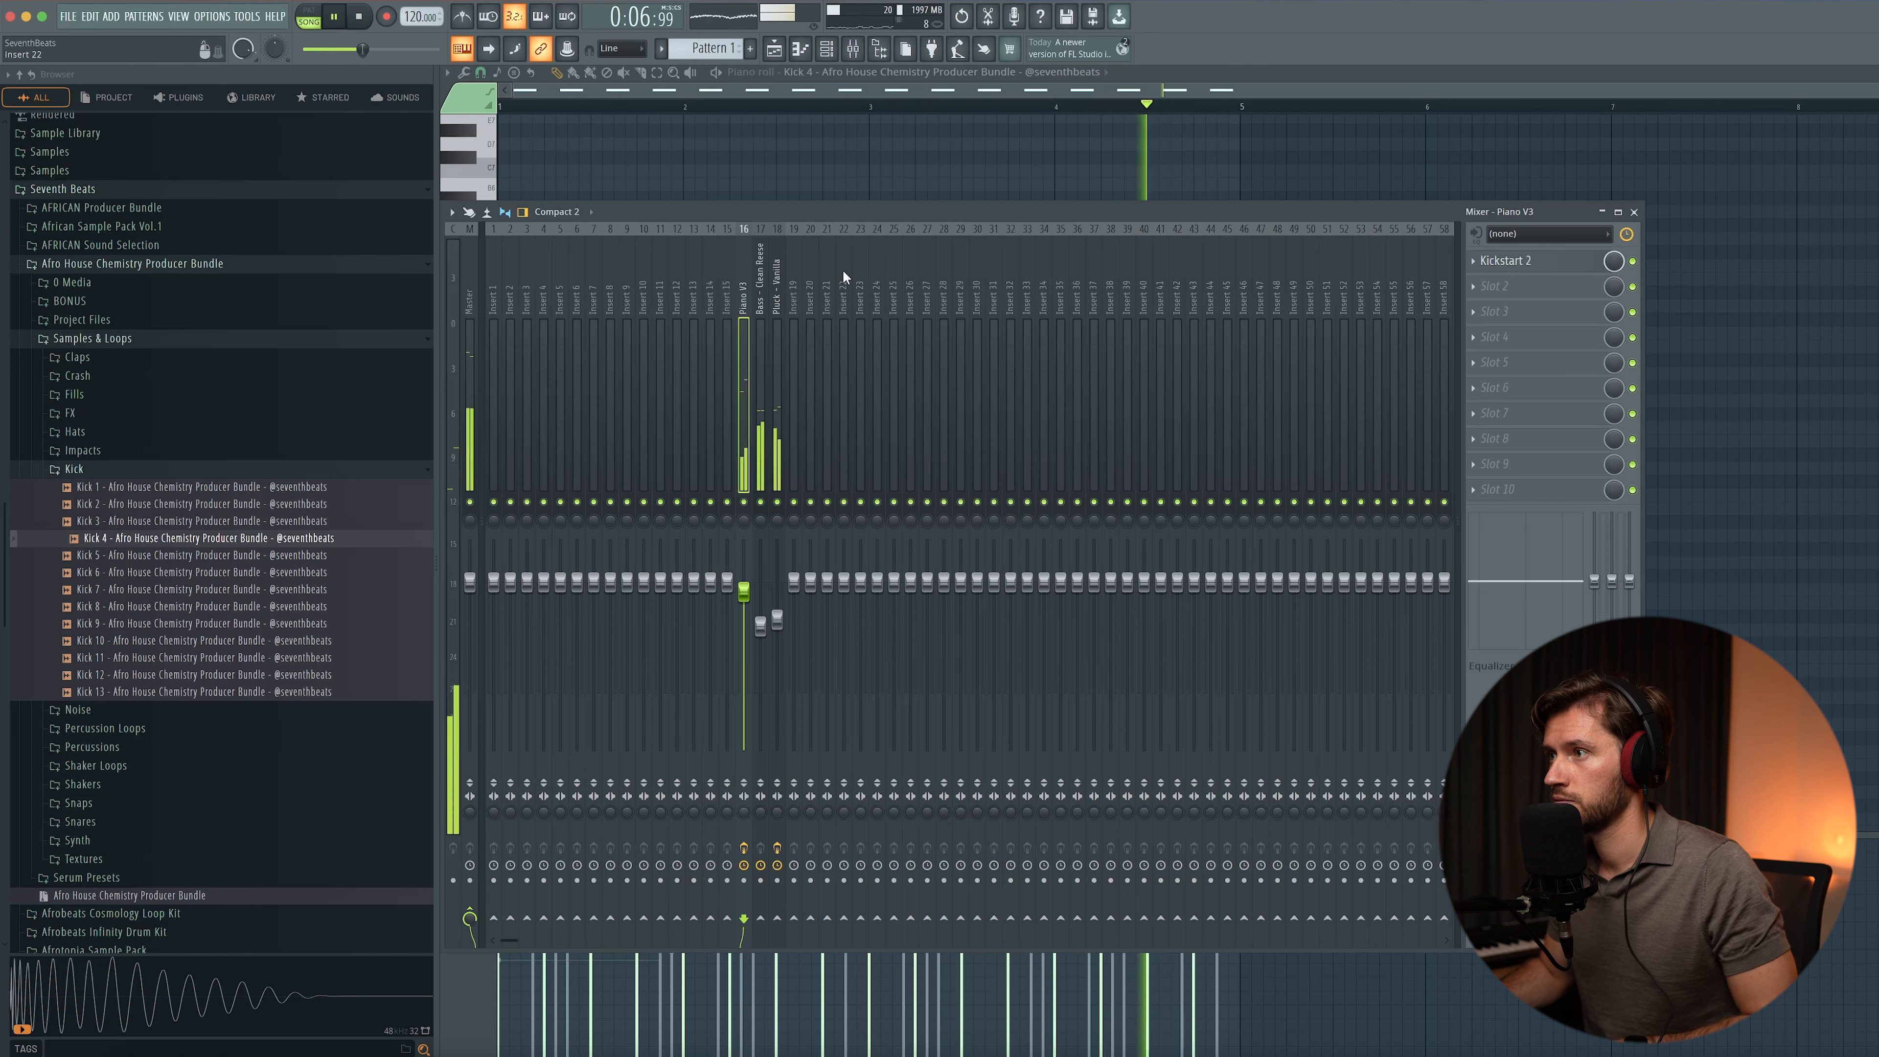
- Load Kickstart 2 in the bass track's first effect slot, enable band ducking and fine-tune its crossover near 320 Hz
left_click(761, 307)
key("space")
left_click(1496, 263)
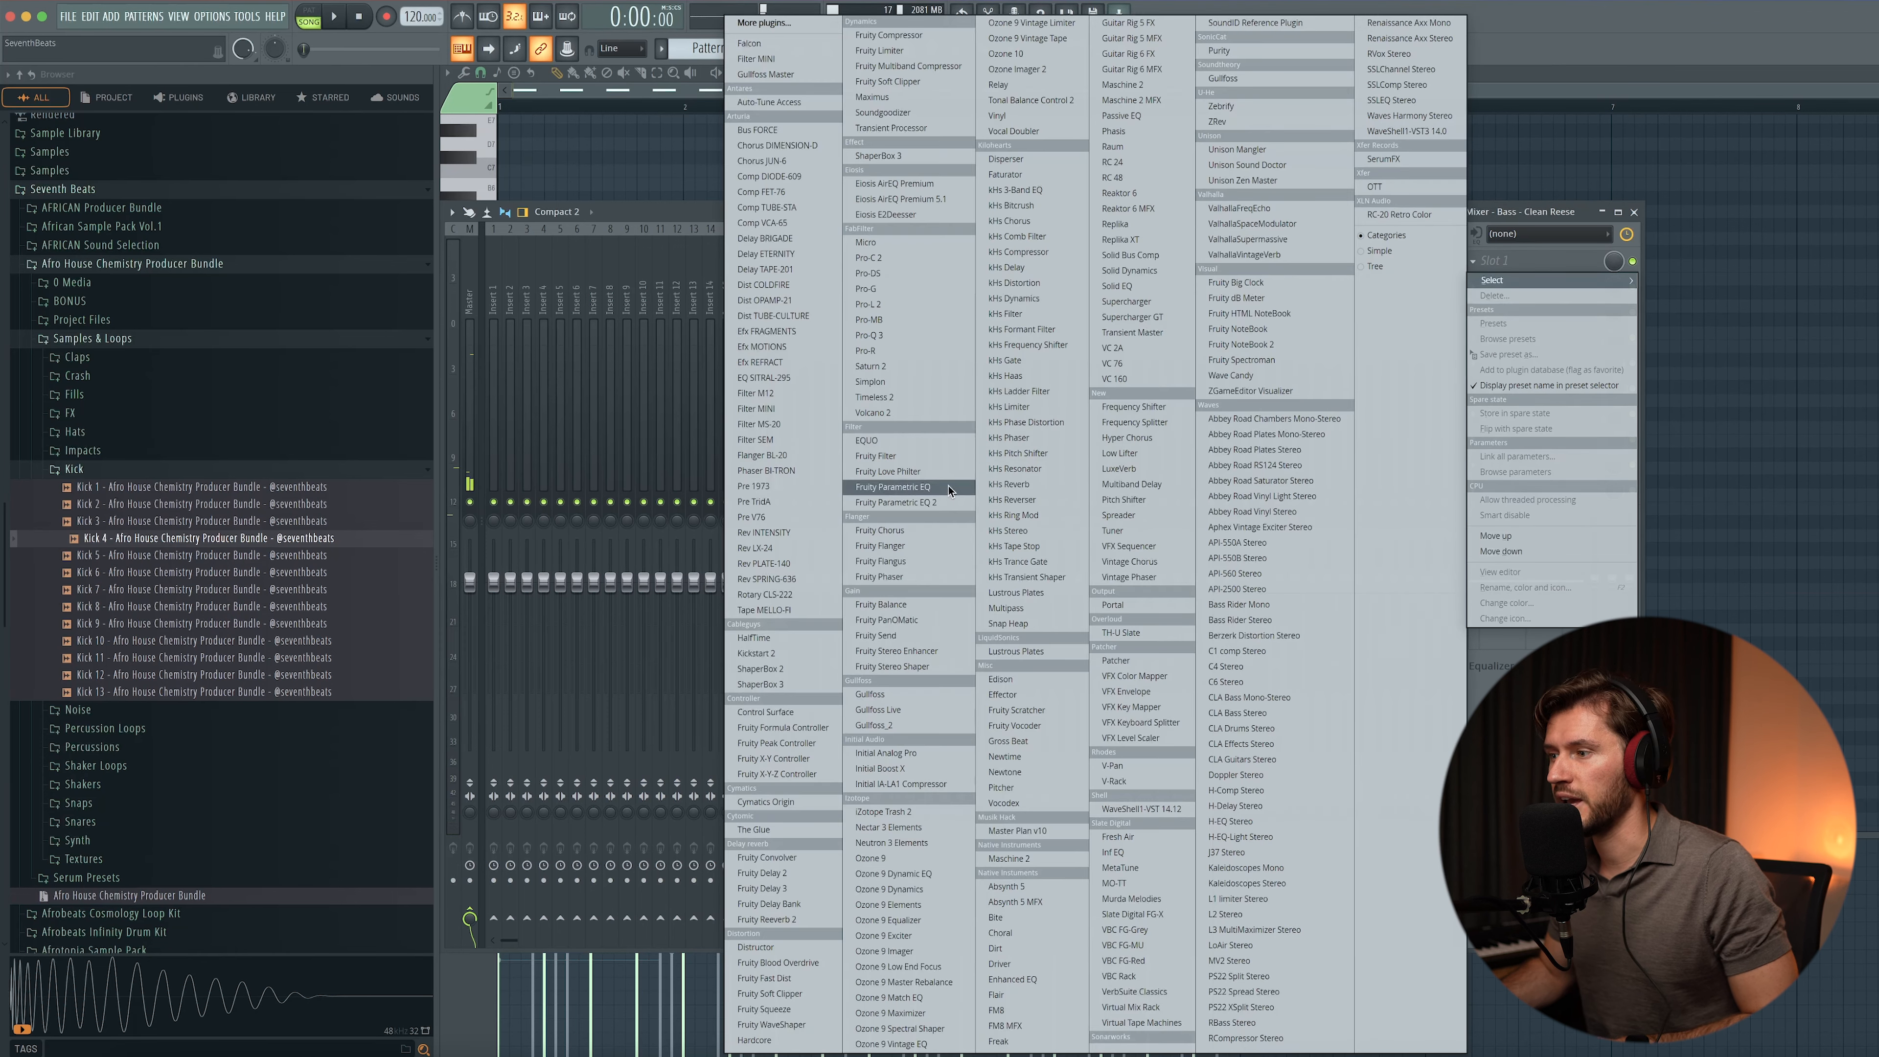
left_click(756, 654)
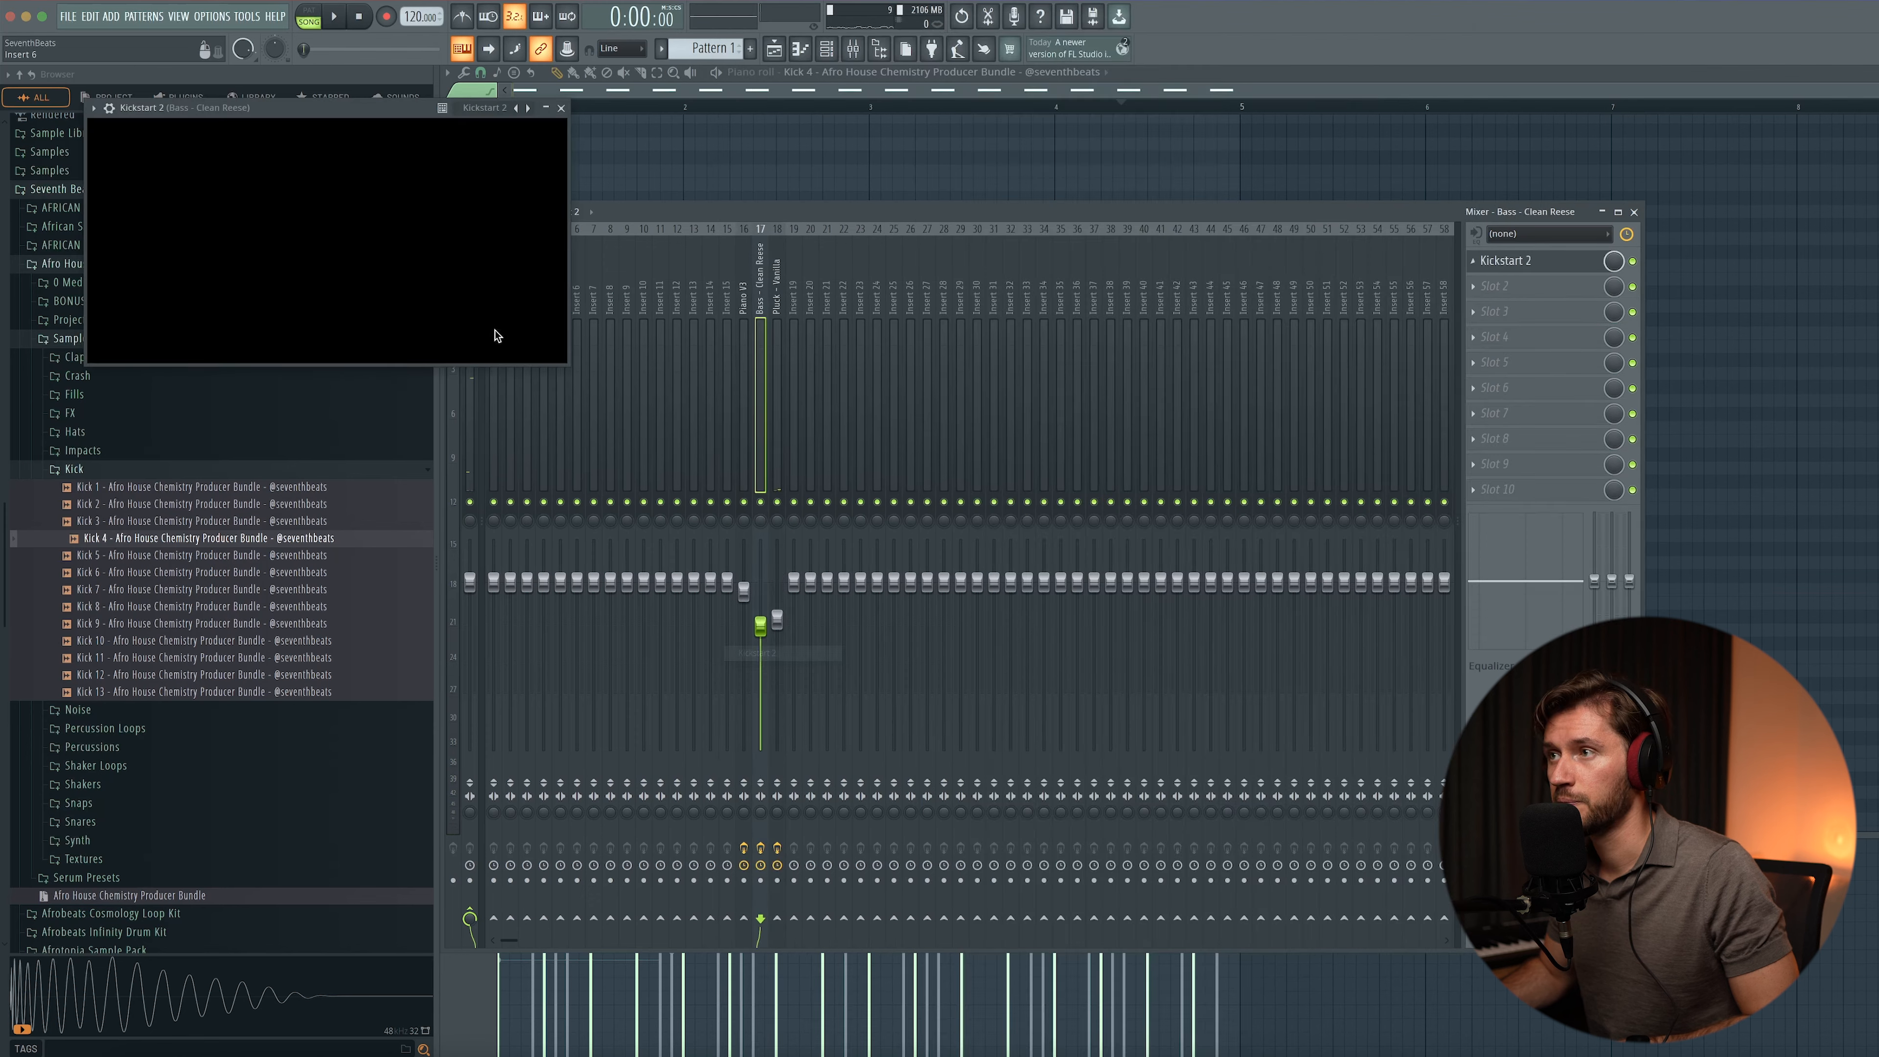
left_click_drag(281, 118, 784, 488)
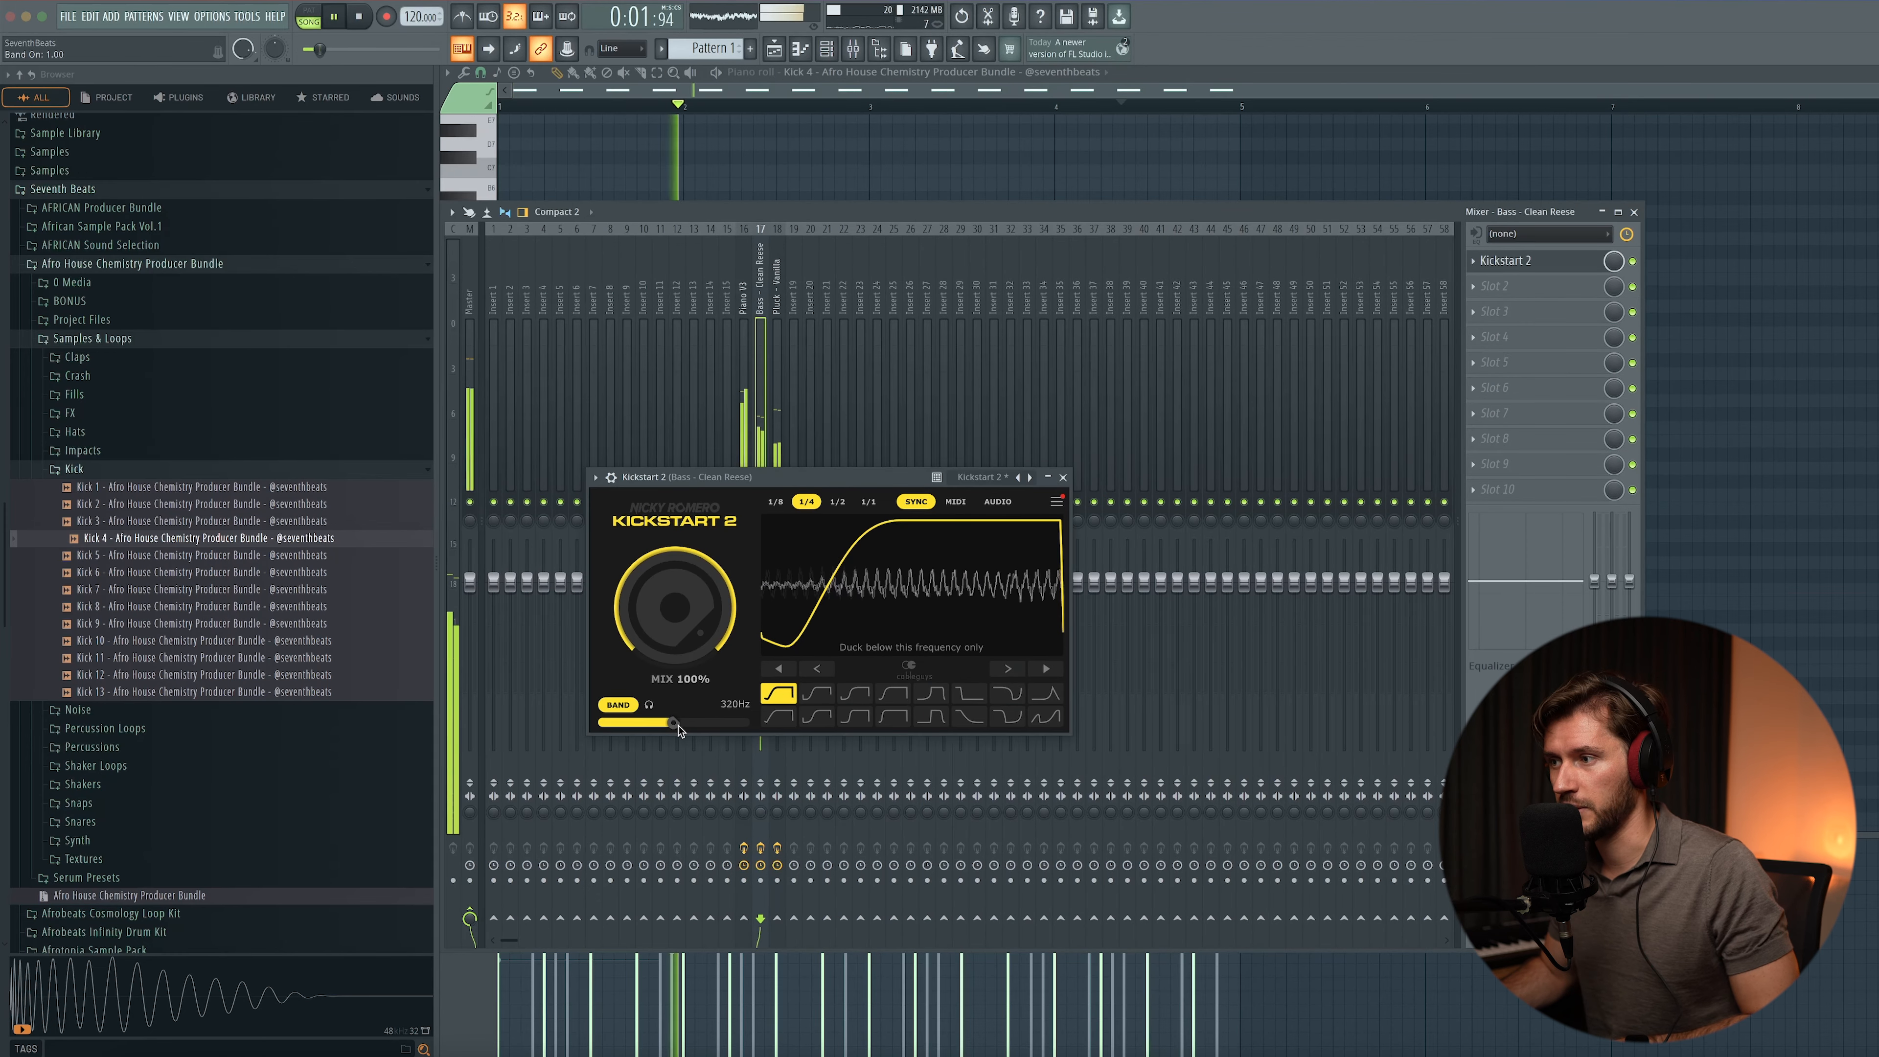
left_click_drag(663, 722, 658, 722)
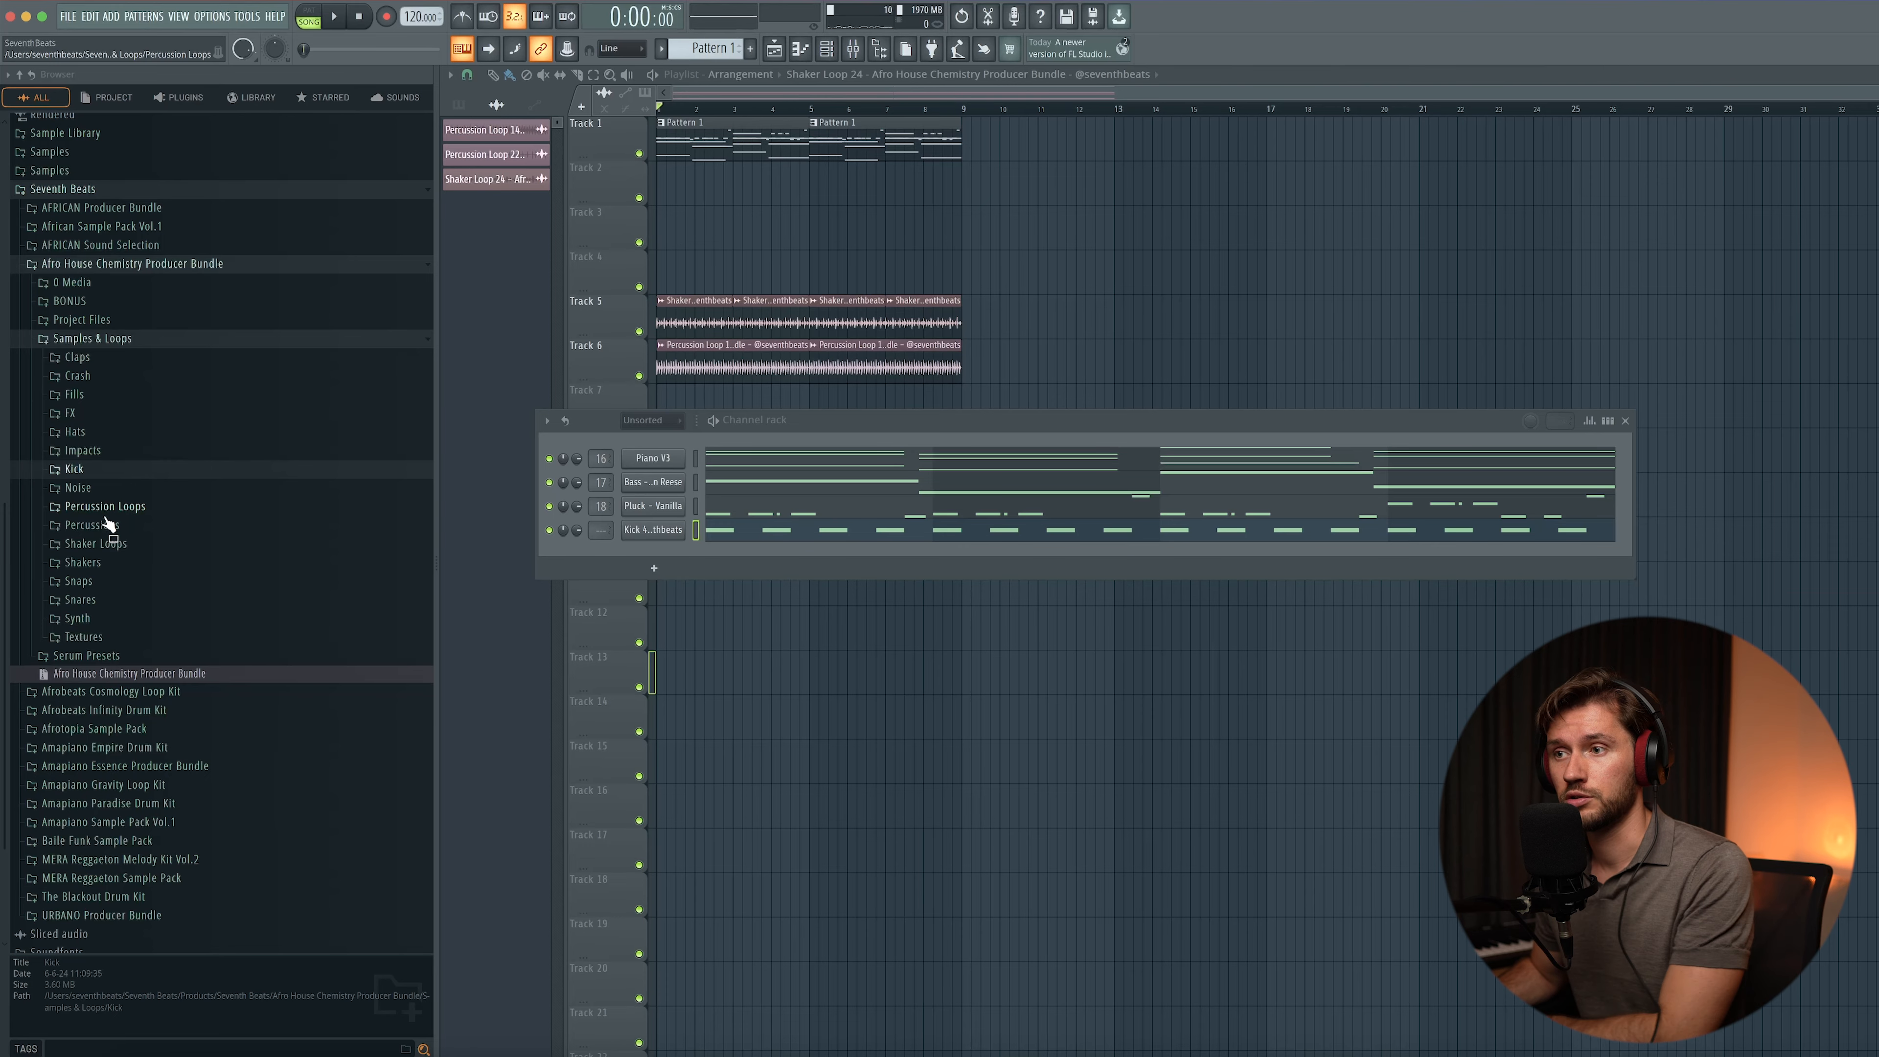
- Pick Percussion 37 from the bundle's Percussions folder and add it as a new channel below the kick
left_click(107, 523)
scroll(126, 546, "down", 8)
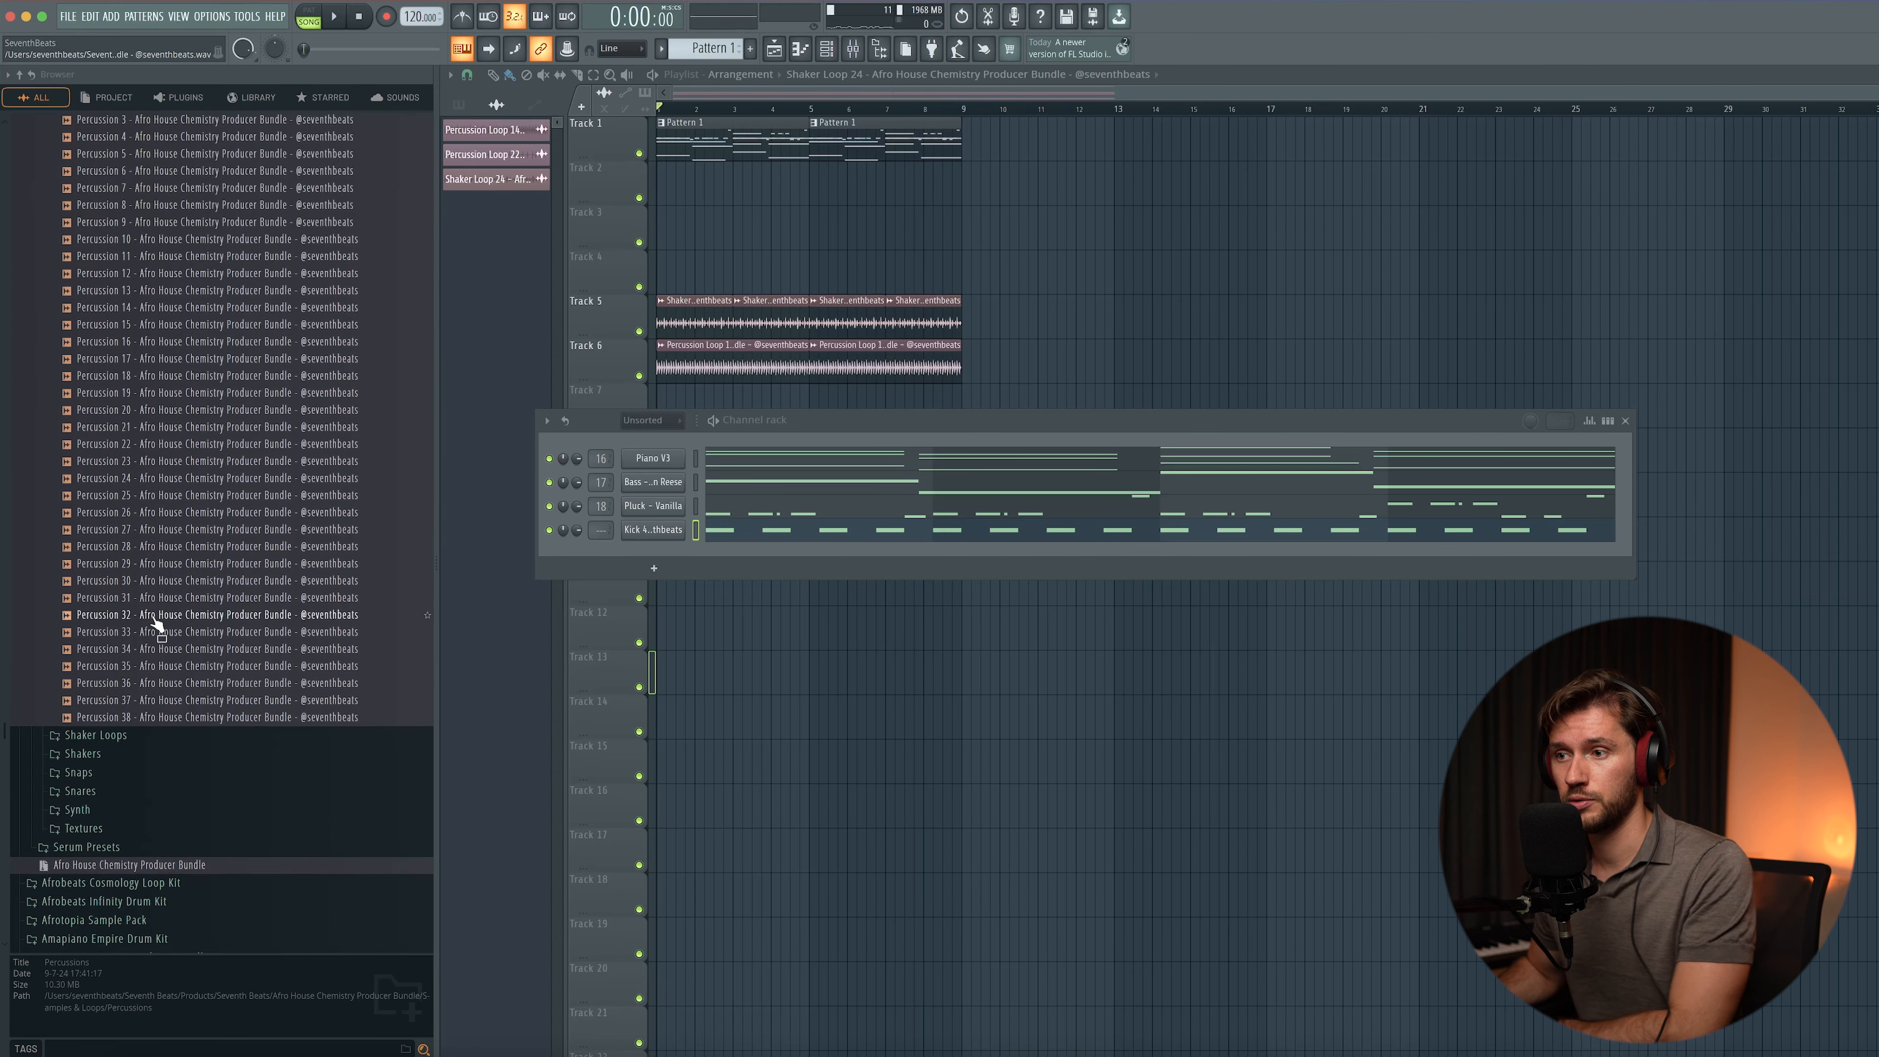
left_click(160, 702)
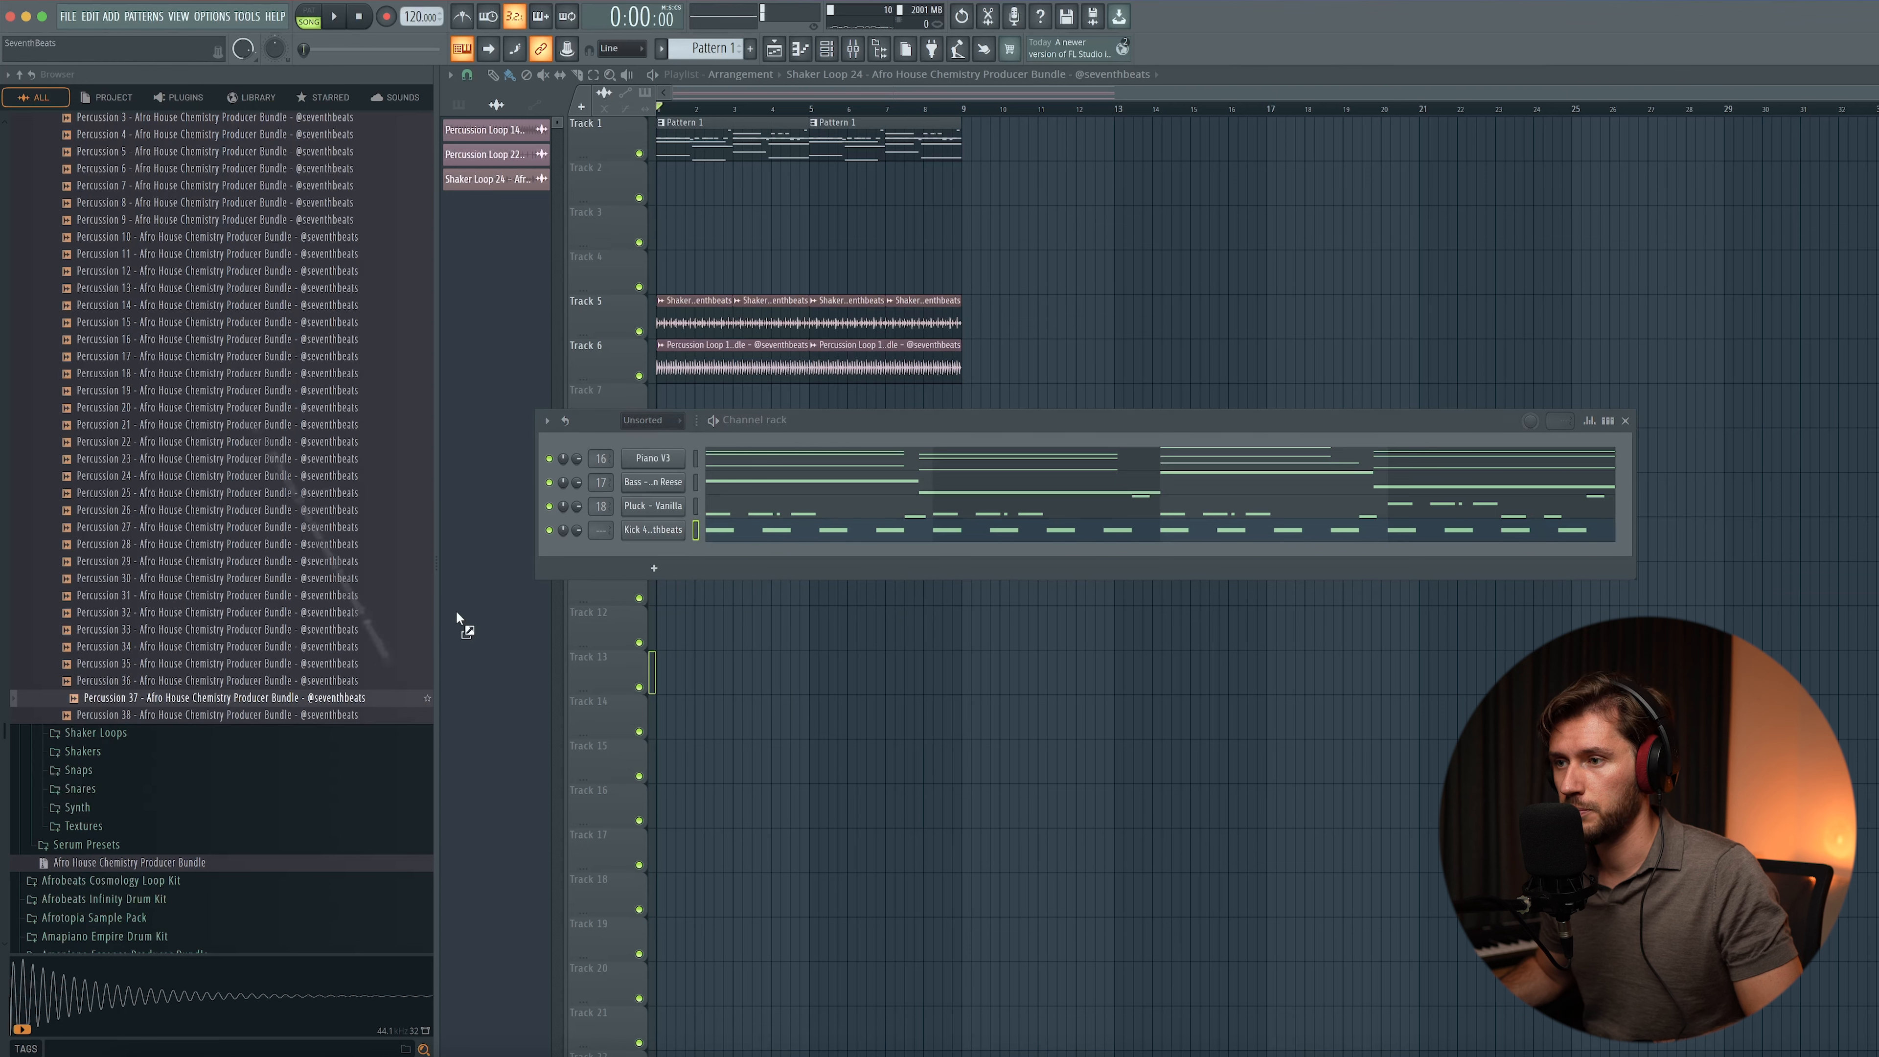
left_click_drag(640, 549, 646, 548)
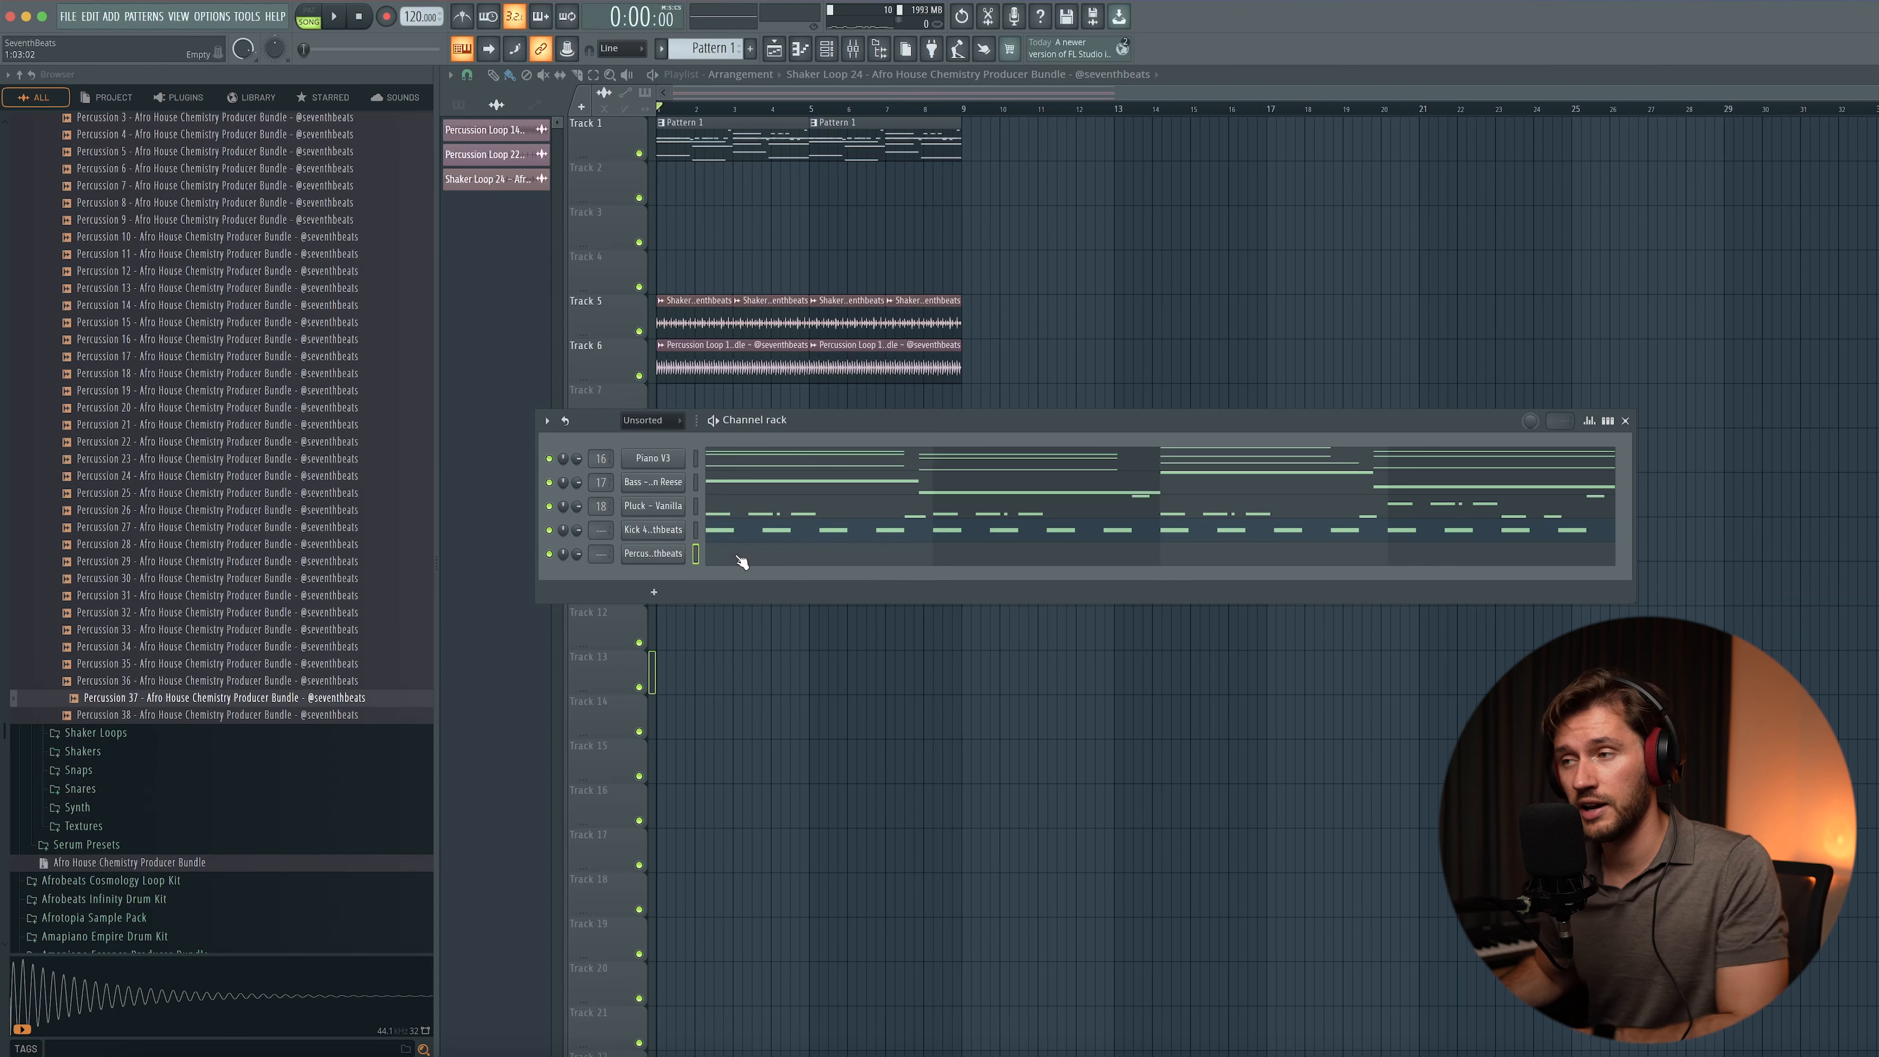
- Add Percussion 19 as a new channel between the kick and Percussion 37, with a syncopated C5 rhythm across four bars
scroll(152, 498, "up", 2)
left_click(152, 492)
left_click_drag(649, 547, 649, 547)
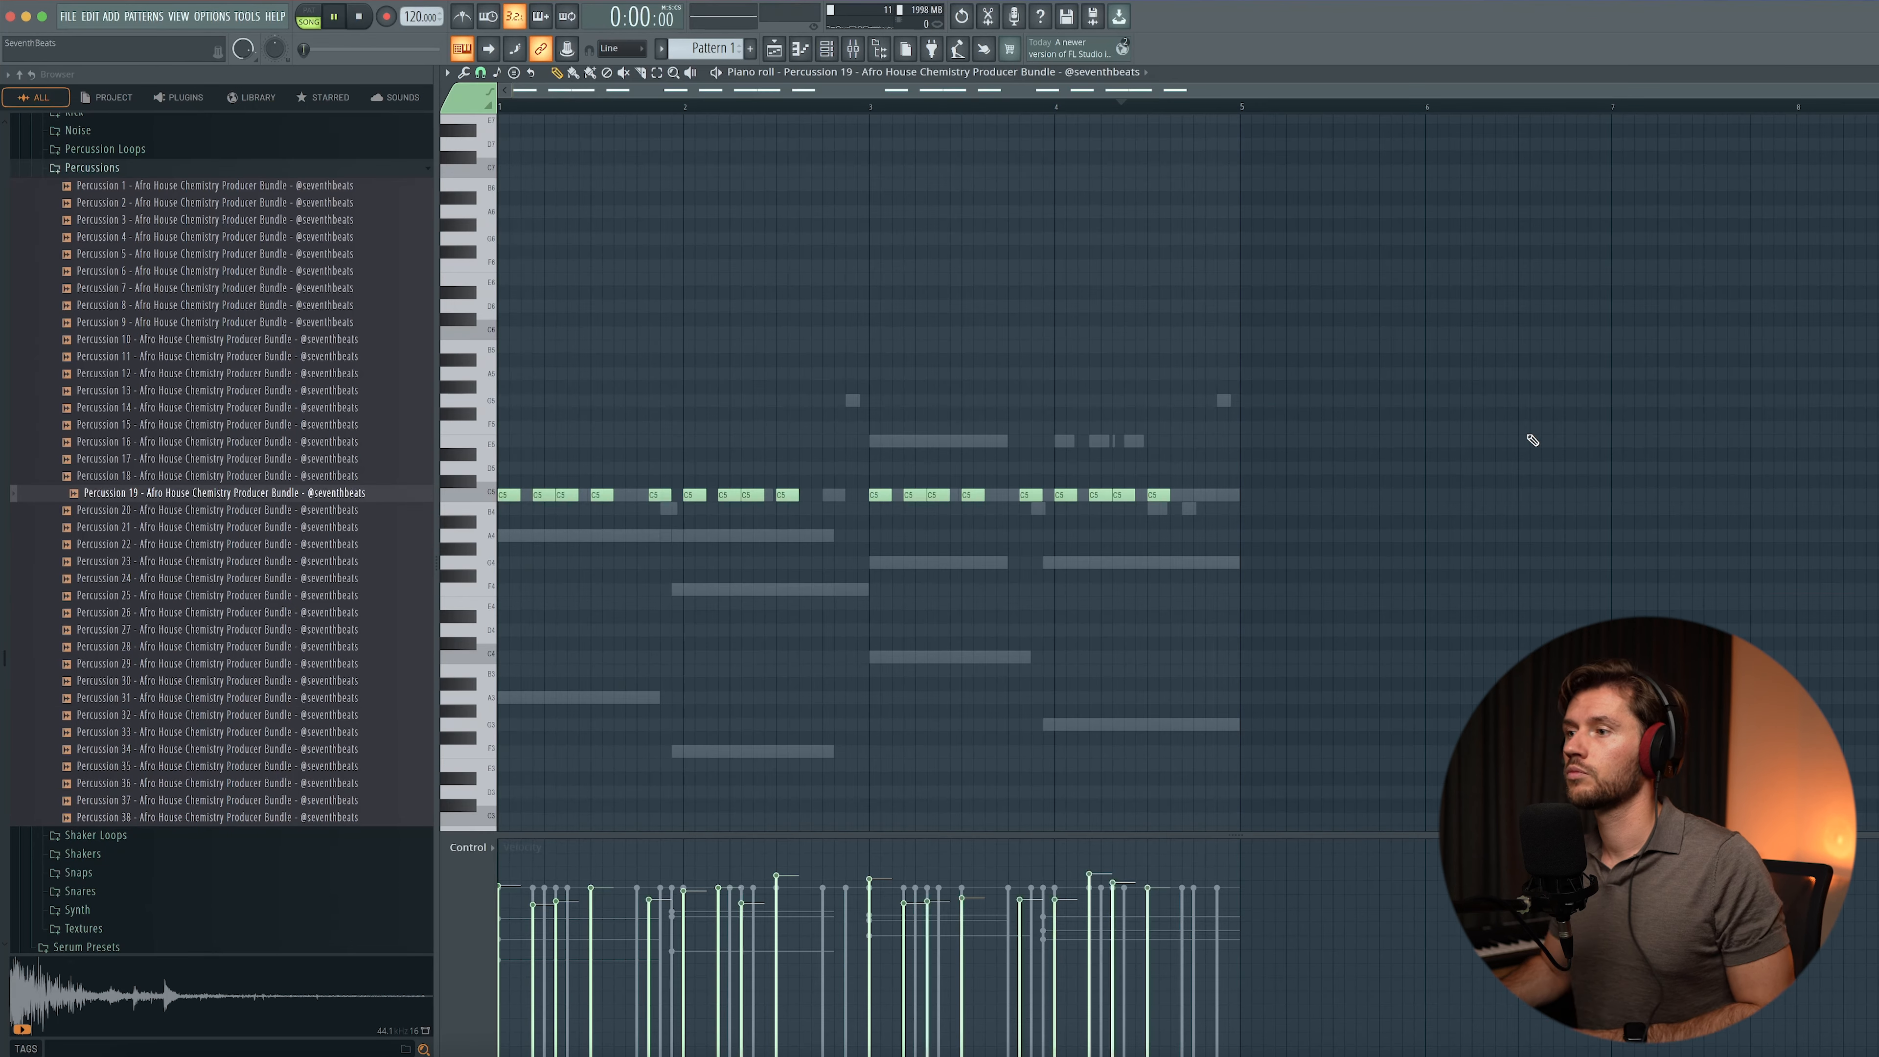
- Shorten the Percussion 19 sample by setting its fade-out to 74% in the sampler settings during playback
key("space")
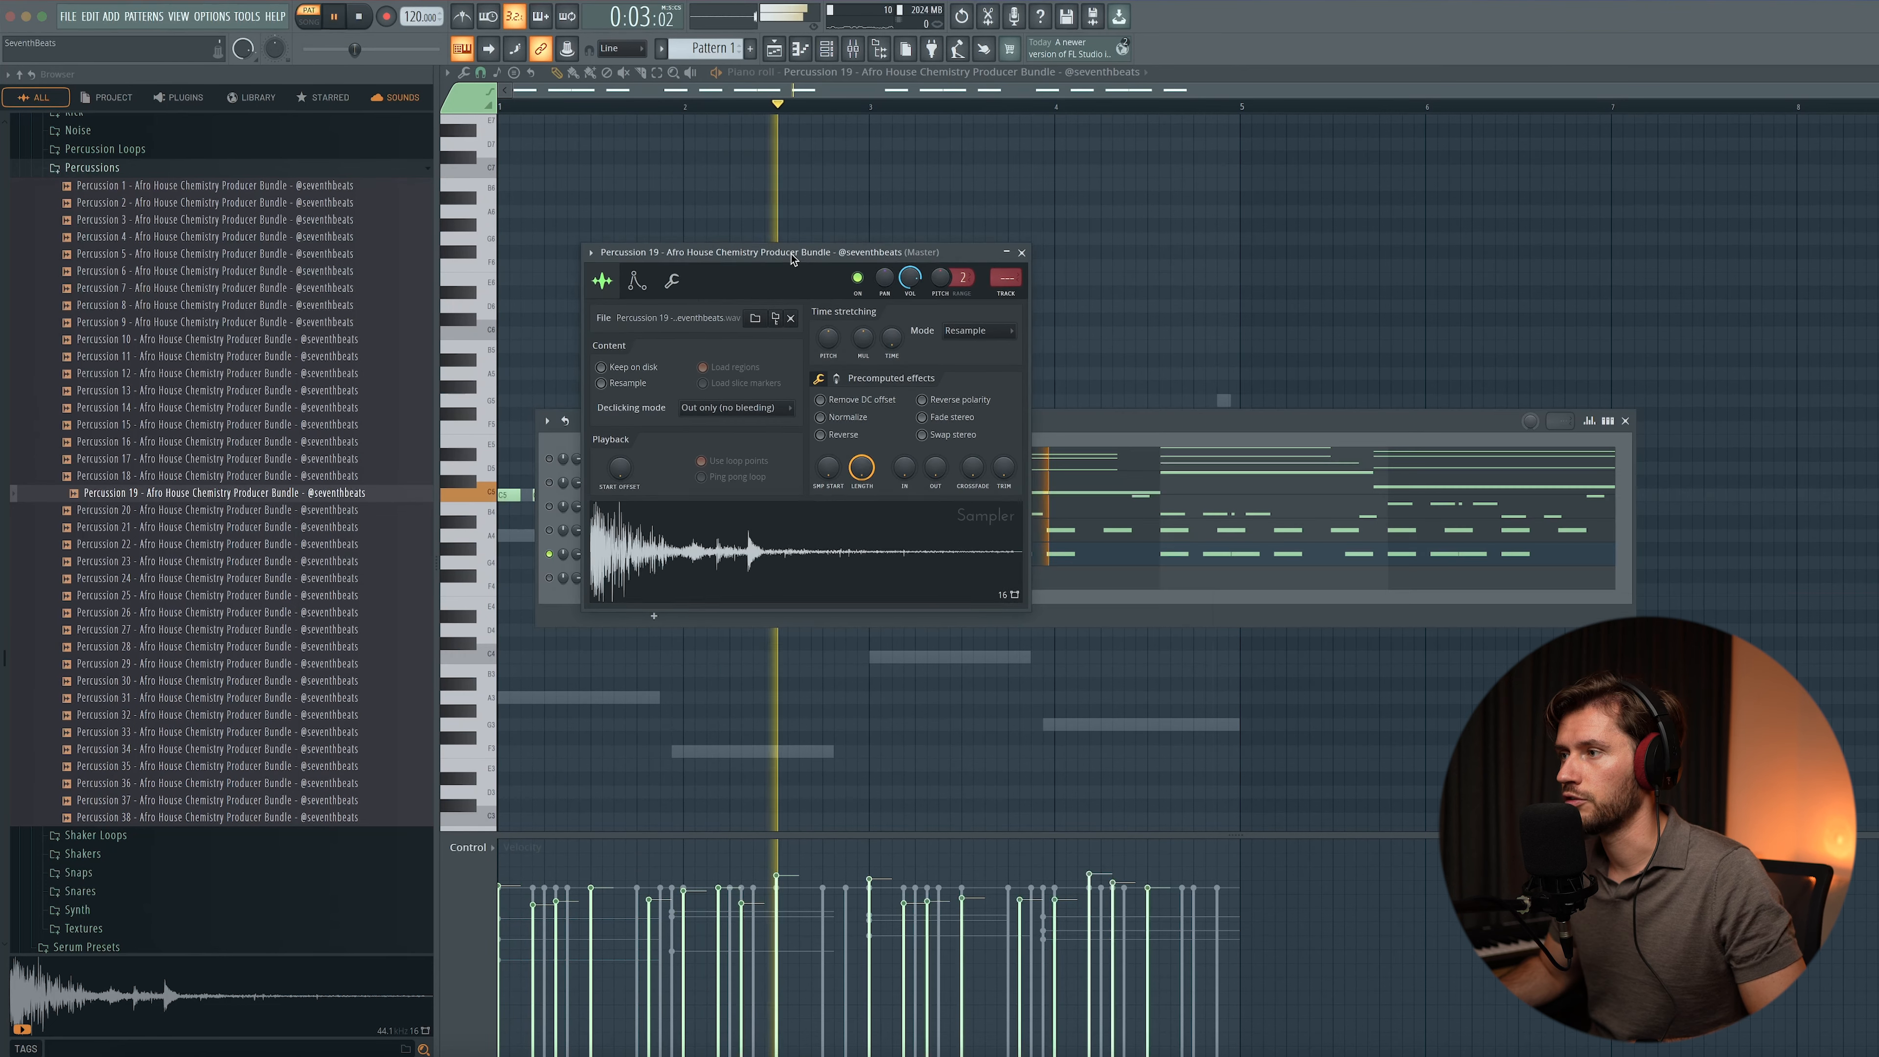
left_click_drag(792, 259, 769, 184)
left_click_drag(906, 408, 906, 363)
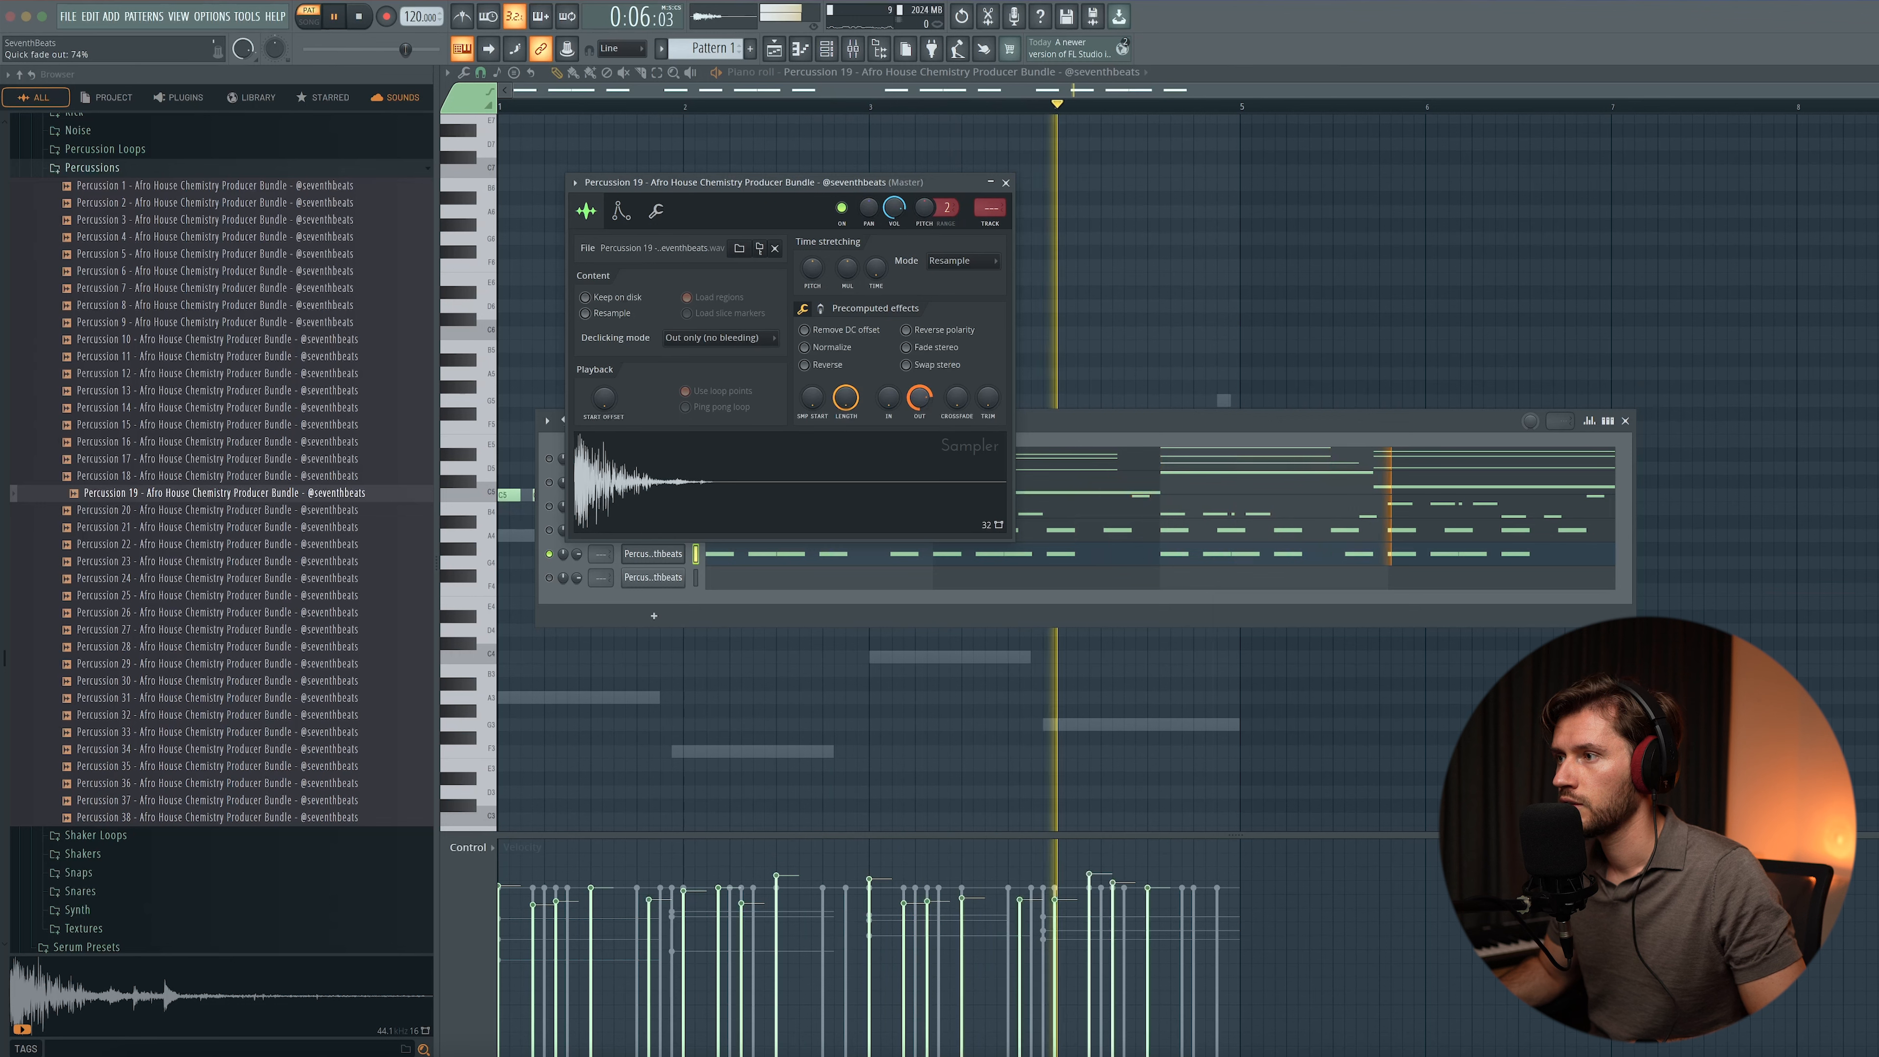
left_click(1005, 182)
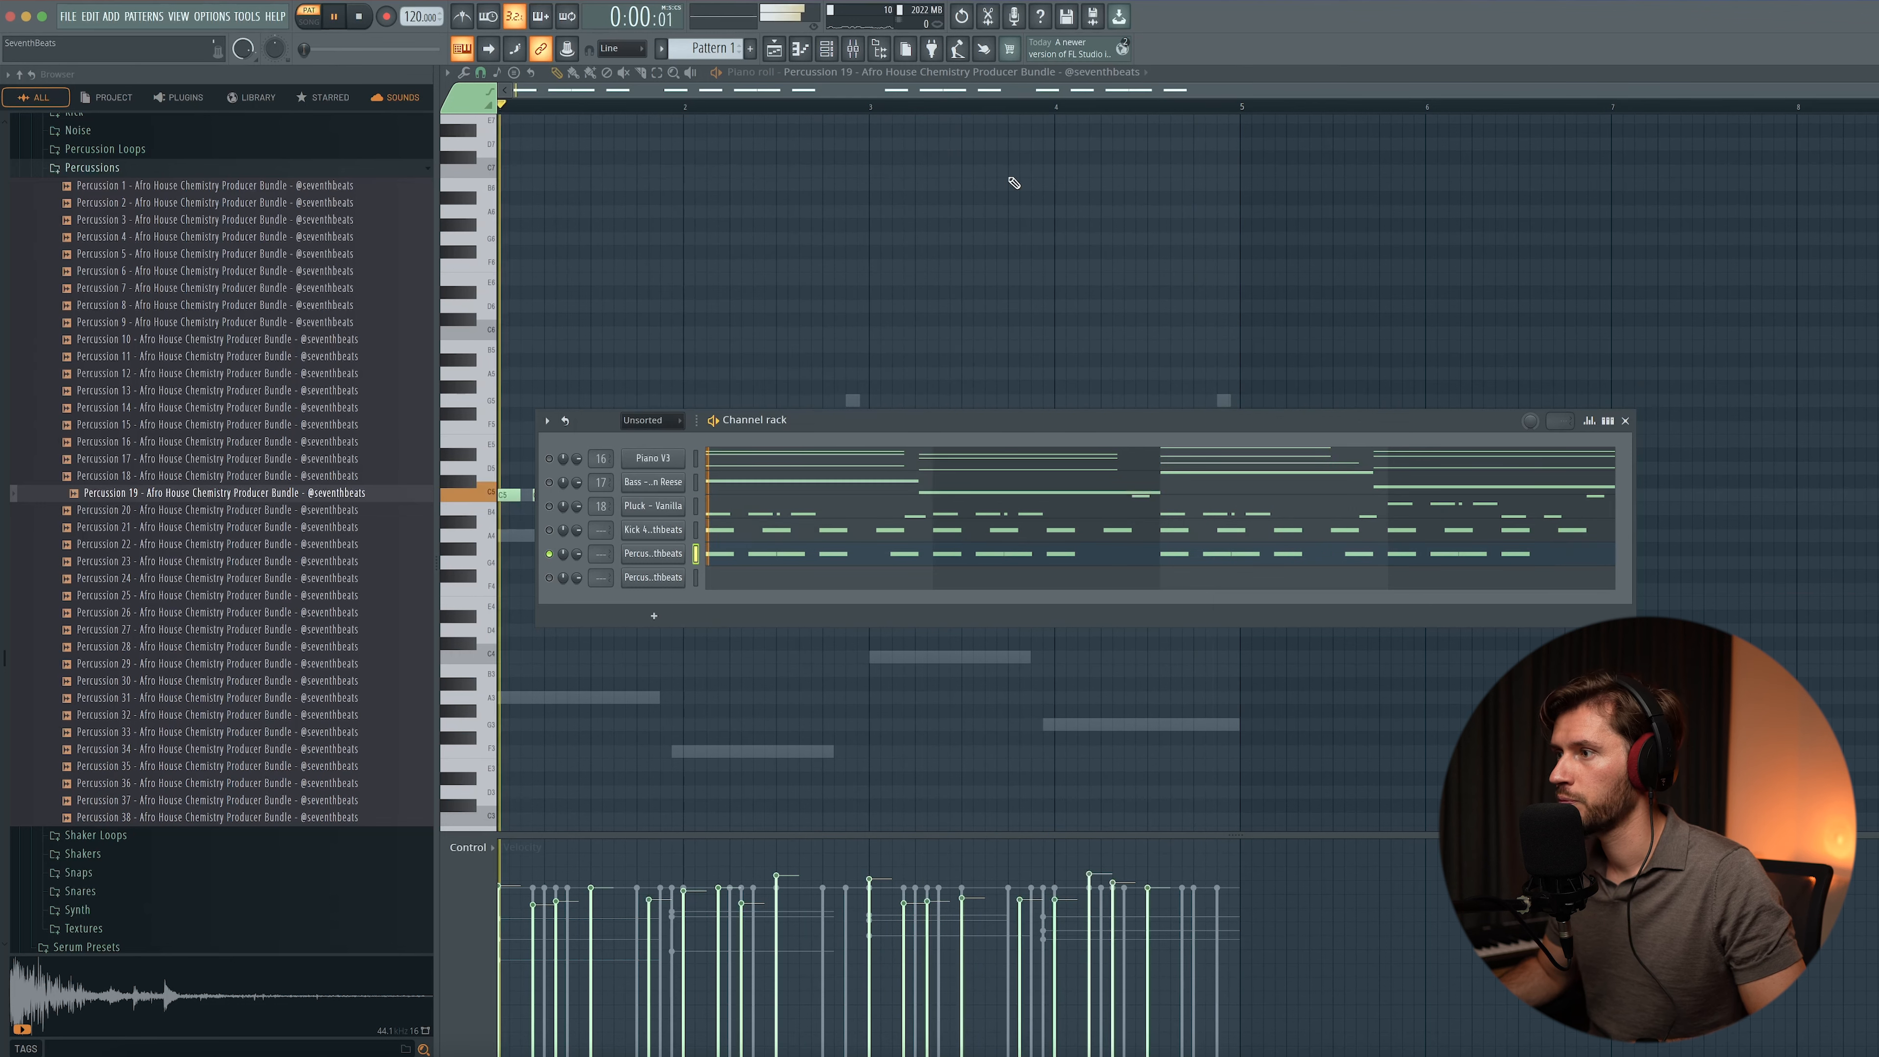
key("space")
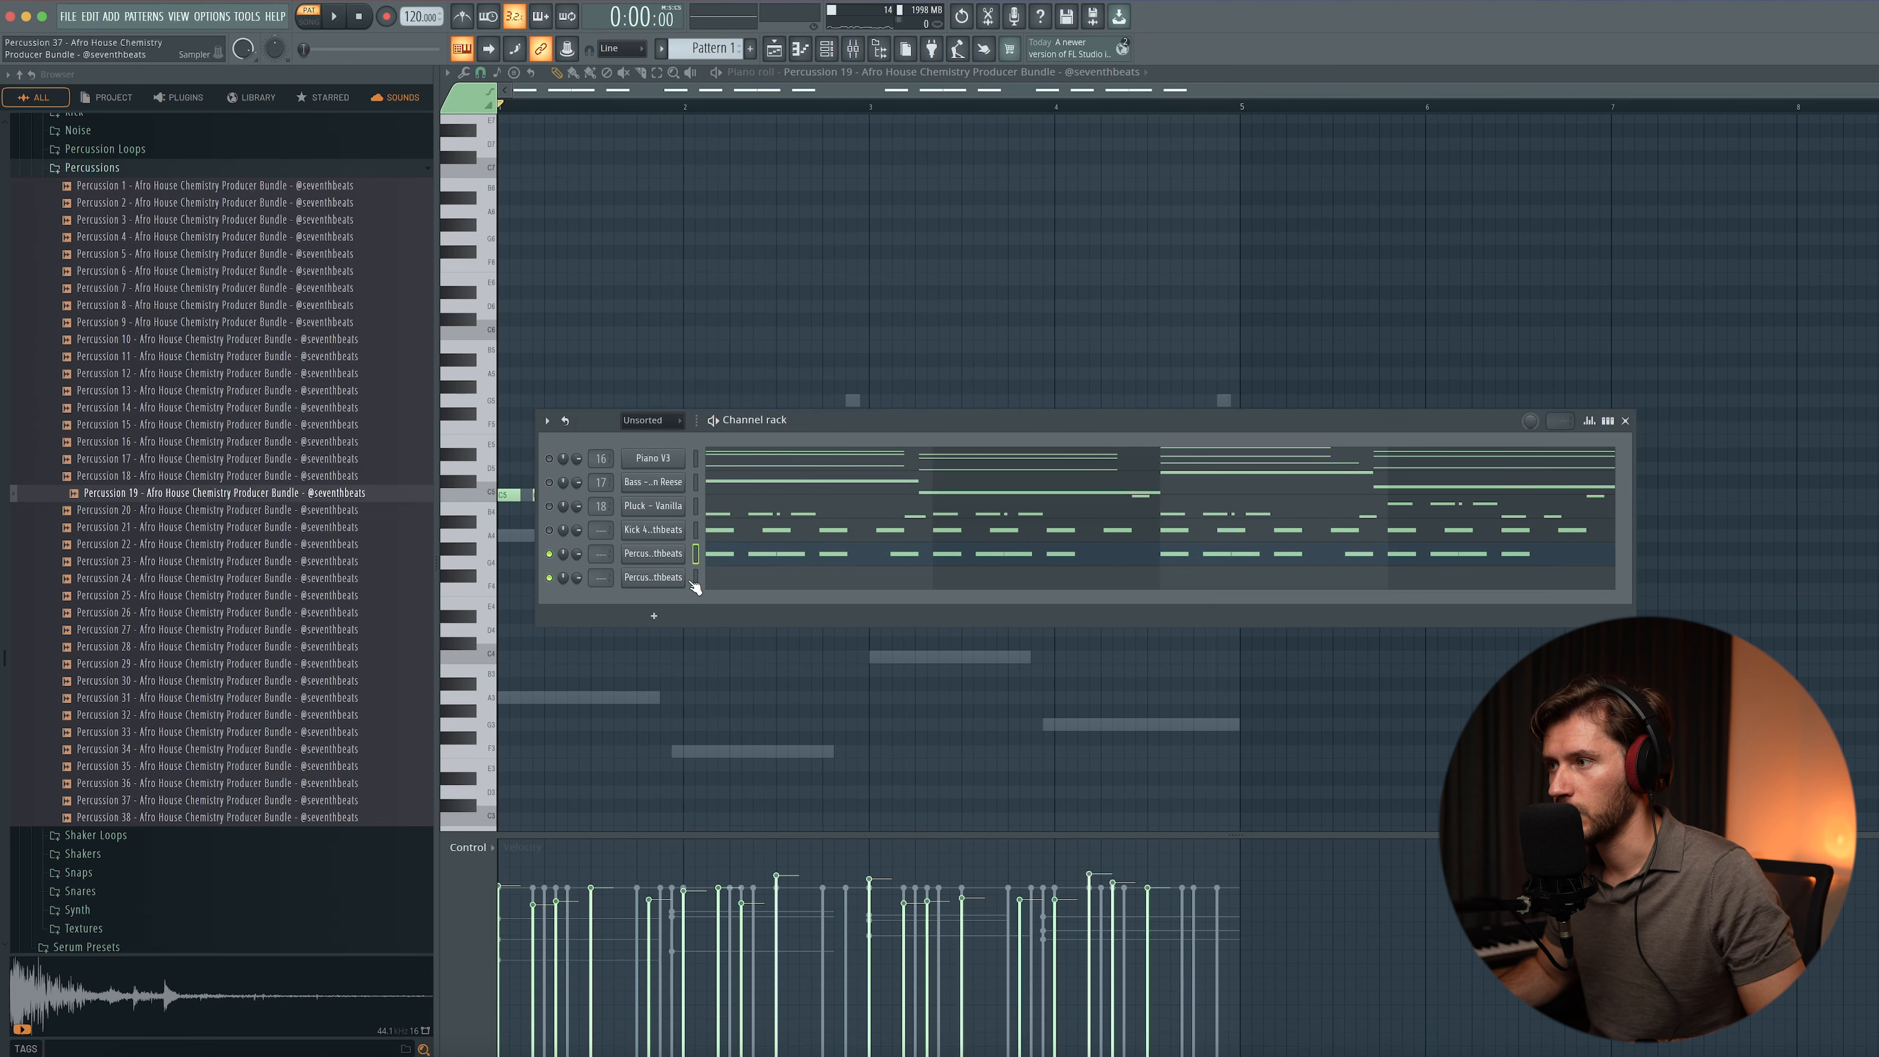
- Place one short Percussion 37 note in each of the four bars and transpose all of them up a semitone to C#5
left_click(695, 585)
key("space")
left_click(756, 494)
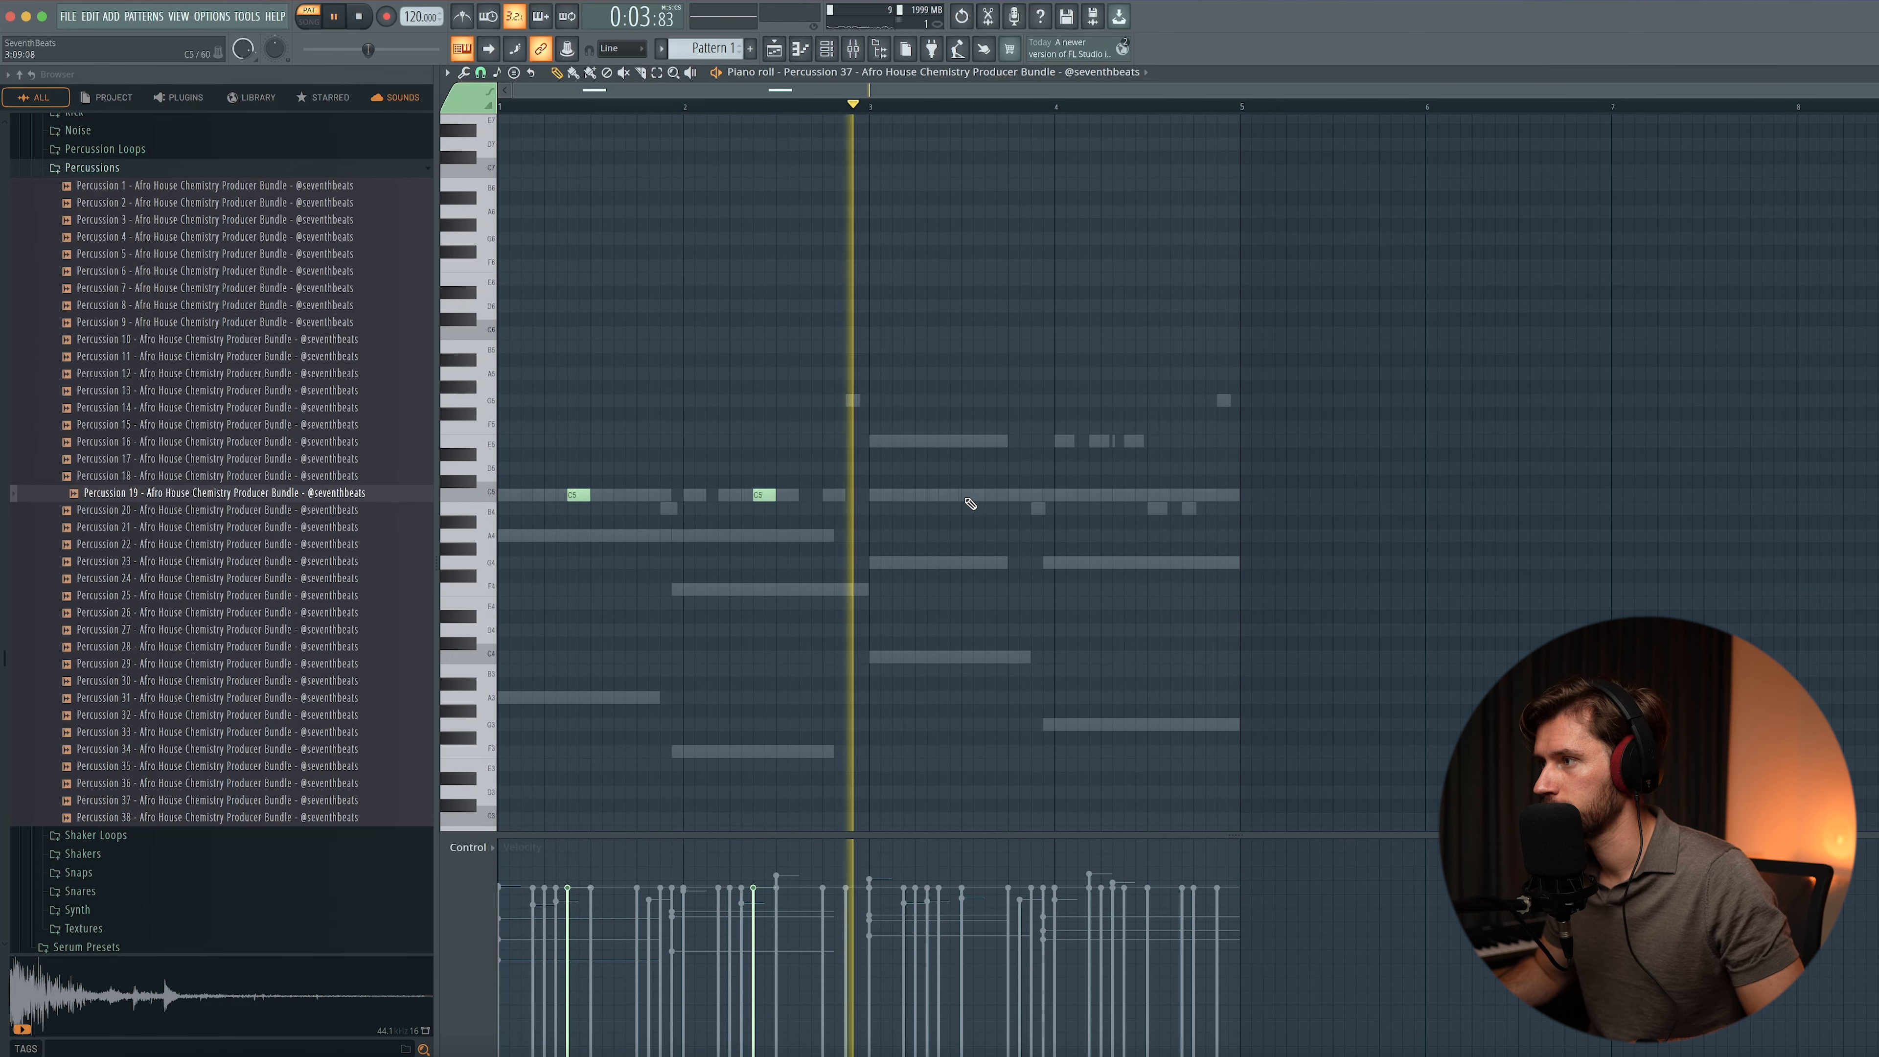
left_click(950, 494)
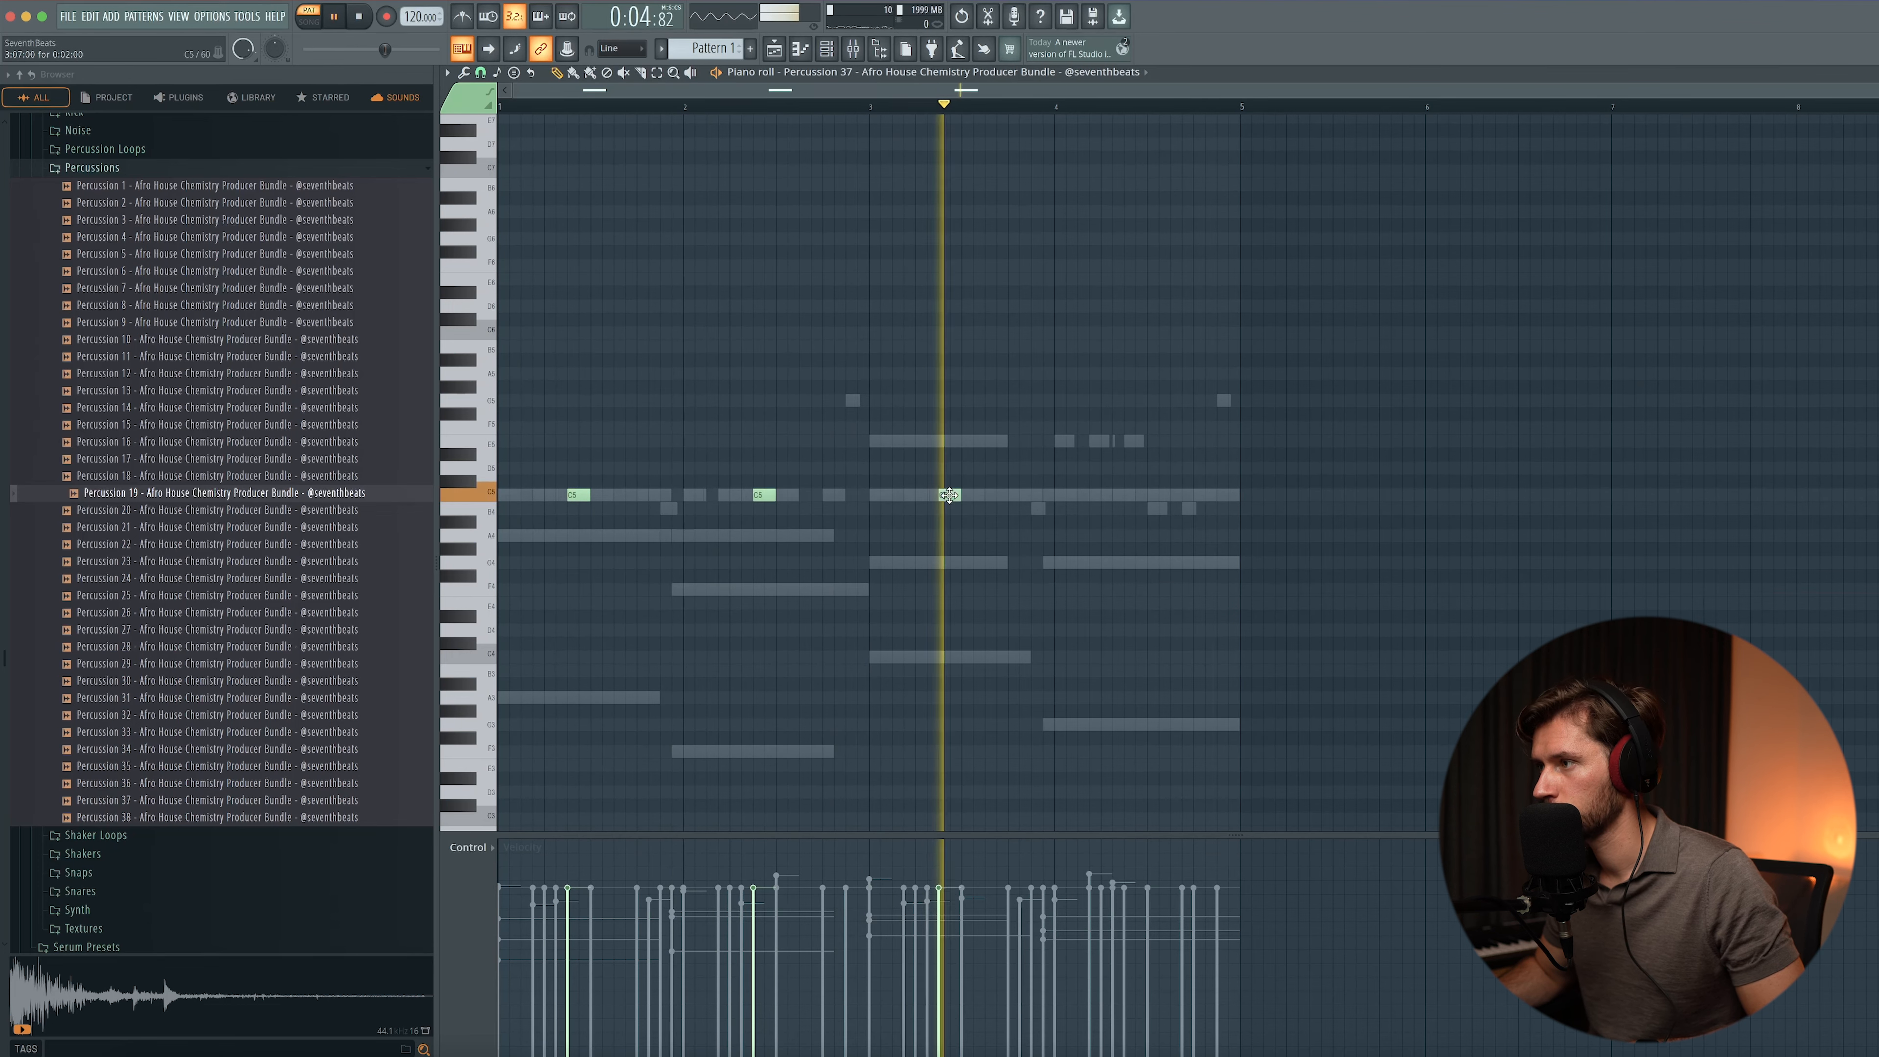
left_click(1134, 494)
left_click_drag(1239, 480, 587, 501)
key("space")
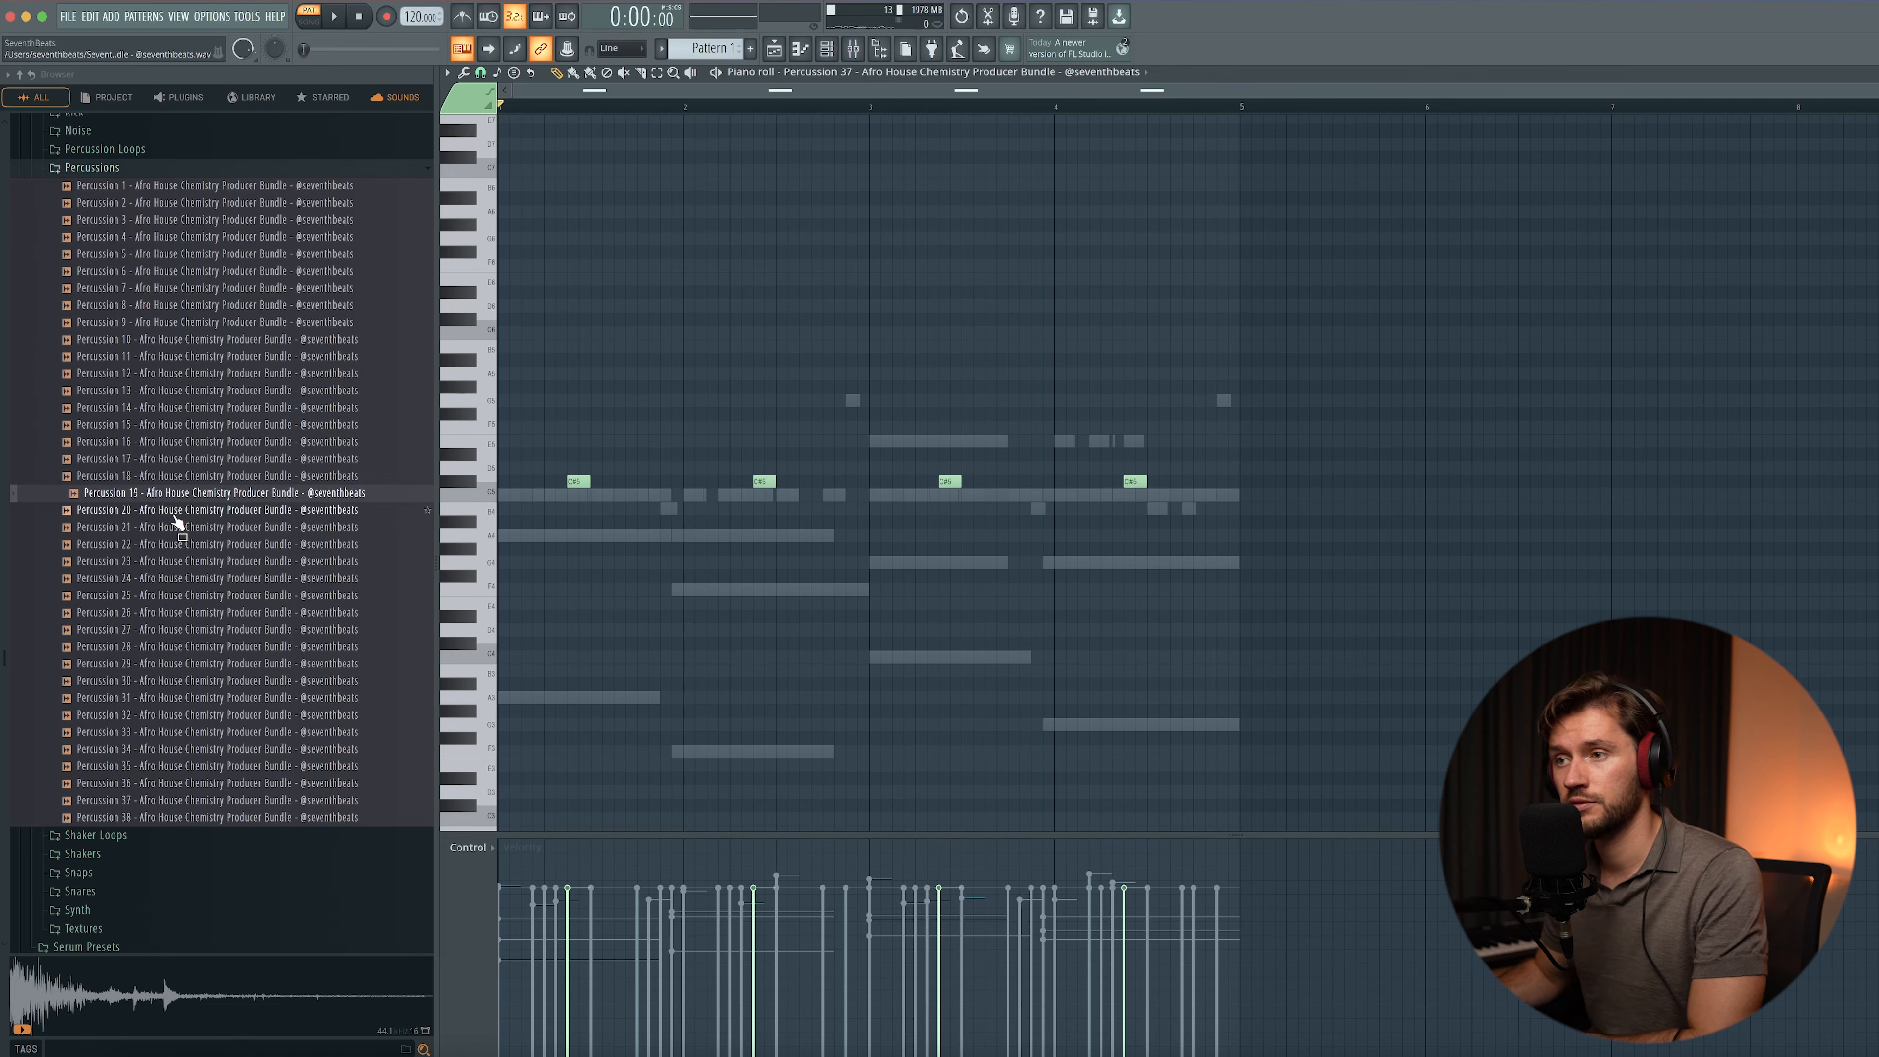
- Add Clap 5 from the Claps folder as a channel above Percussion 37 and paste the percussion rhythm into it
left_click_drag(178, 522, 324, 621)
key("F6")
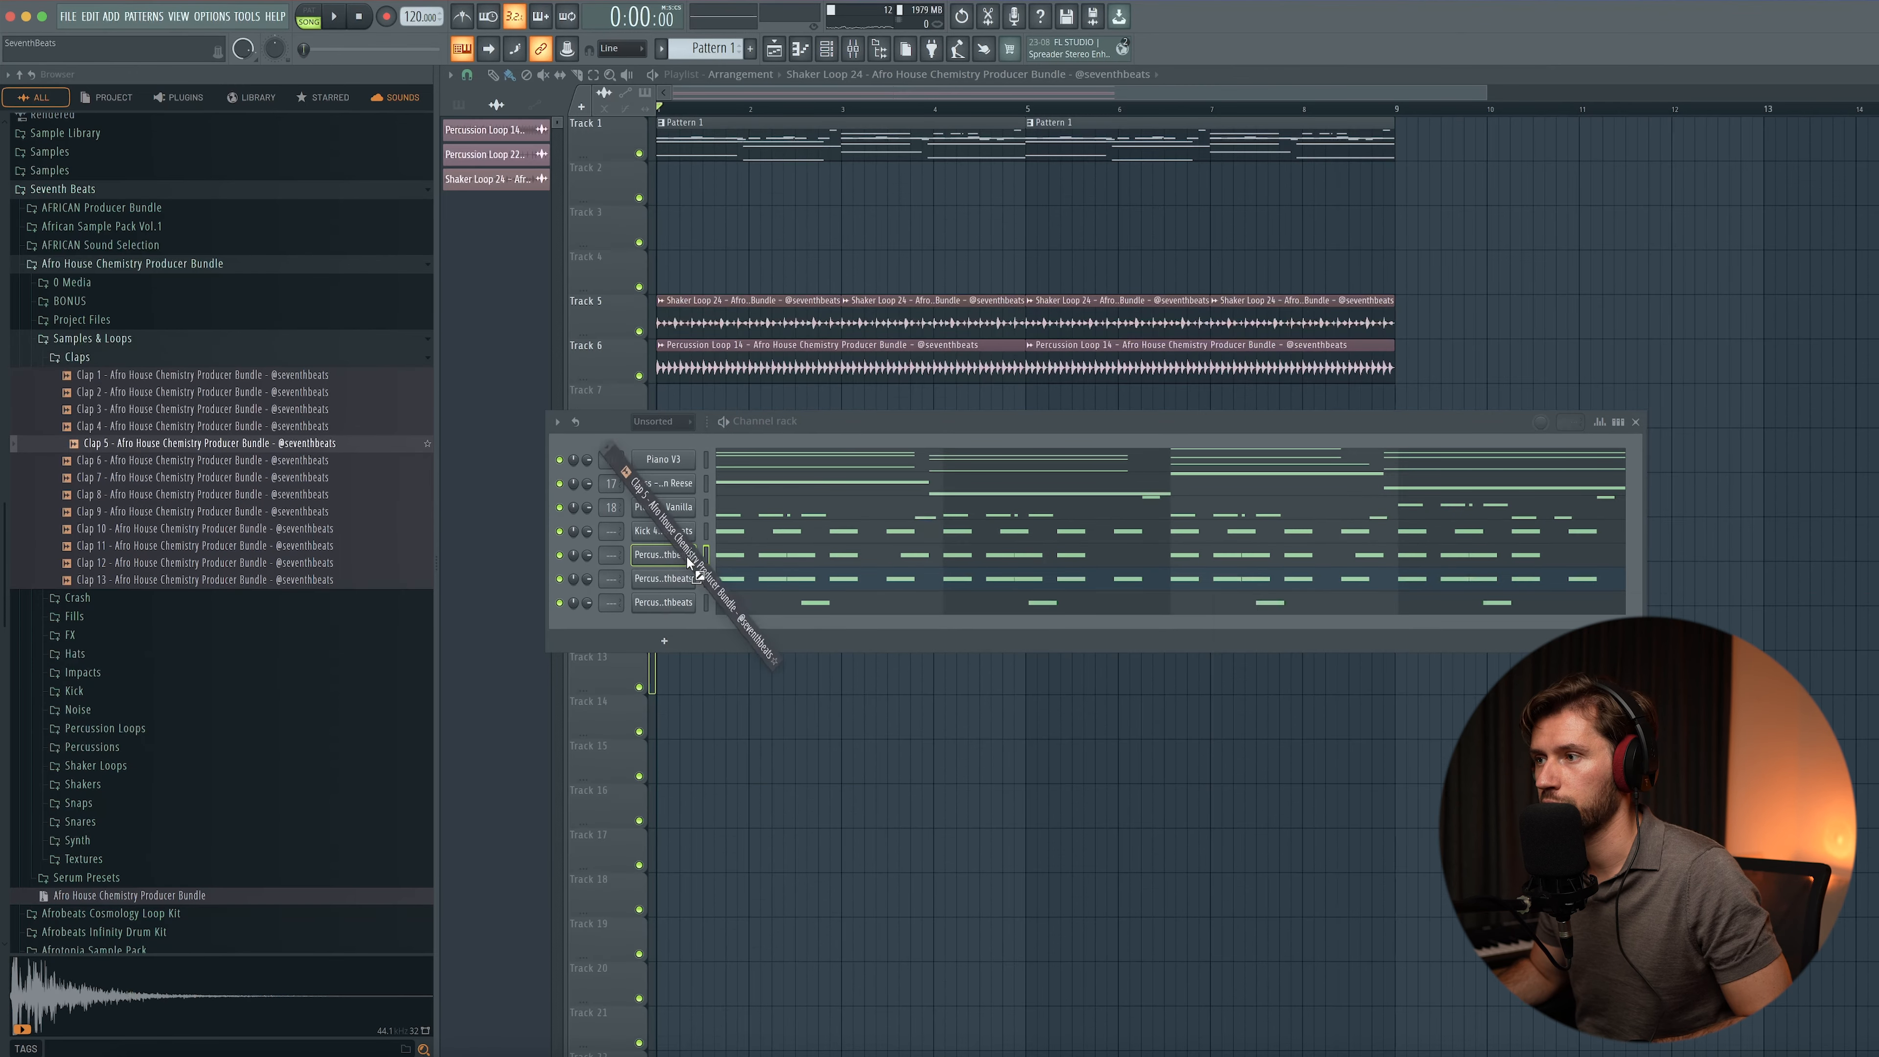
left_click_drag(666, 589, 667, 593)
key("F7")
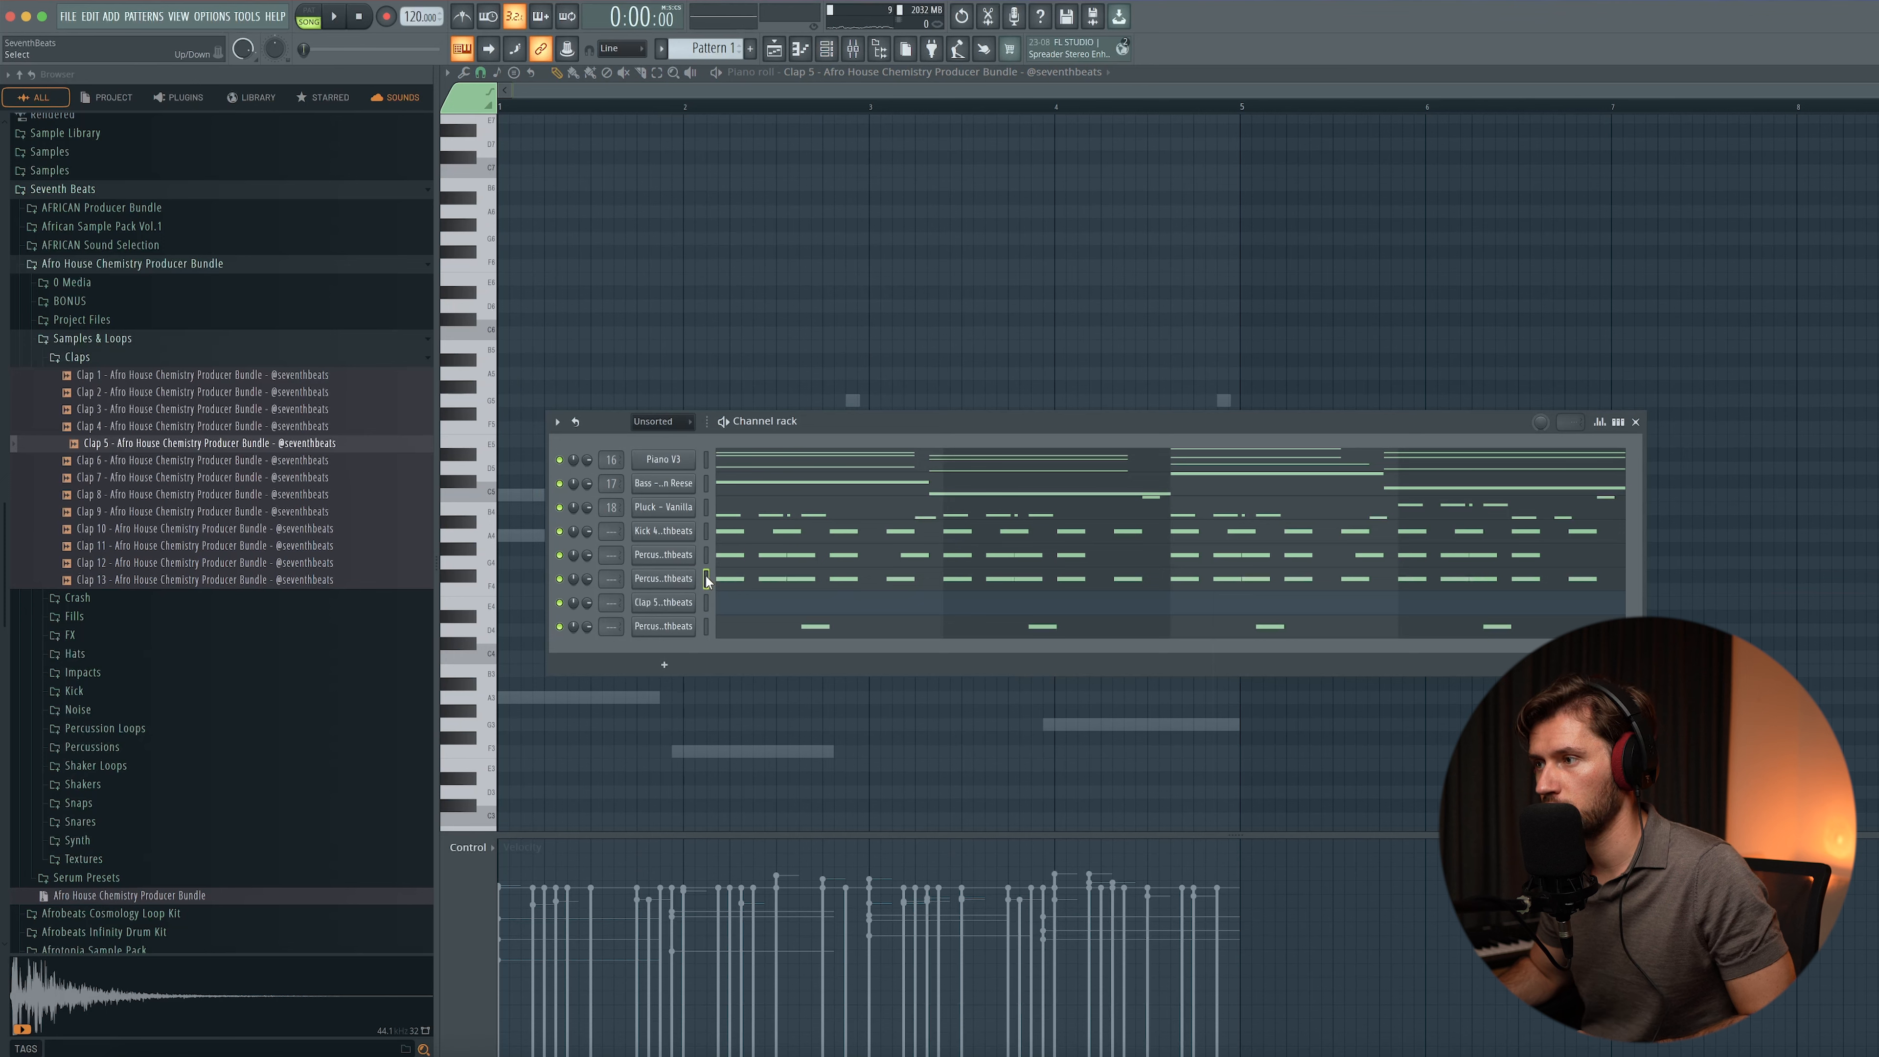
left_click(705, 595)
key("ctrl+v")
- Rework the Clap 5 rhythm in the piano roll, adding extra hits at the ends of bars two and four
left_click(885, 604)
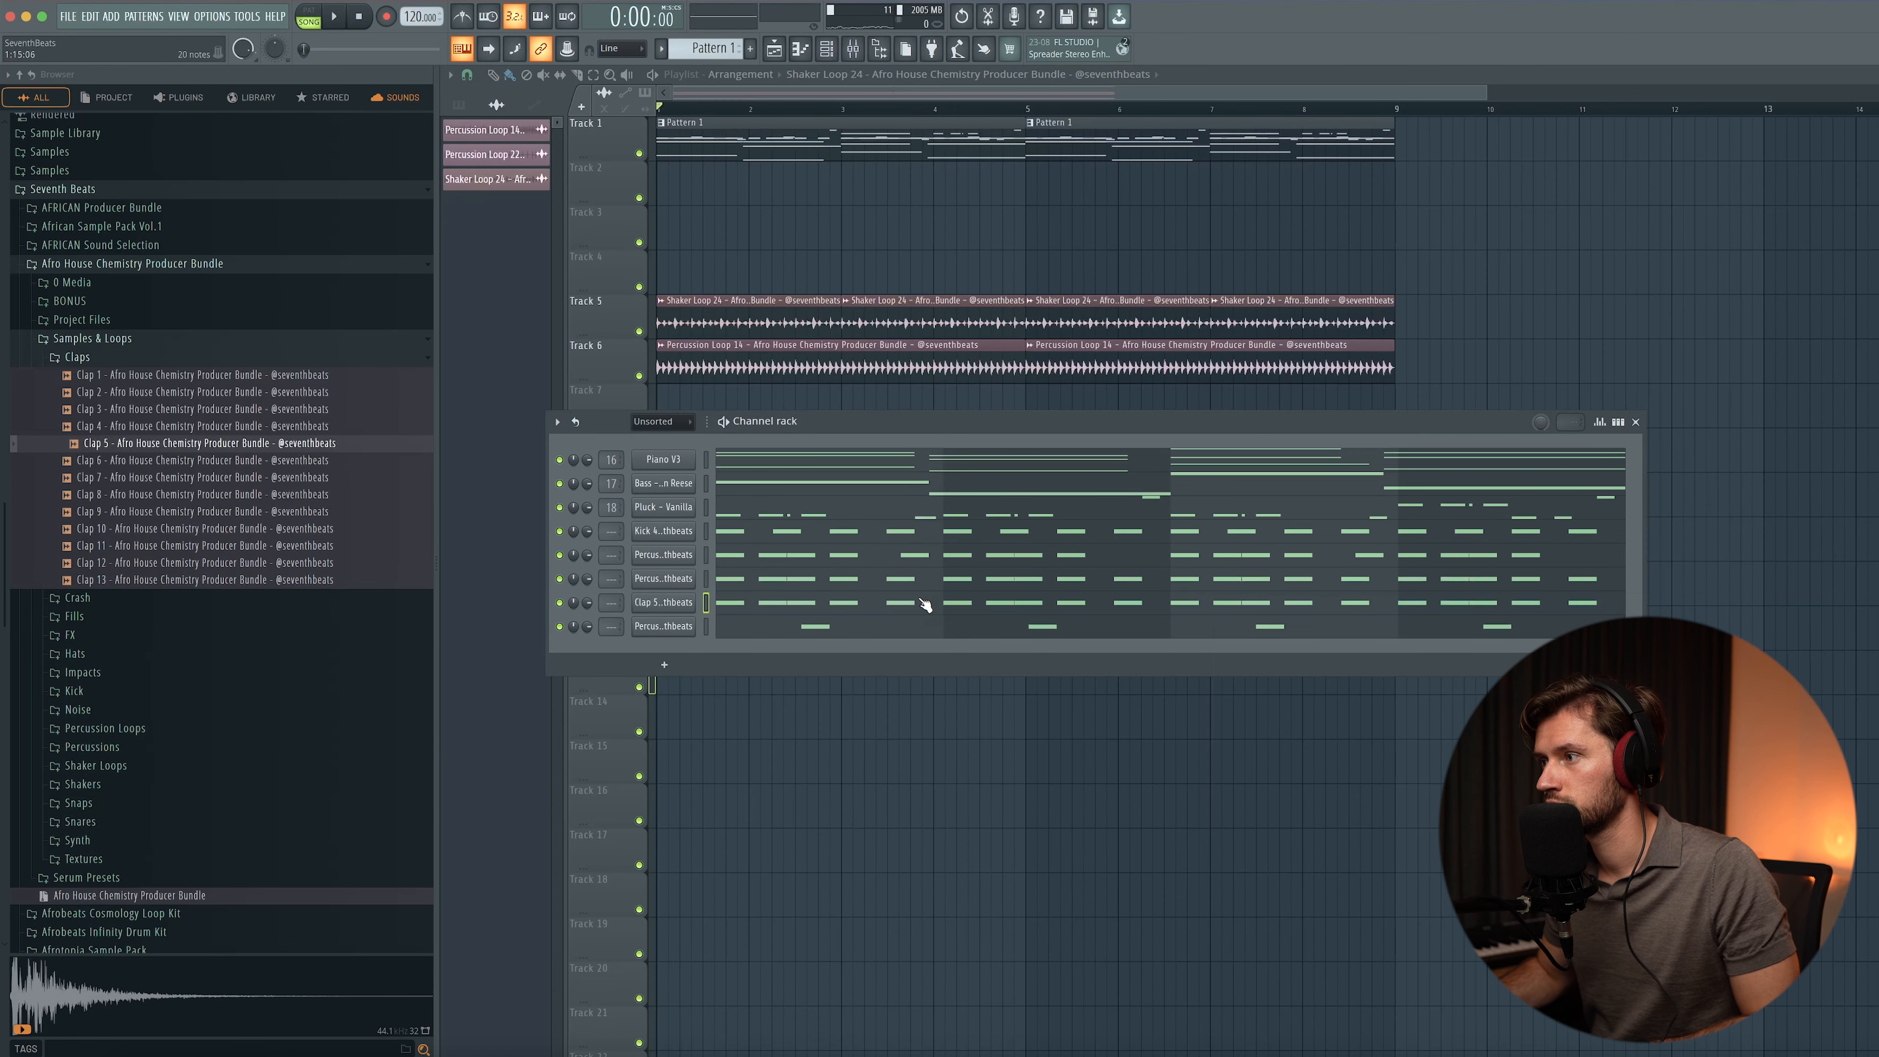
left_click(925, 603)
key("space")
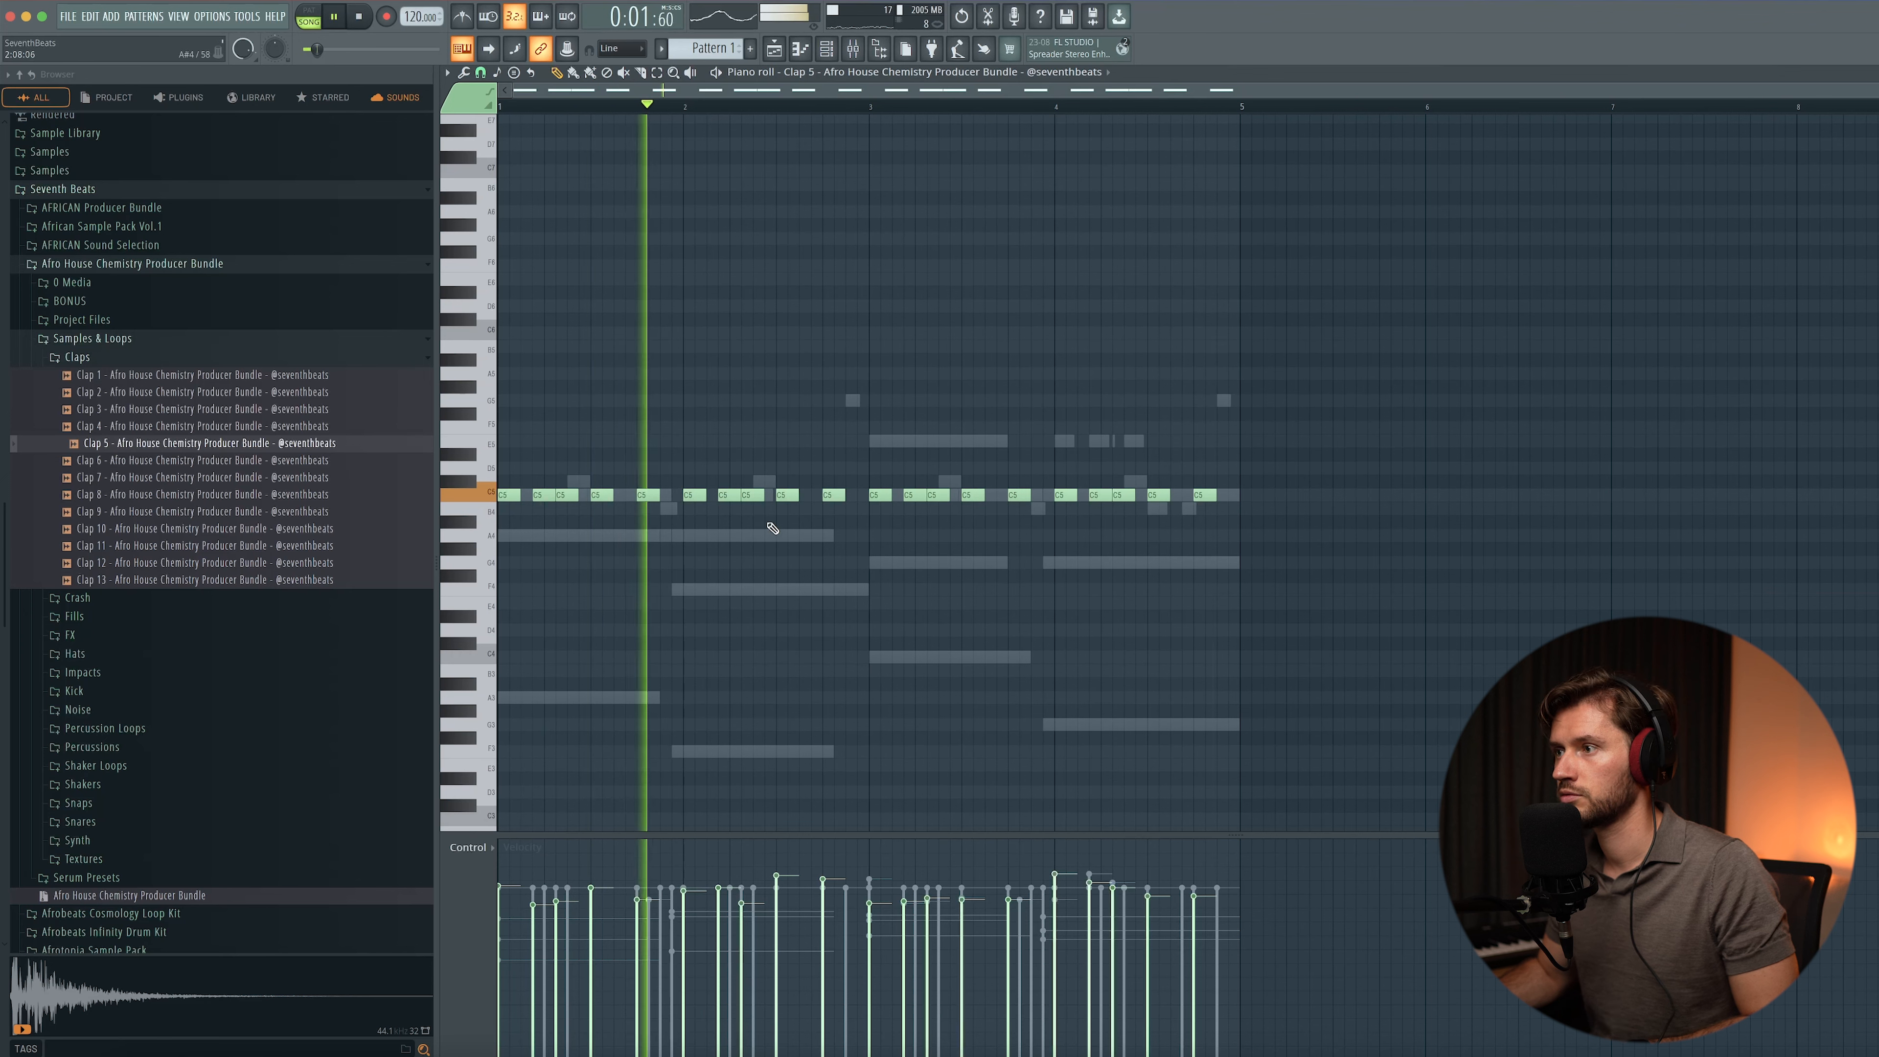
mouse_move(844, 496)
left_mouse_down()
mouse_move(822, 498)
mouse_move(842, 505)
left_mouse_up()
key("space")
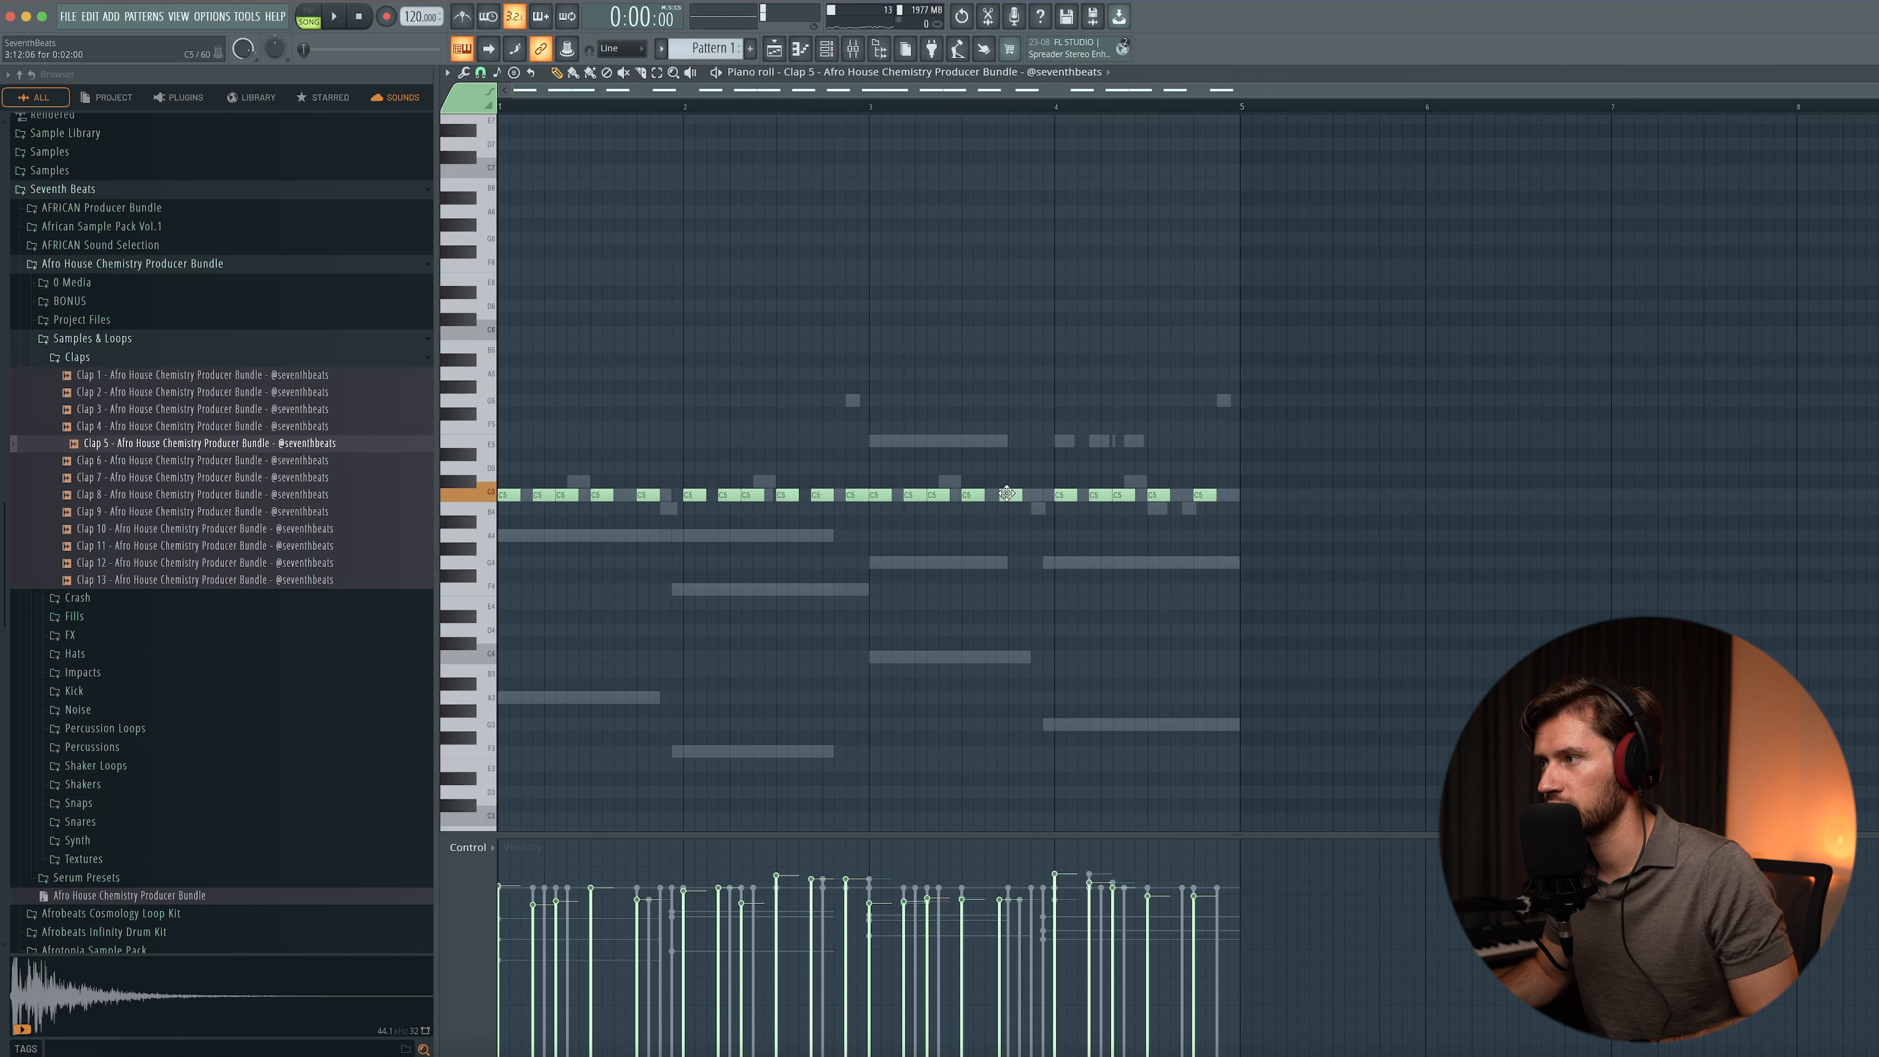
key("space")
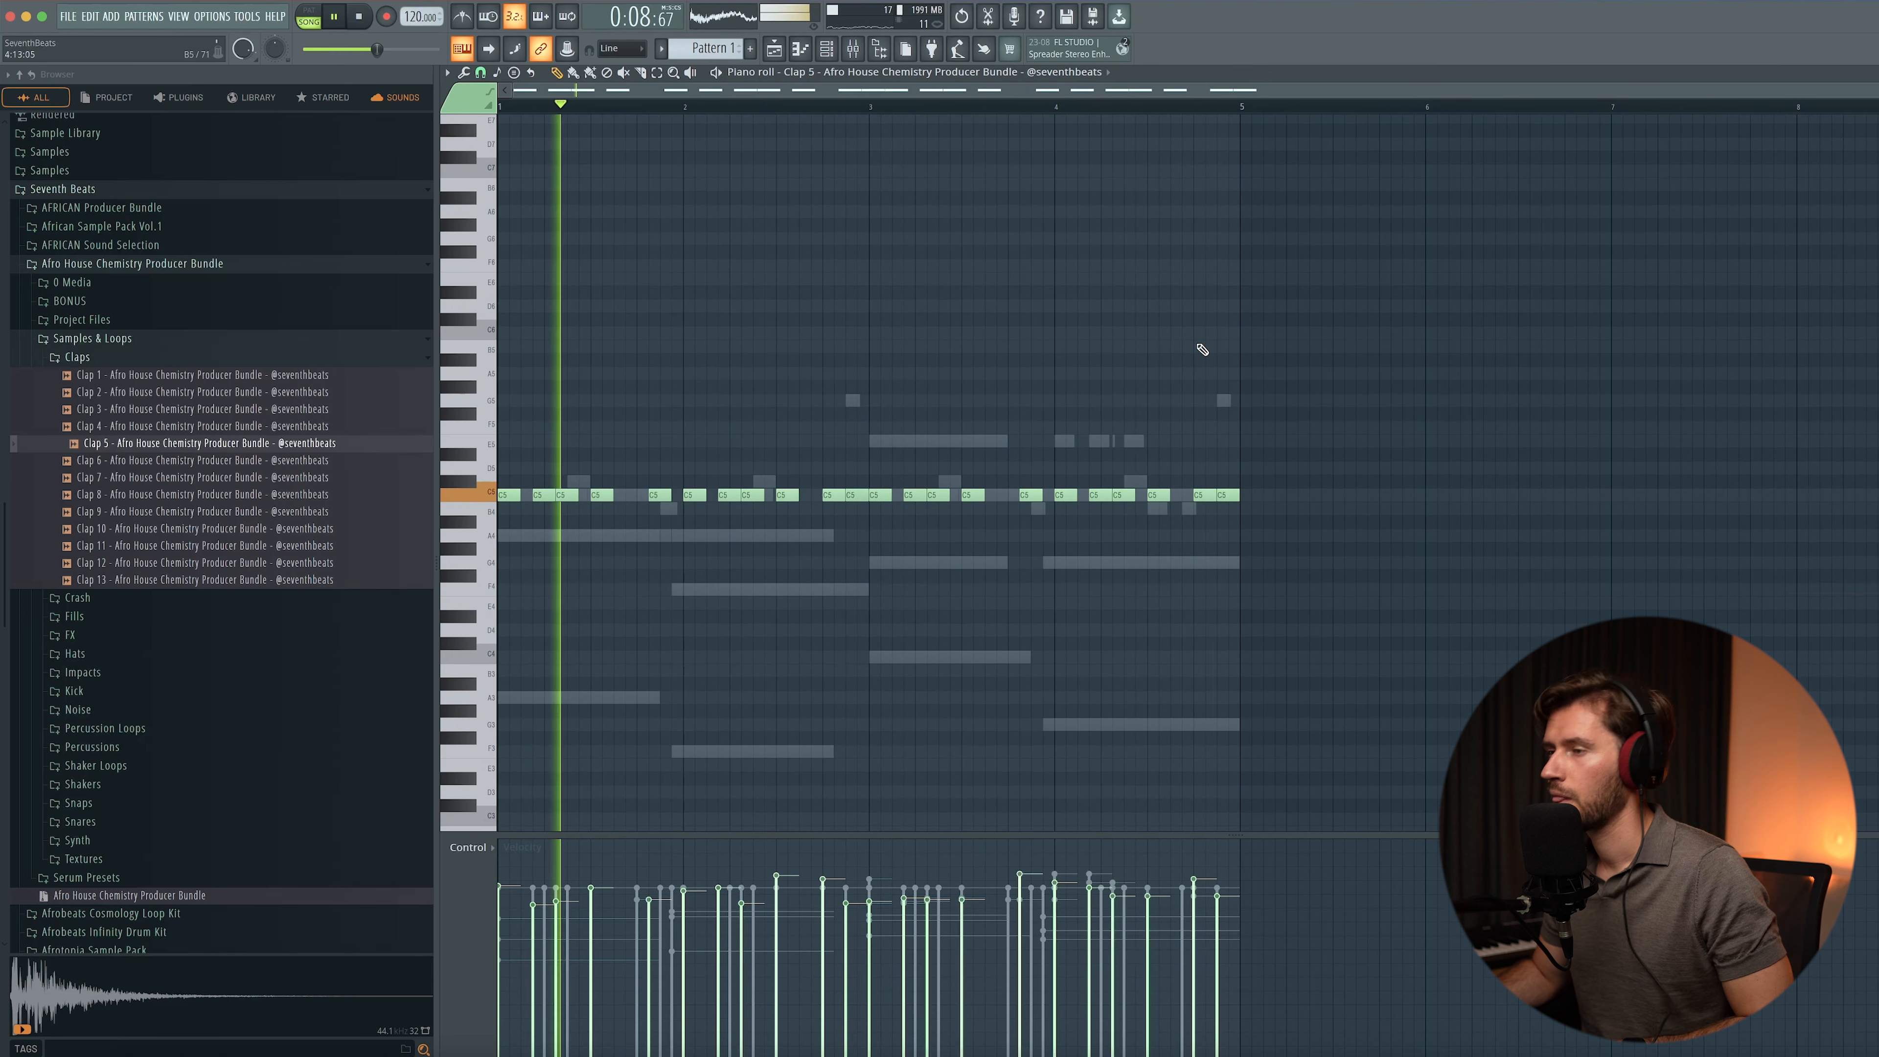
- Place Percussion Loop 15 from the Amapiano Essence Producer Bundle's Percussion Loops on Track 7, repeated across all eight bars
left_click(141, 359)
left_click(139, 343)
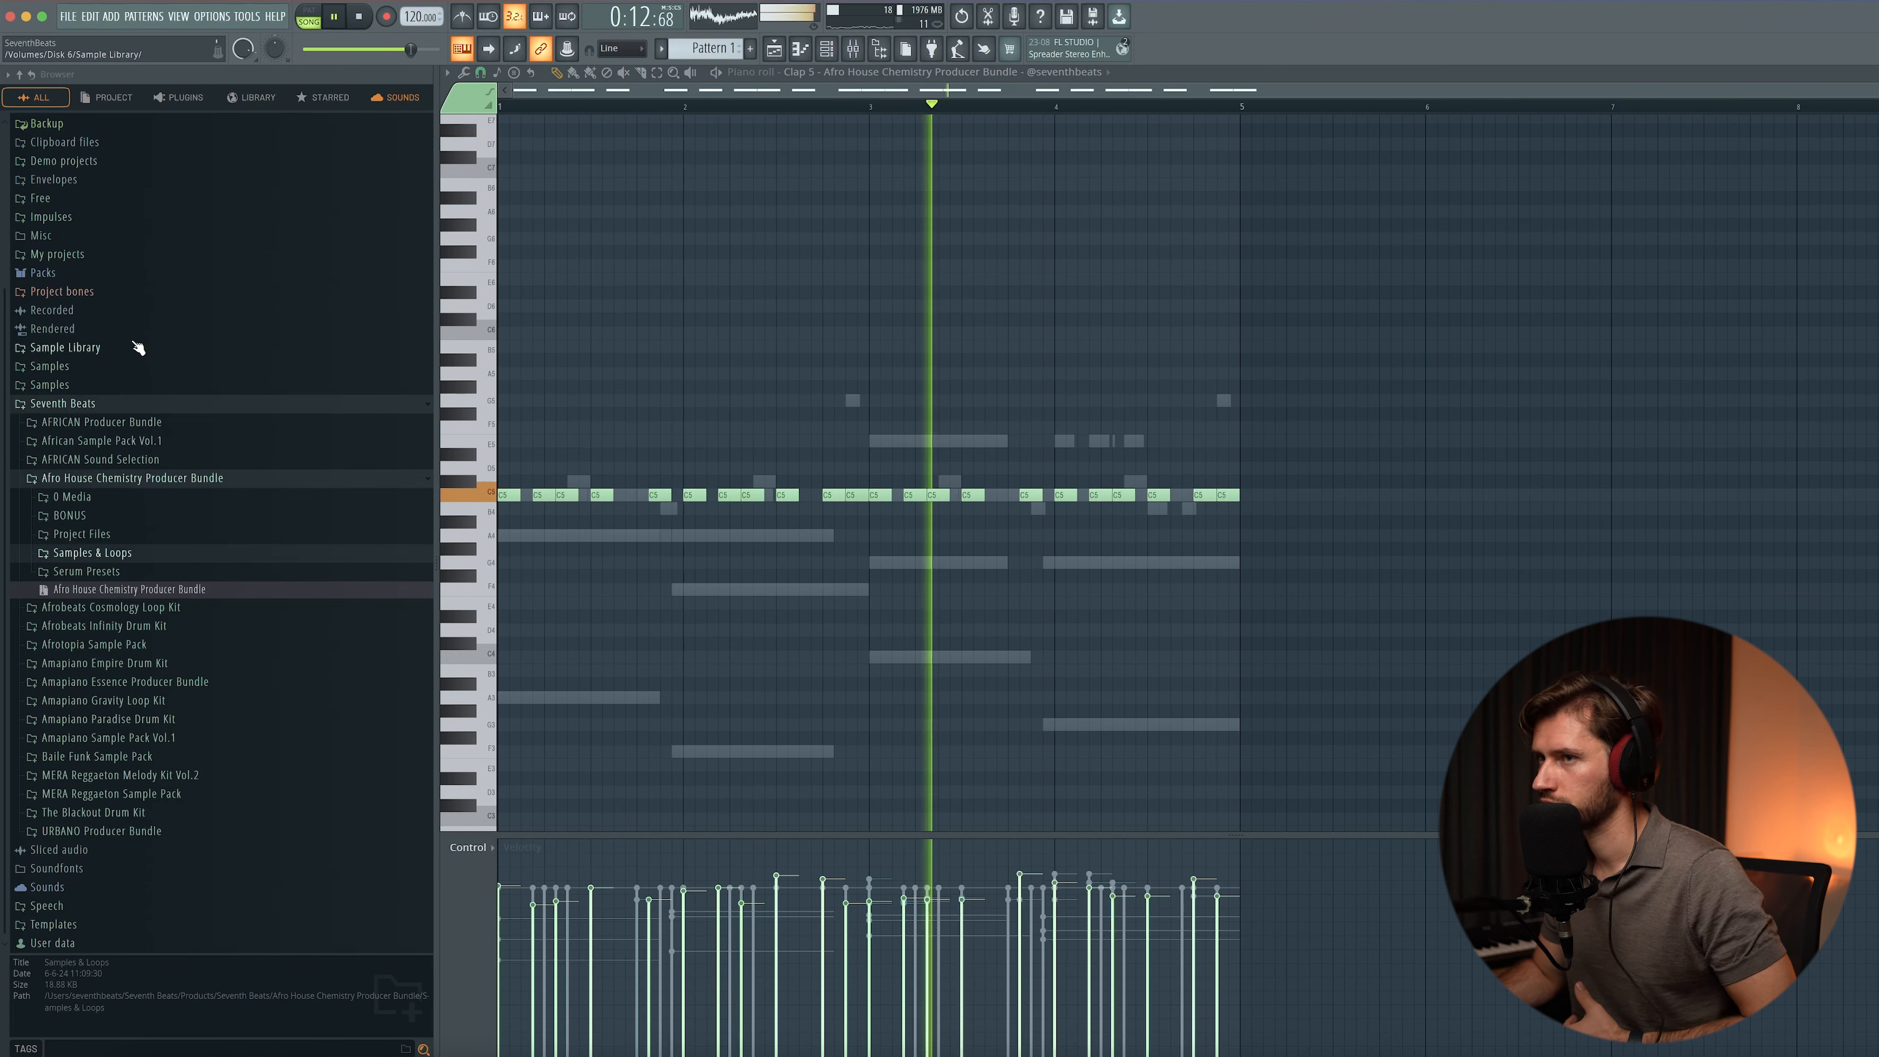
left_click(136, 480)
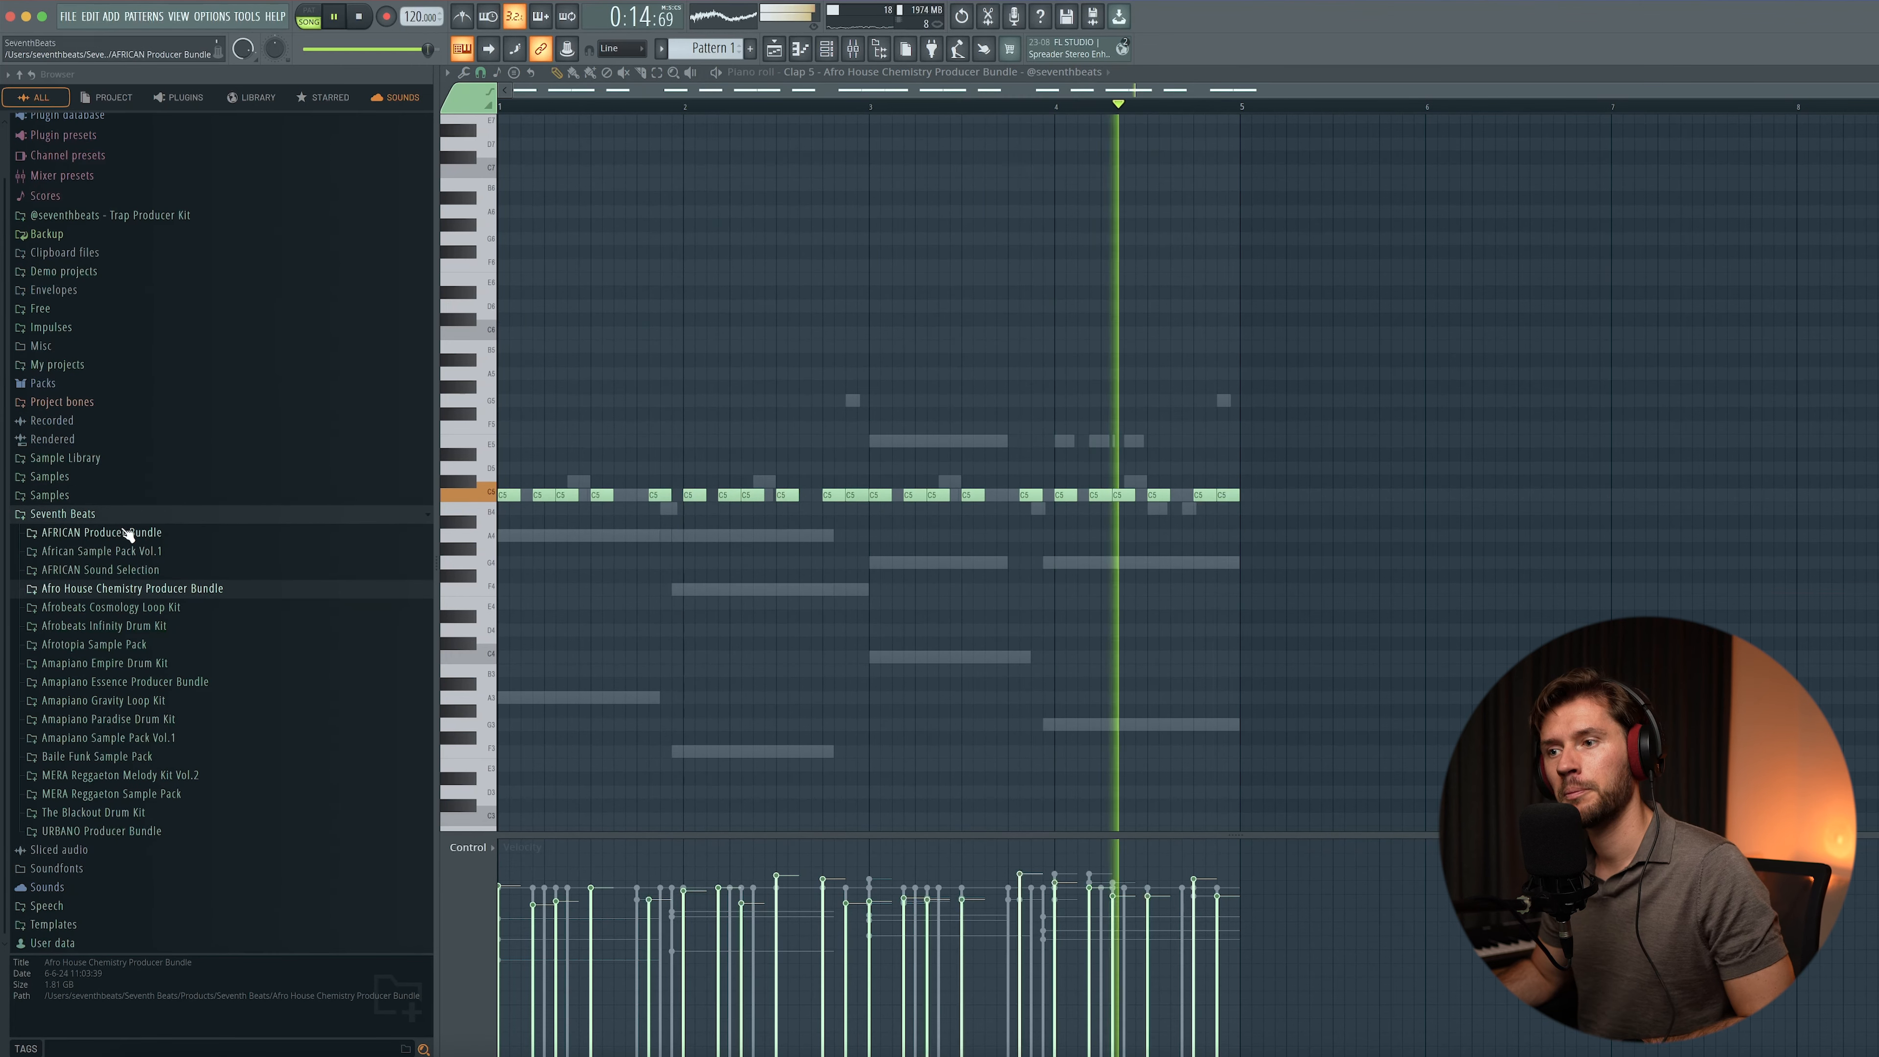
key("space")
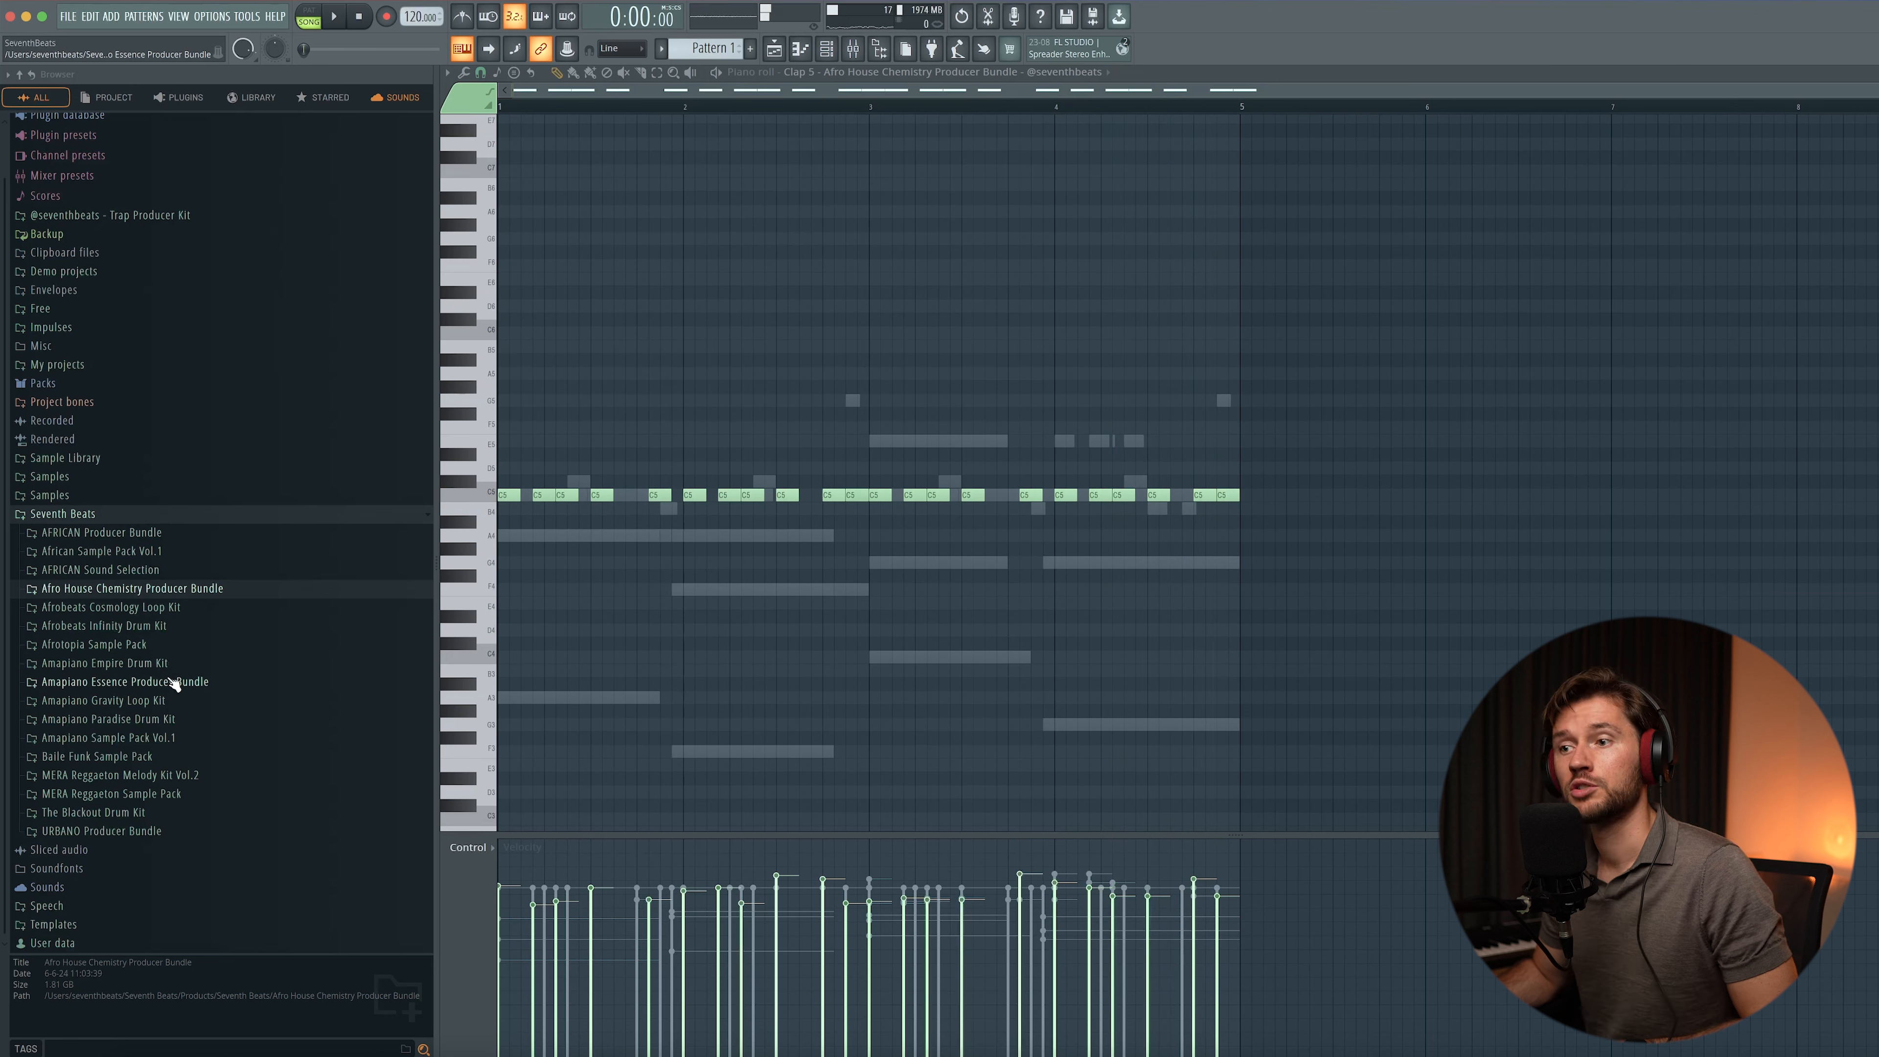
left_click(172, 681)
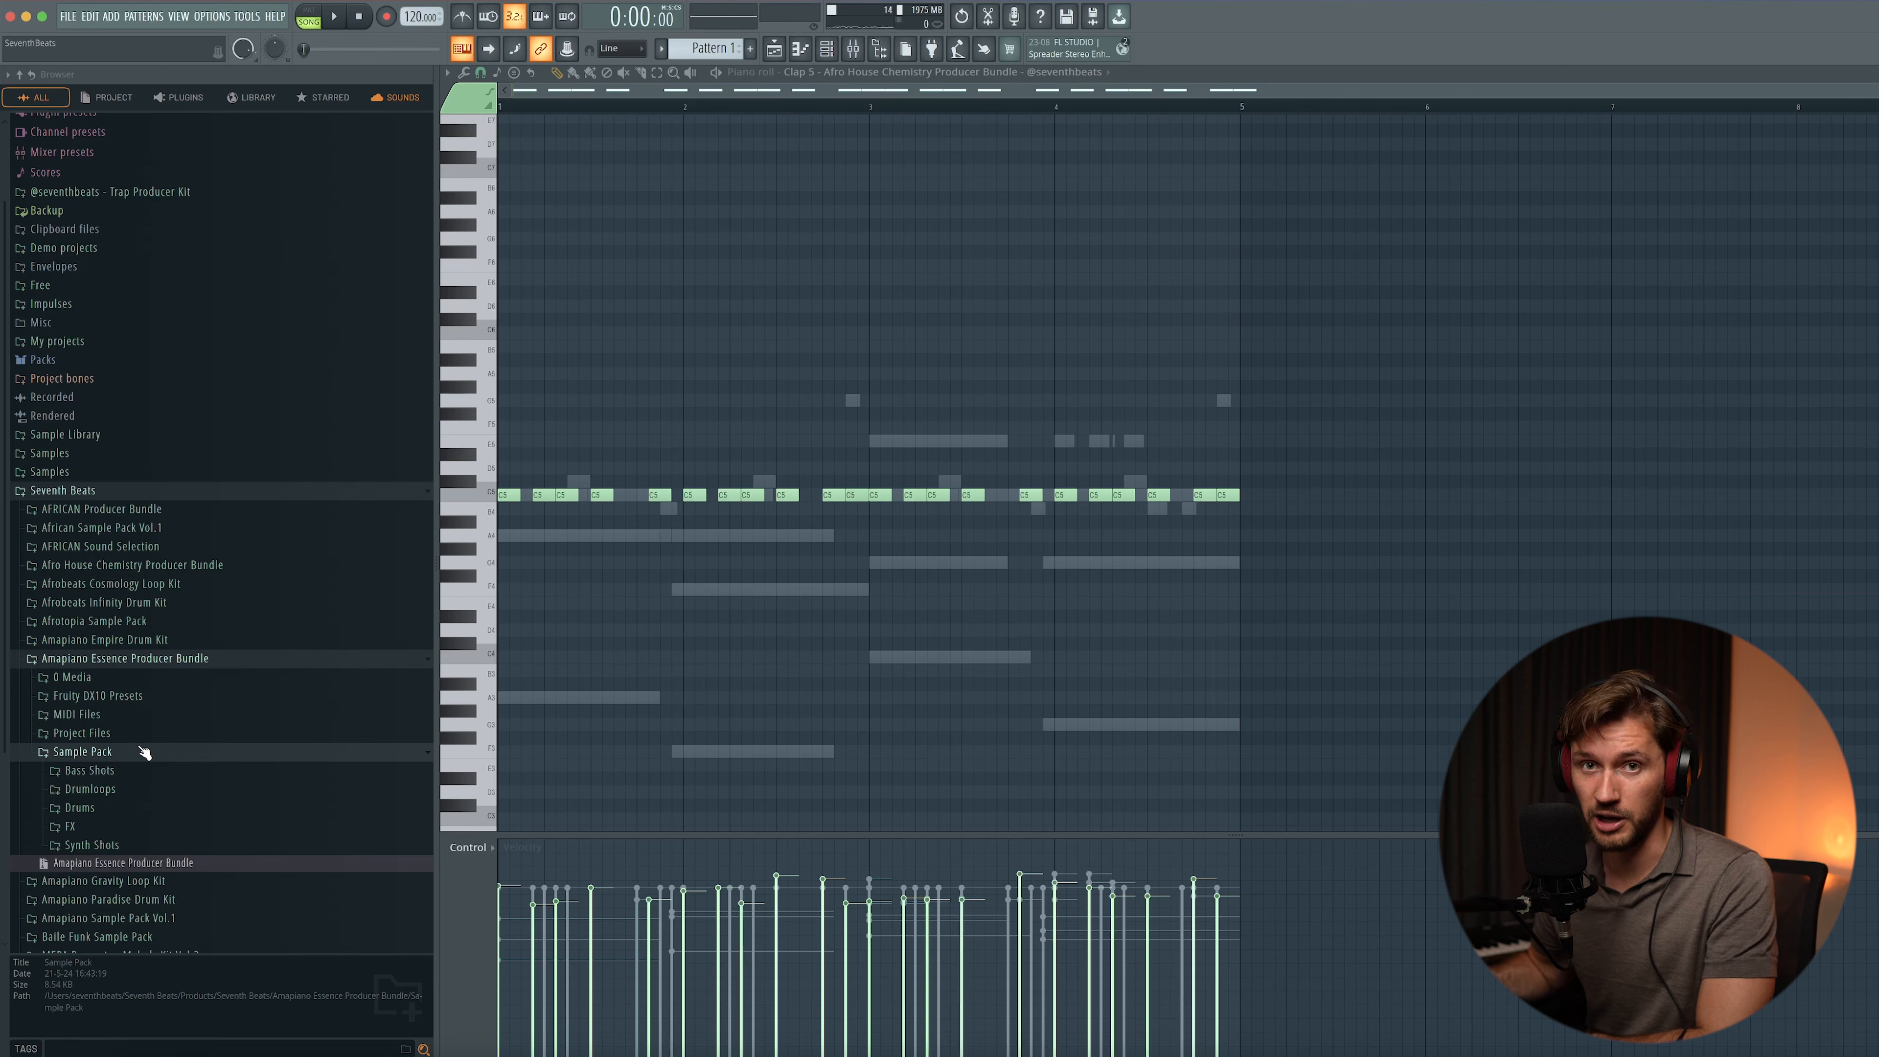
left_click(104, 789)
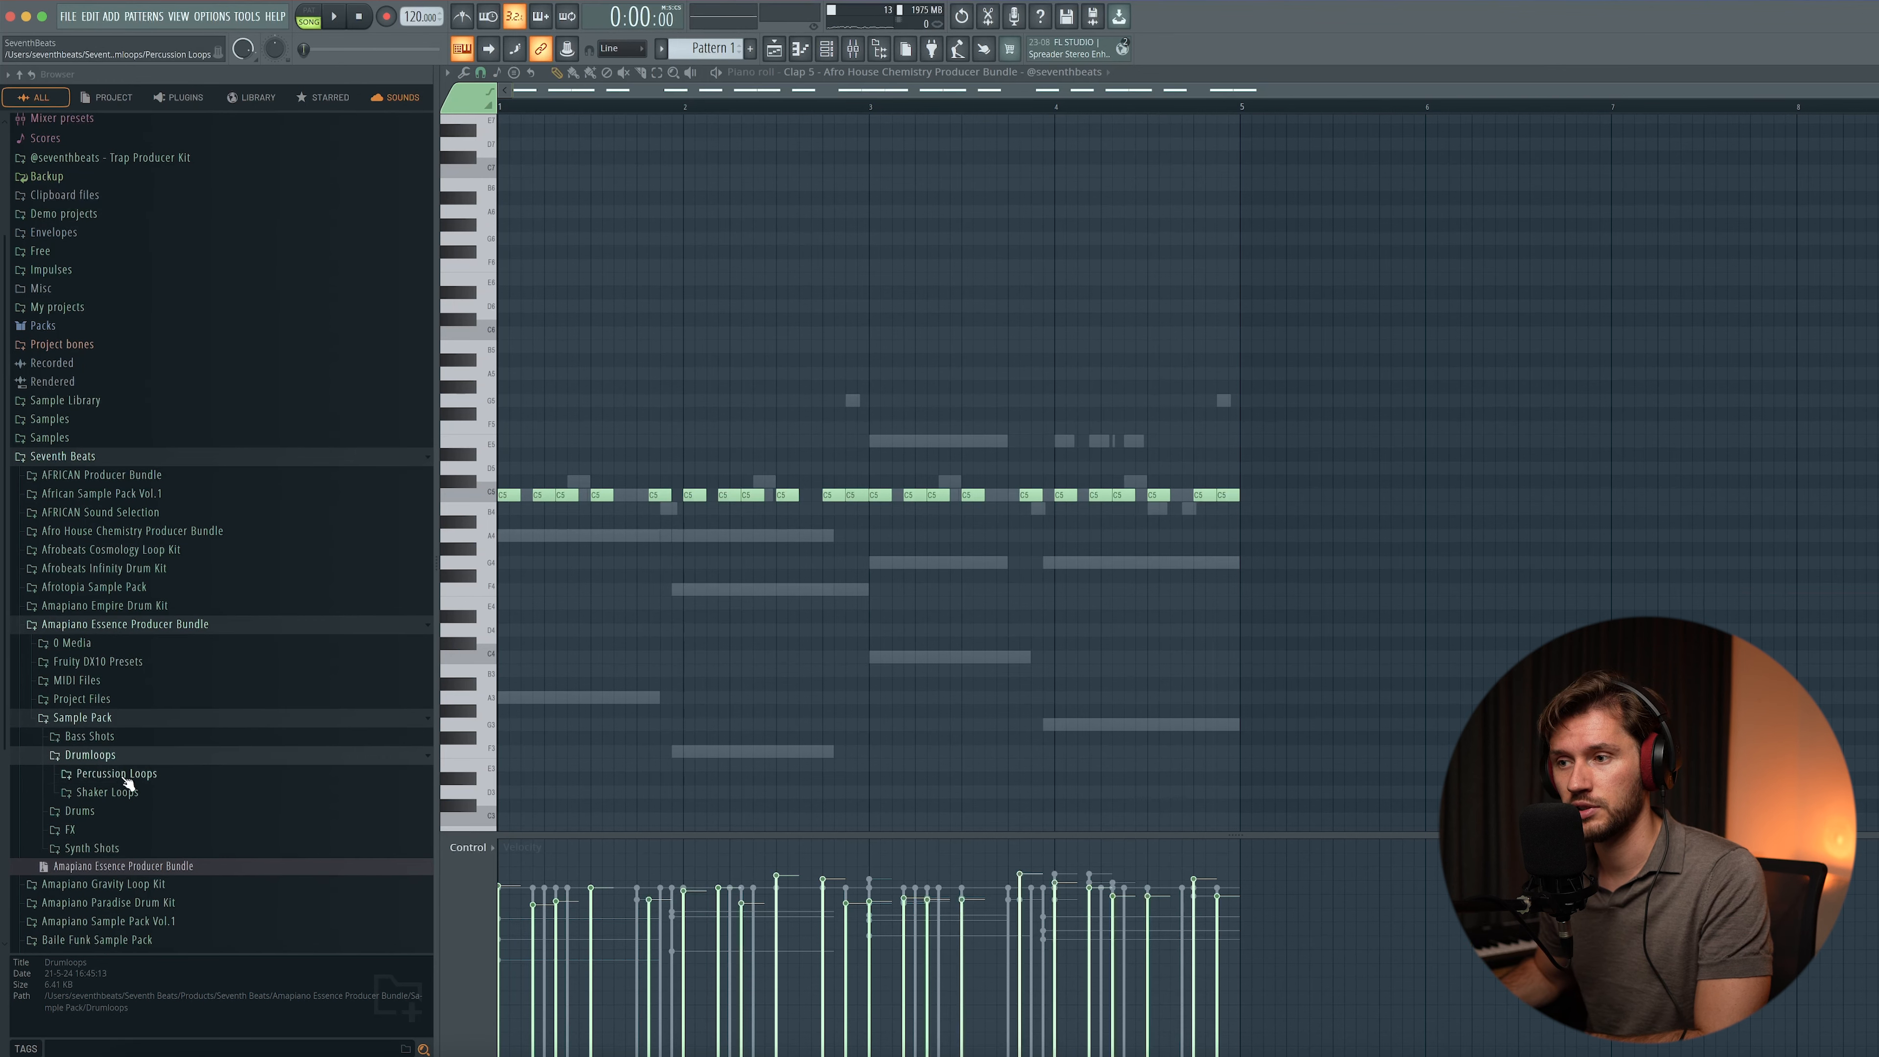
left_click(122, 775)
key("F5")
left_click_drag(148, 743, 735, 399)
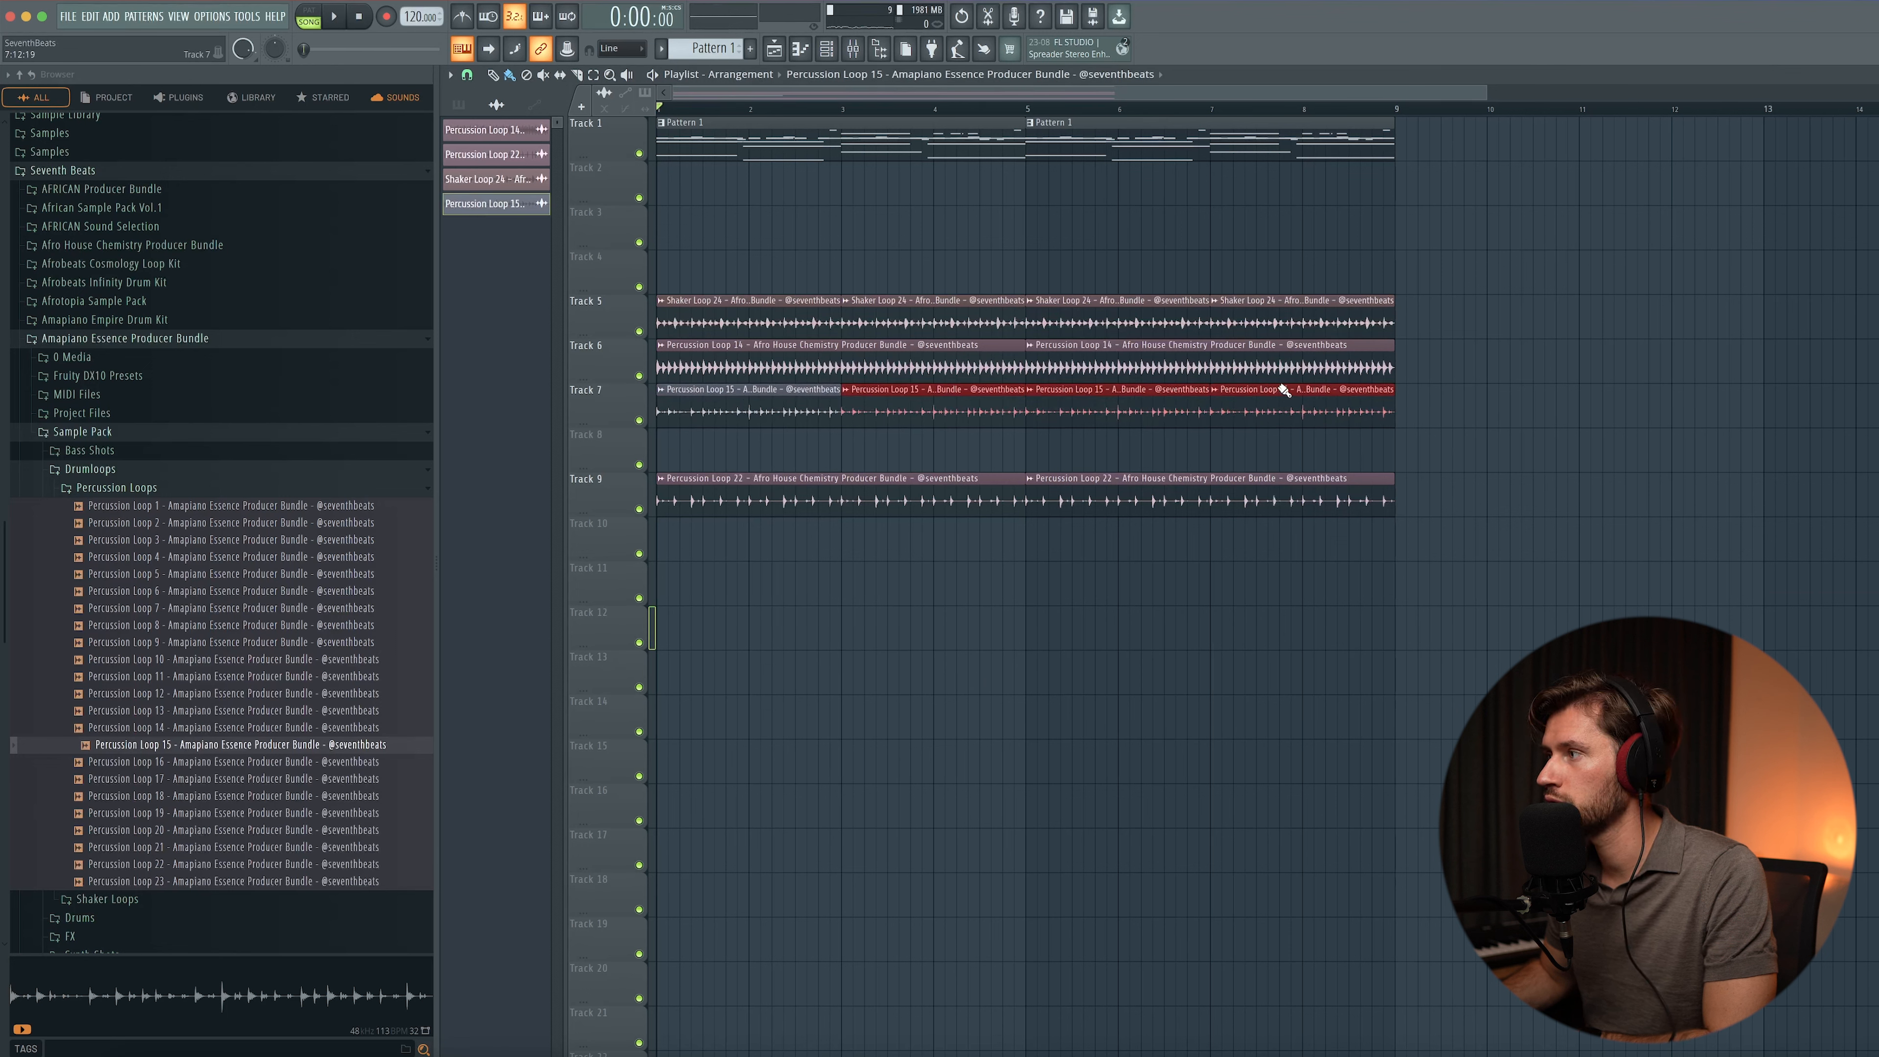
- Route the kick, percussion and clap channels to mixer tracks 1 to 5 and lower the volumes of tracks 2 to 4
key("space")
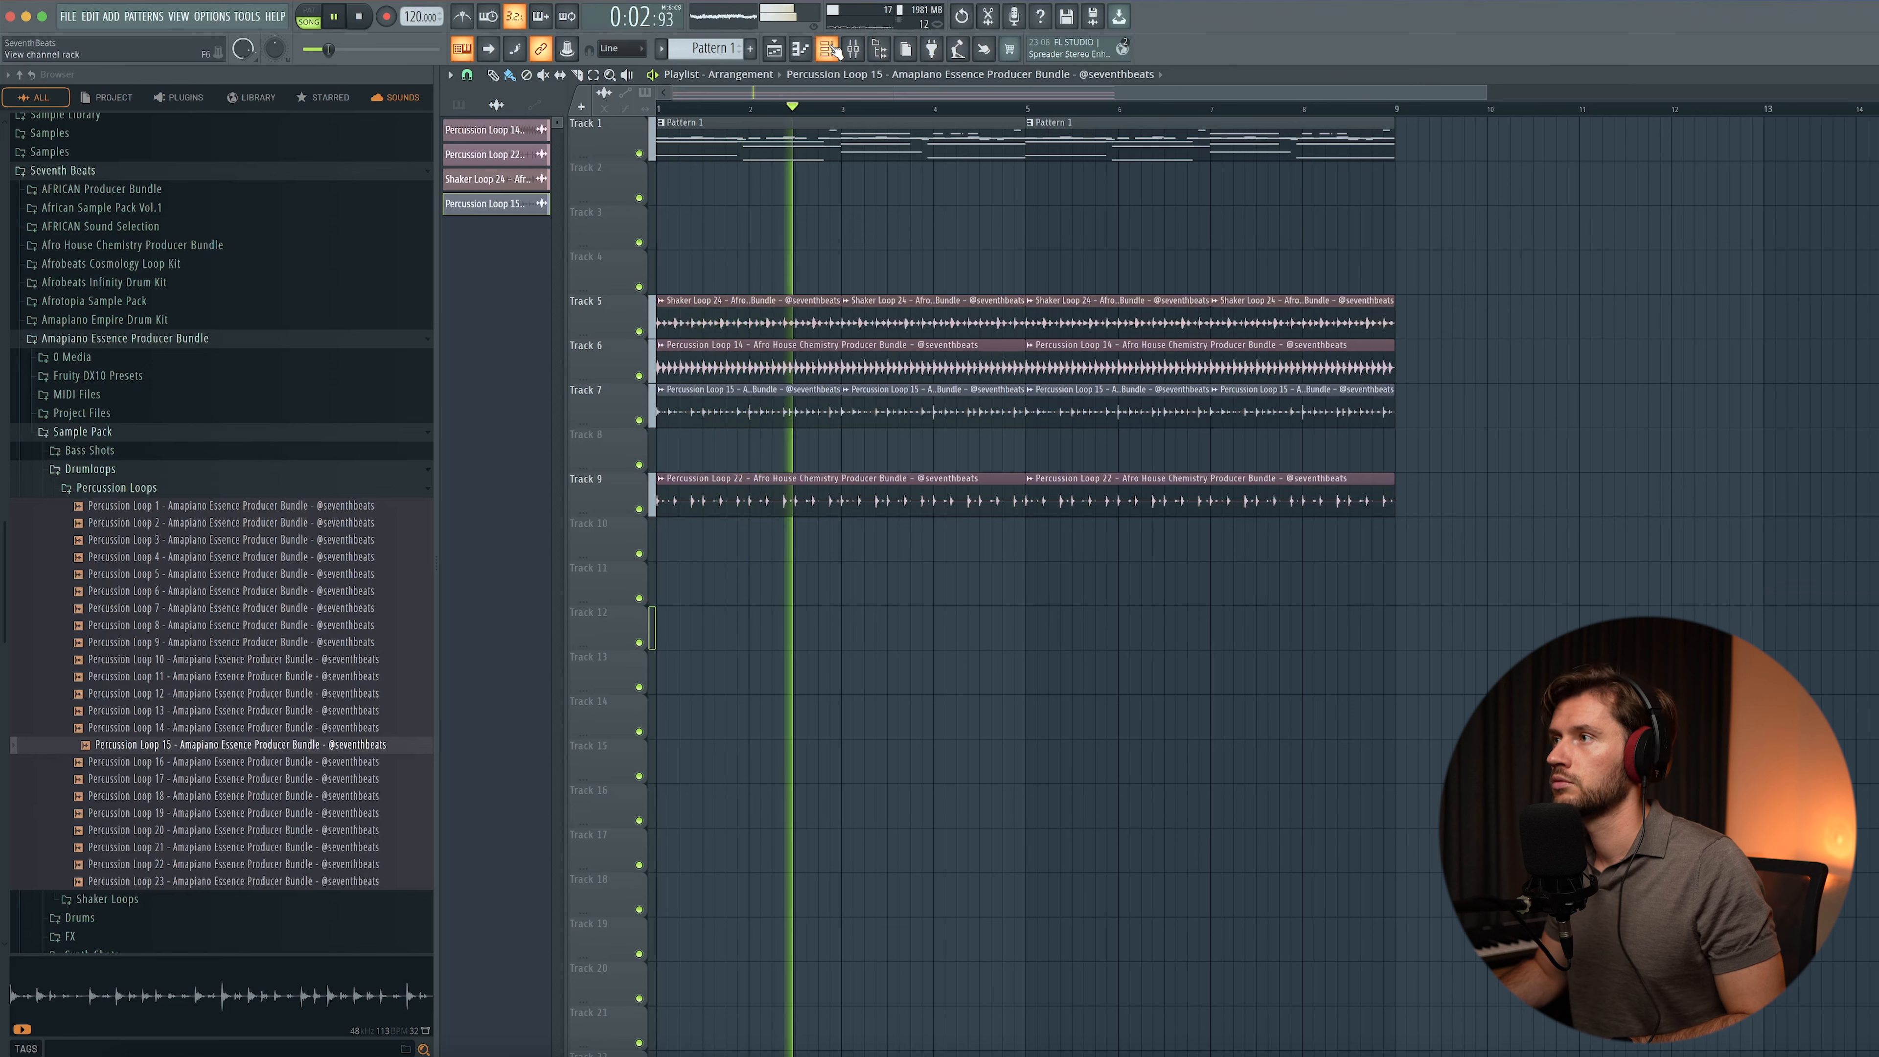
key("F6")
left_click(661, 419)
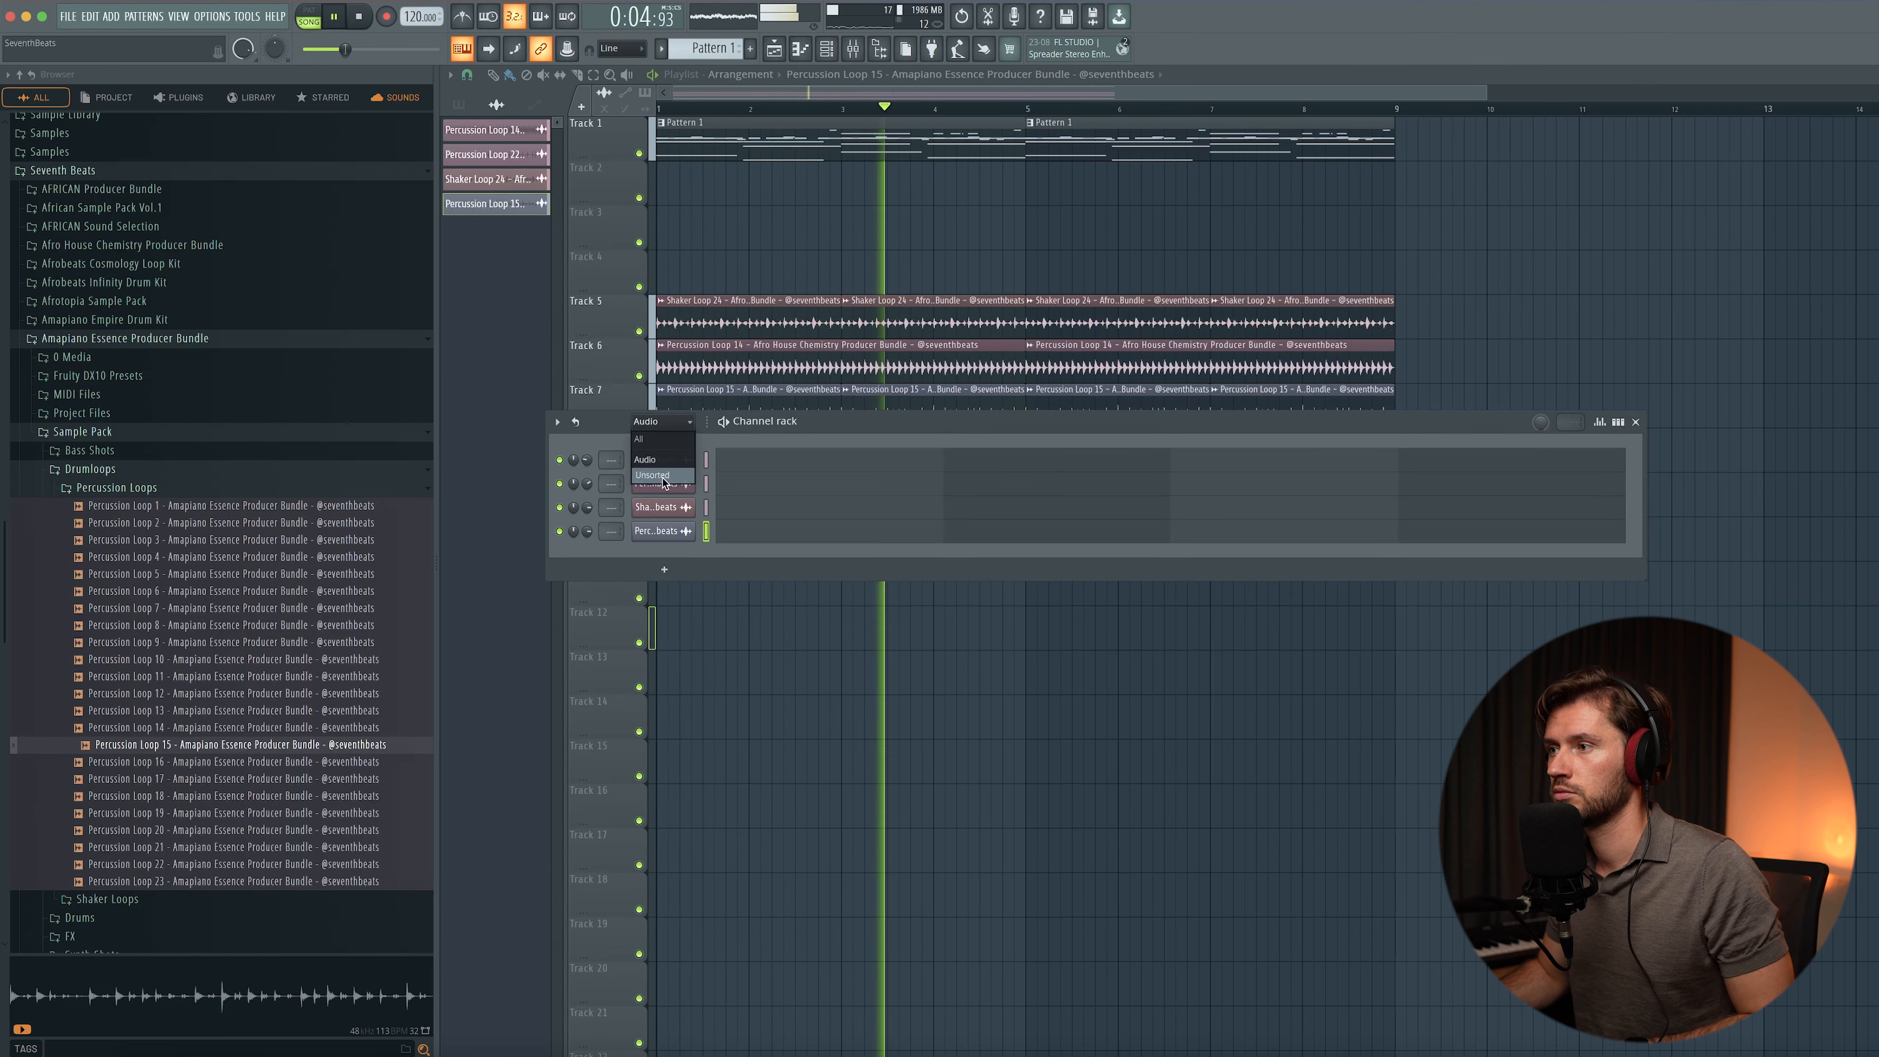
left_click(651, 448)
left_click_drag(707, 532, 707, 606)
left_click(853, 48)
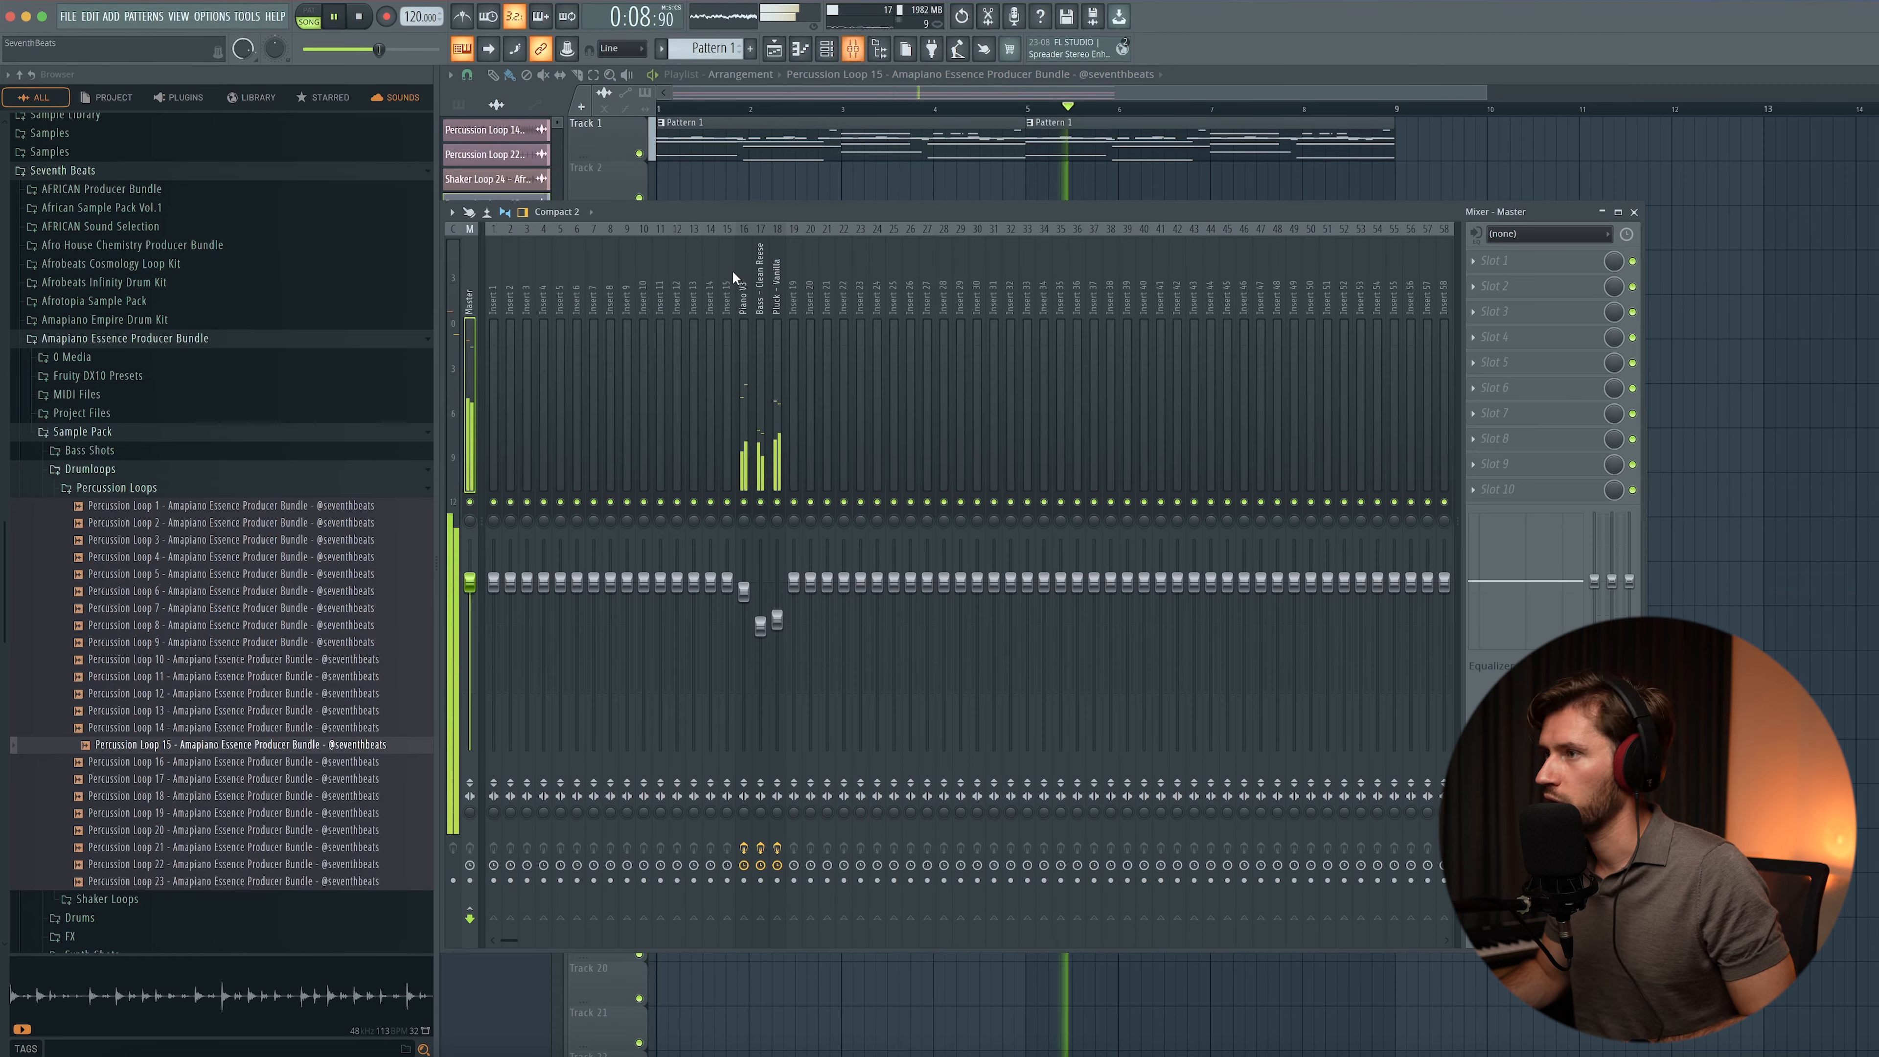
right_click(499, 290)
mouse_move(576, 403)
left_click(702, 420)
key("space")
key("F9")
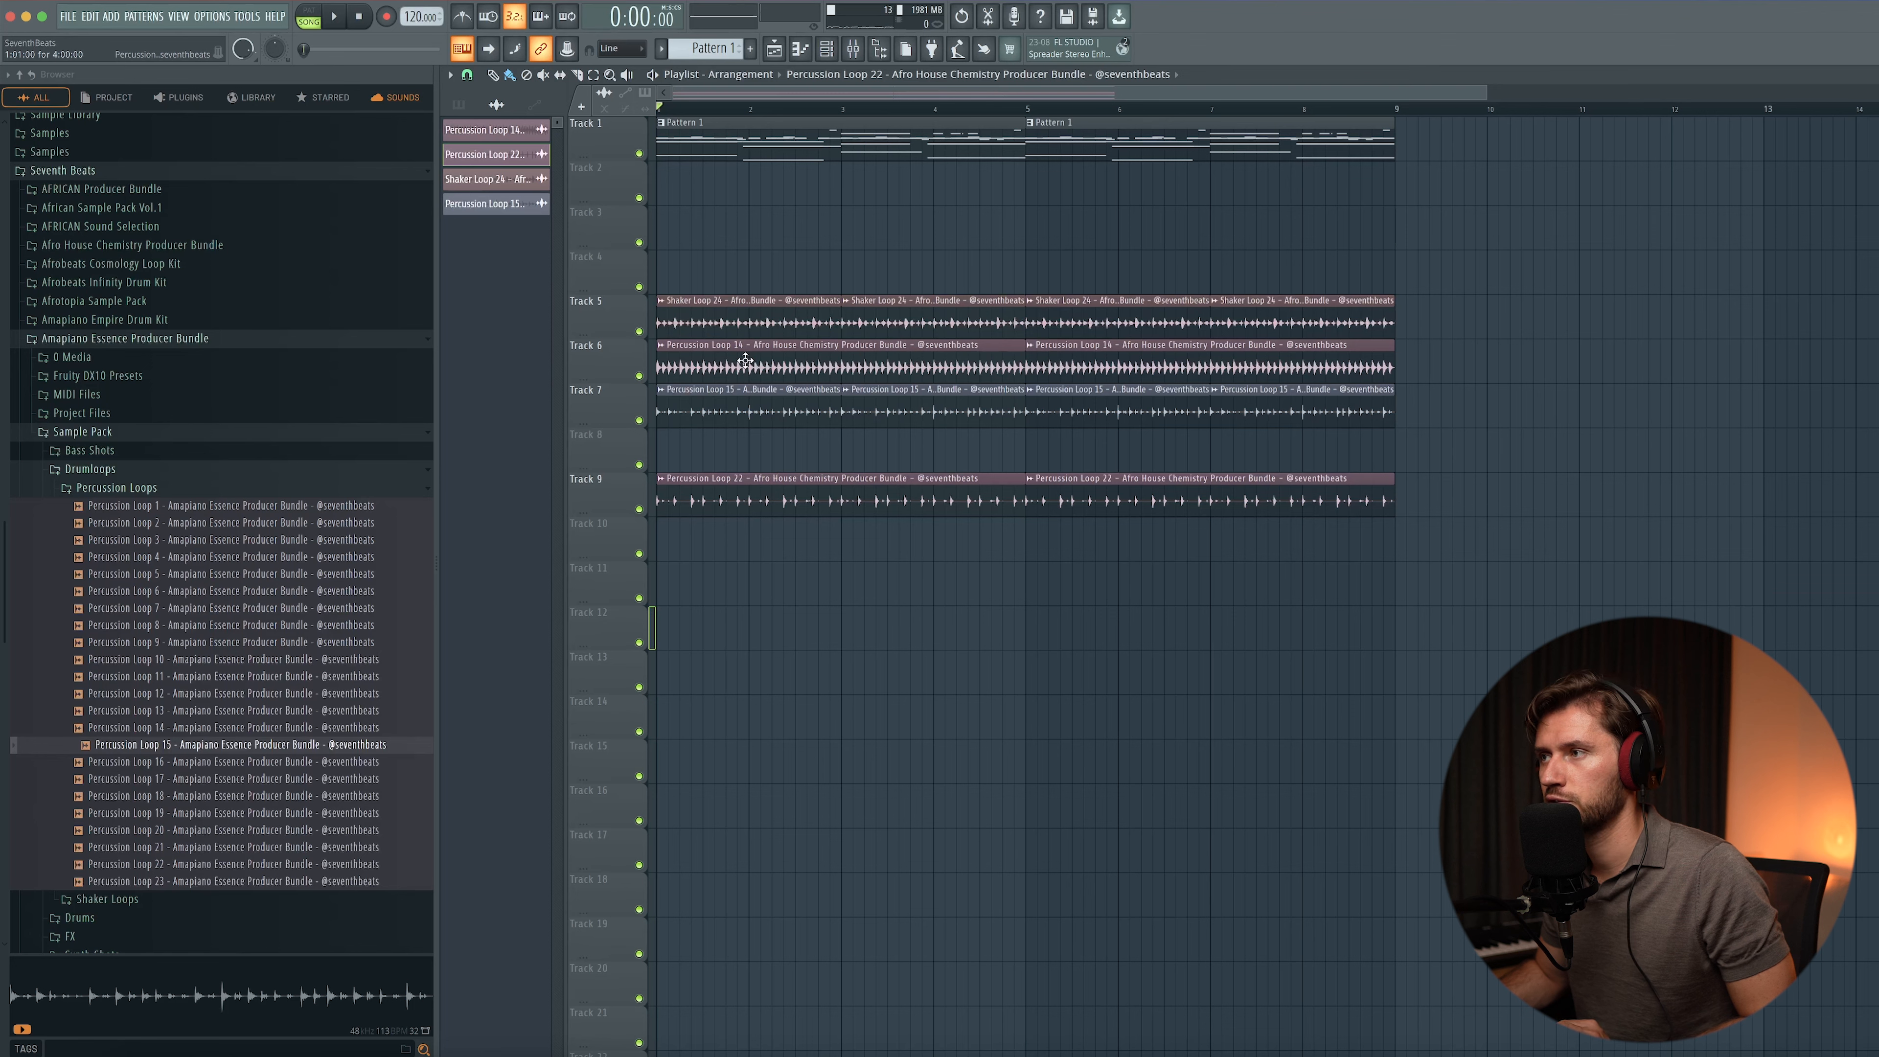
- Route the Percussion Loop 15 clip to mixer track 6 and lower that track's volume slightly
double_click(749, 318)
double_click(744, 413)
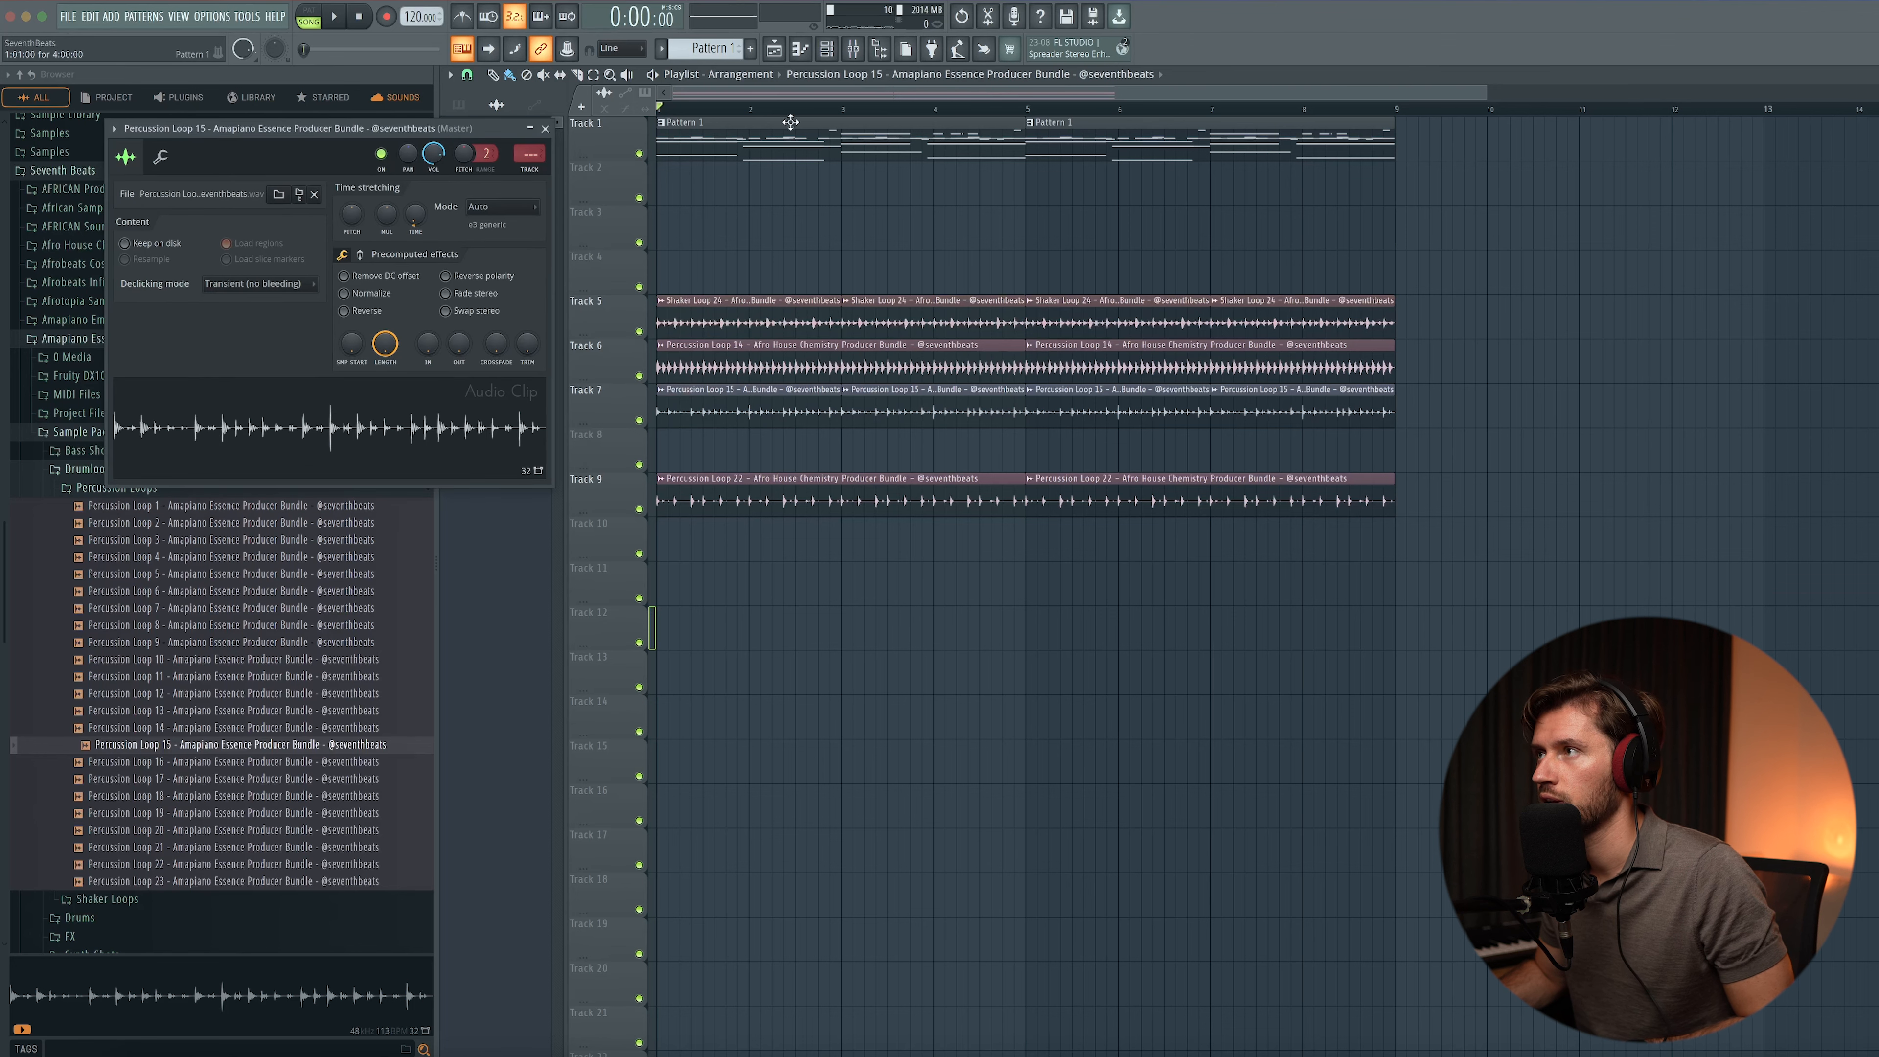
left_click(855, 51)
left_click(545, 128)
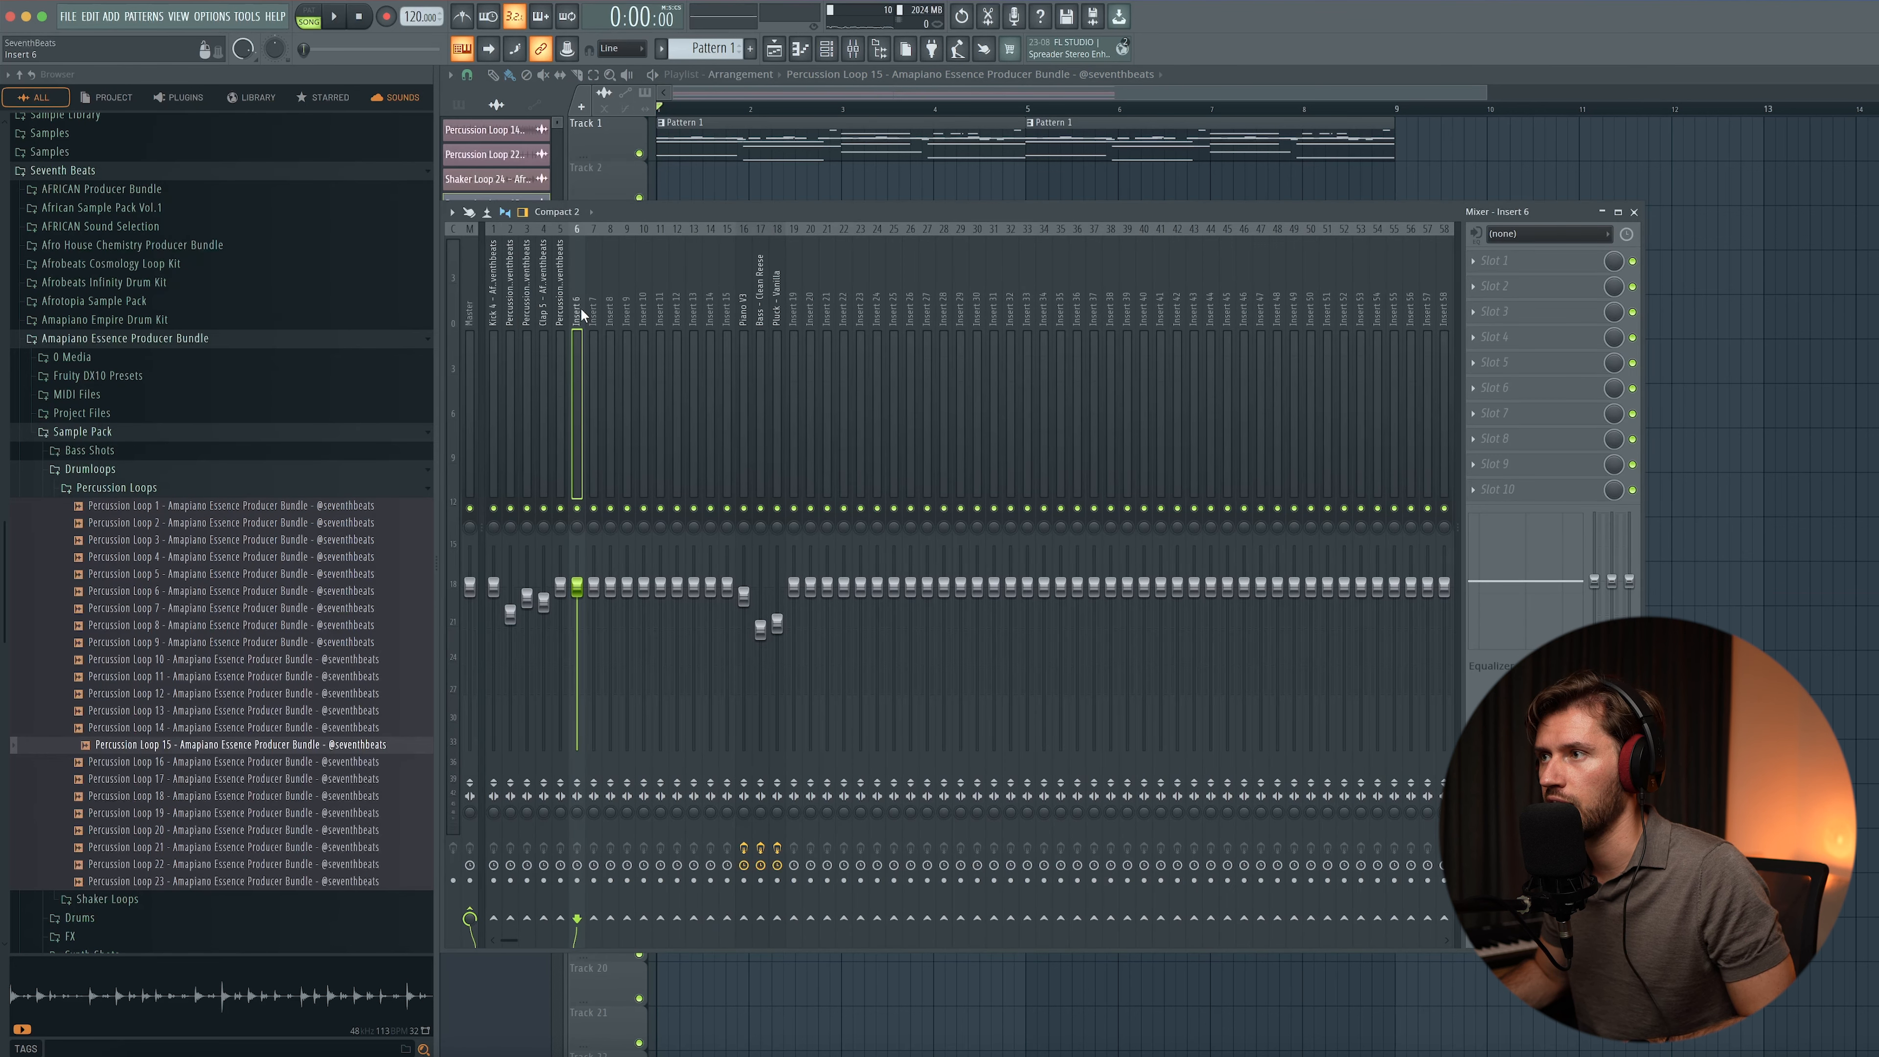
key("ctrl+l")
left_click_drag(577, 596, 576, 606)
key("space")
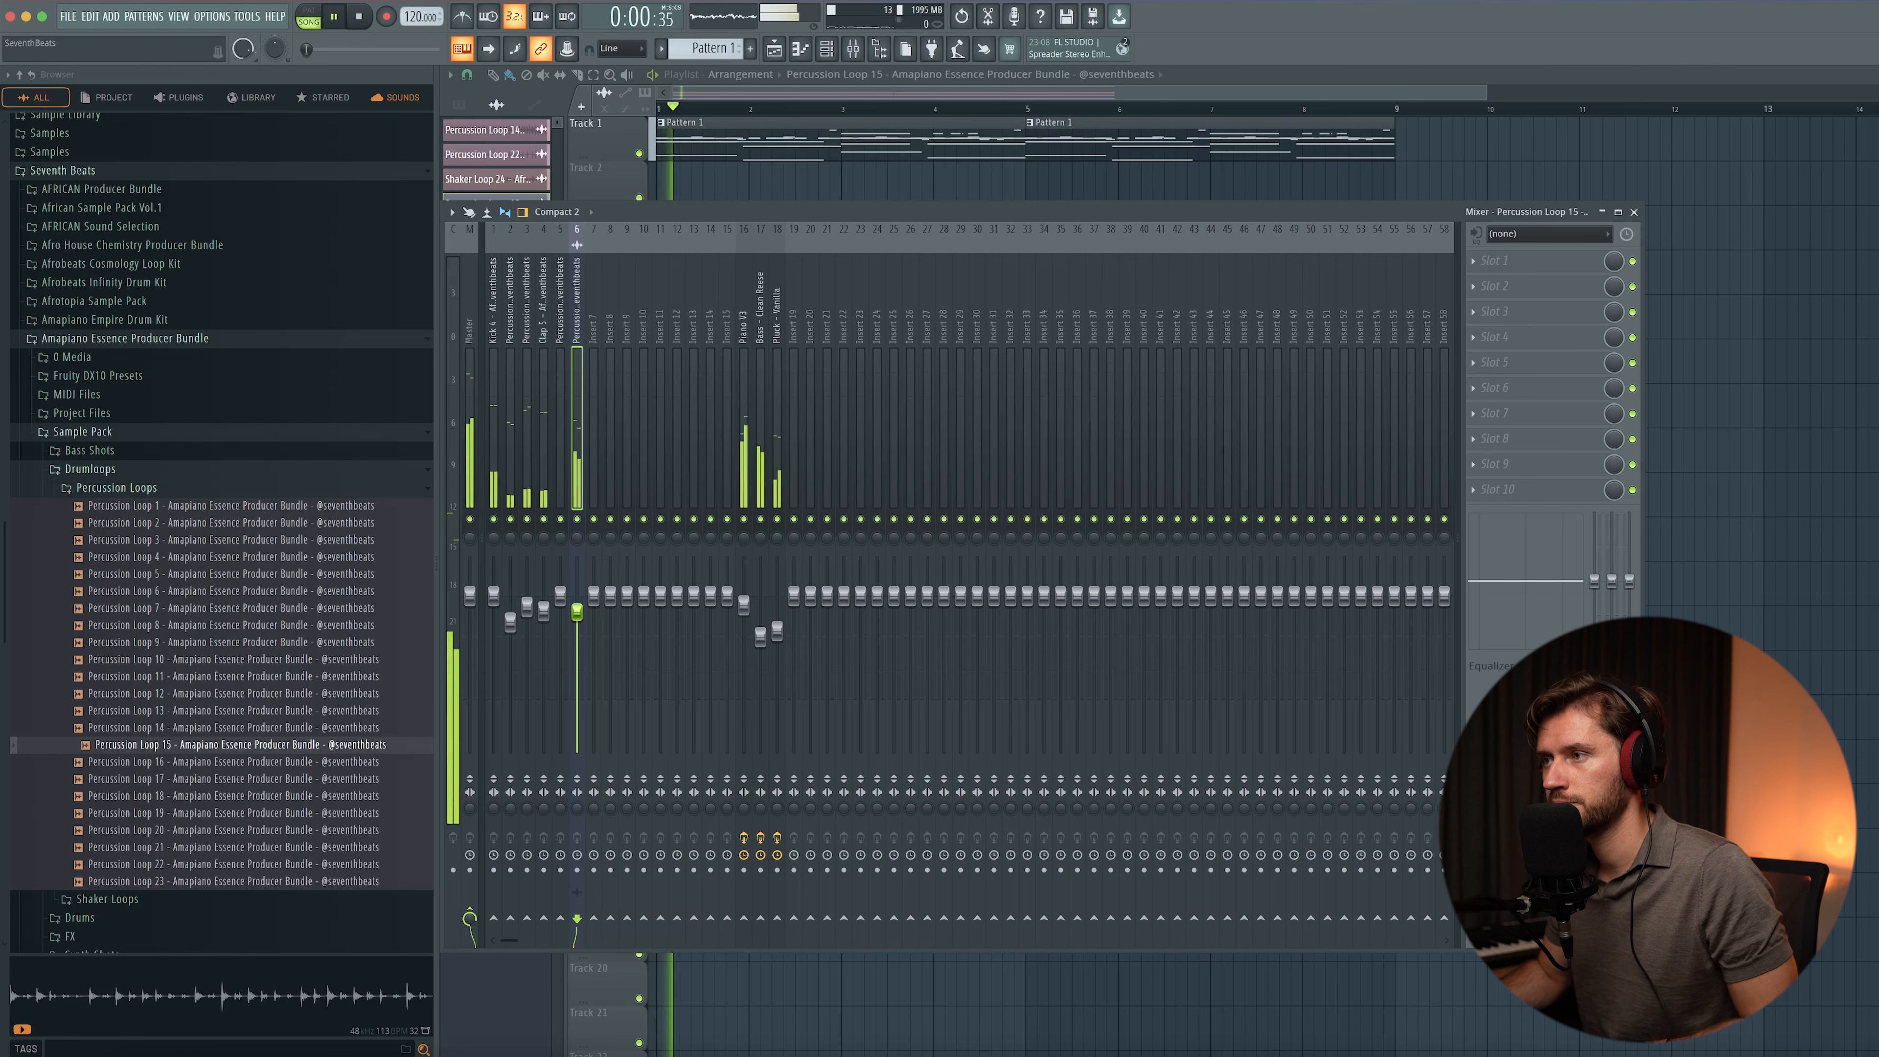
key("F9")
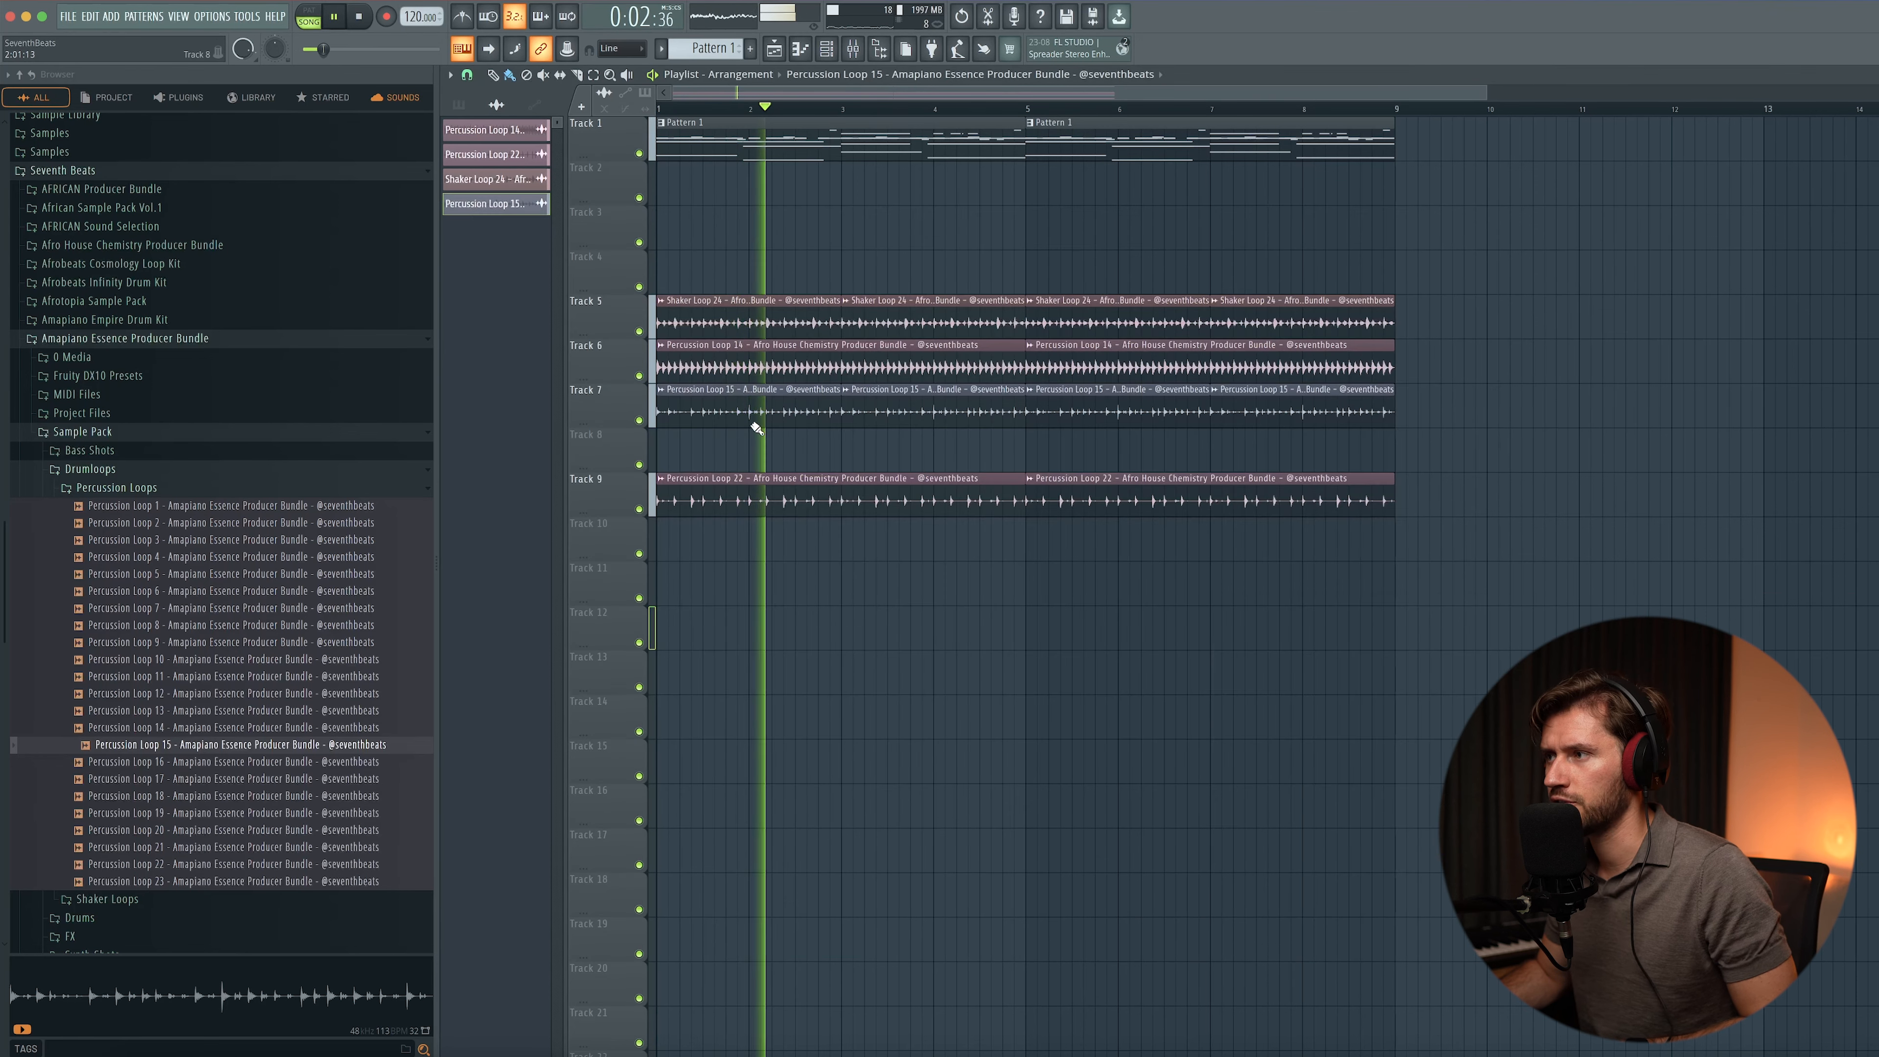
- Route the Percussion Loop 22 clip to mixer track 7 and lower its volume while the song plays
double_click(752, 497)
left_click(853, 48)
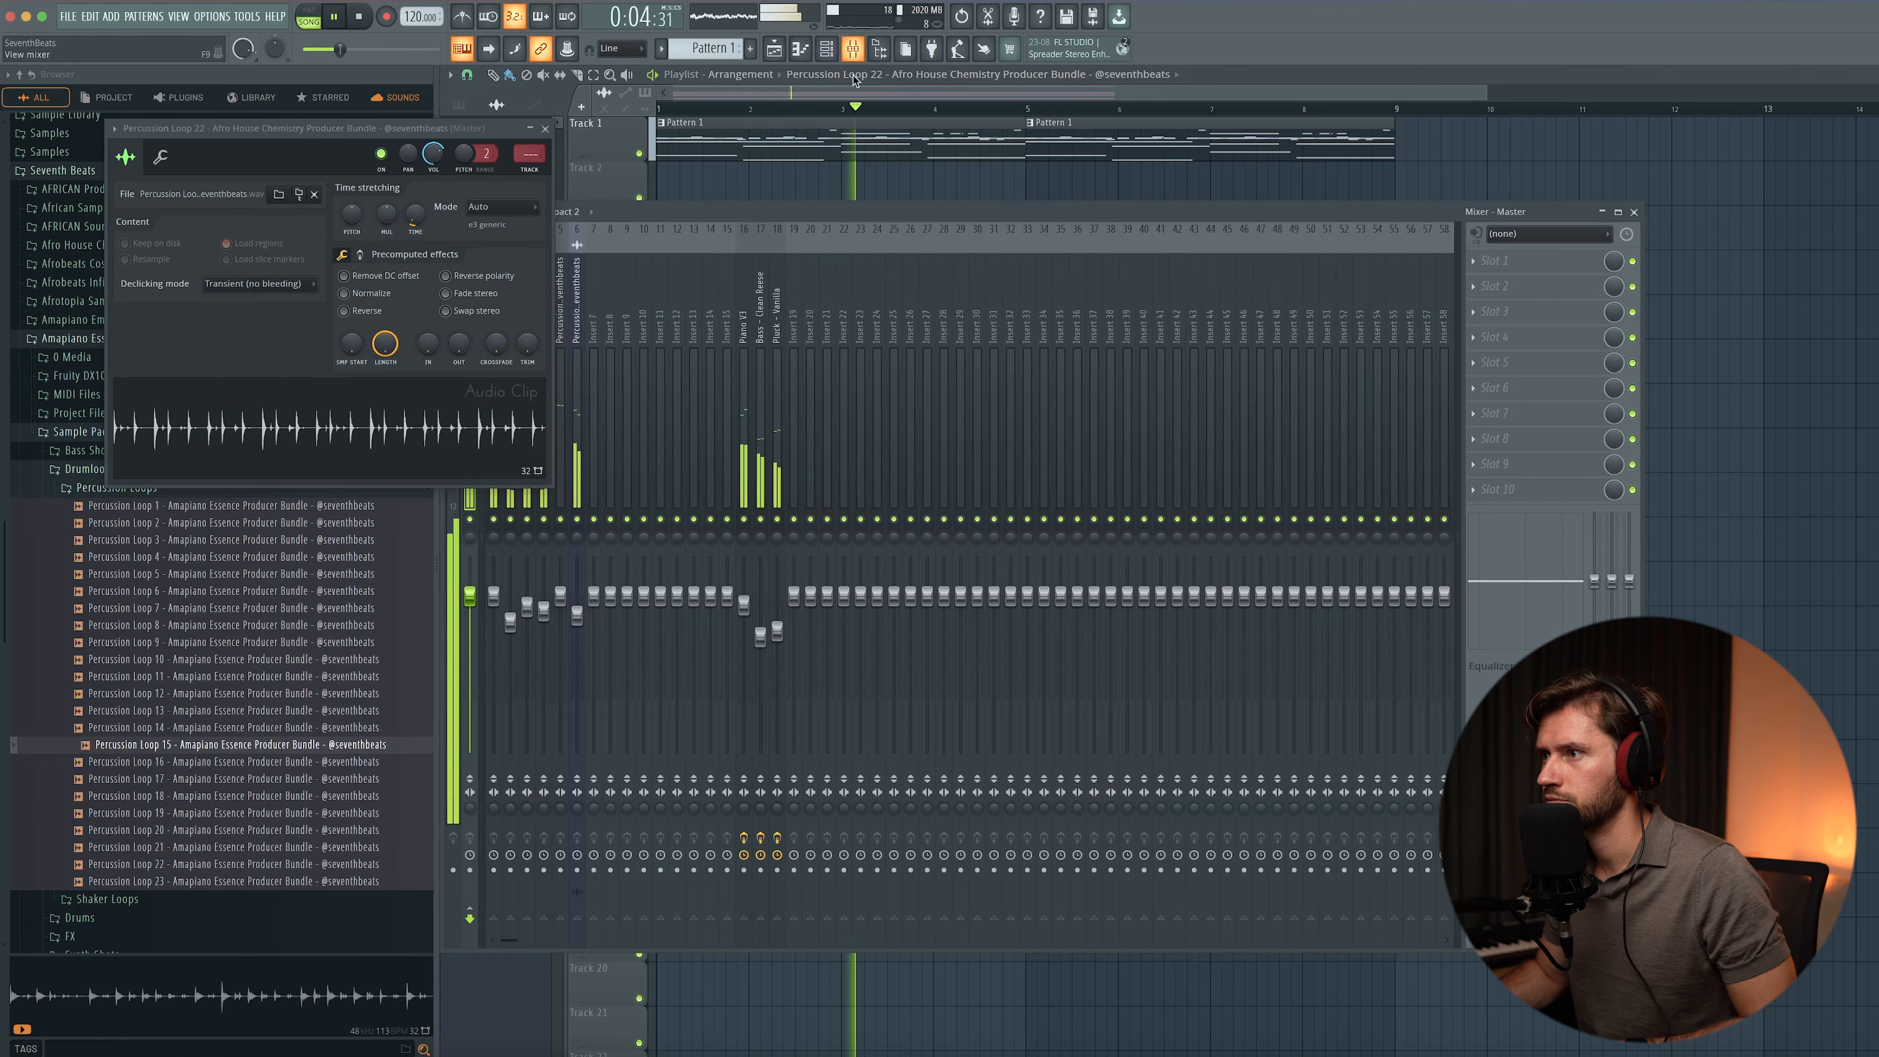
right_click(601, 310)
mouse_move(680, 407)
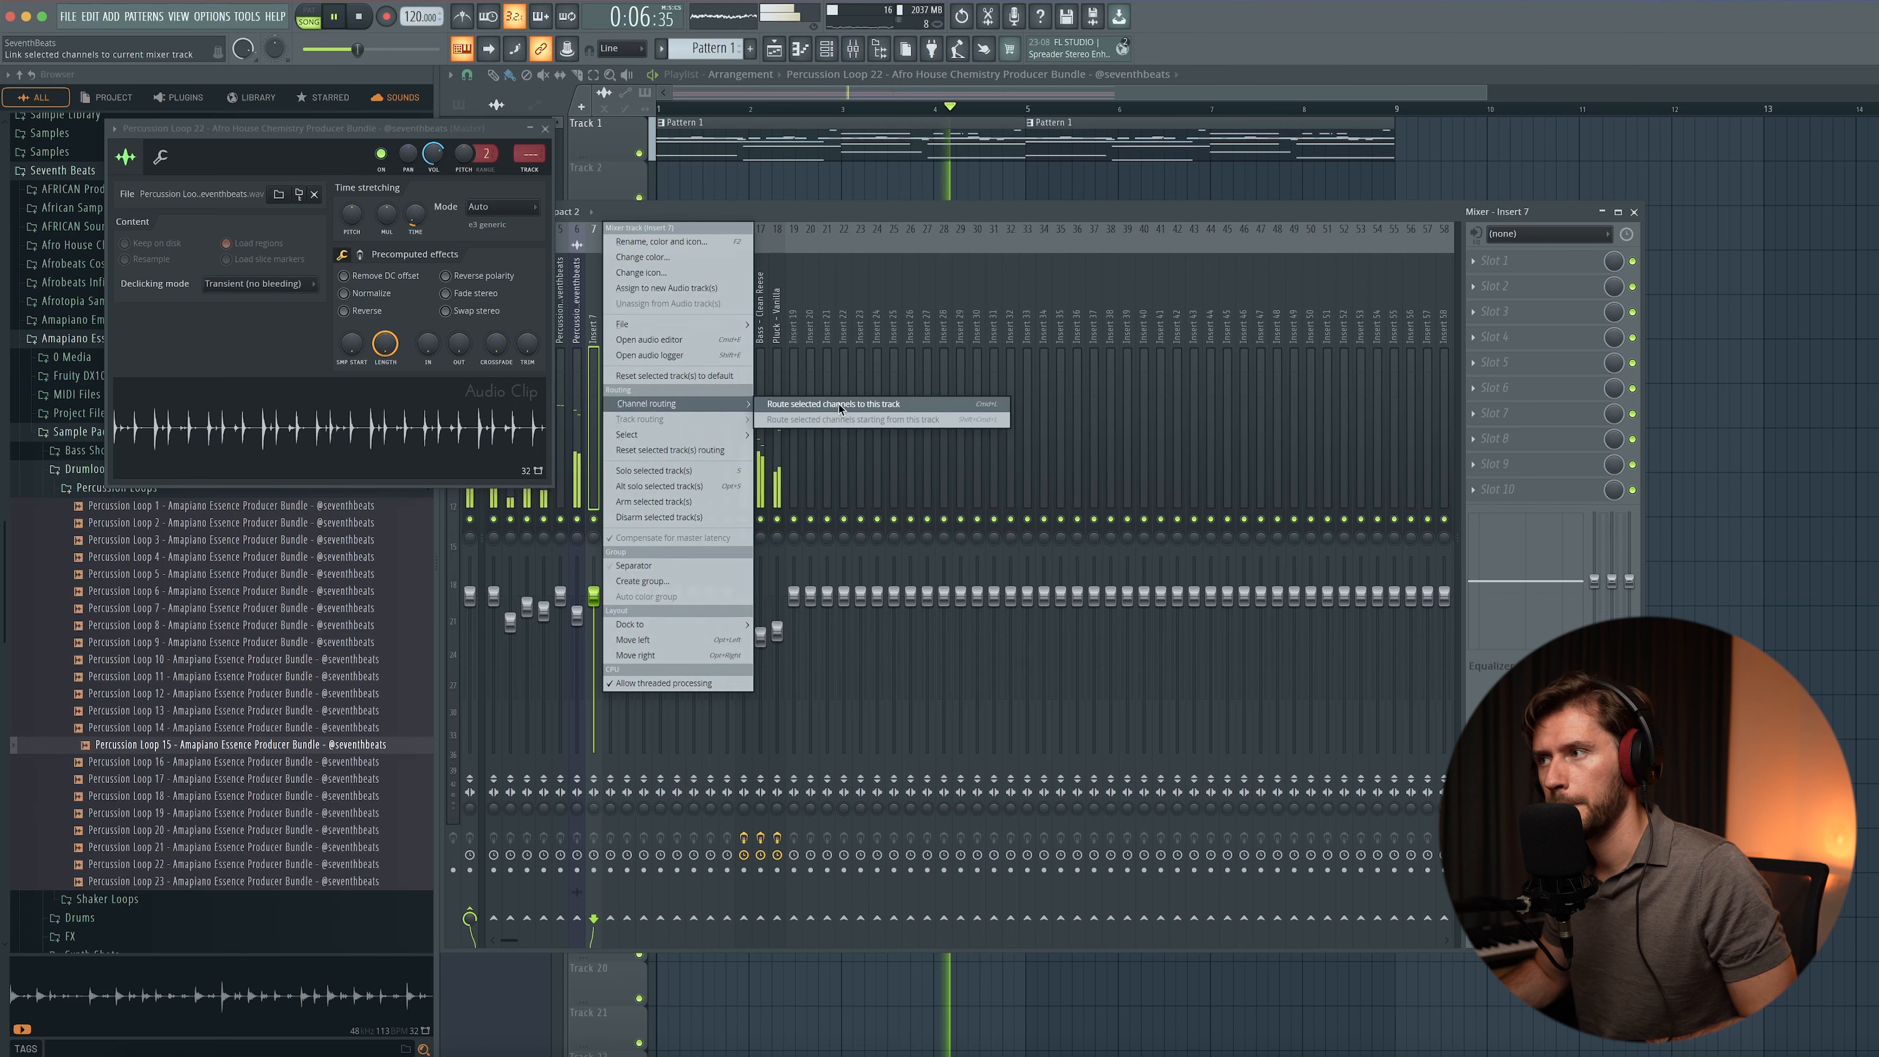
left_click(836, 403)
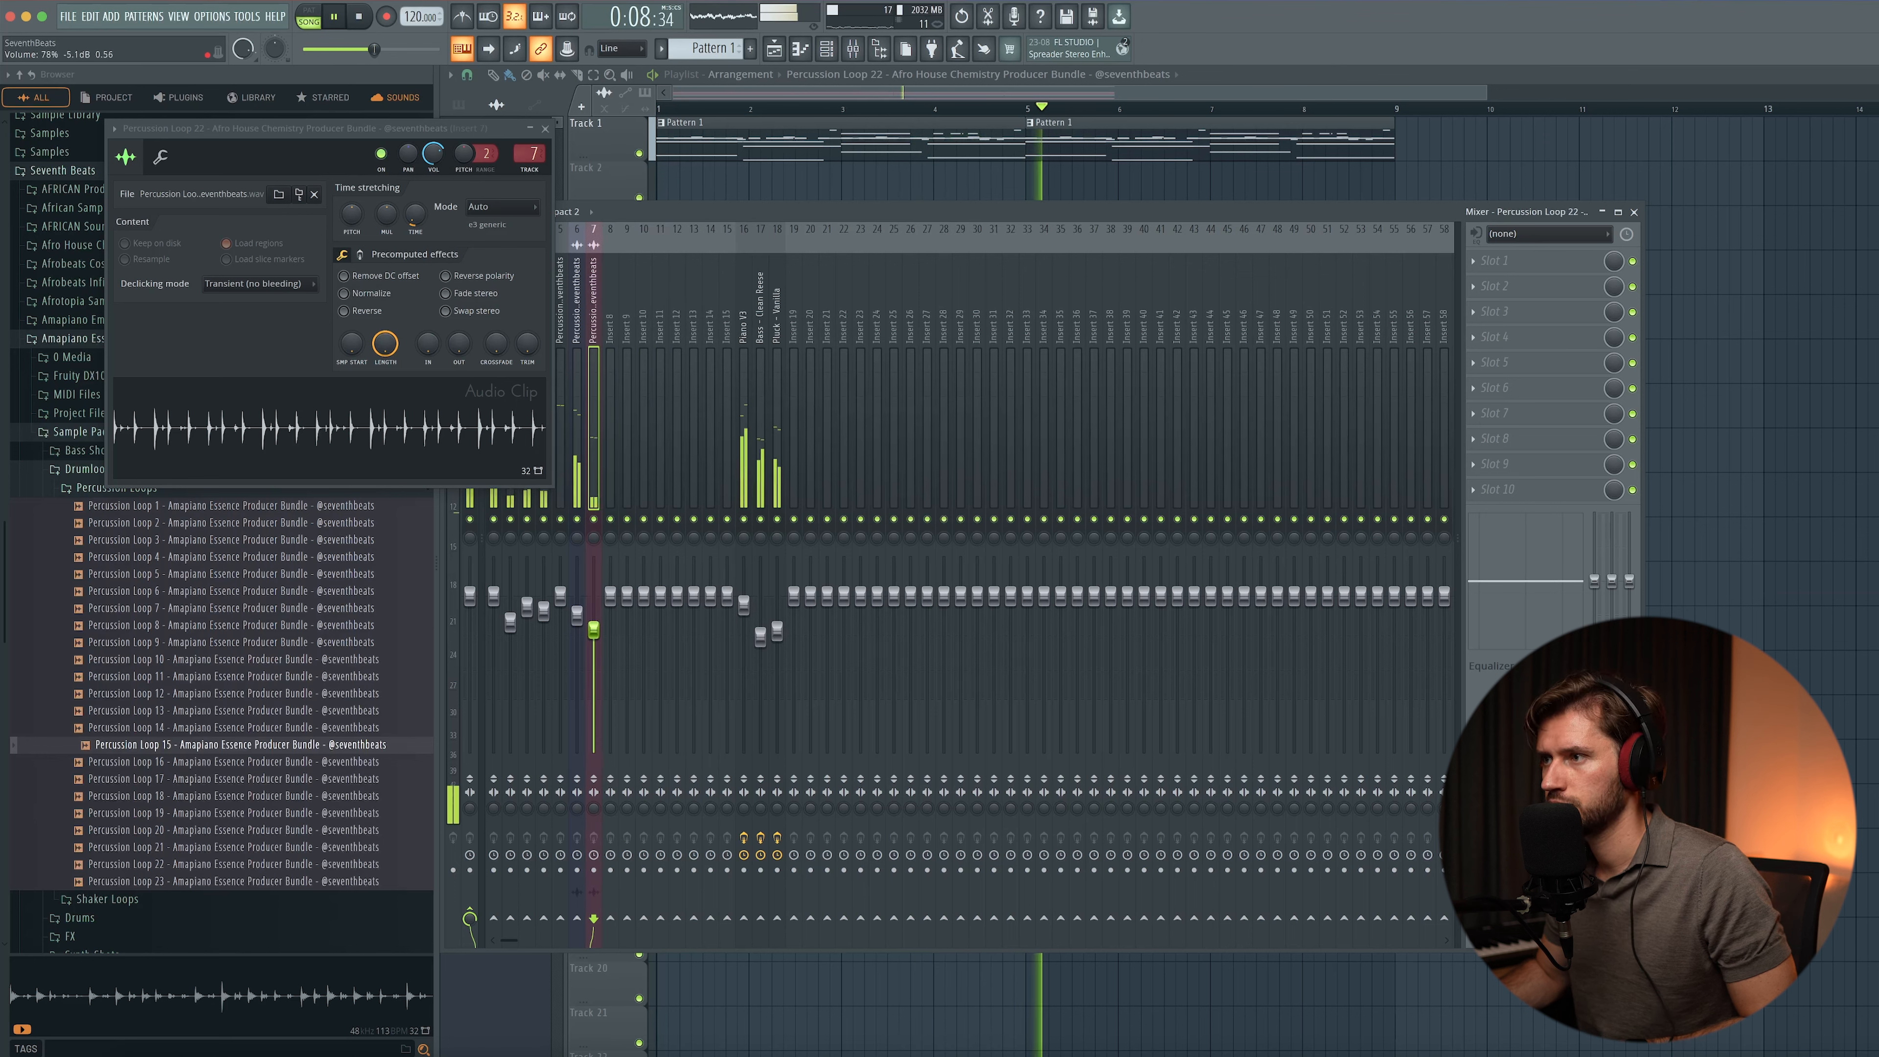
left_click(547, 130)
key("F9")
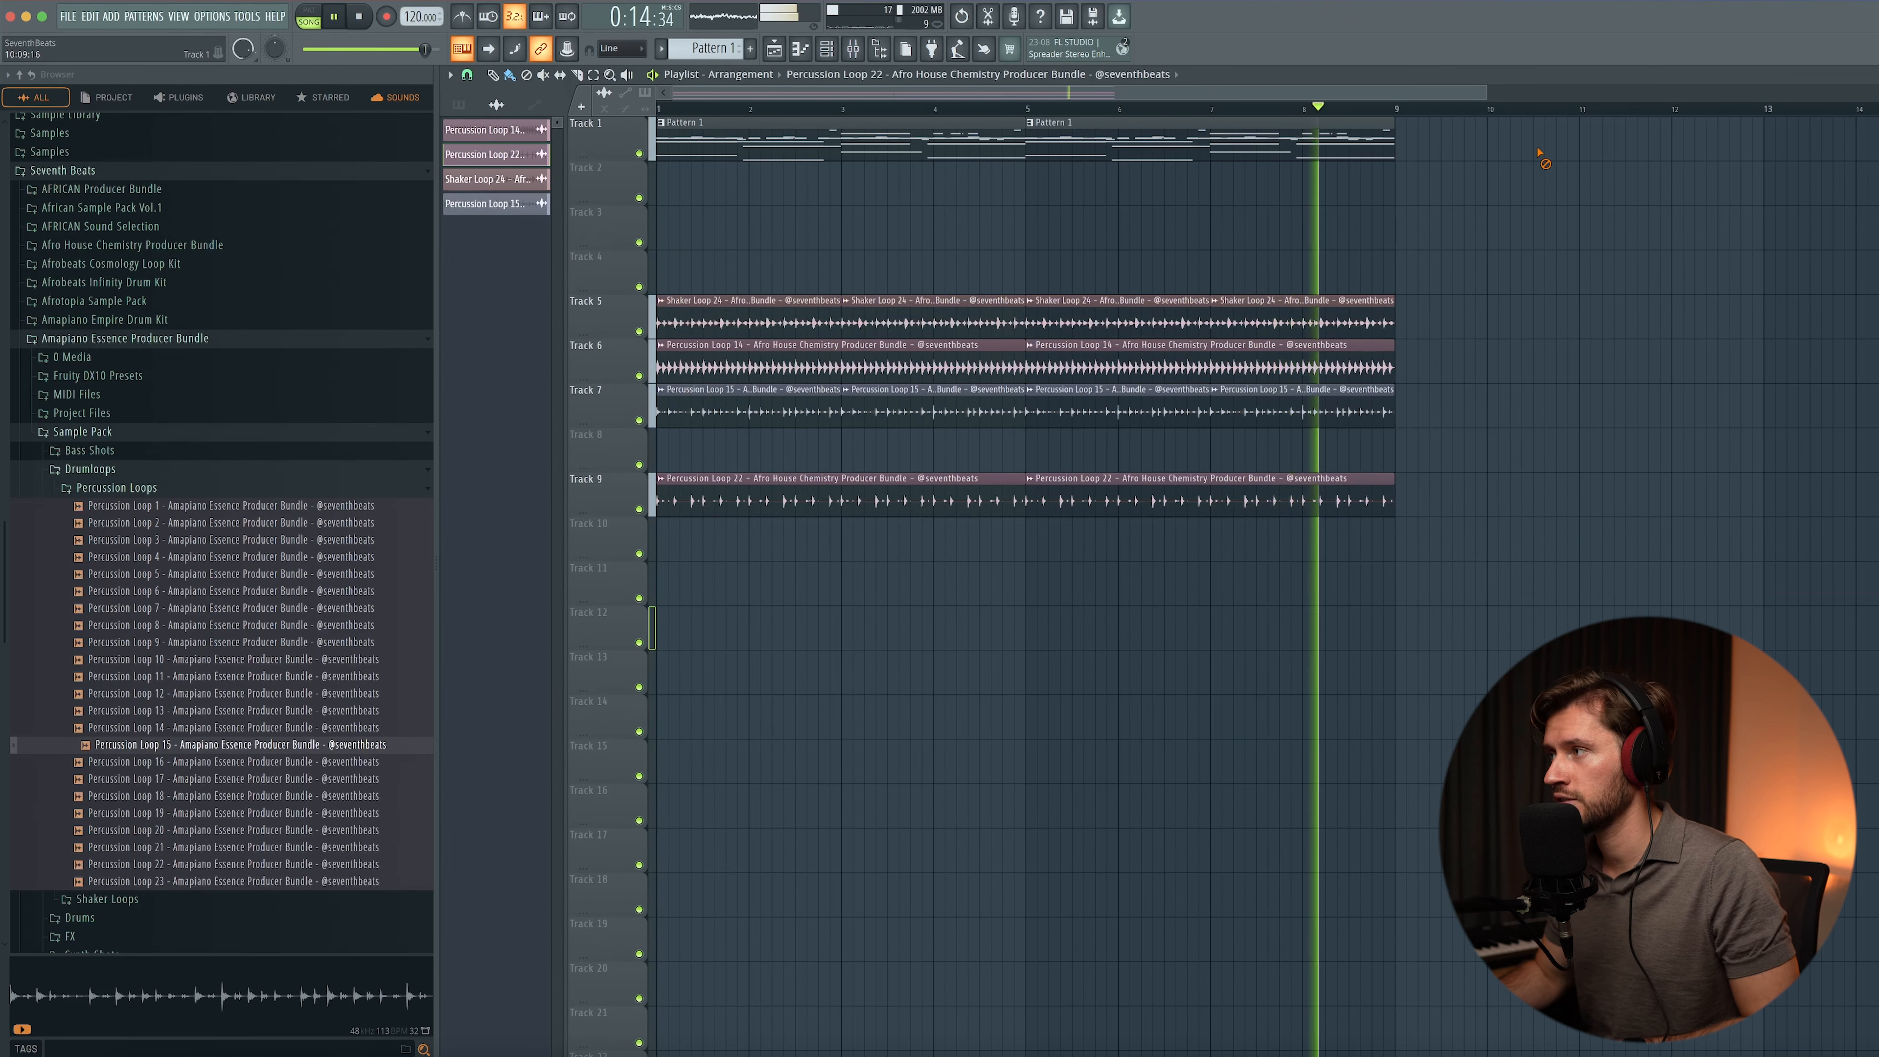
key("space")
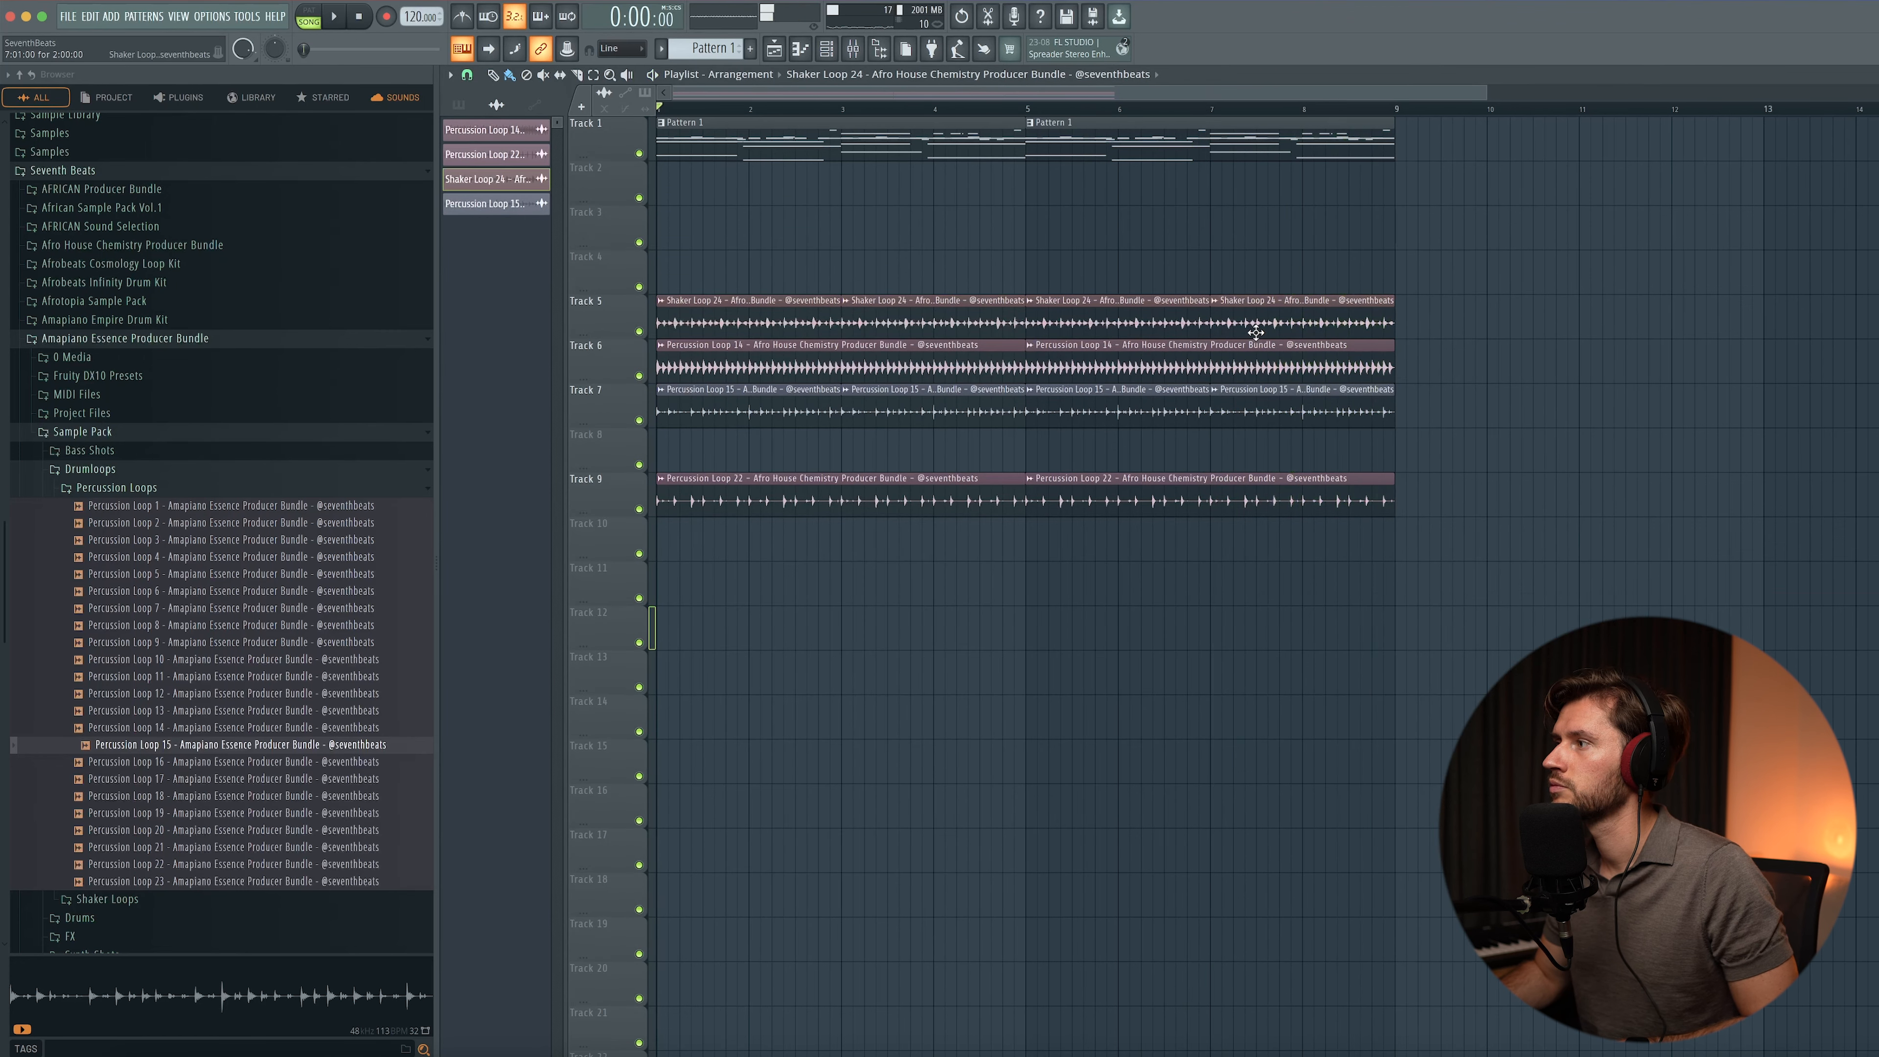
- Route the Shaker Loop 24 clip to mixer track 8
double_click(1248, 319)
left_click(853, 49)
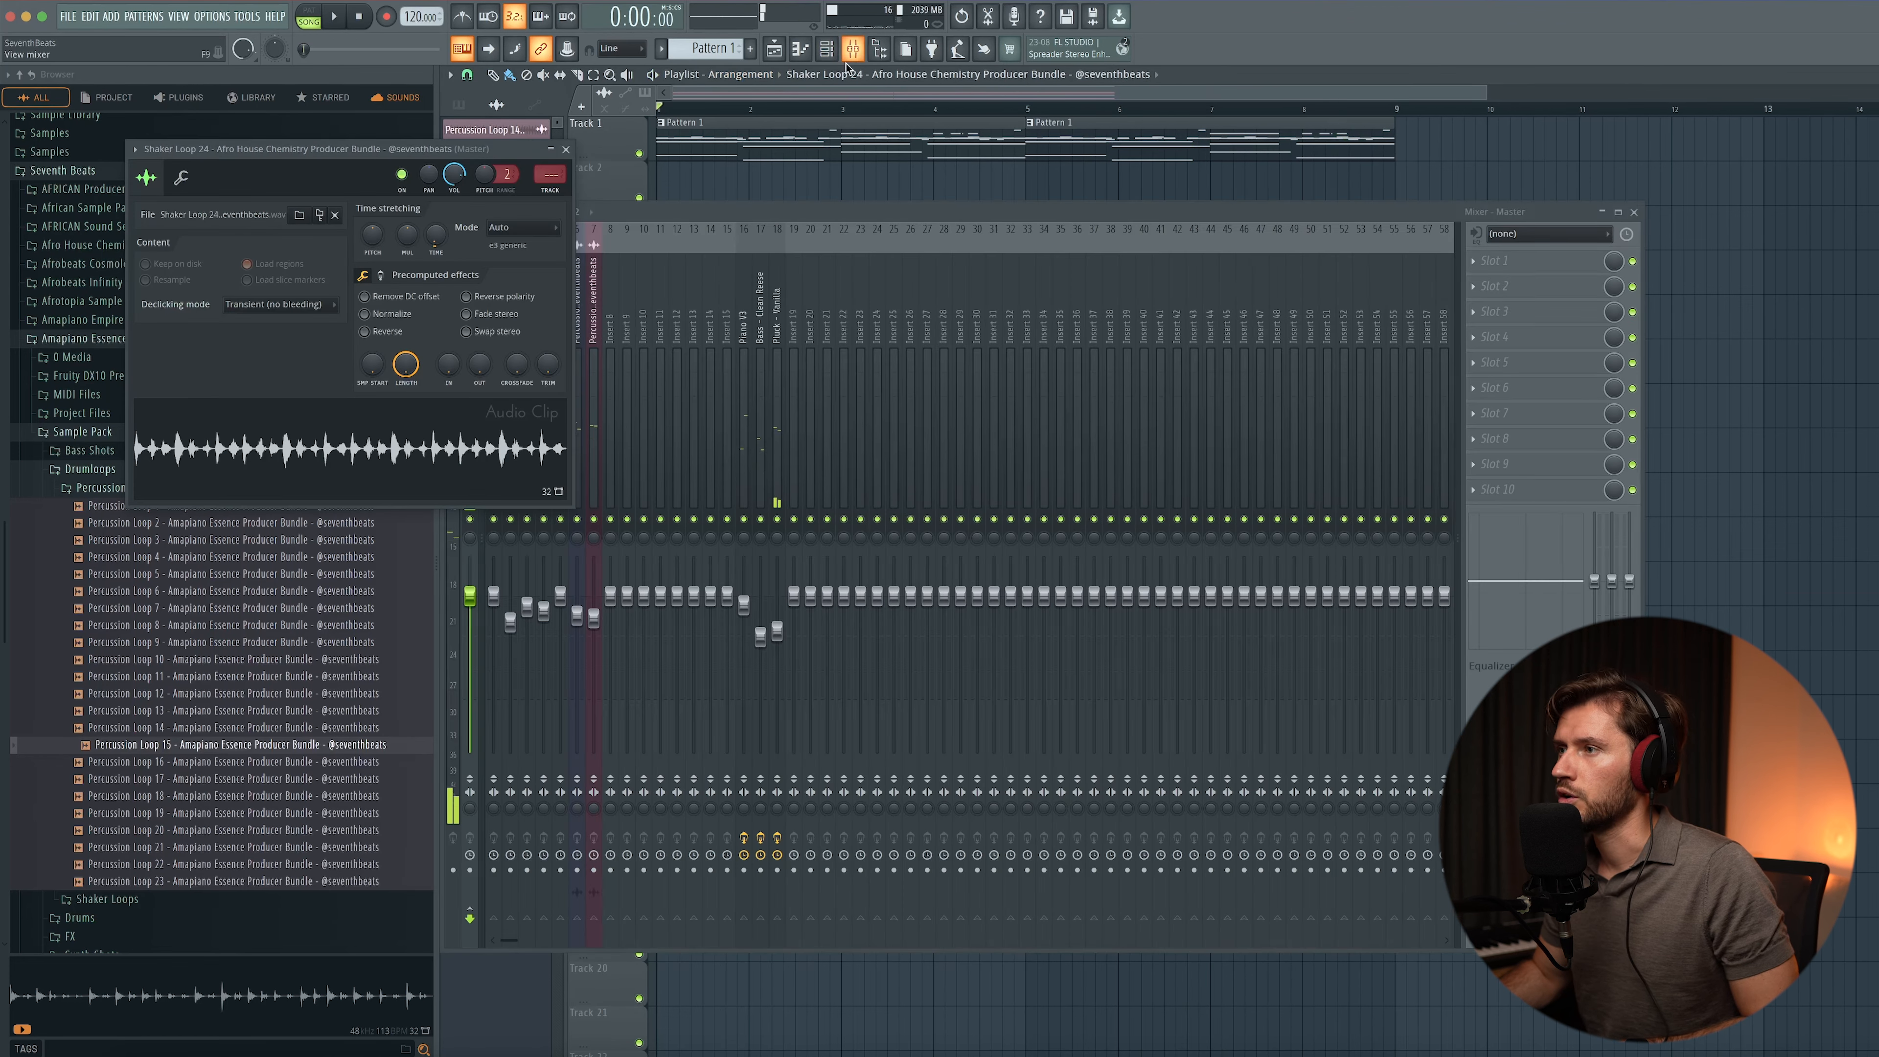
right_click(610, 311)
left_click(780, 405)
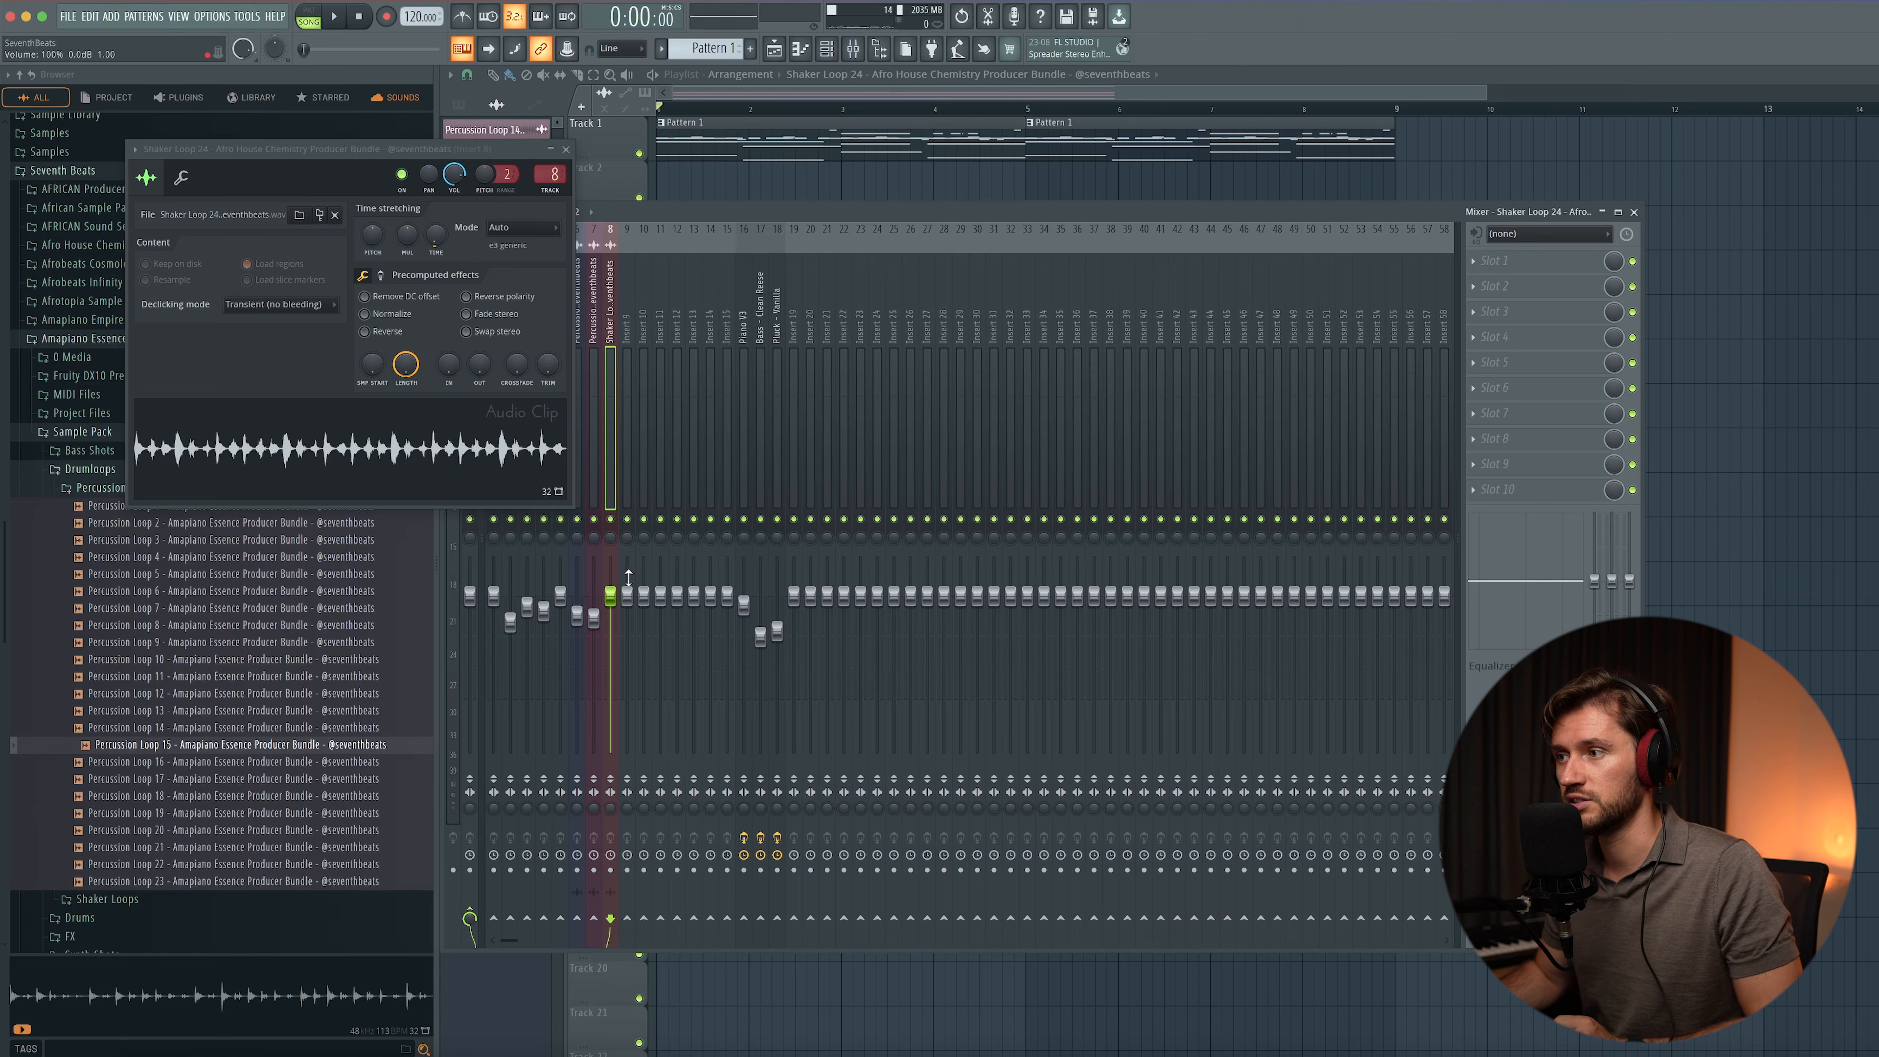
- Lower the Shaker Loop 24 mixer track's volume to about 61% while the song plays
left_click(565, 150)
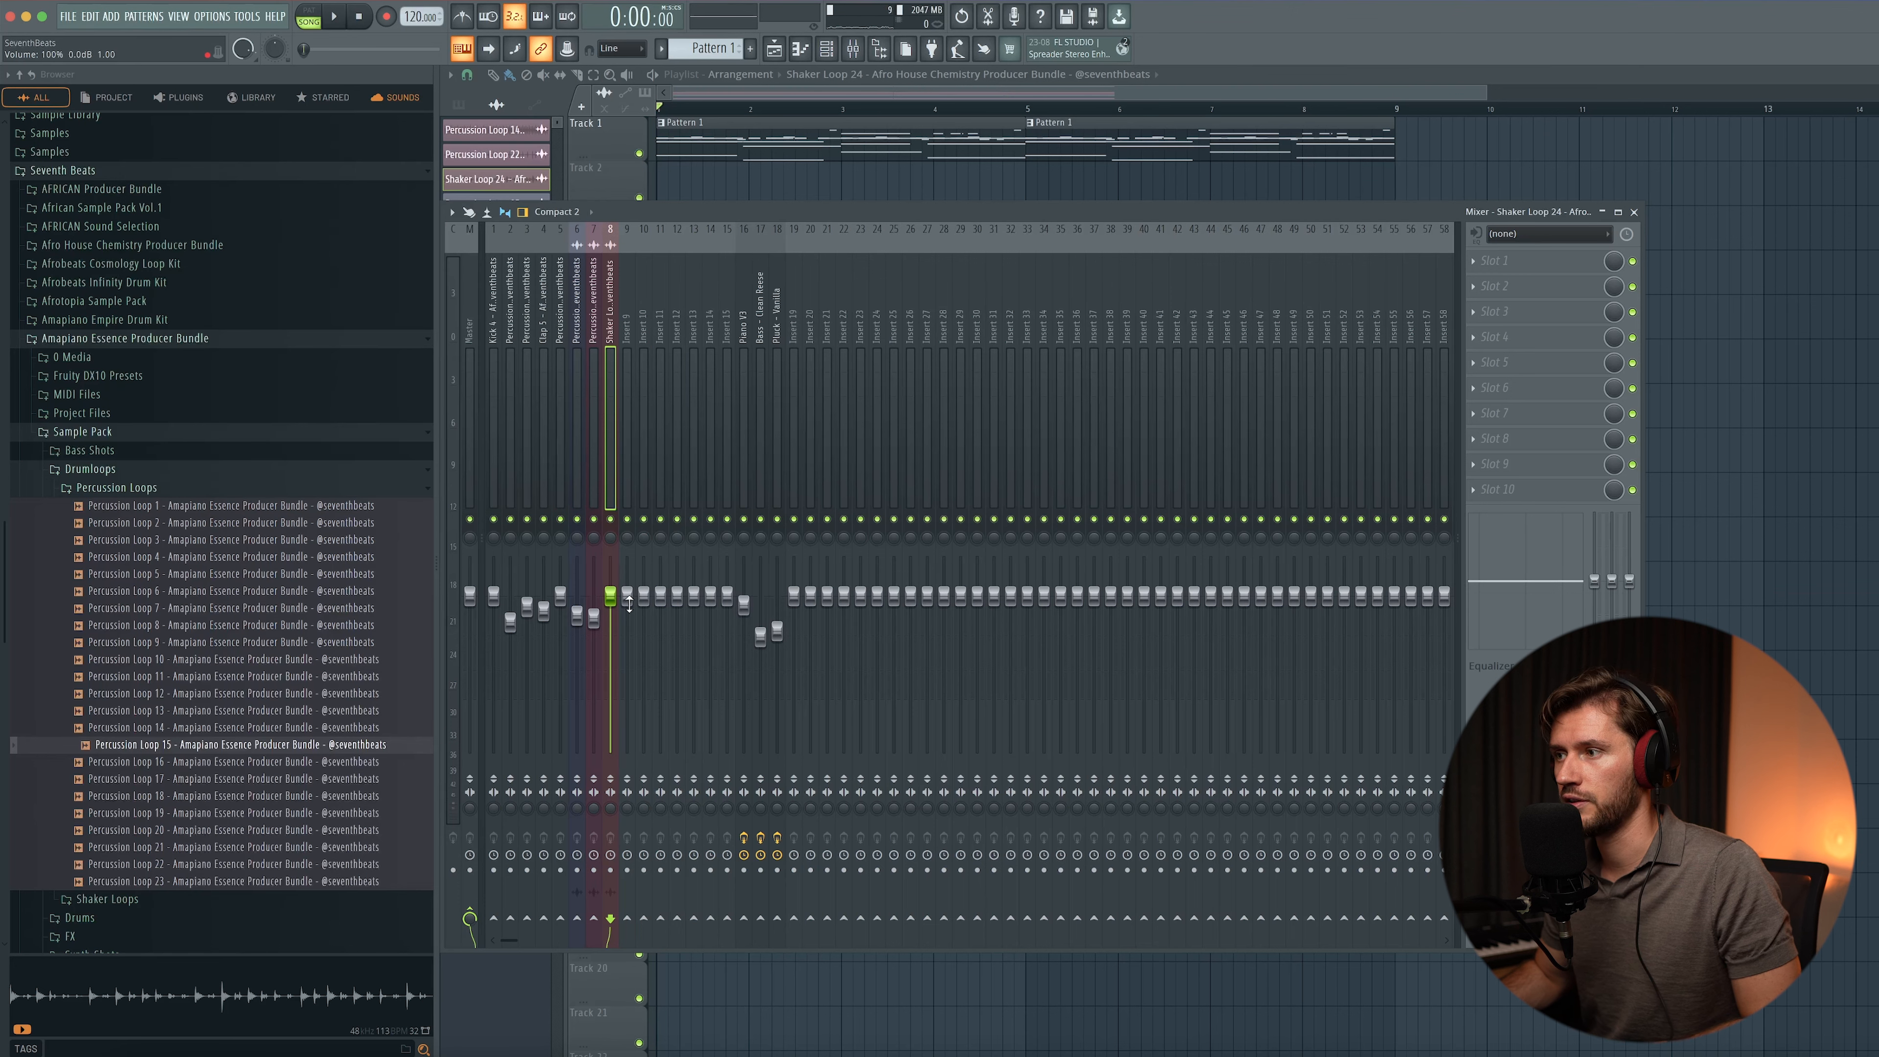
key("space")
left_click_drag(610, 608, 610, 628)
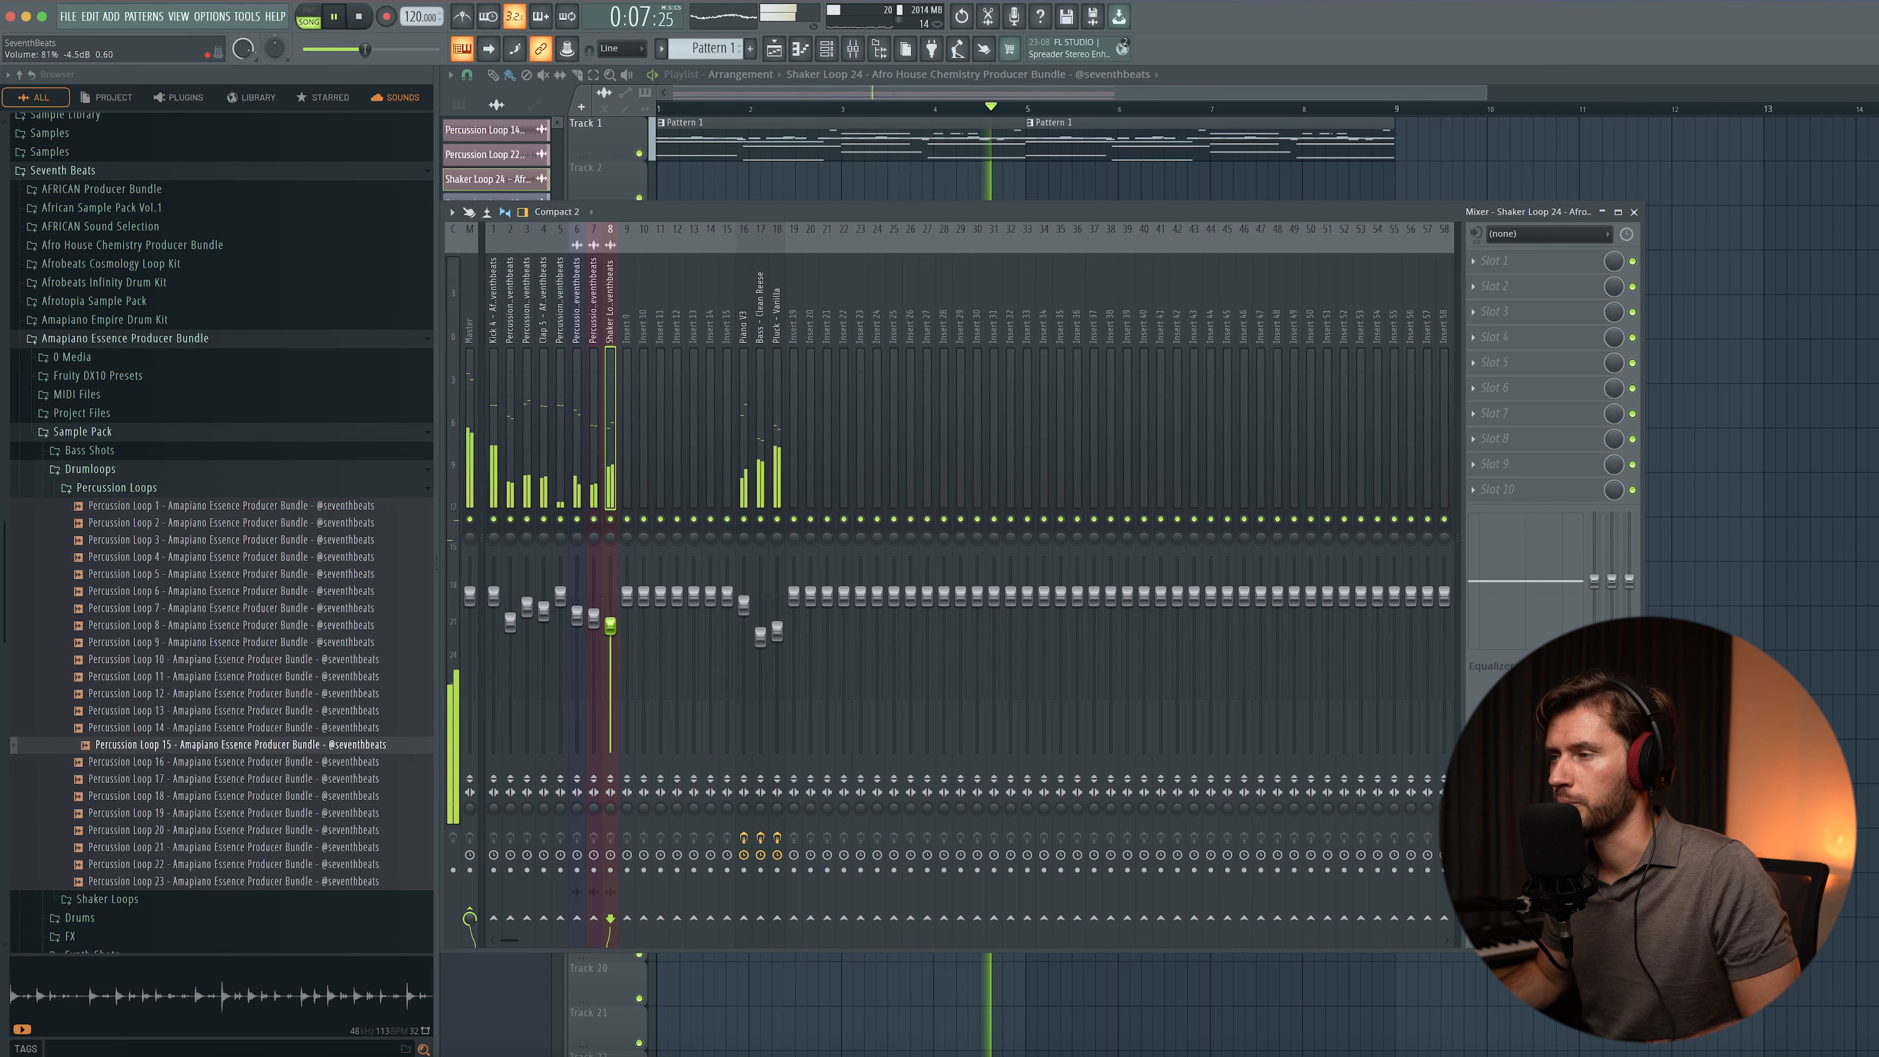
key("space")
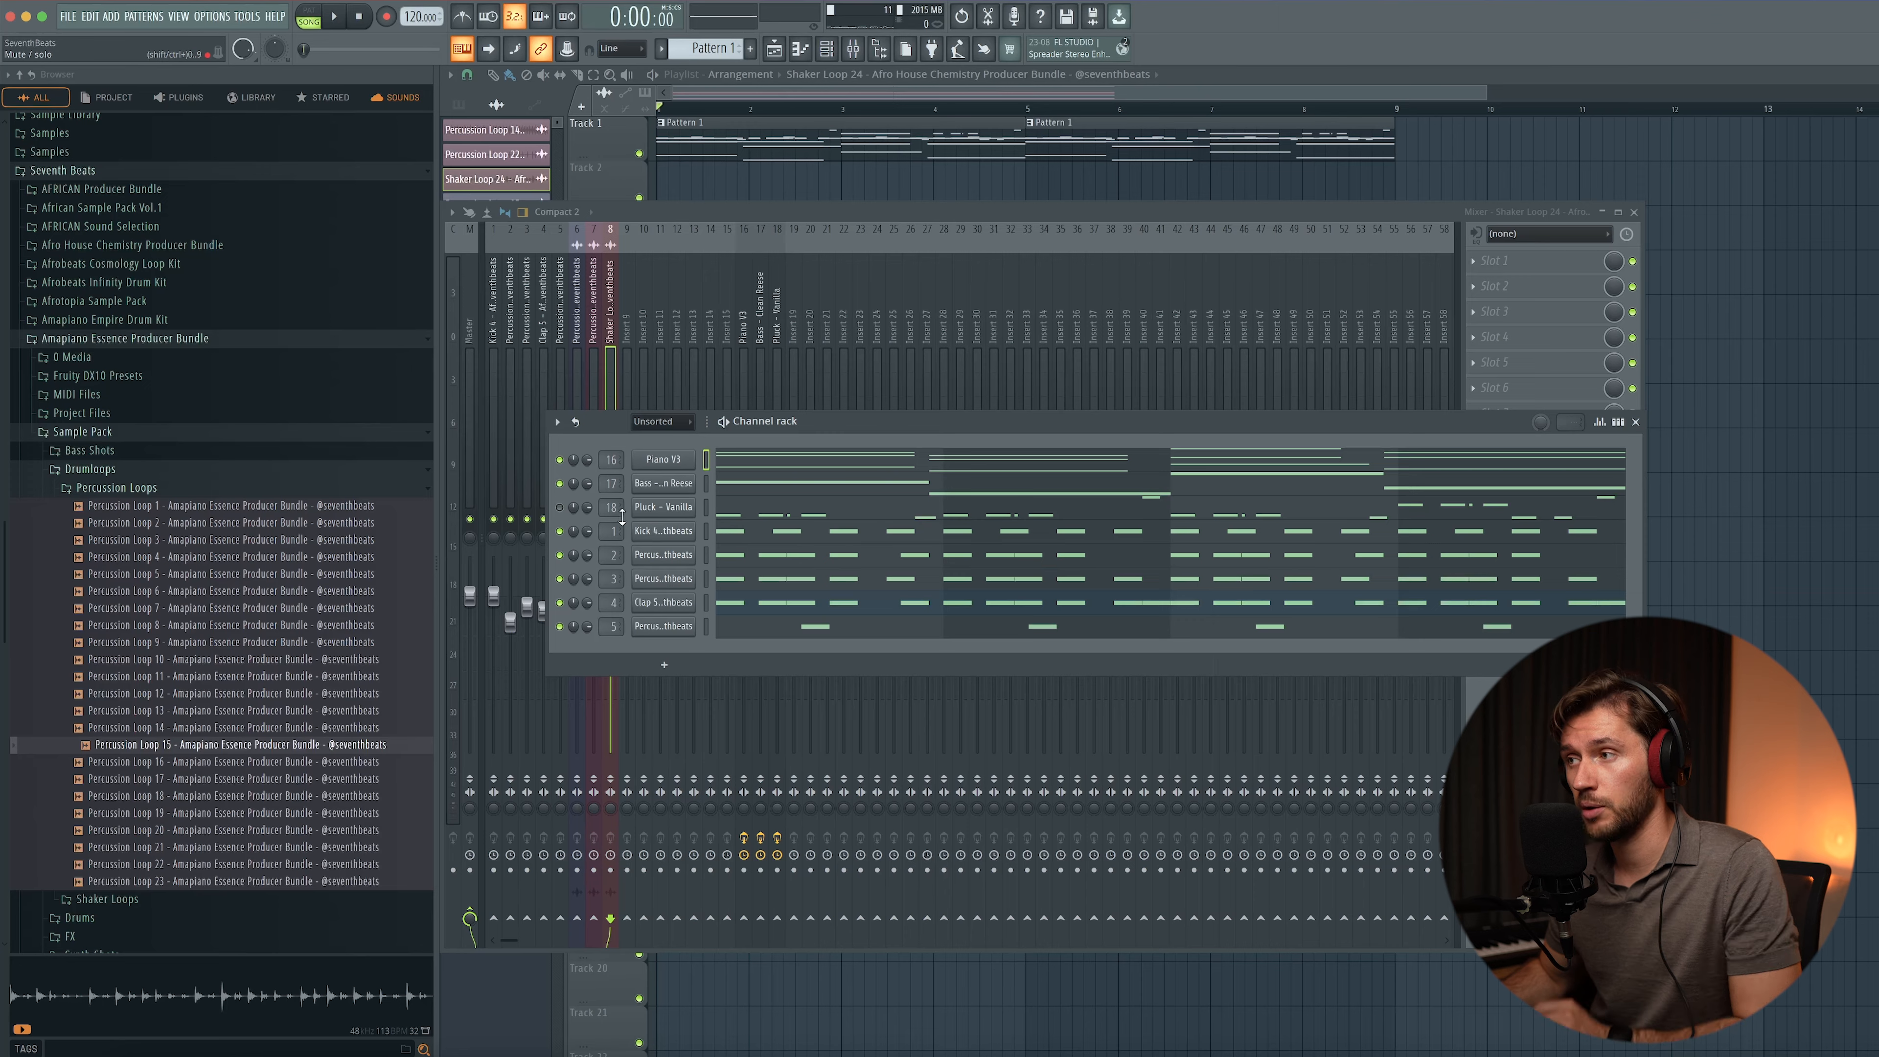
- Add upper melody notes to the Piano V3 part: a long C6, a short B5, and an A5 over the second chord
left_click(742, 469)
left_click(502, 333)
key("space")
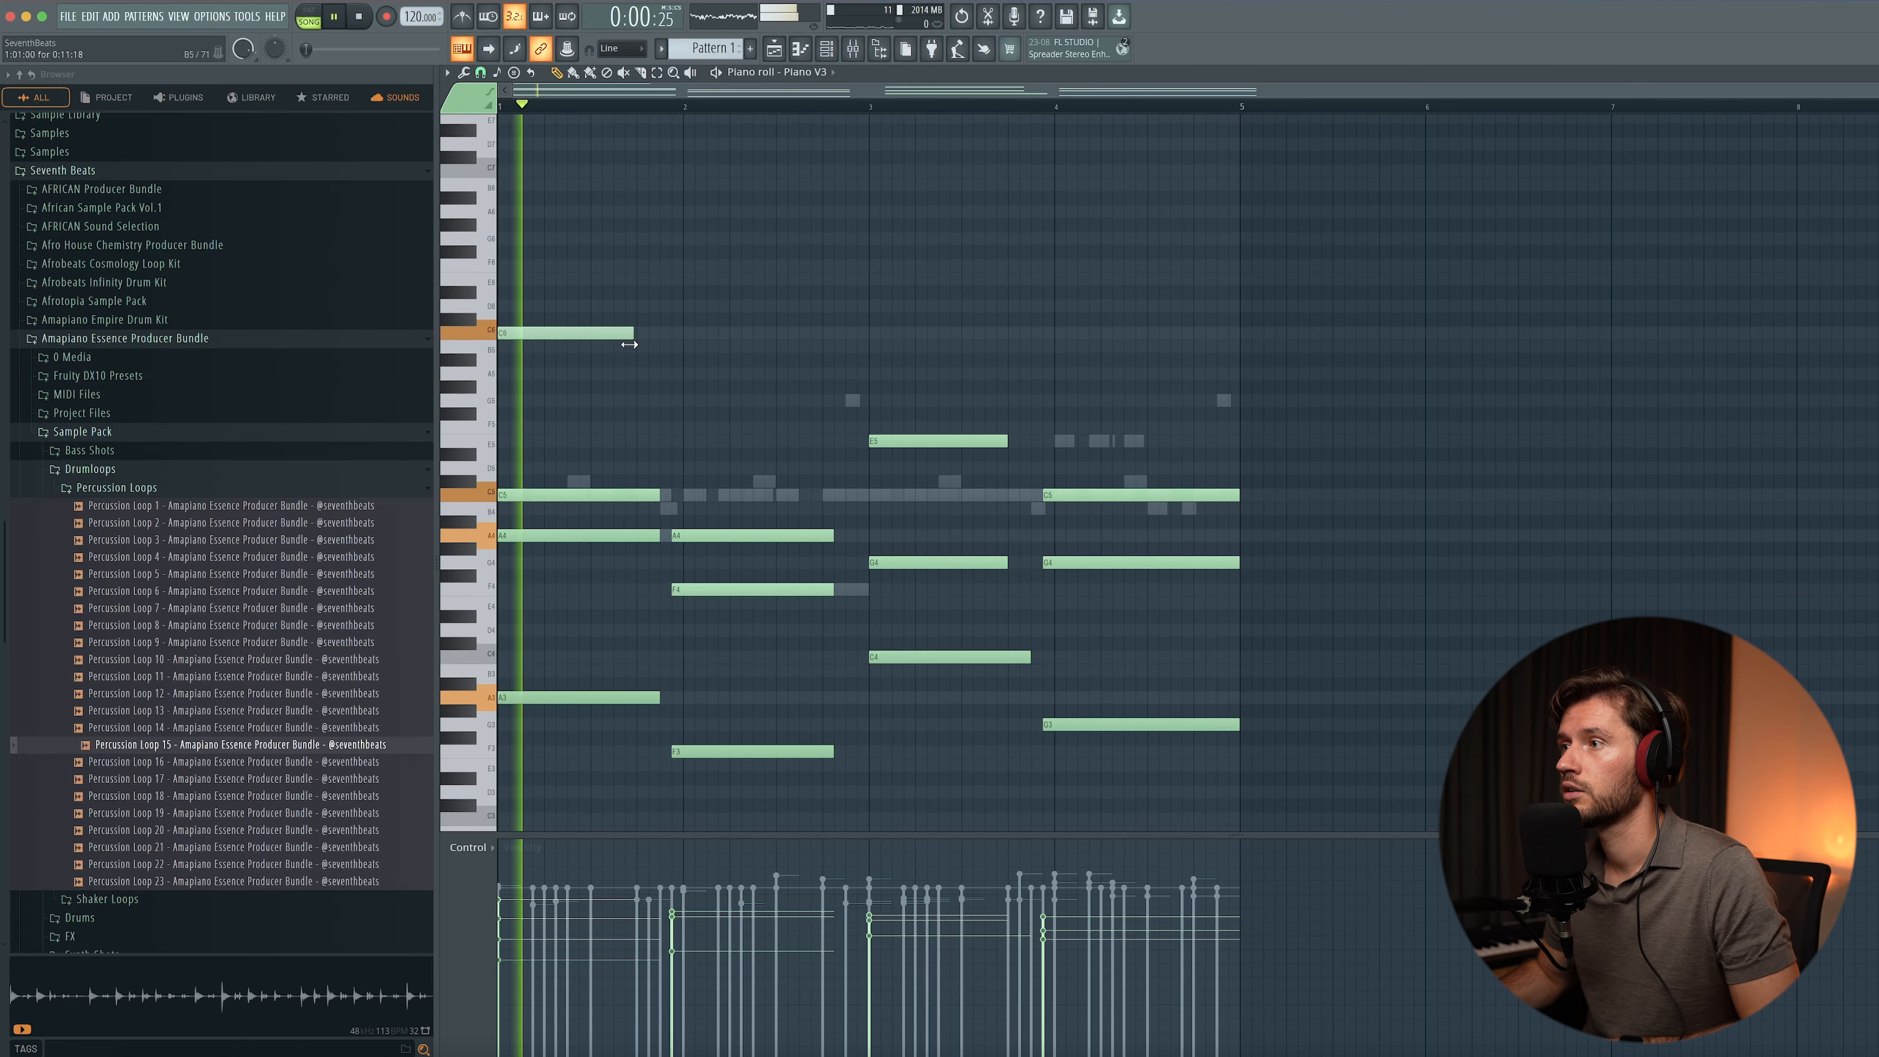
left_click(642, 347)
key("space")
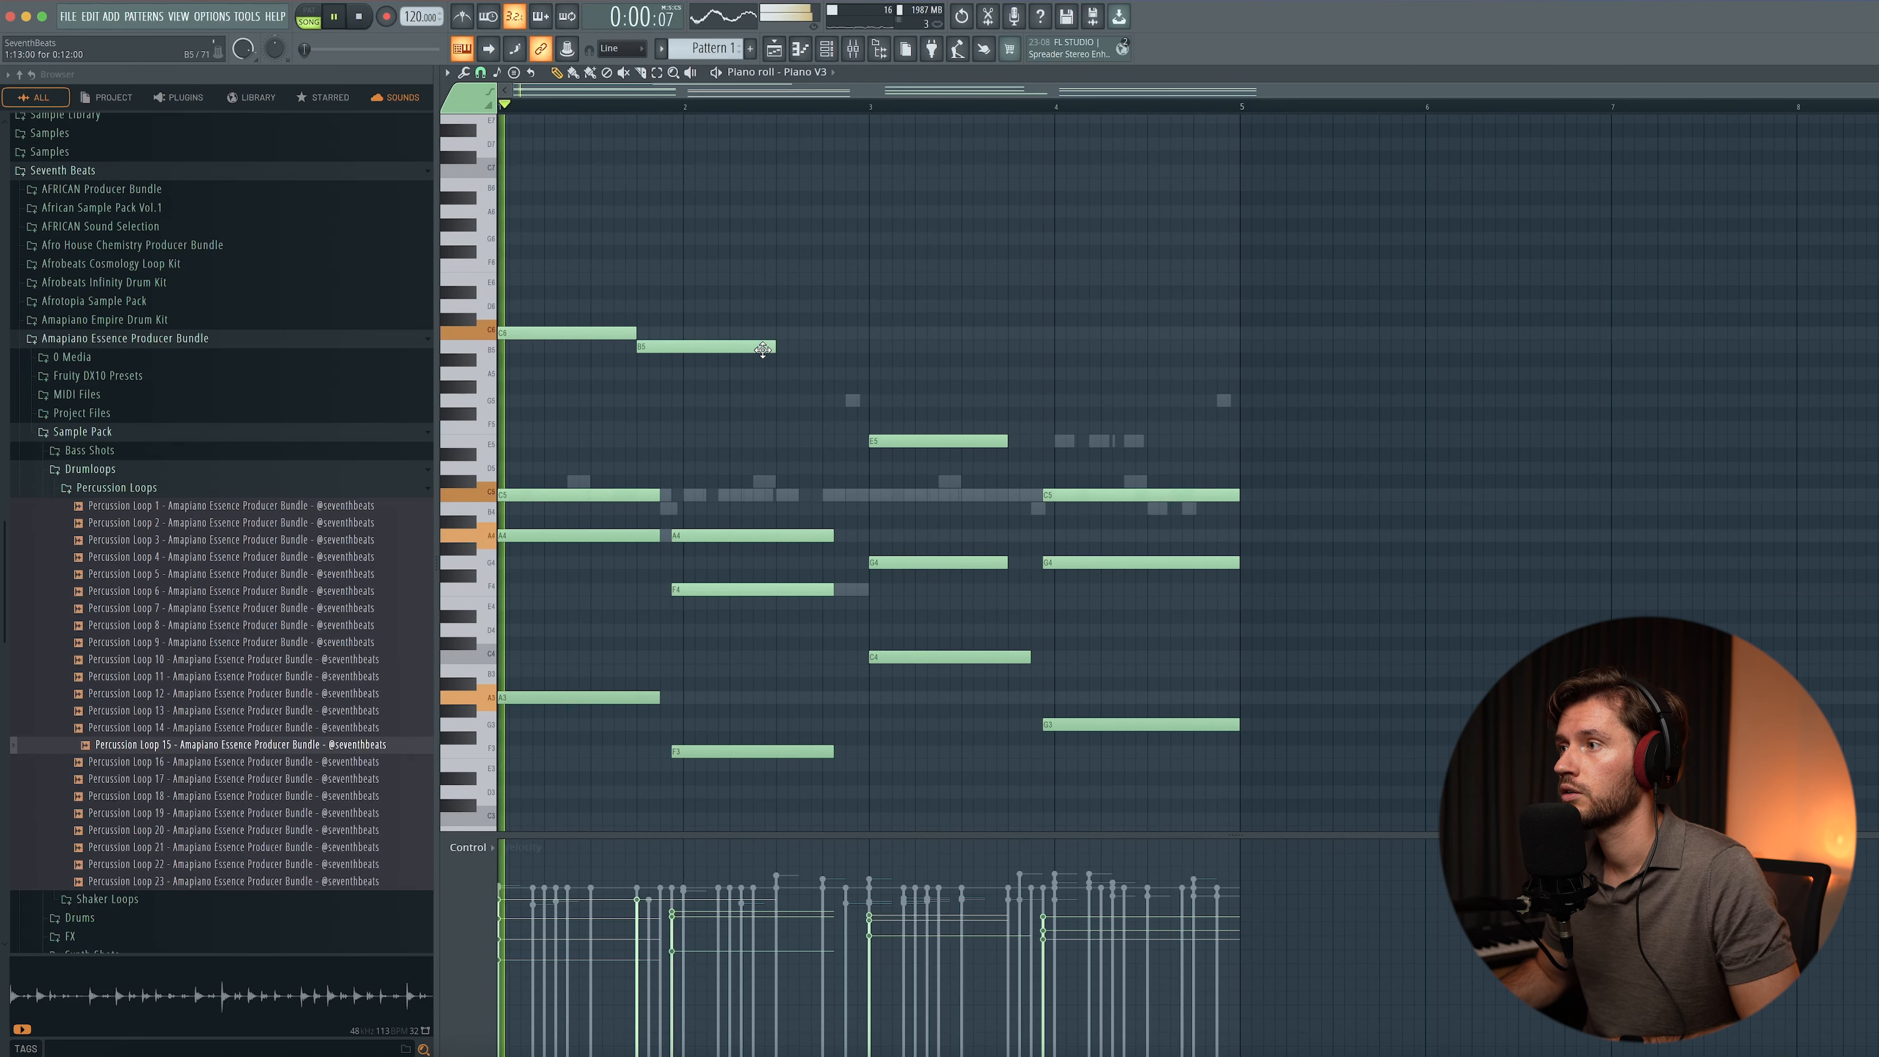
left_click_drag(776, 347, 823, 374)
key("space")
key("space")
key("space")
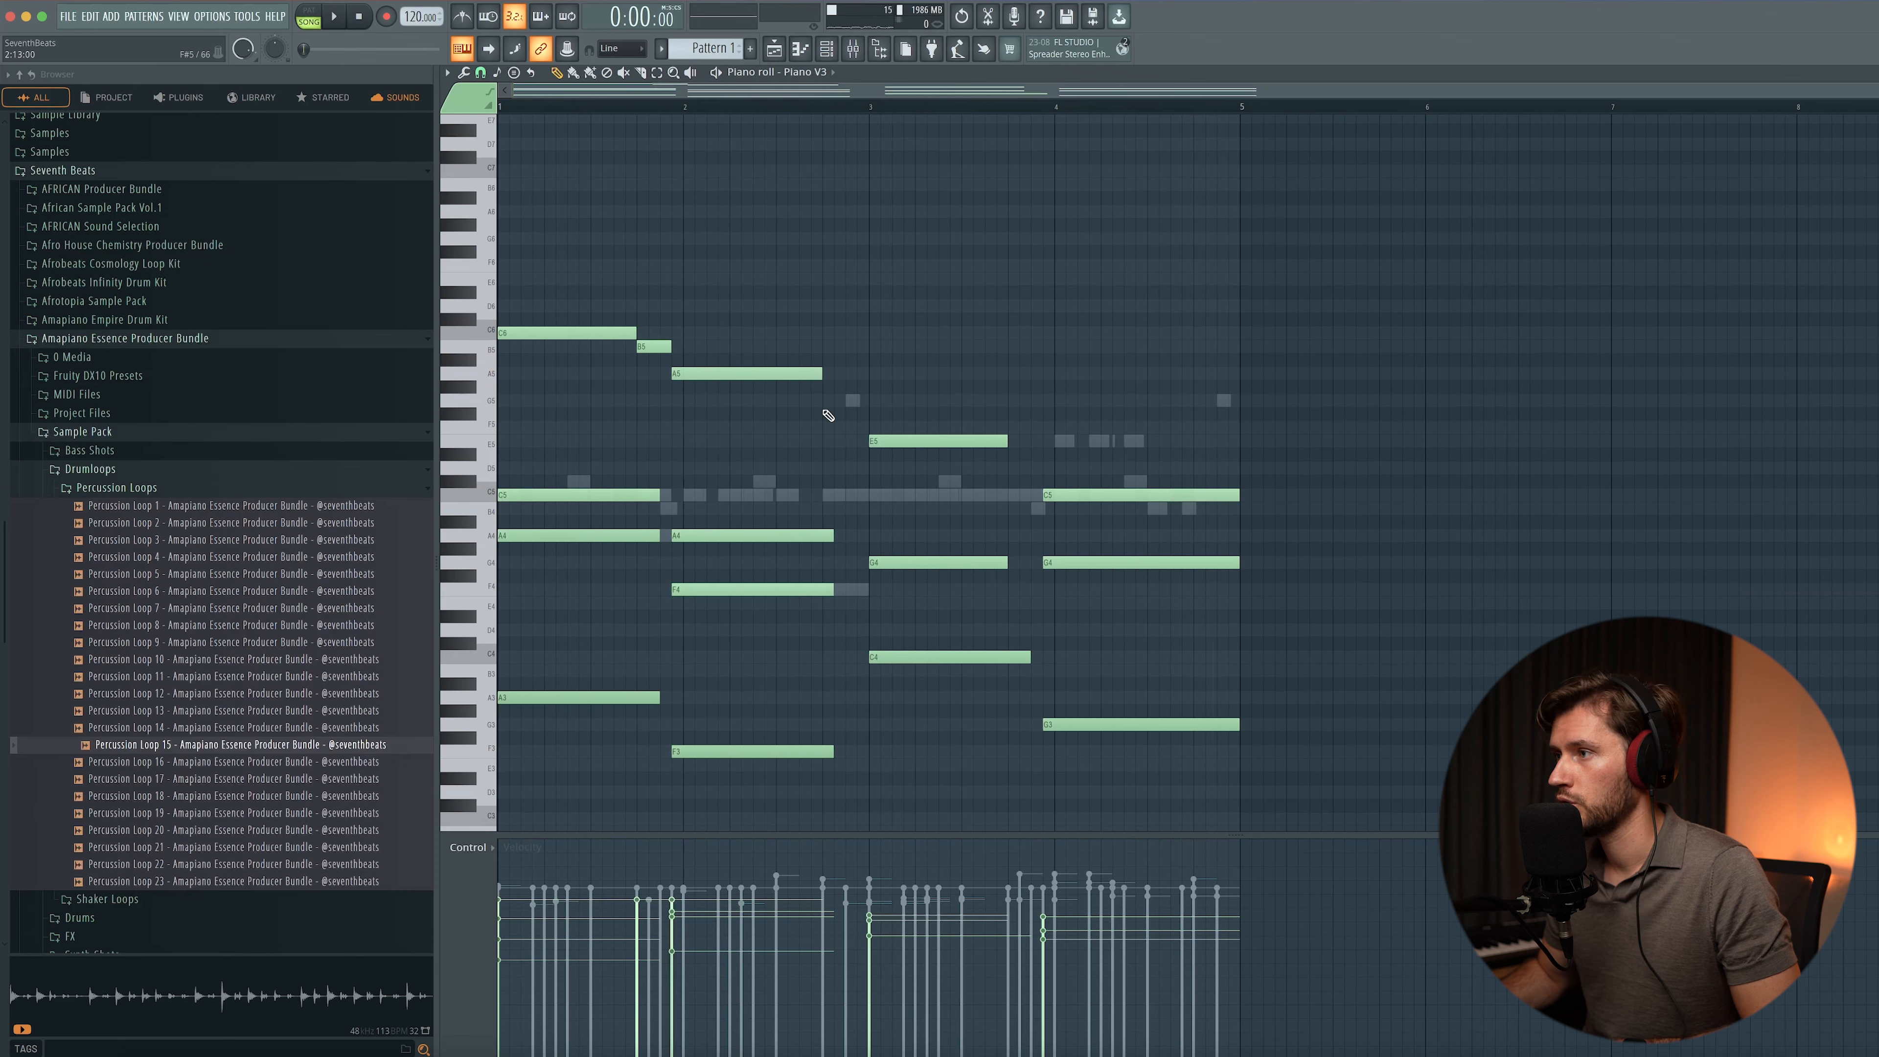
- Continue the Piano V3 top line with a short G5, a longer G5 over the third chord, and a short C5
left_click(828, 403)
key("space")
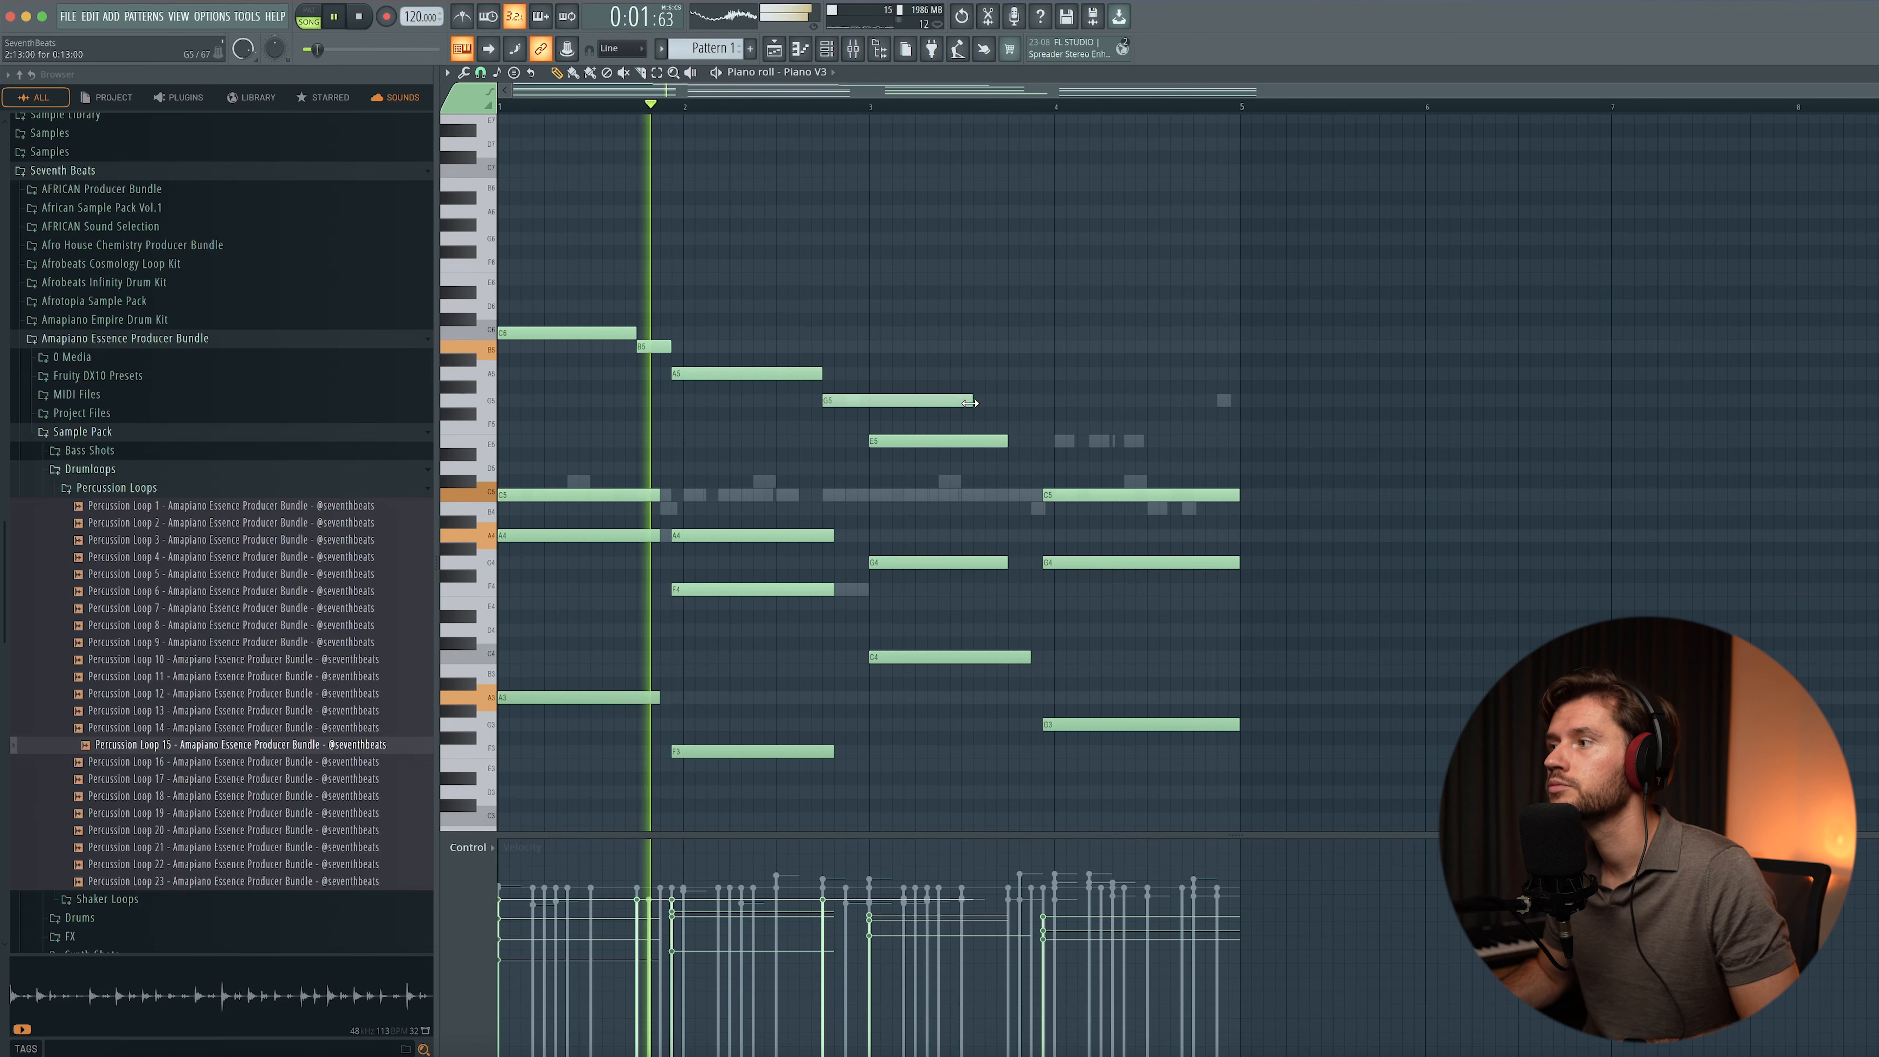
left_click_drag(969, 403, 869, 403)
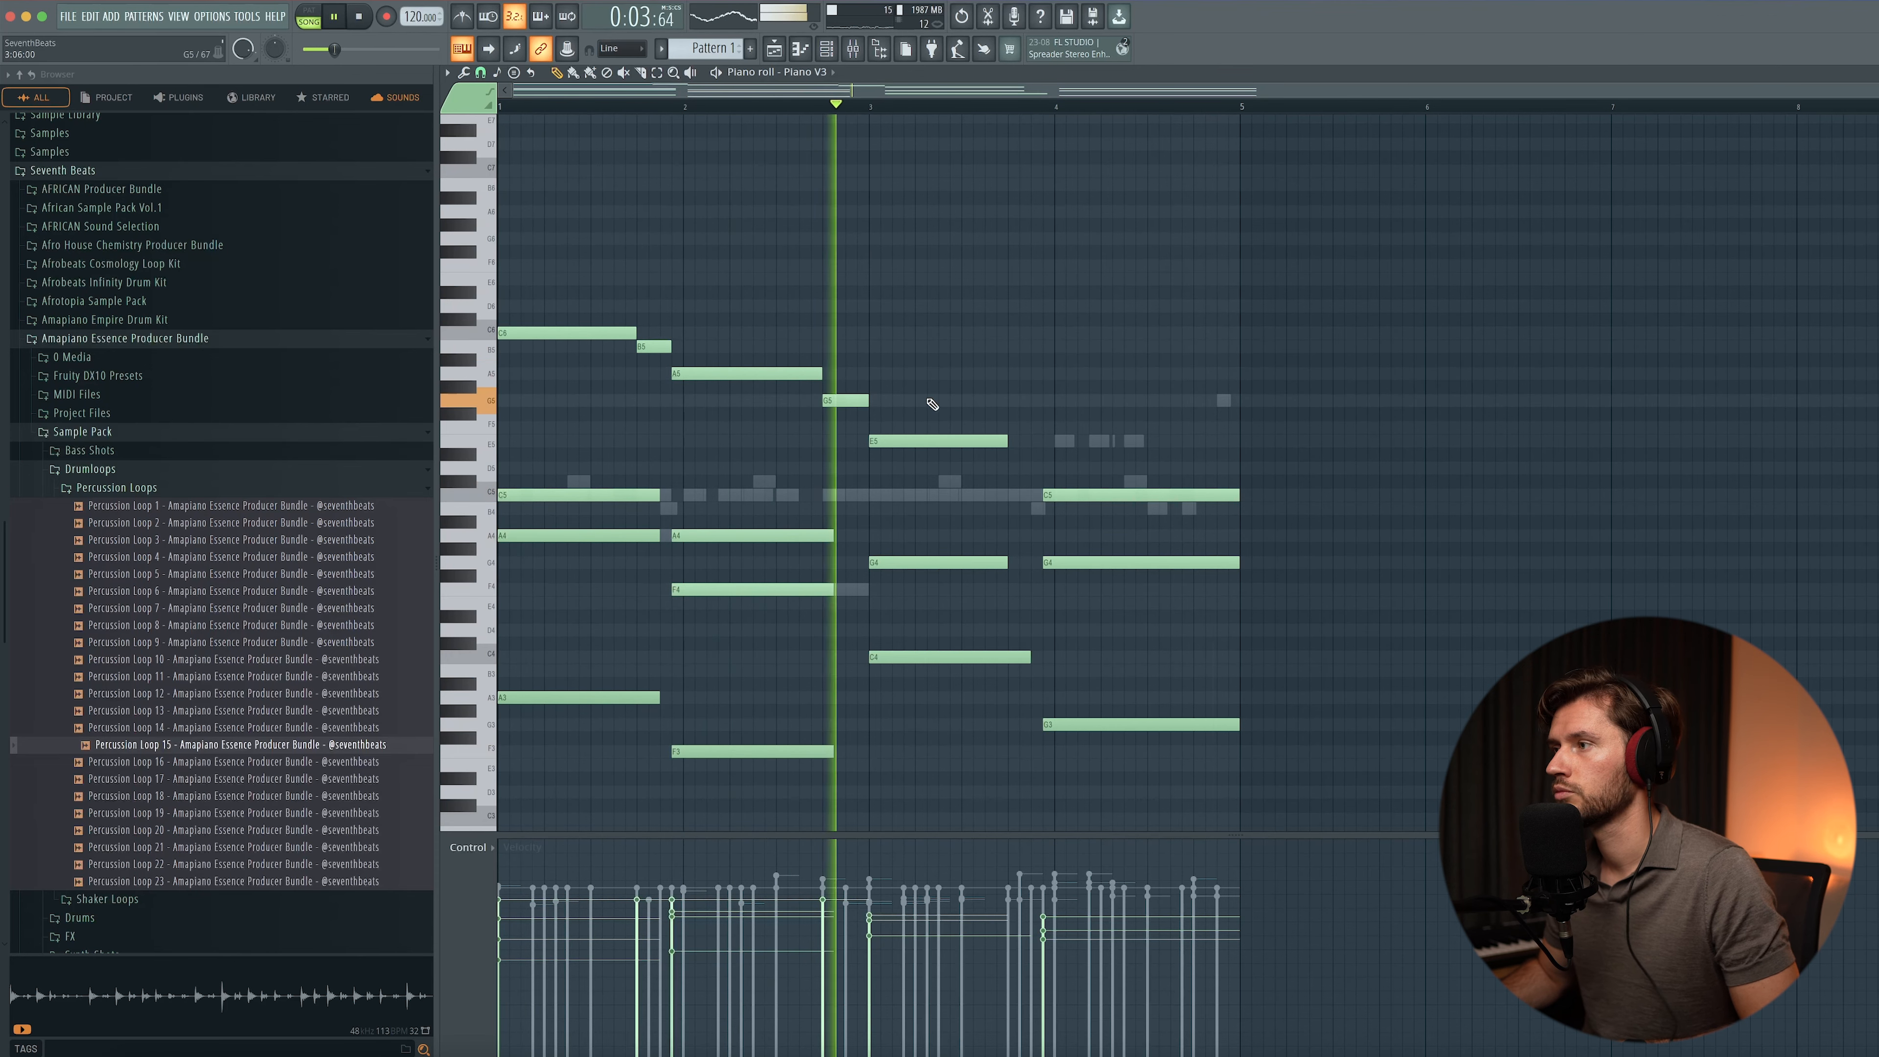
left_click(1012, 400)
key("space")
left_click_drag(945, 365, 1010, 367)
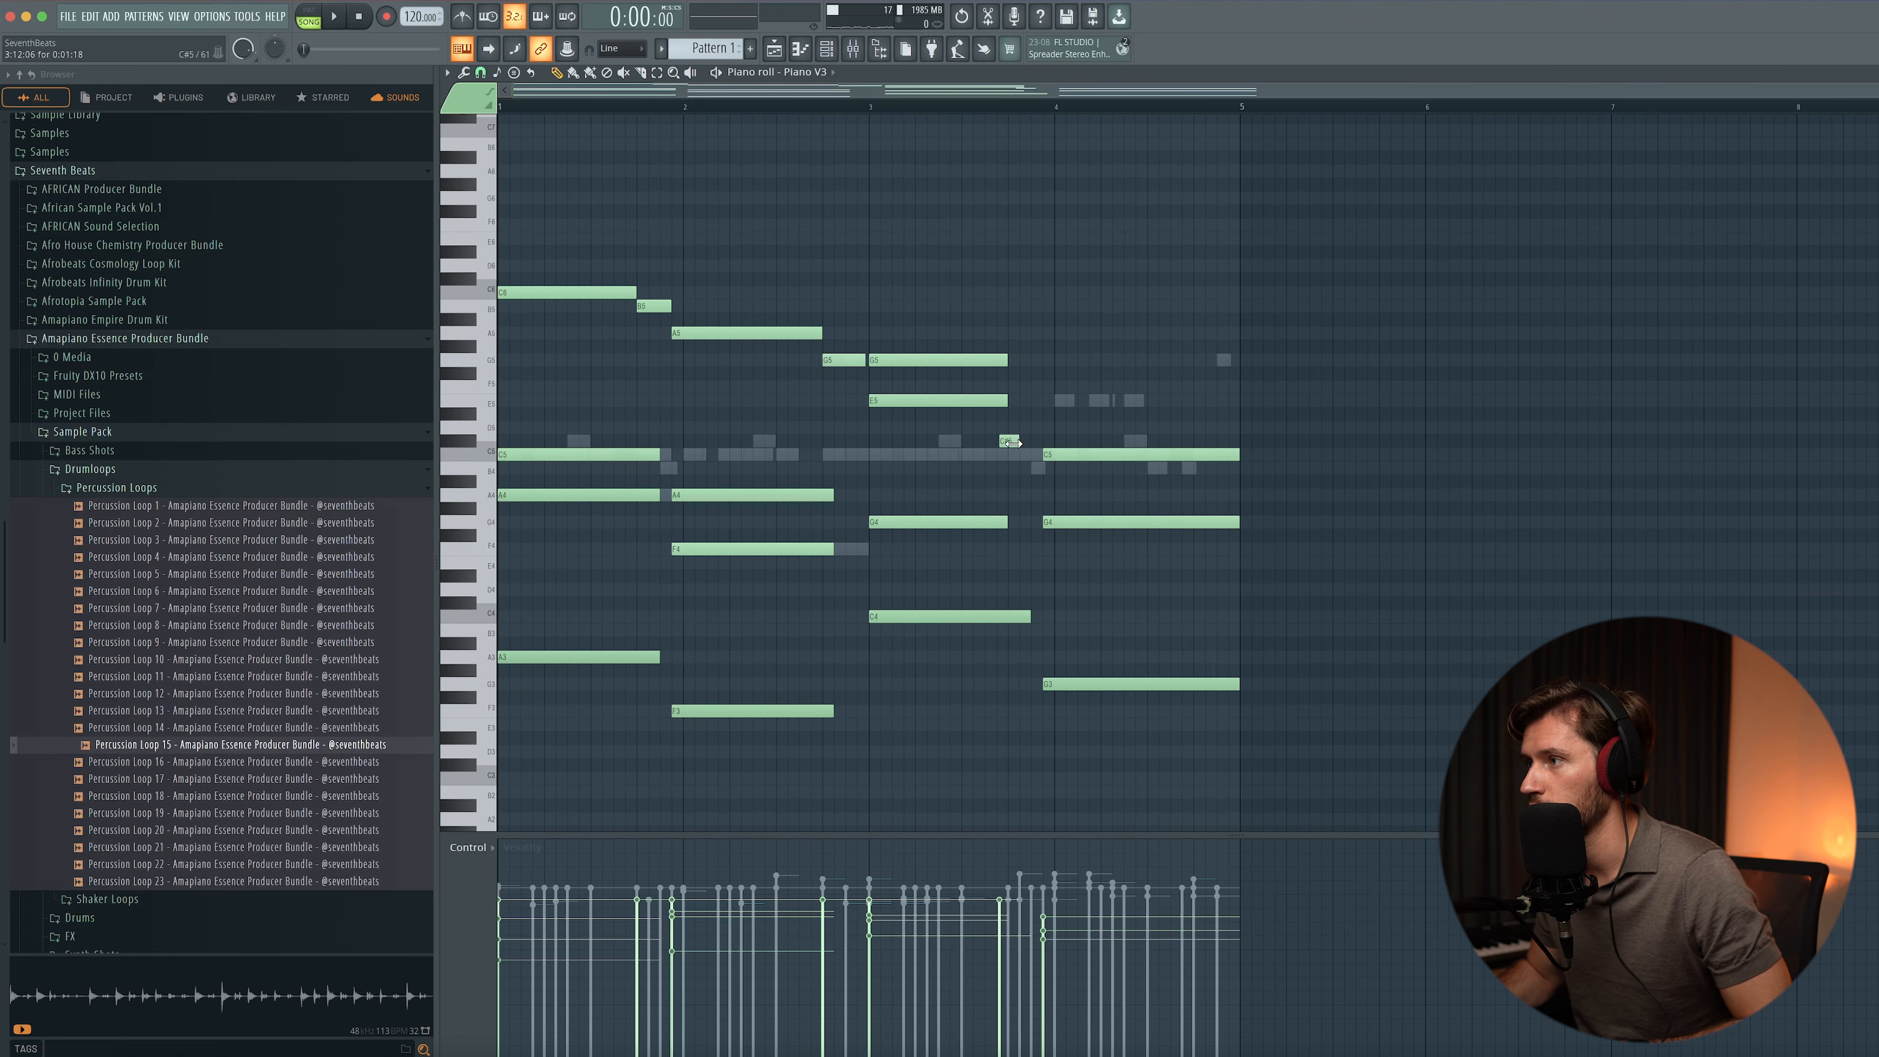
key("space")
- Finish the Piano V3 top line with a long G5 over the last chord followed by short A5 and B5 notes
left_click(1050, 361)
left_click_drag(1063, 362, 1189, 375)
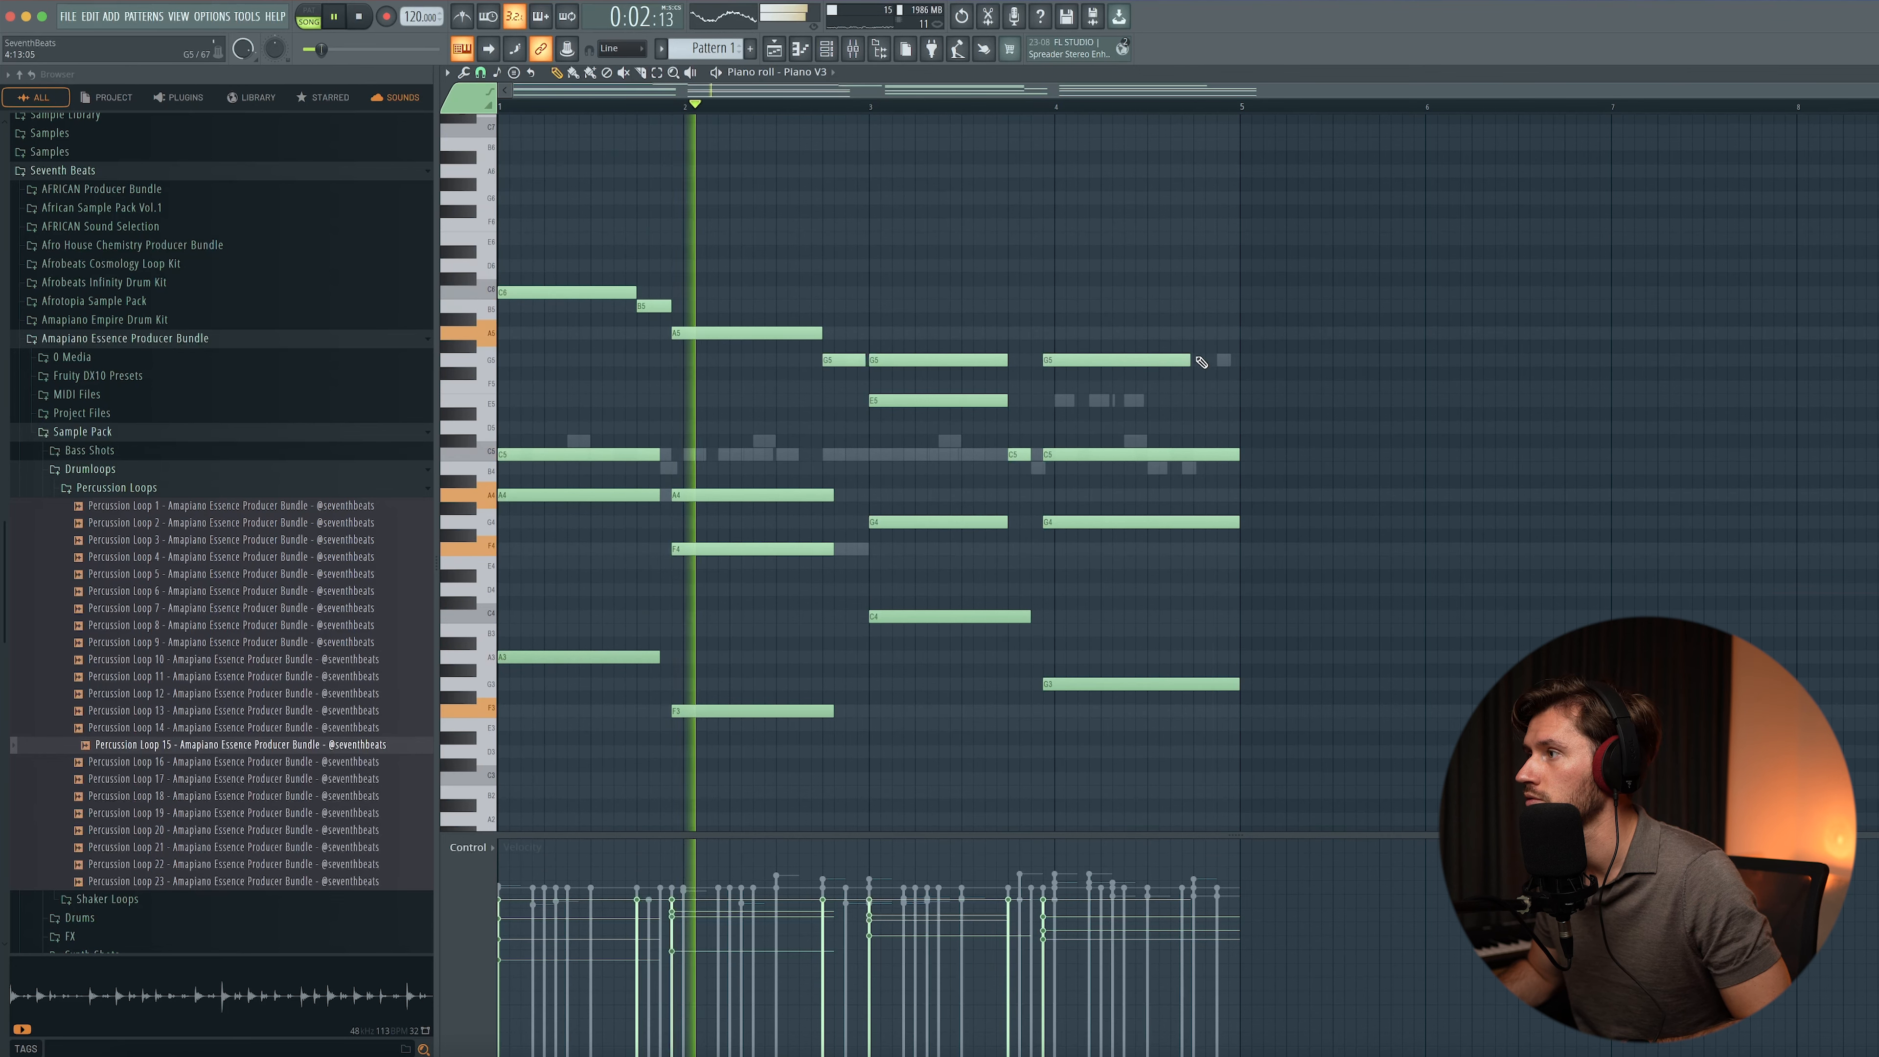
left_click(1198, 333)
left_click_drag(1339, 333, 1213, 341)
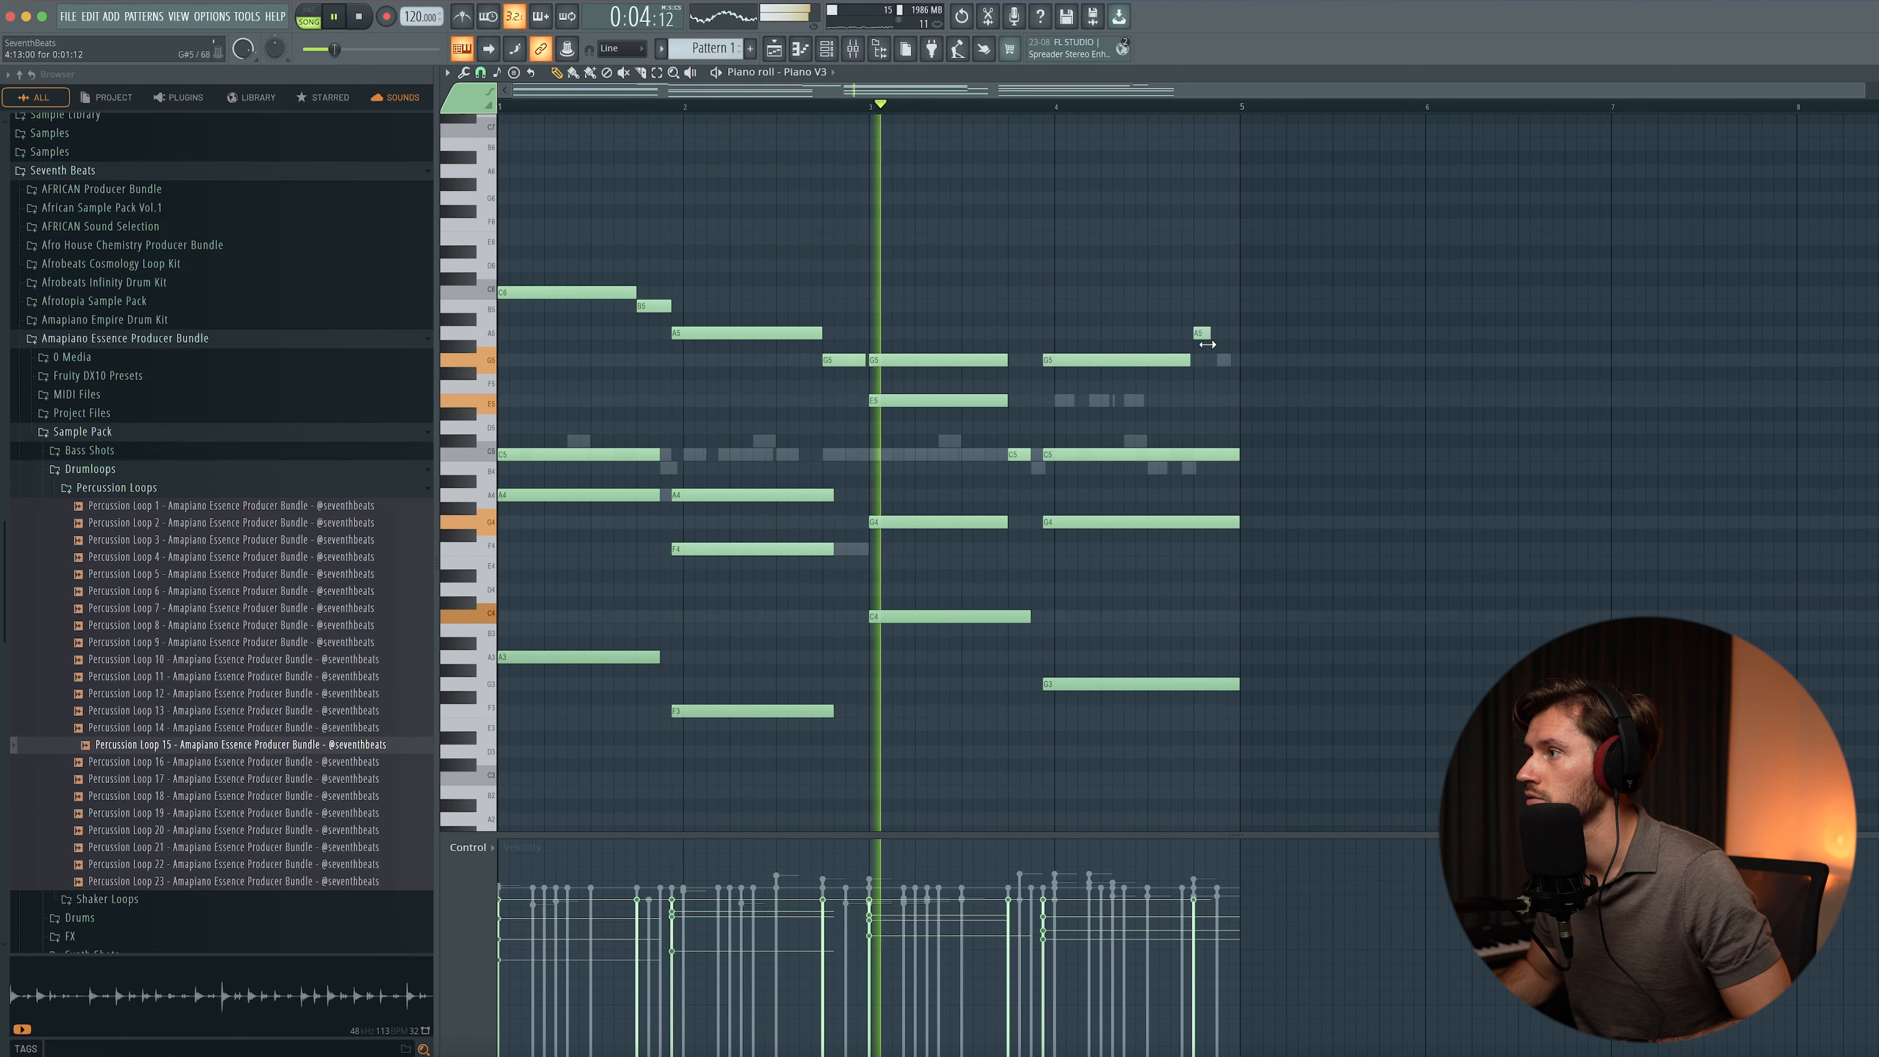
left_click(1220, 306)
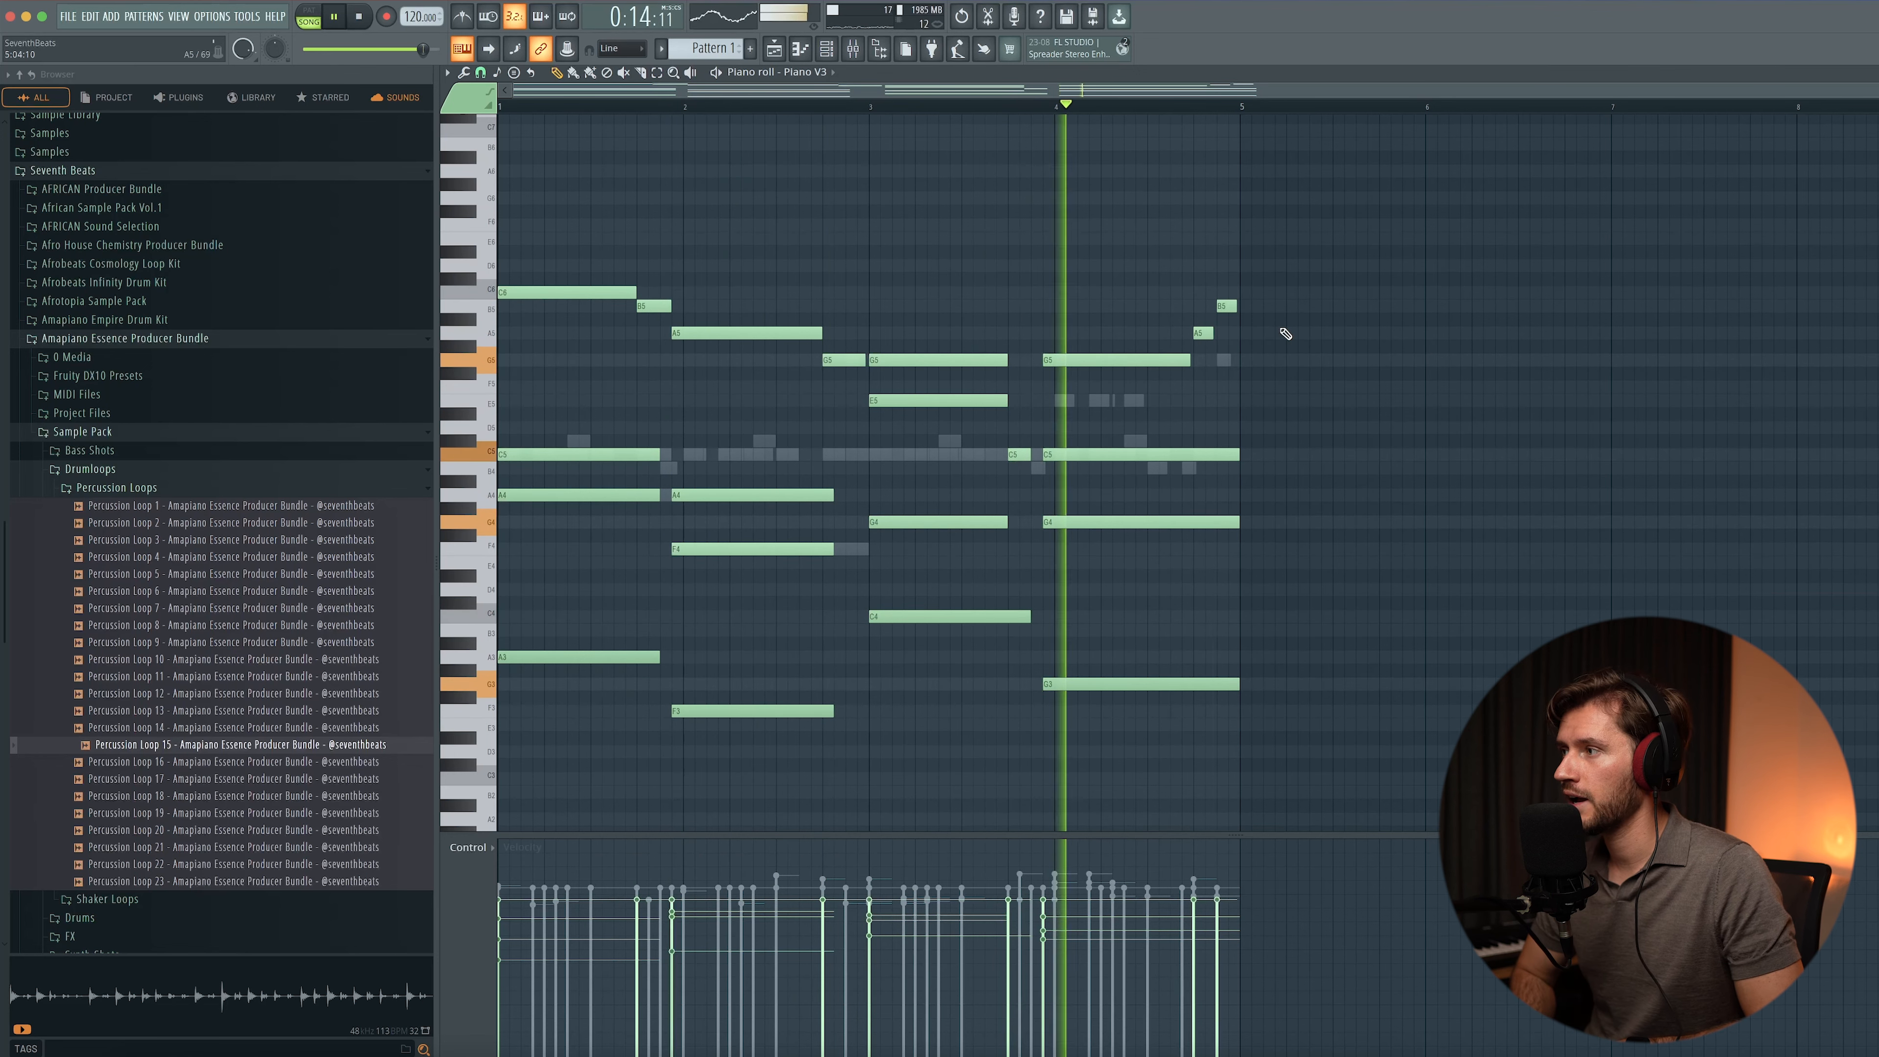
key("space")
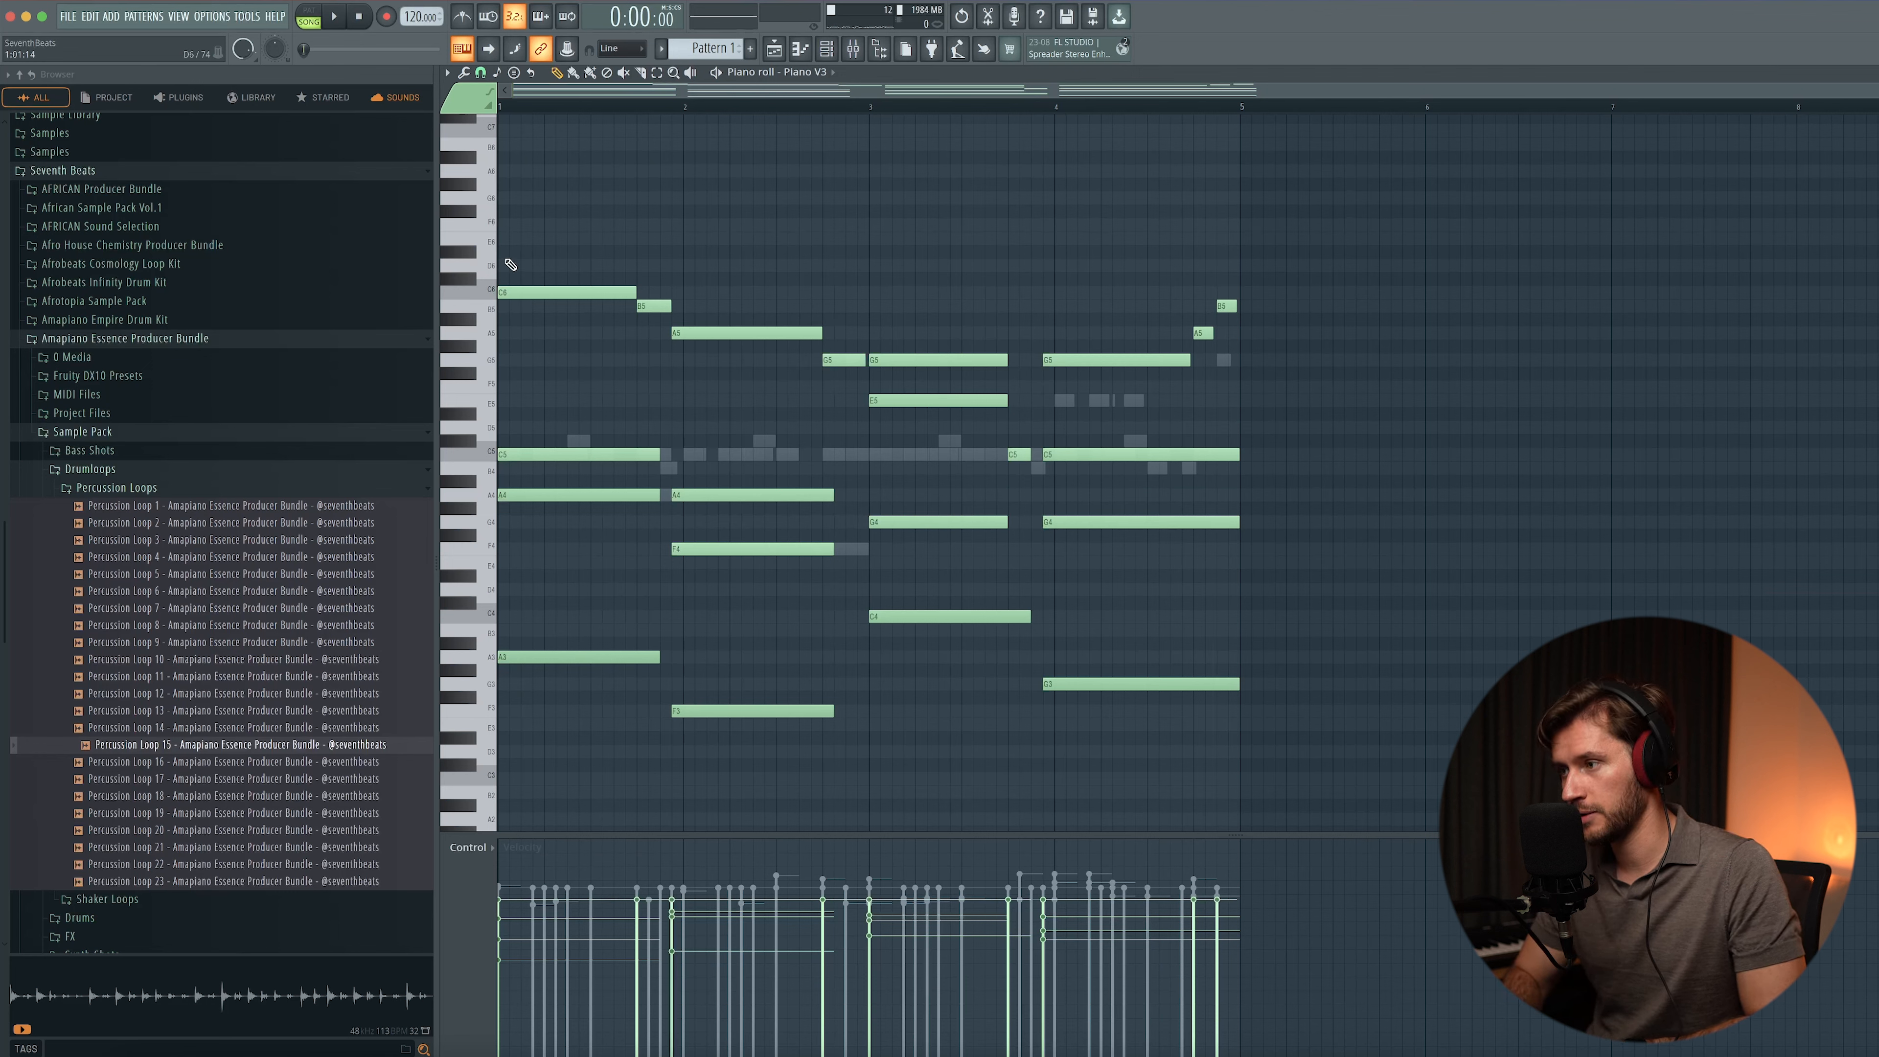
- Randomize the velocities of the Piano V3 notes and play back the result
key("alt+r")
left_click_drag(992, 615, 992, 628)
left_click(1098, 687)
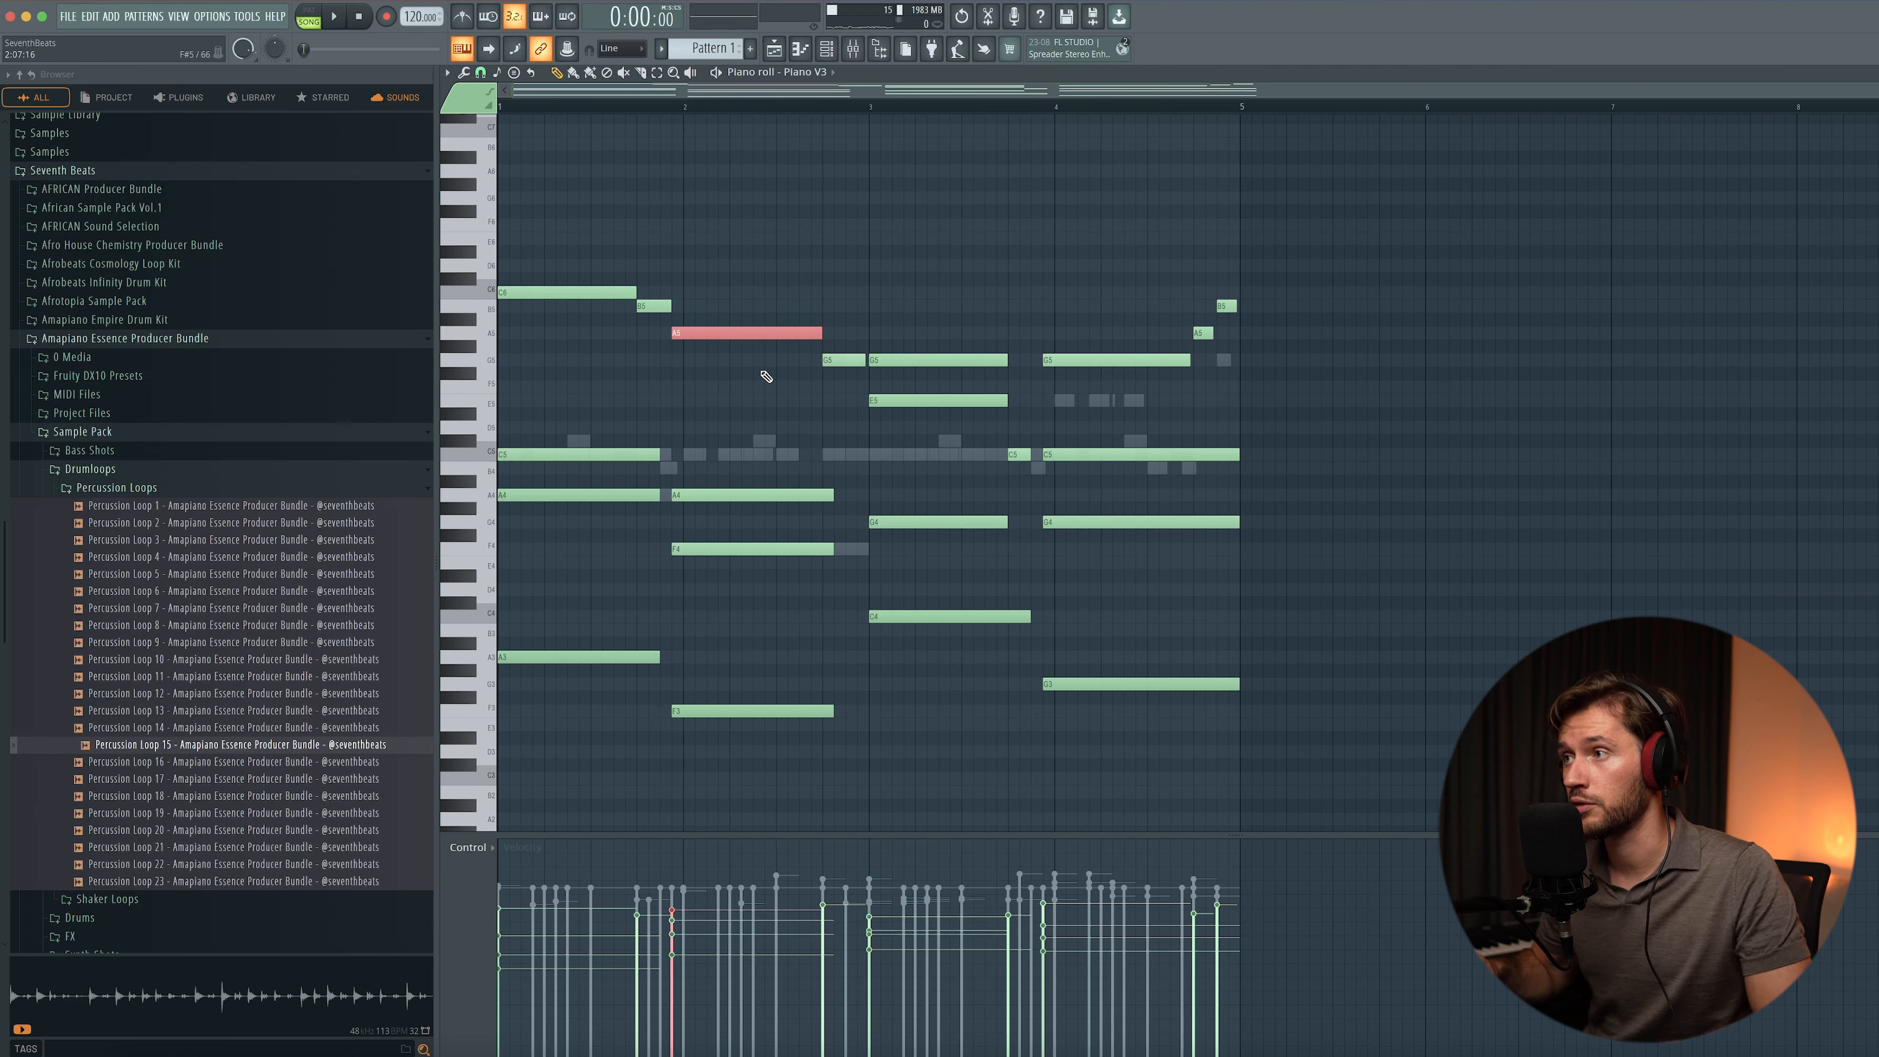
key("space")
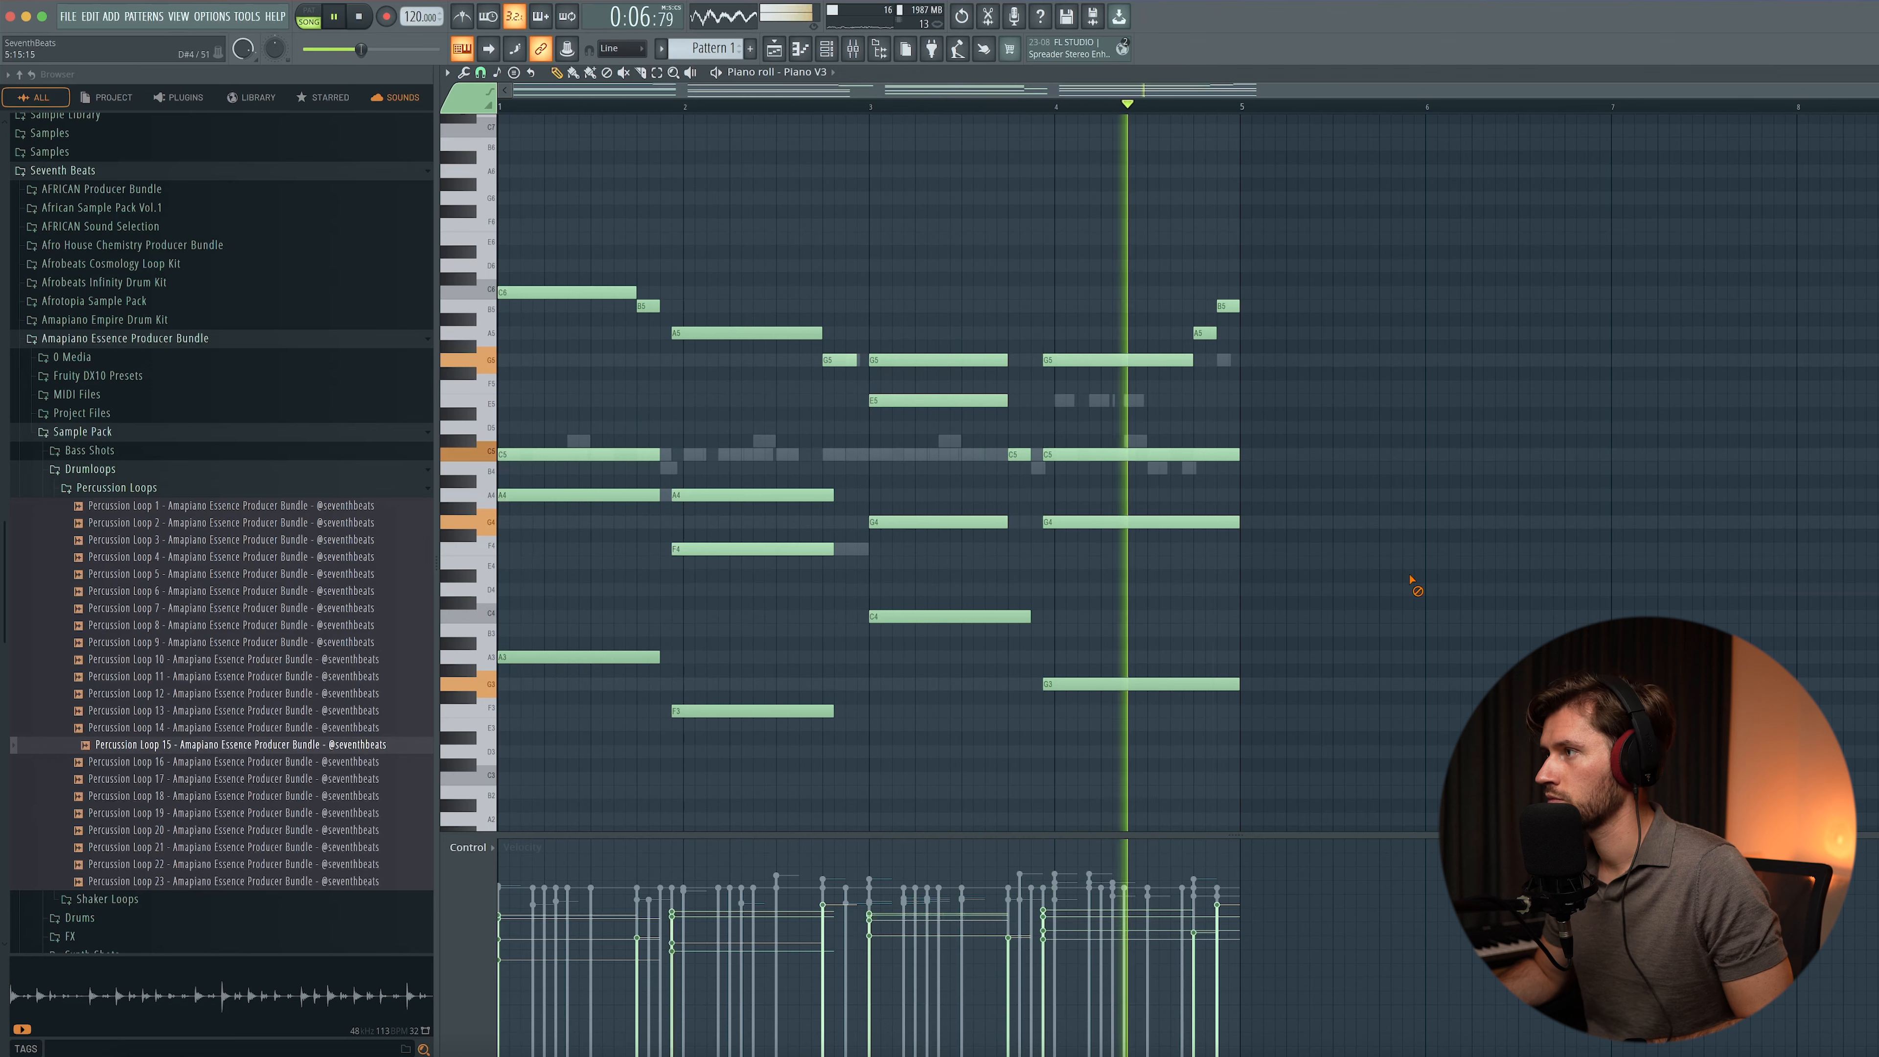
key("space")
- Load the Pluck - Adam preset from the Afro House Chemistry Producer Bundle's Serum Presets into a new Serum channel
left_click(826, 49)
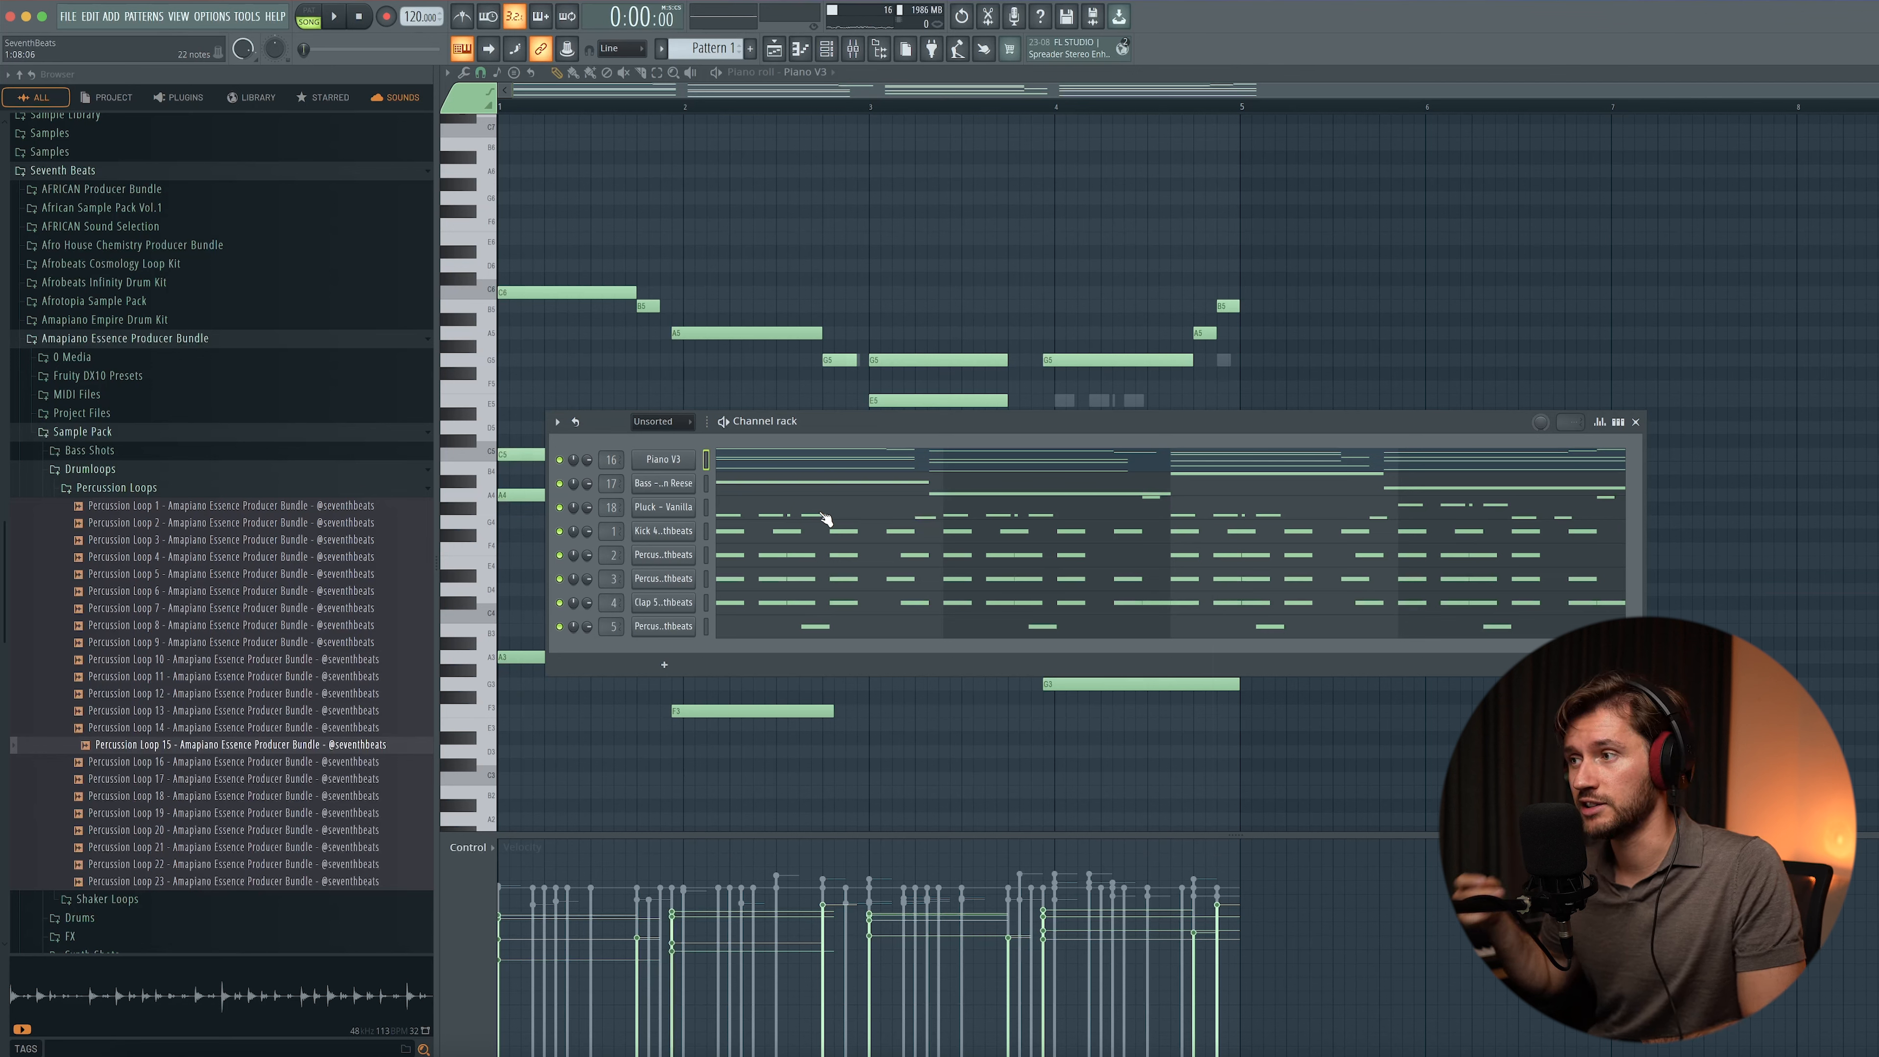
key("space")
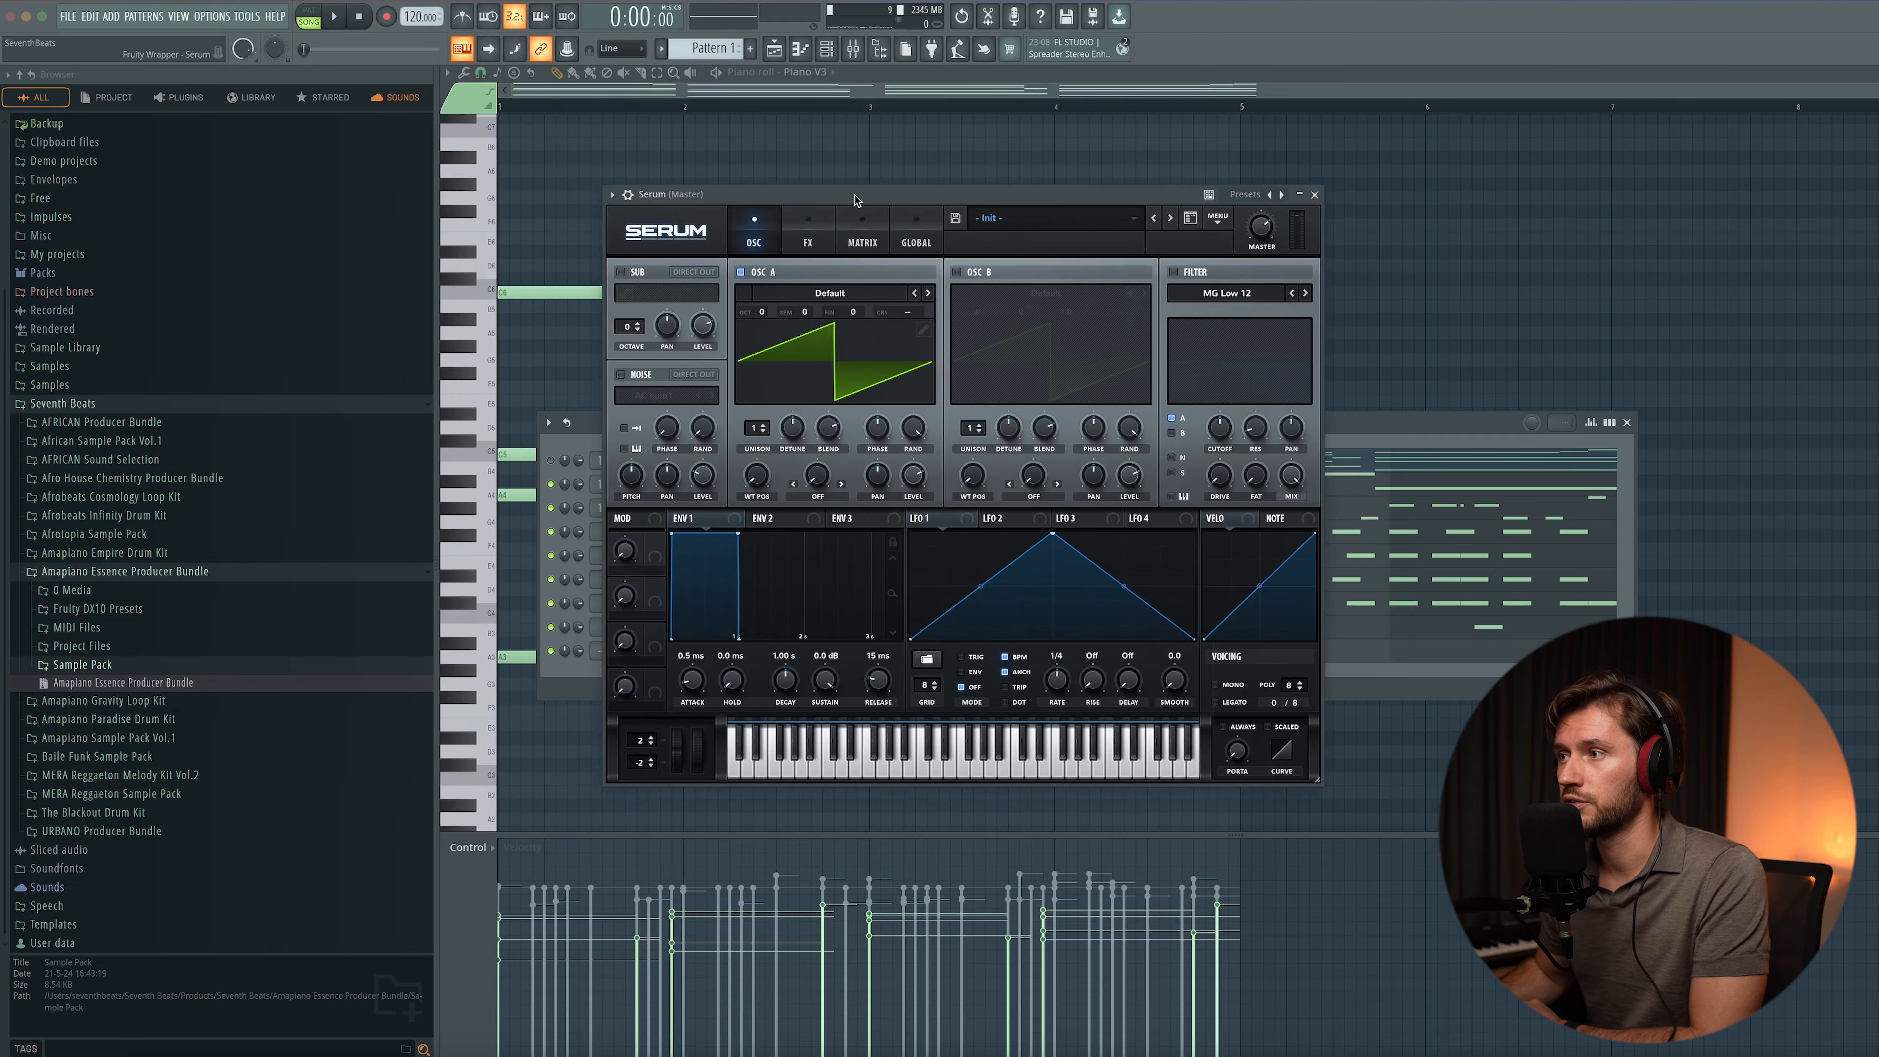
left_click_drag(855, 200, 861, 239)
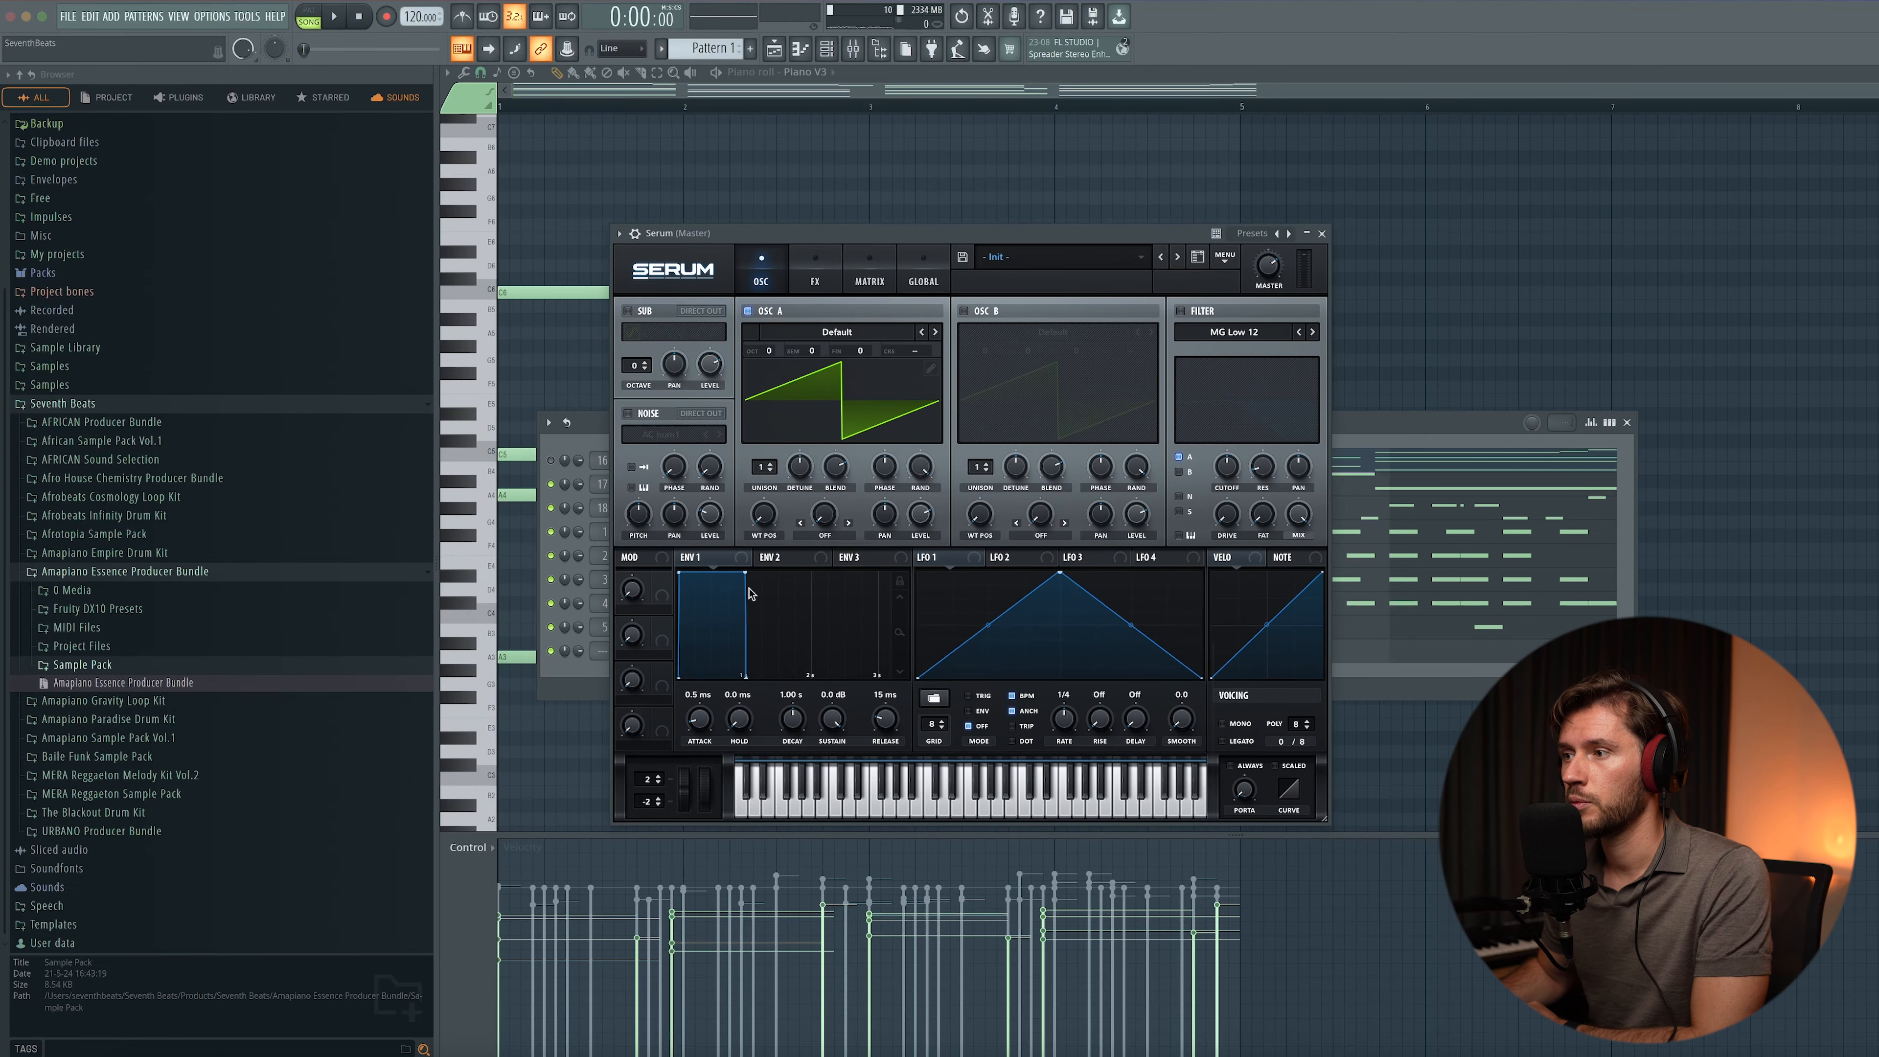
left_click(122, 613)
left_click(122, 613)
left_click(121, 572)
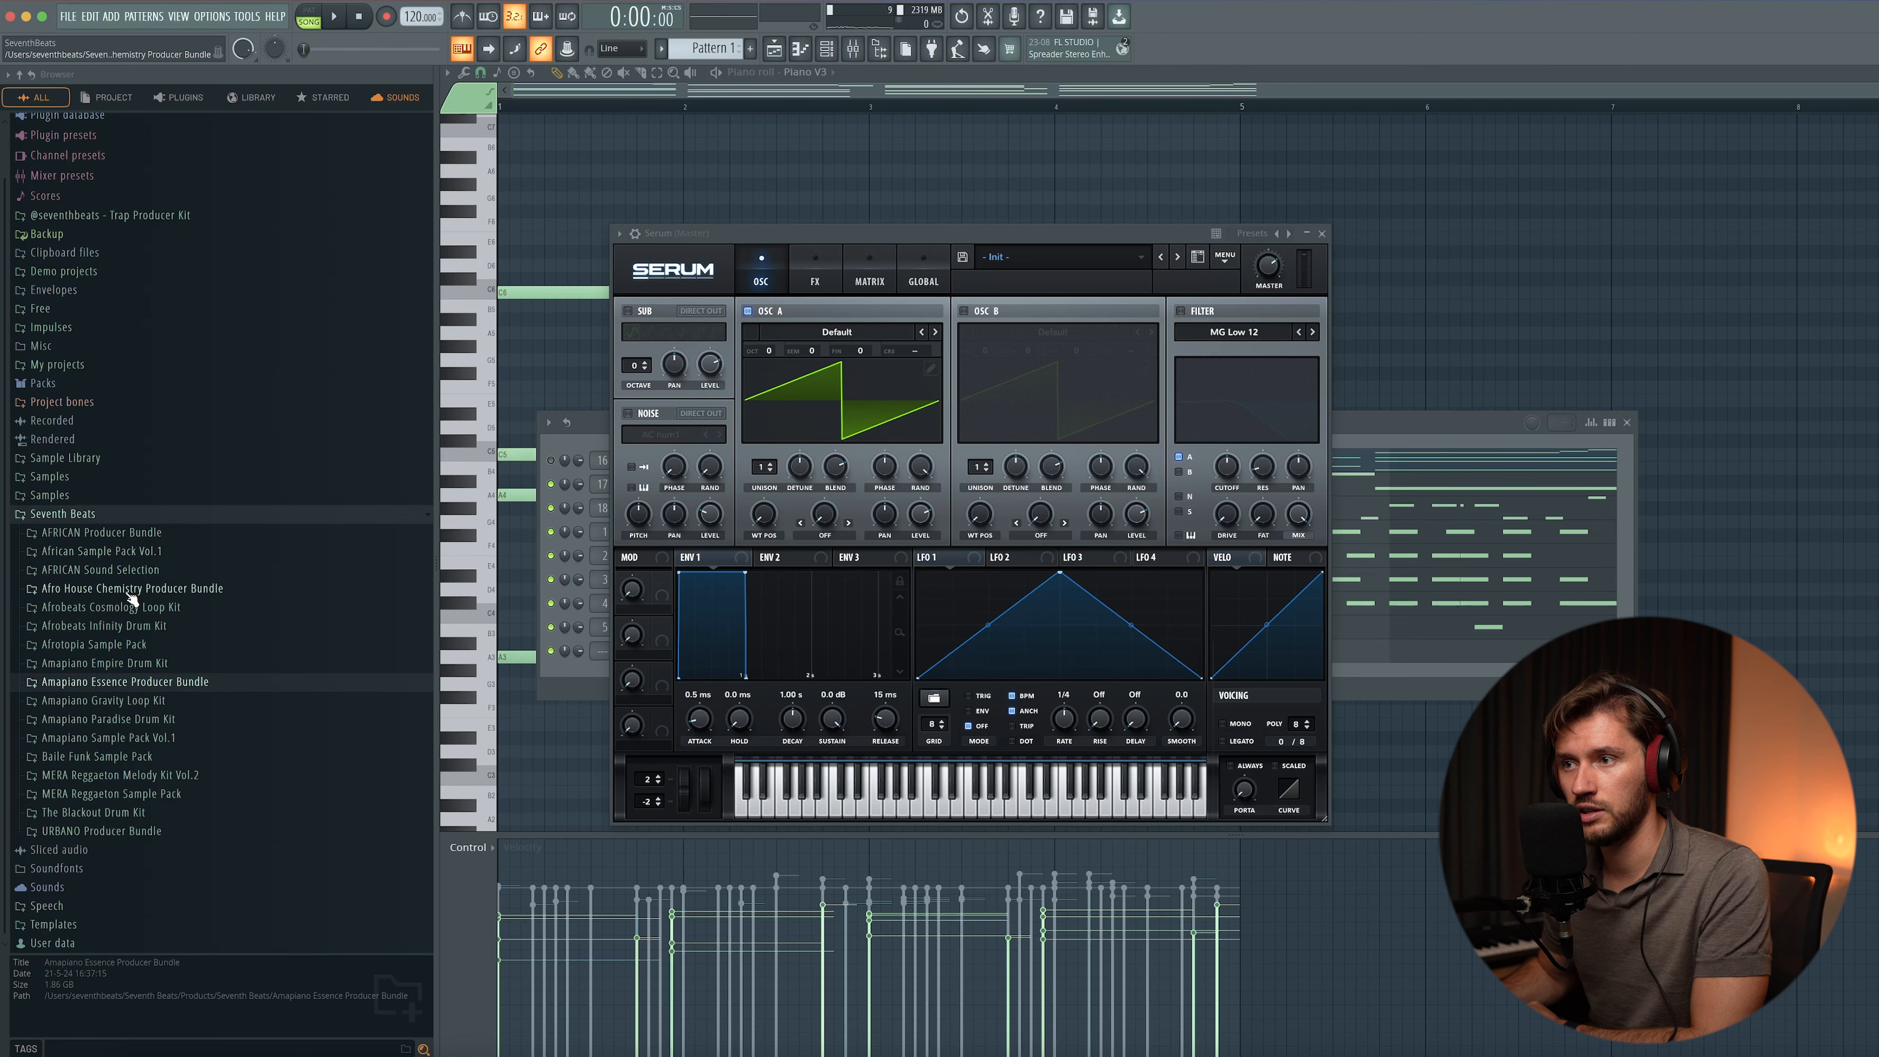
left_click(129, 592)
left_click(140, 572)
scroll(169, 640, "down", 5)
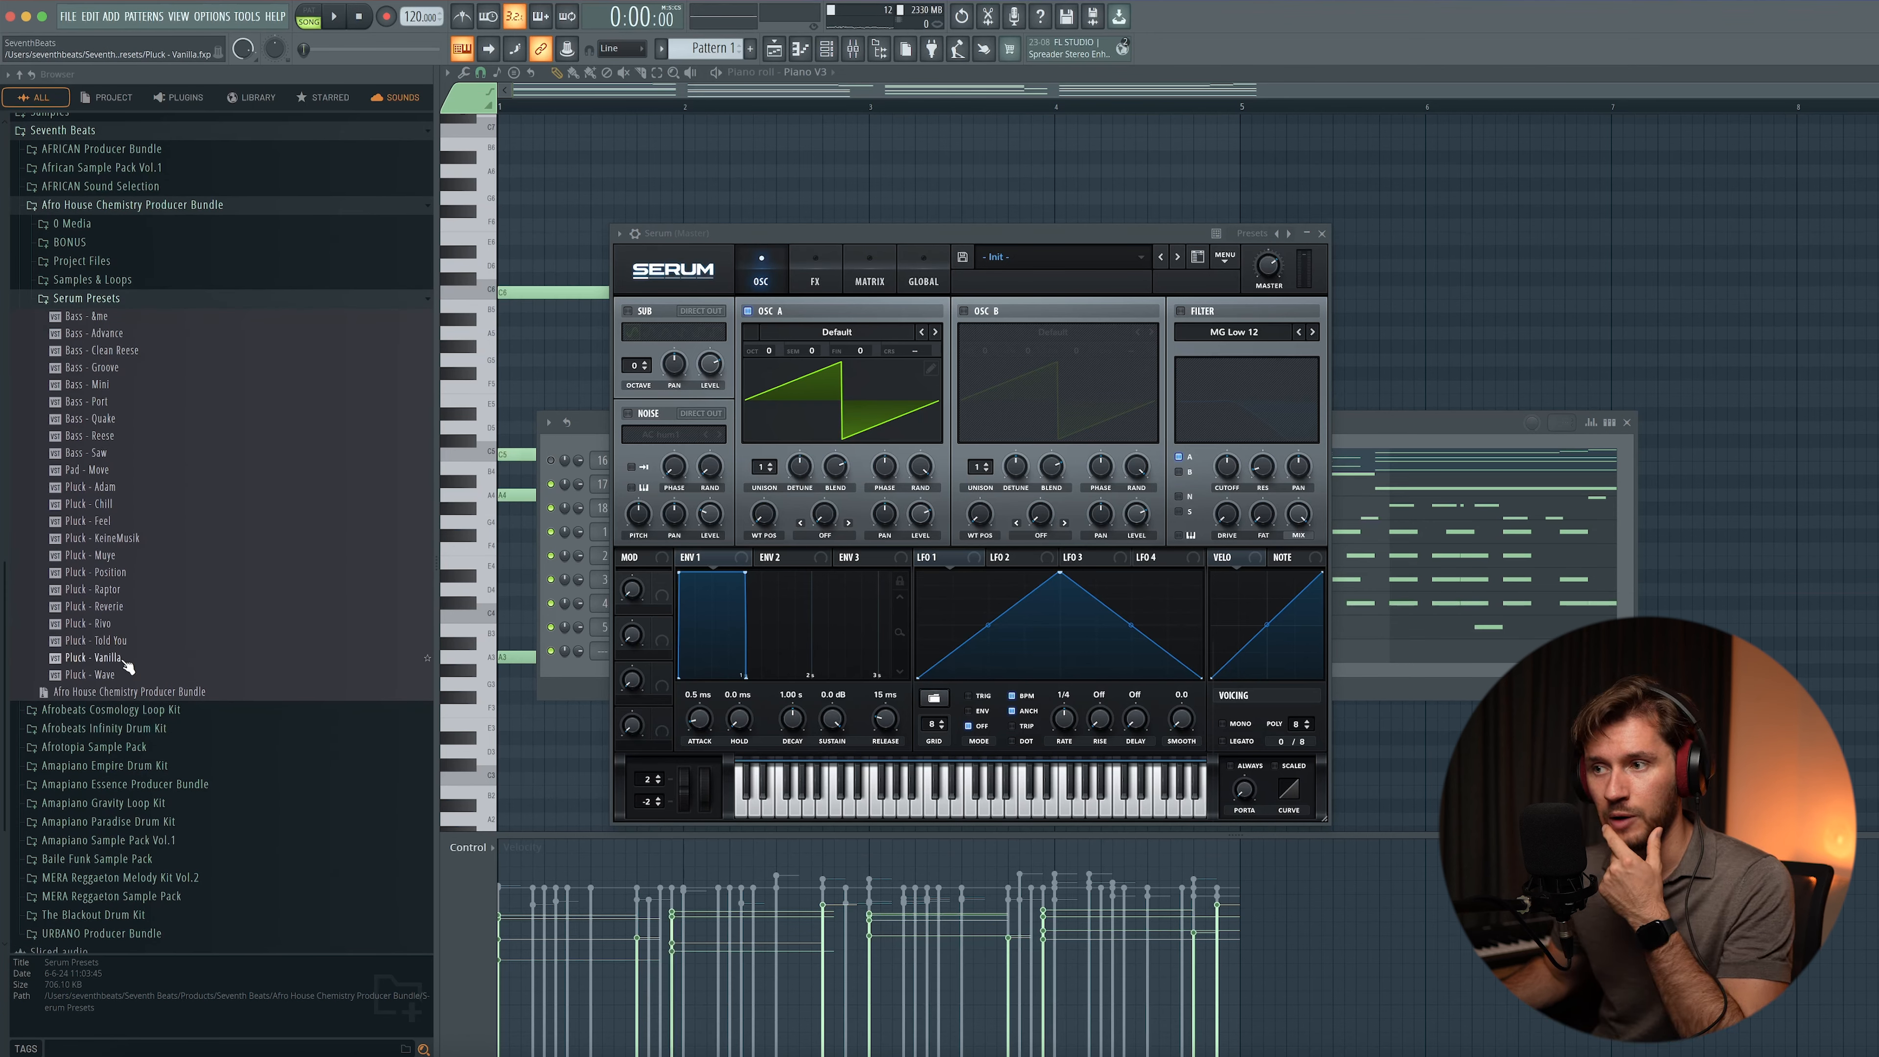
right_click(105, 488)
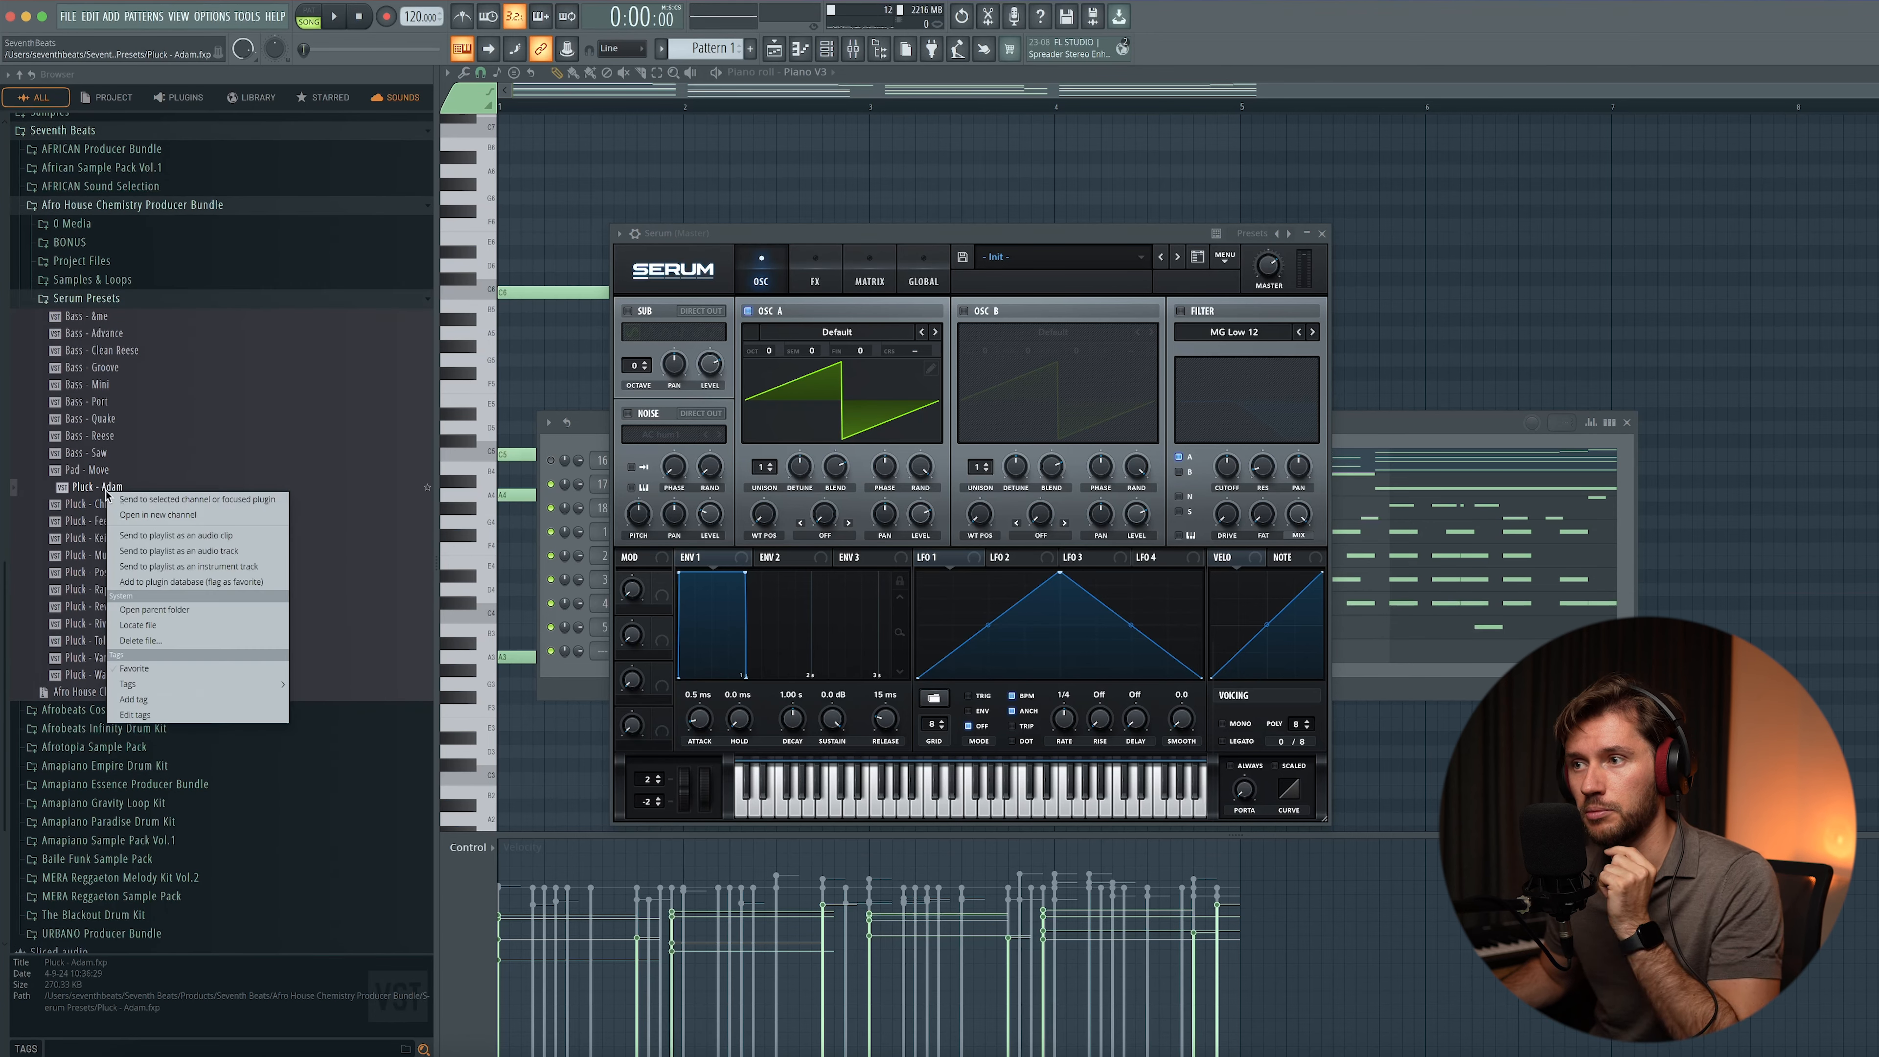
left_click(165, 501)
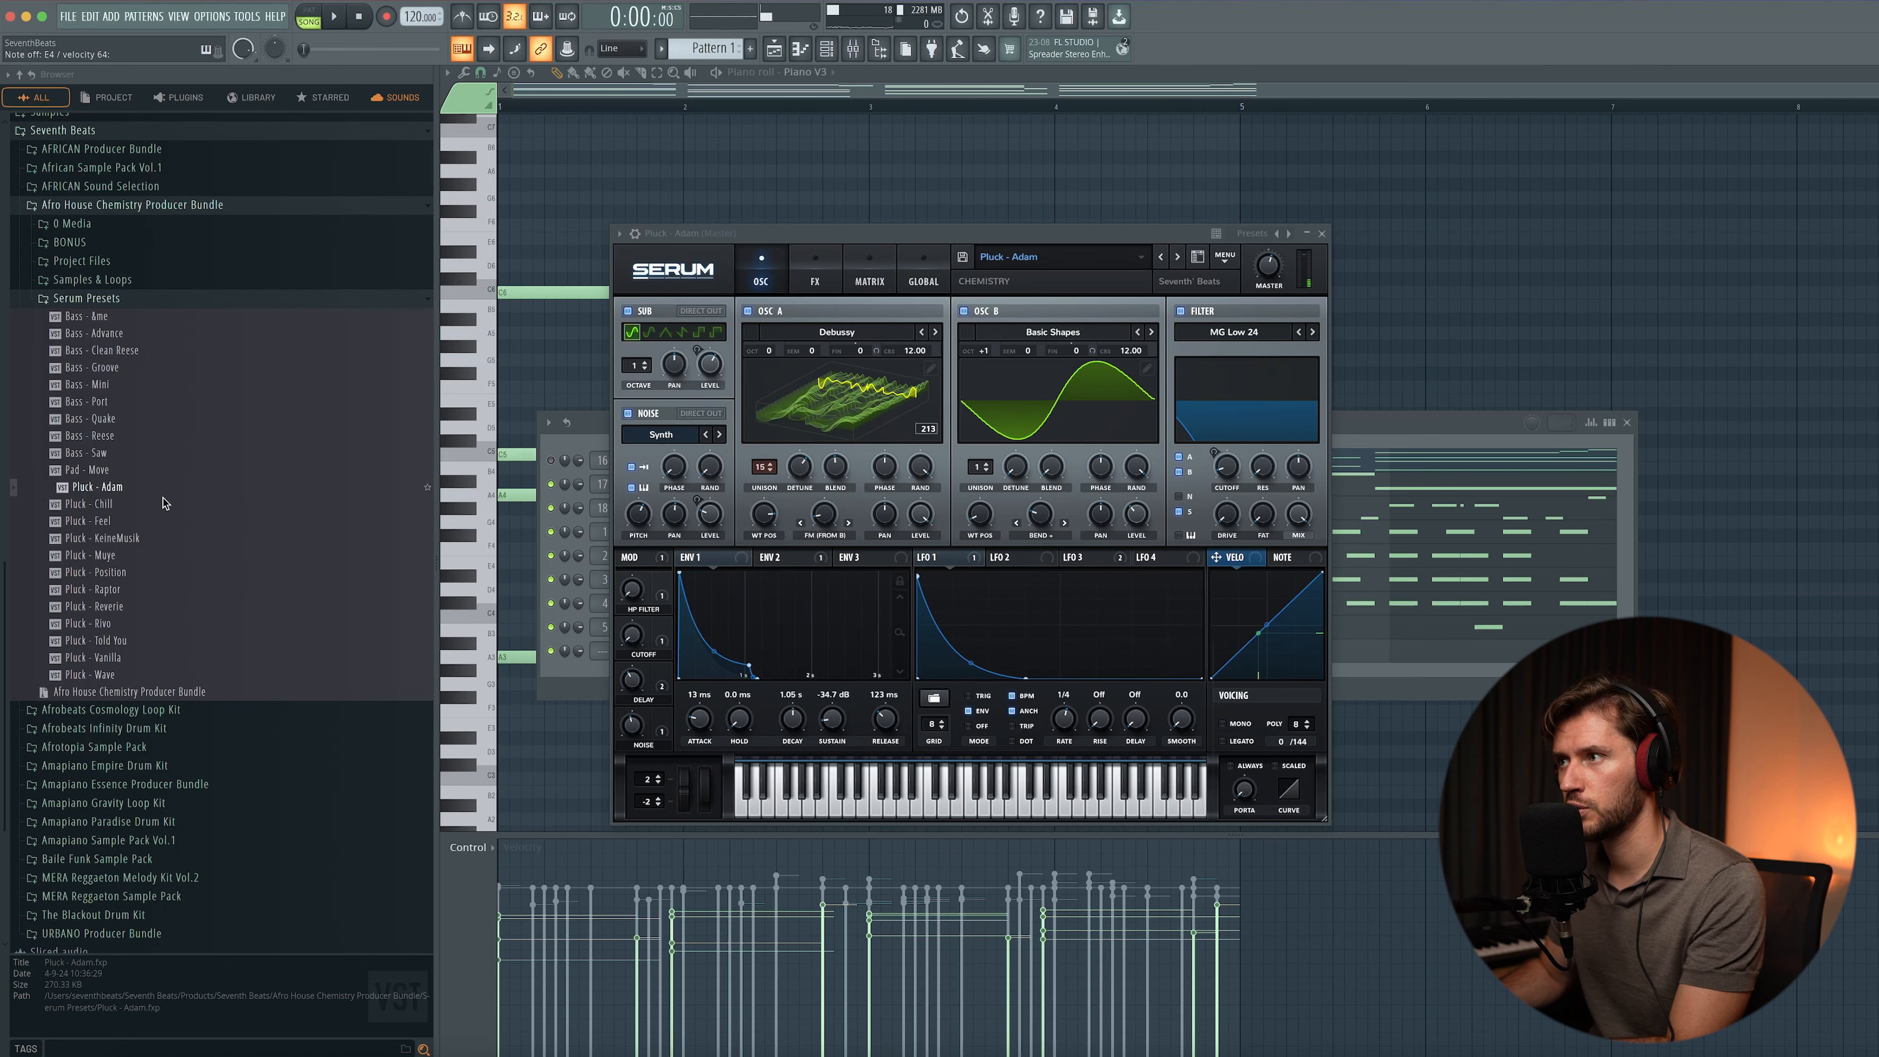
left_click(1322, 234)
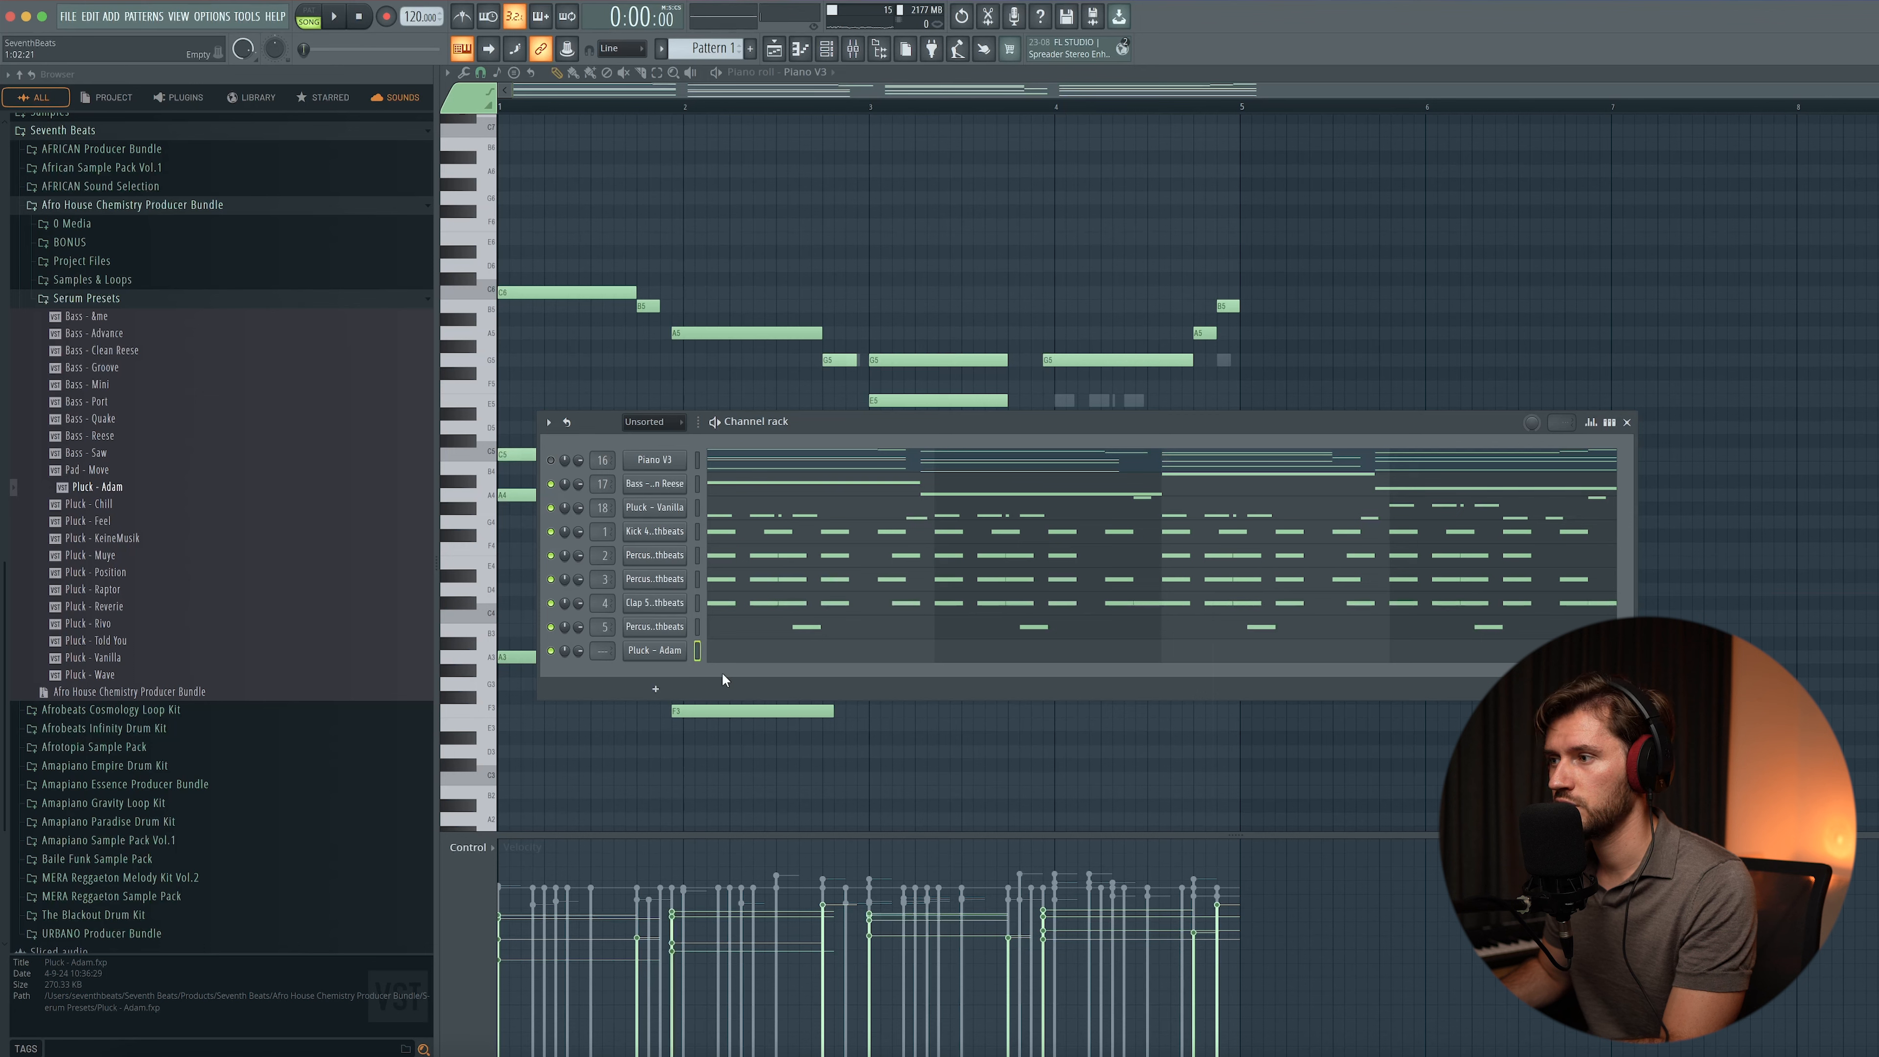
- Enter two short, back-to-back C4 notes at the start of the Pluck - Adam part and select their time range
left_click(760, 654)
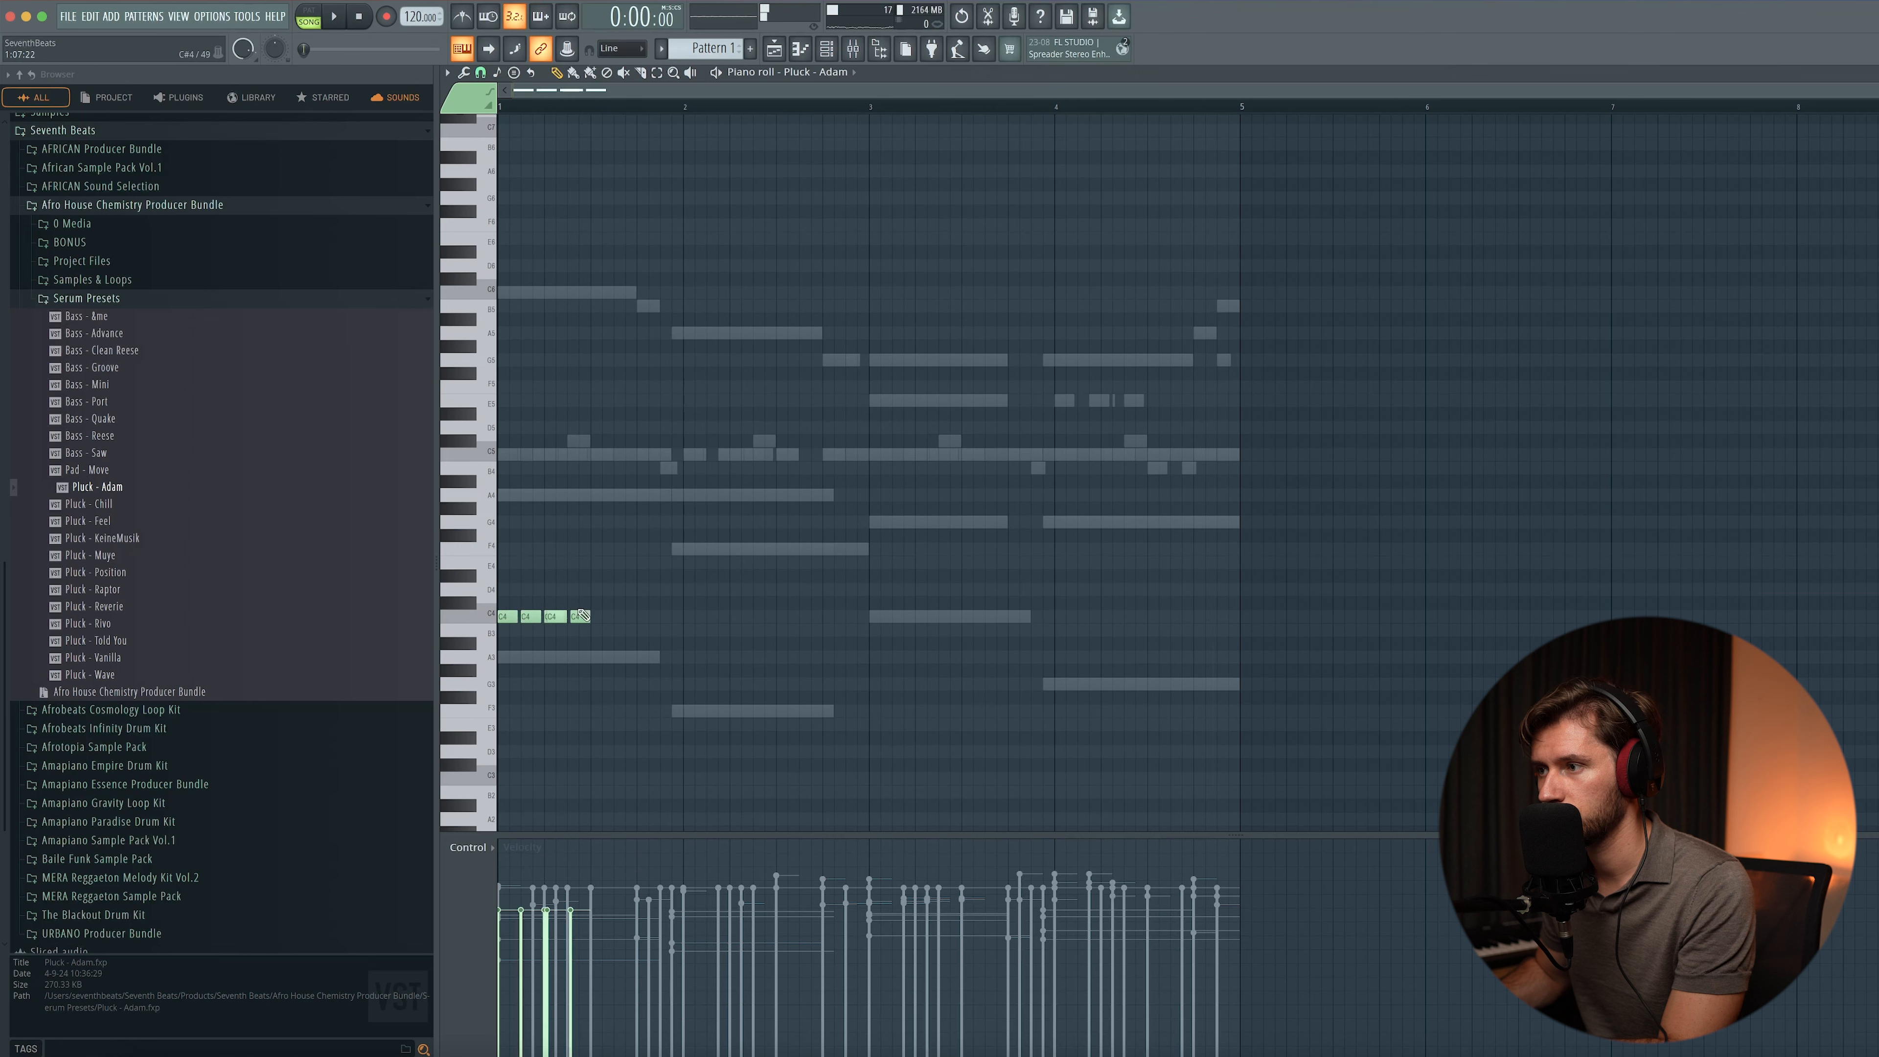
left_click(481, 73)
left_click(501, 112)
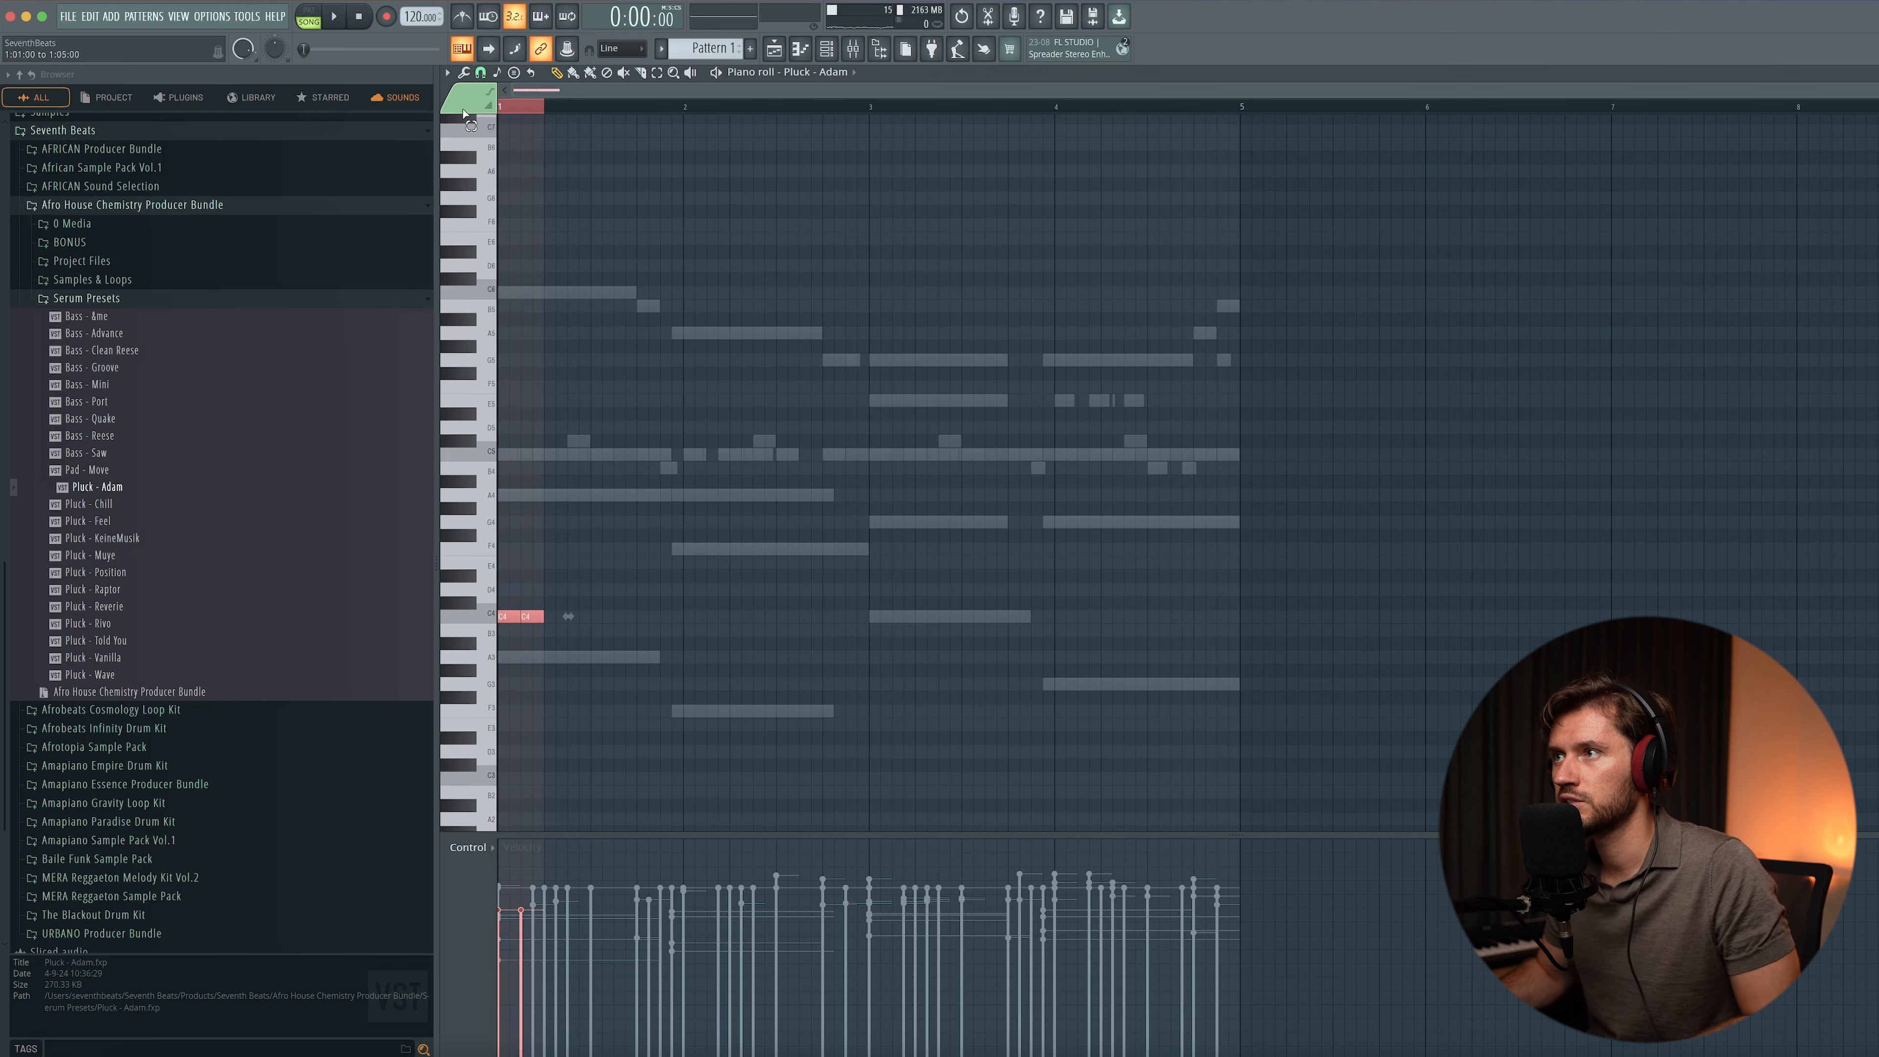
- Duplicate the two C4 notes until they fill all four bars of the Pluck - Adam part, and play it back
key("ctrl+b")
key("ctrl+b")
key("ctrl+b")
key("ctrl+b")
key("ctrl+b")
key("ctrl+b")
key("ctrl+b")
key("ctrl+b")
key("ctrl+b")
key("ctrl+b")
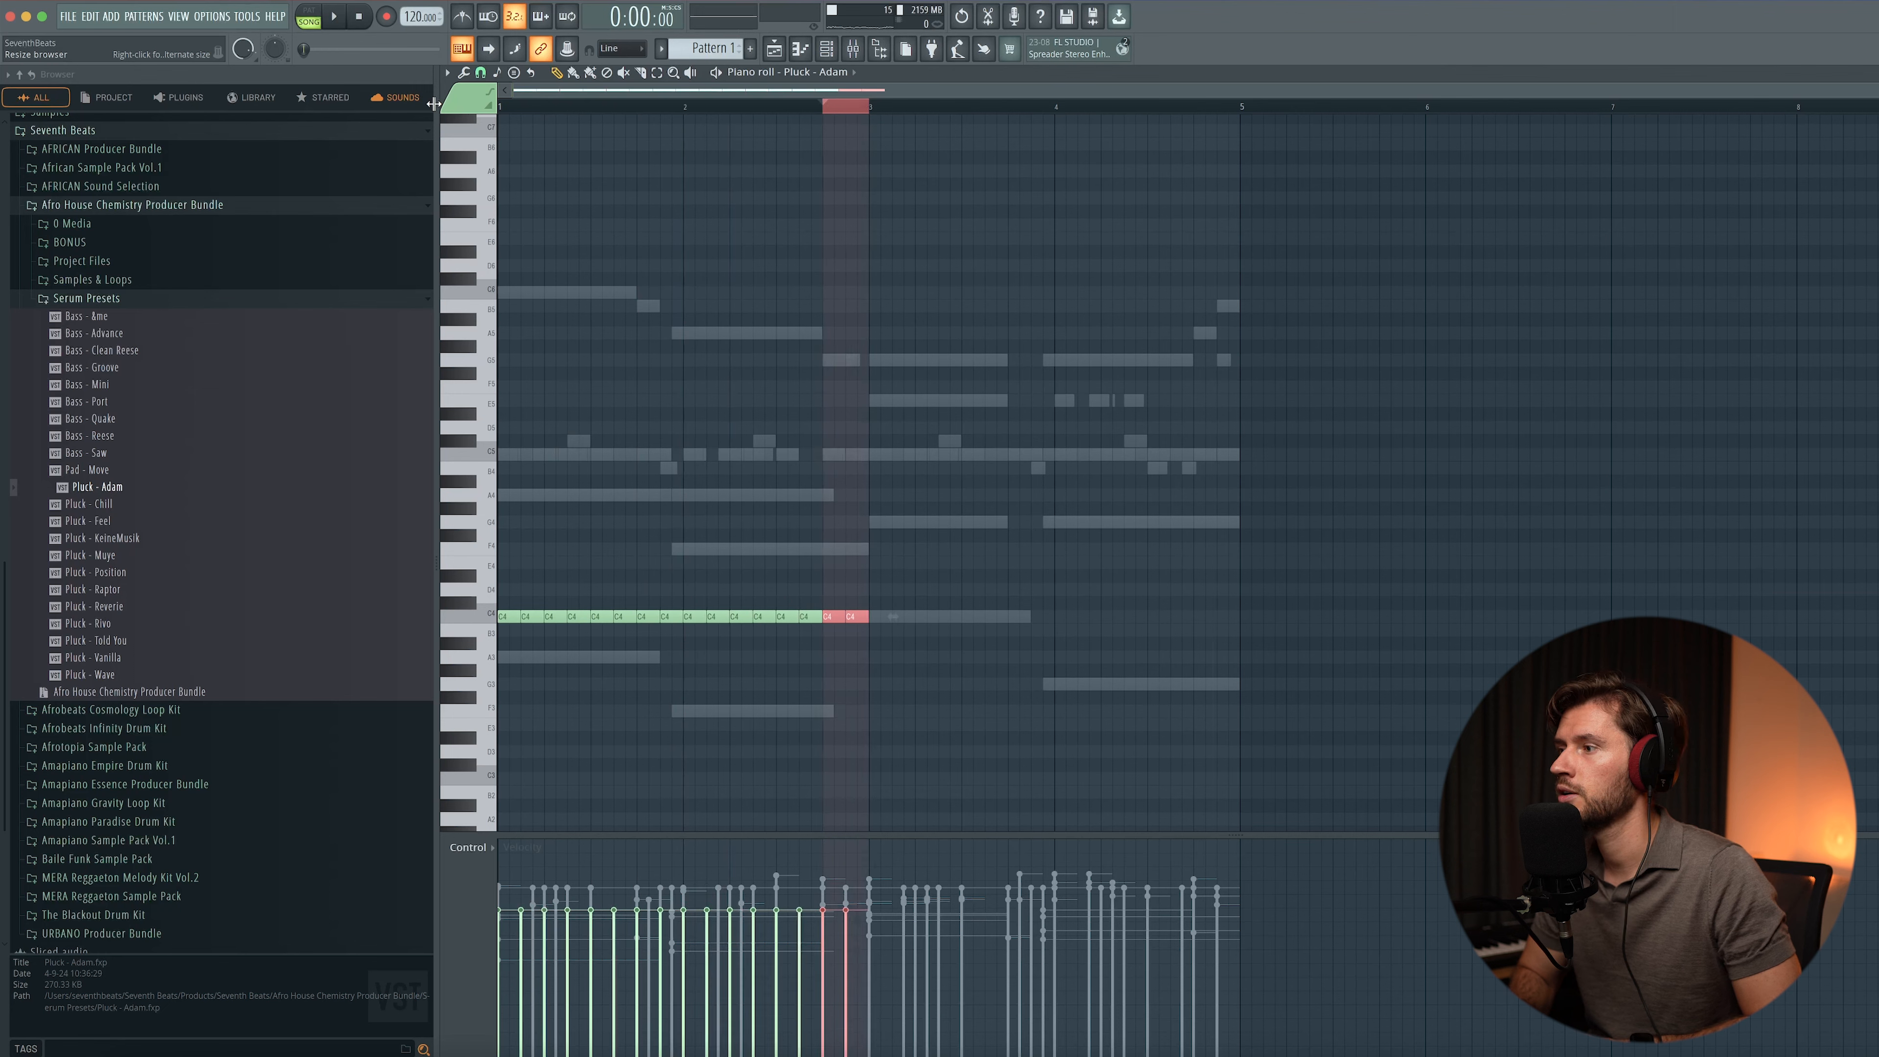
key("ctrl+b")
key("ctrl+b")
key("ctrl+b")
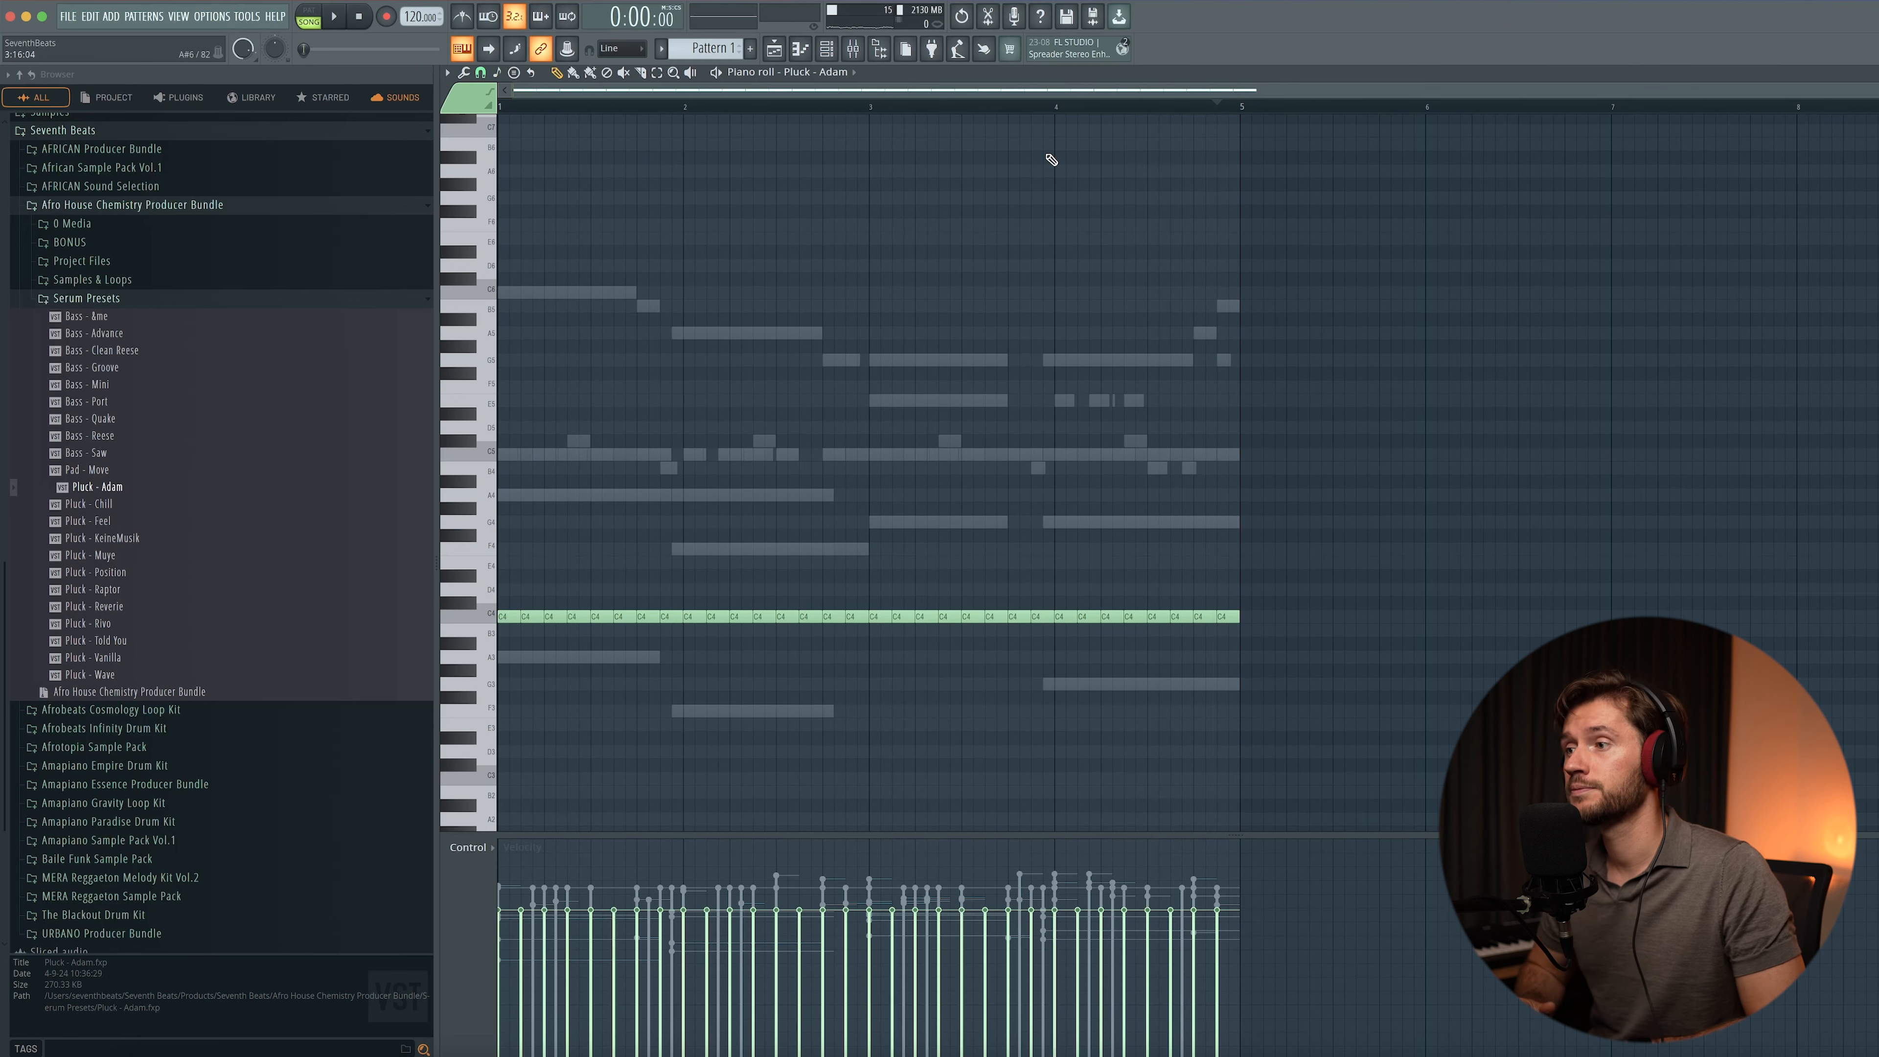
key("space")
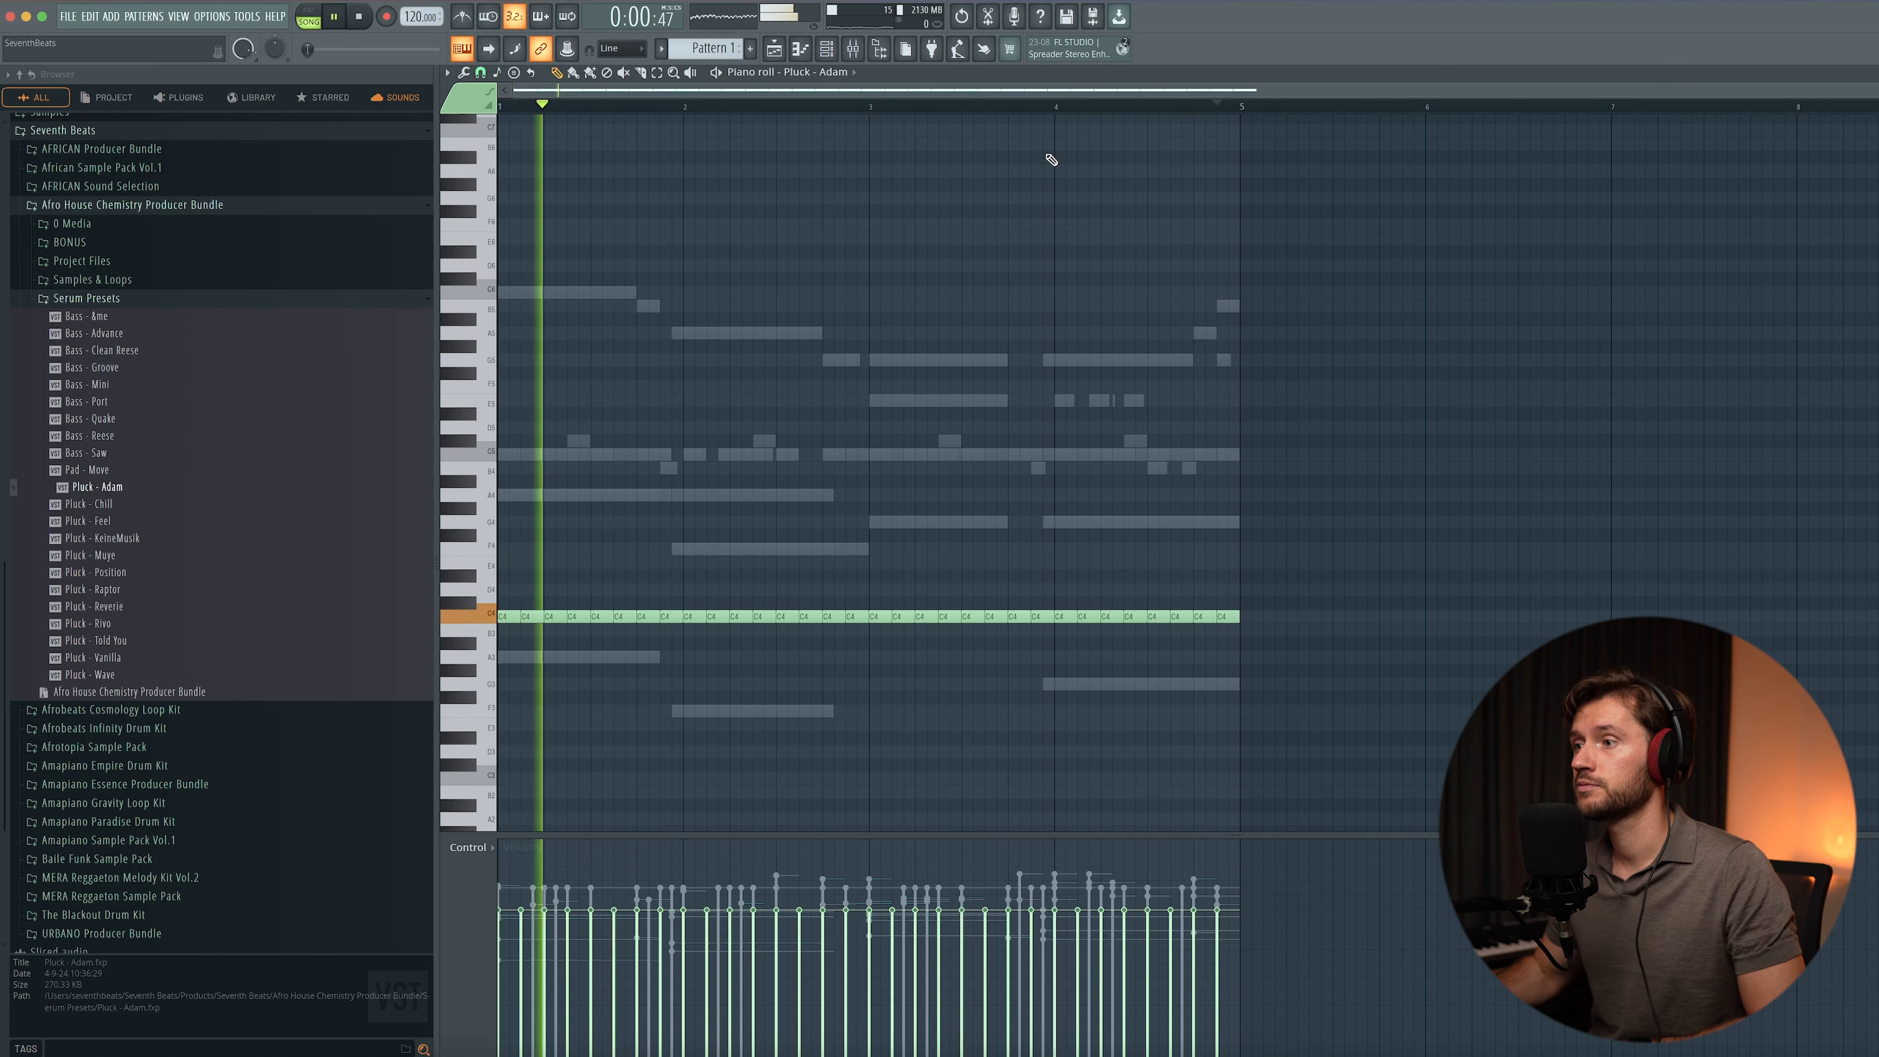
- Route the Pluck - Adam channel to mixer track 19 and lower that track's volume slightly
left_click(841, 55)
left_click(659, 651)
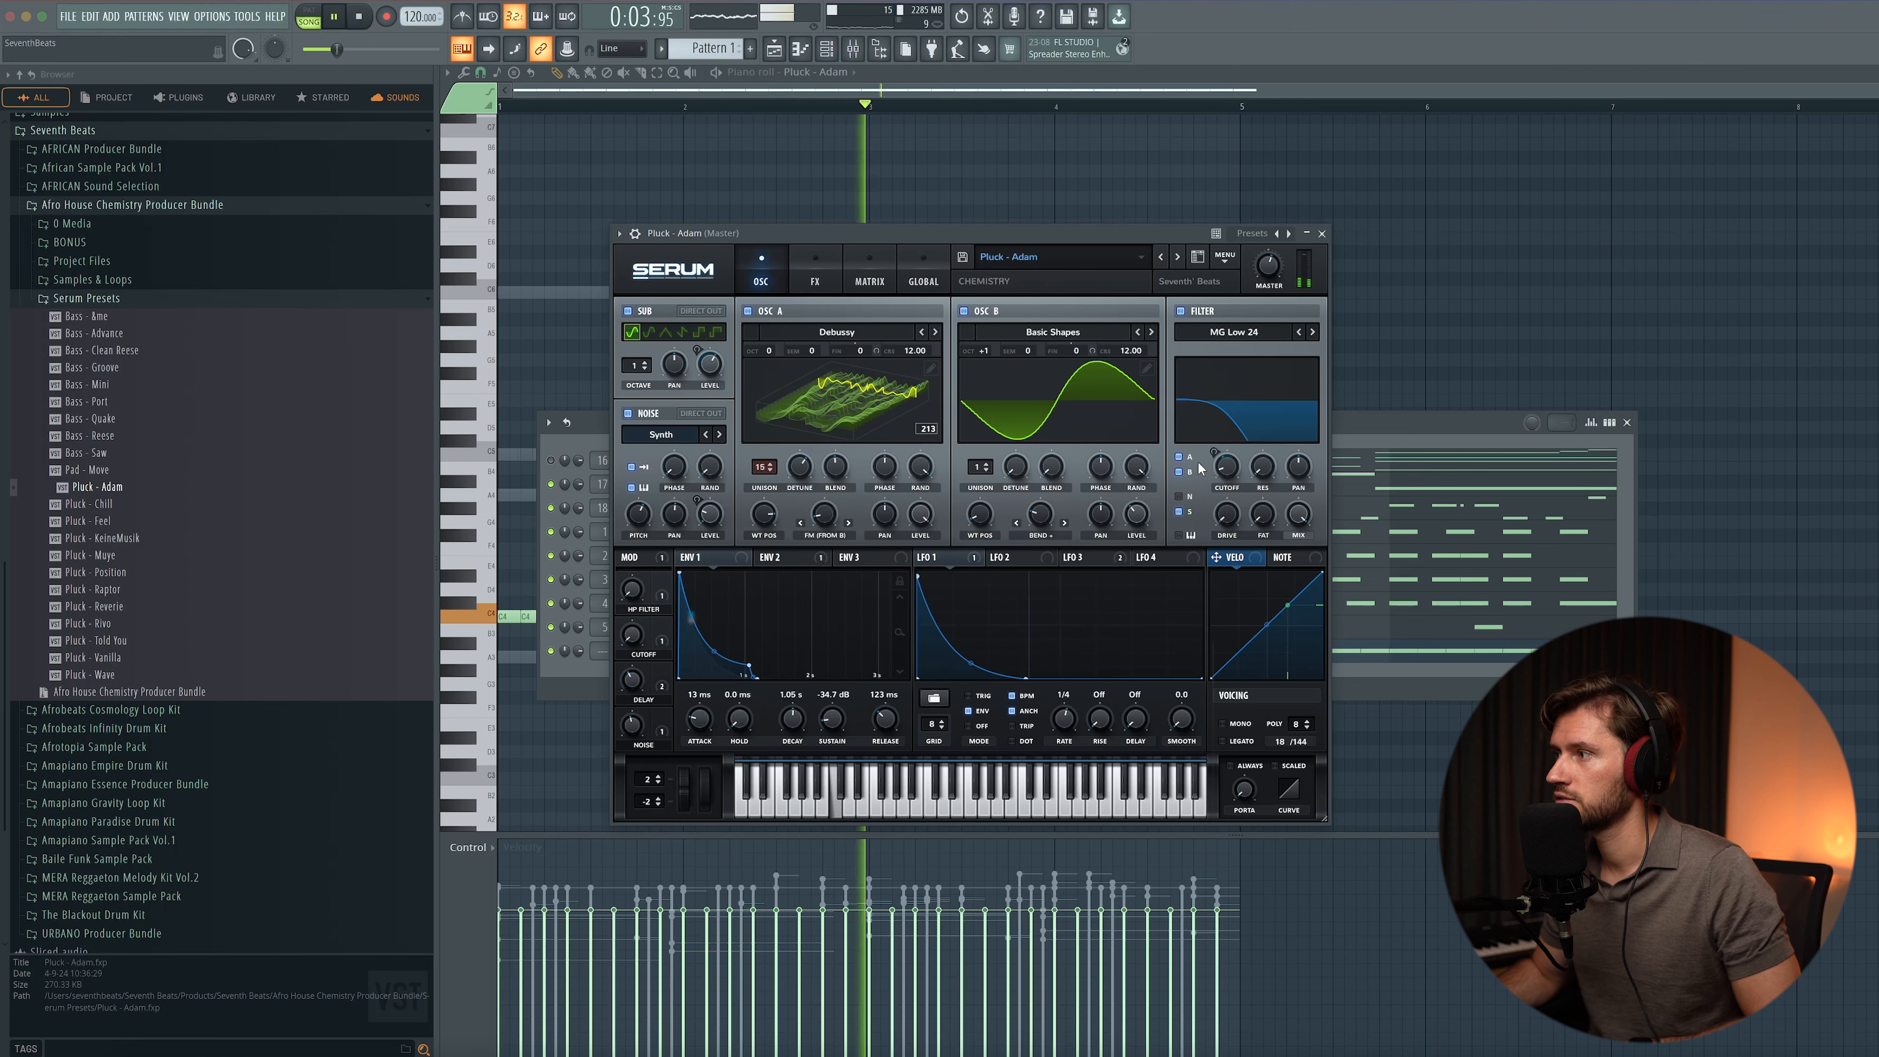
left_click(1322, 234)
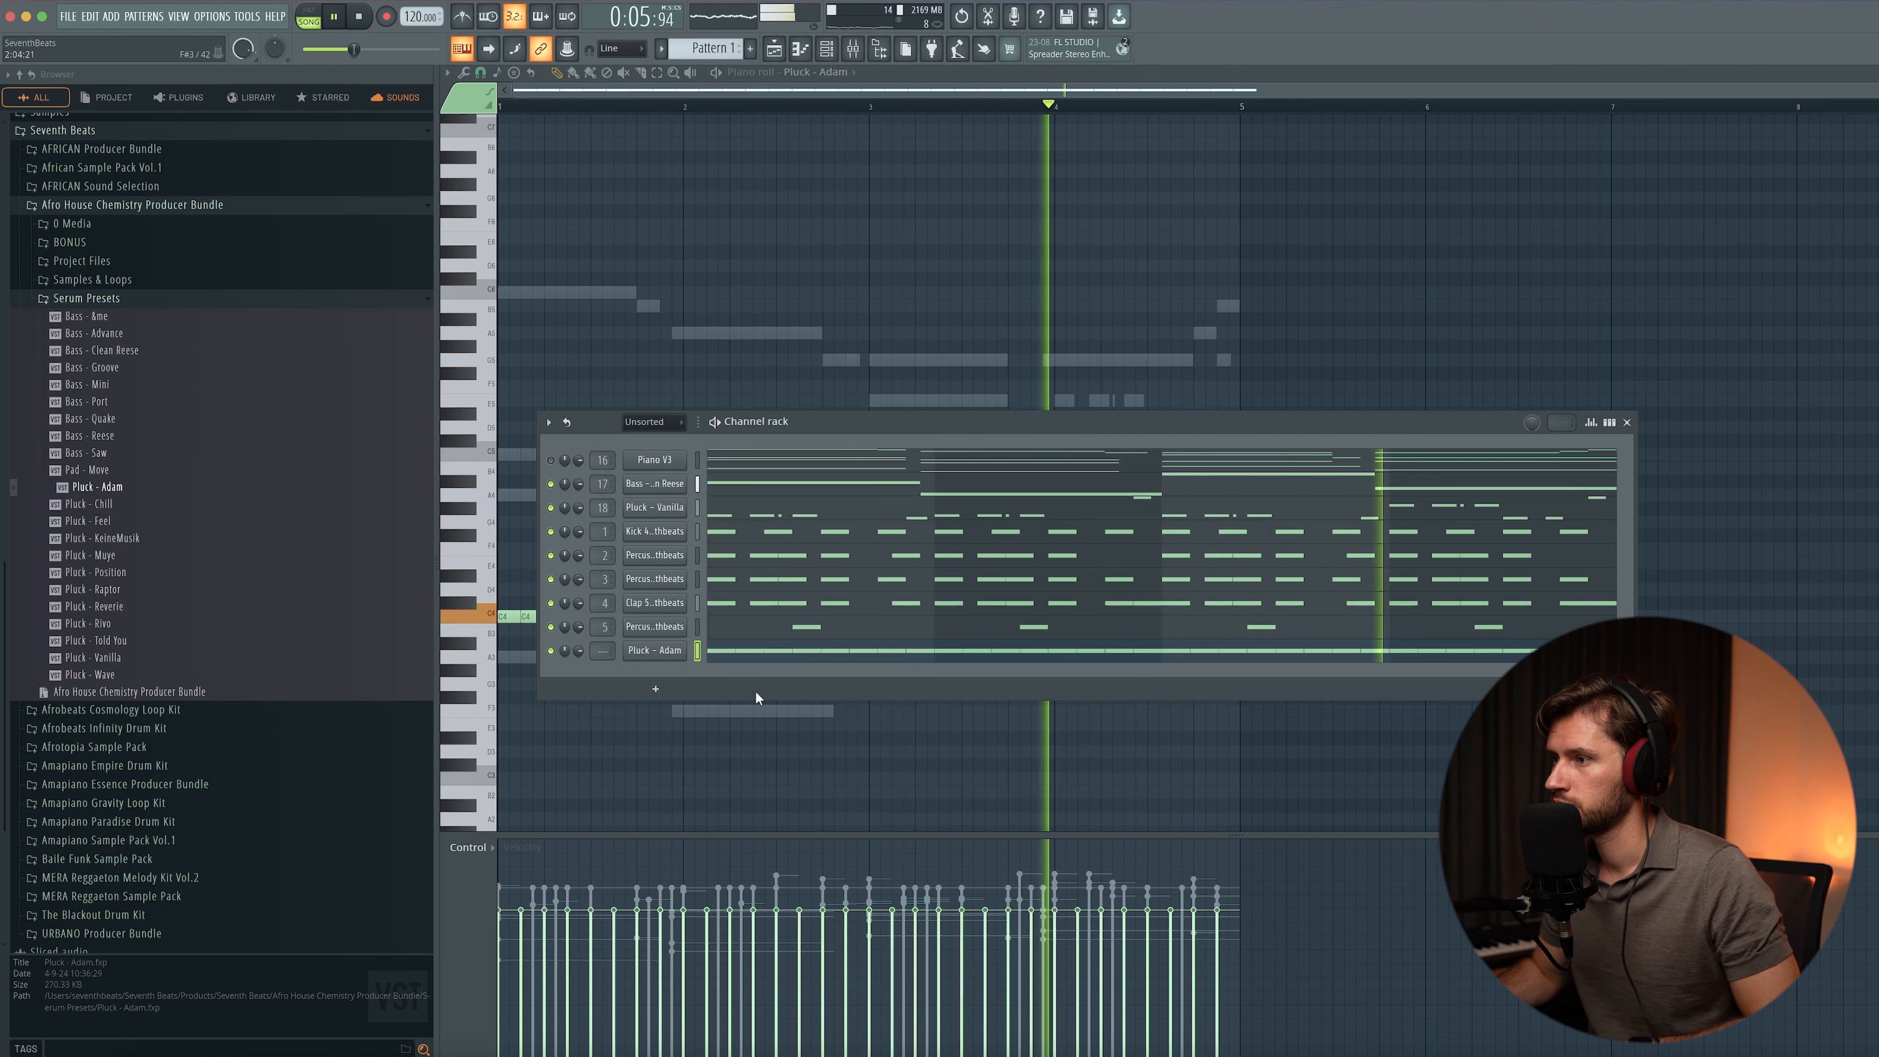
key("space")
left_click(855, 49)
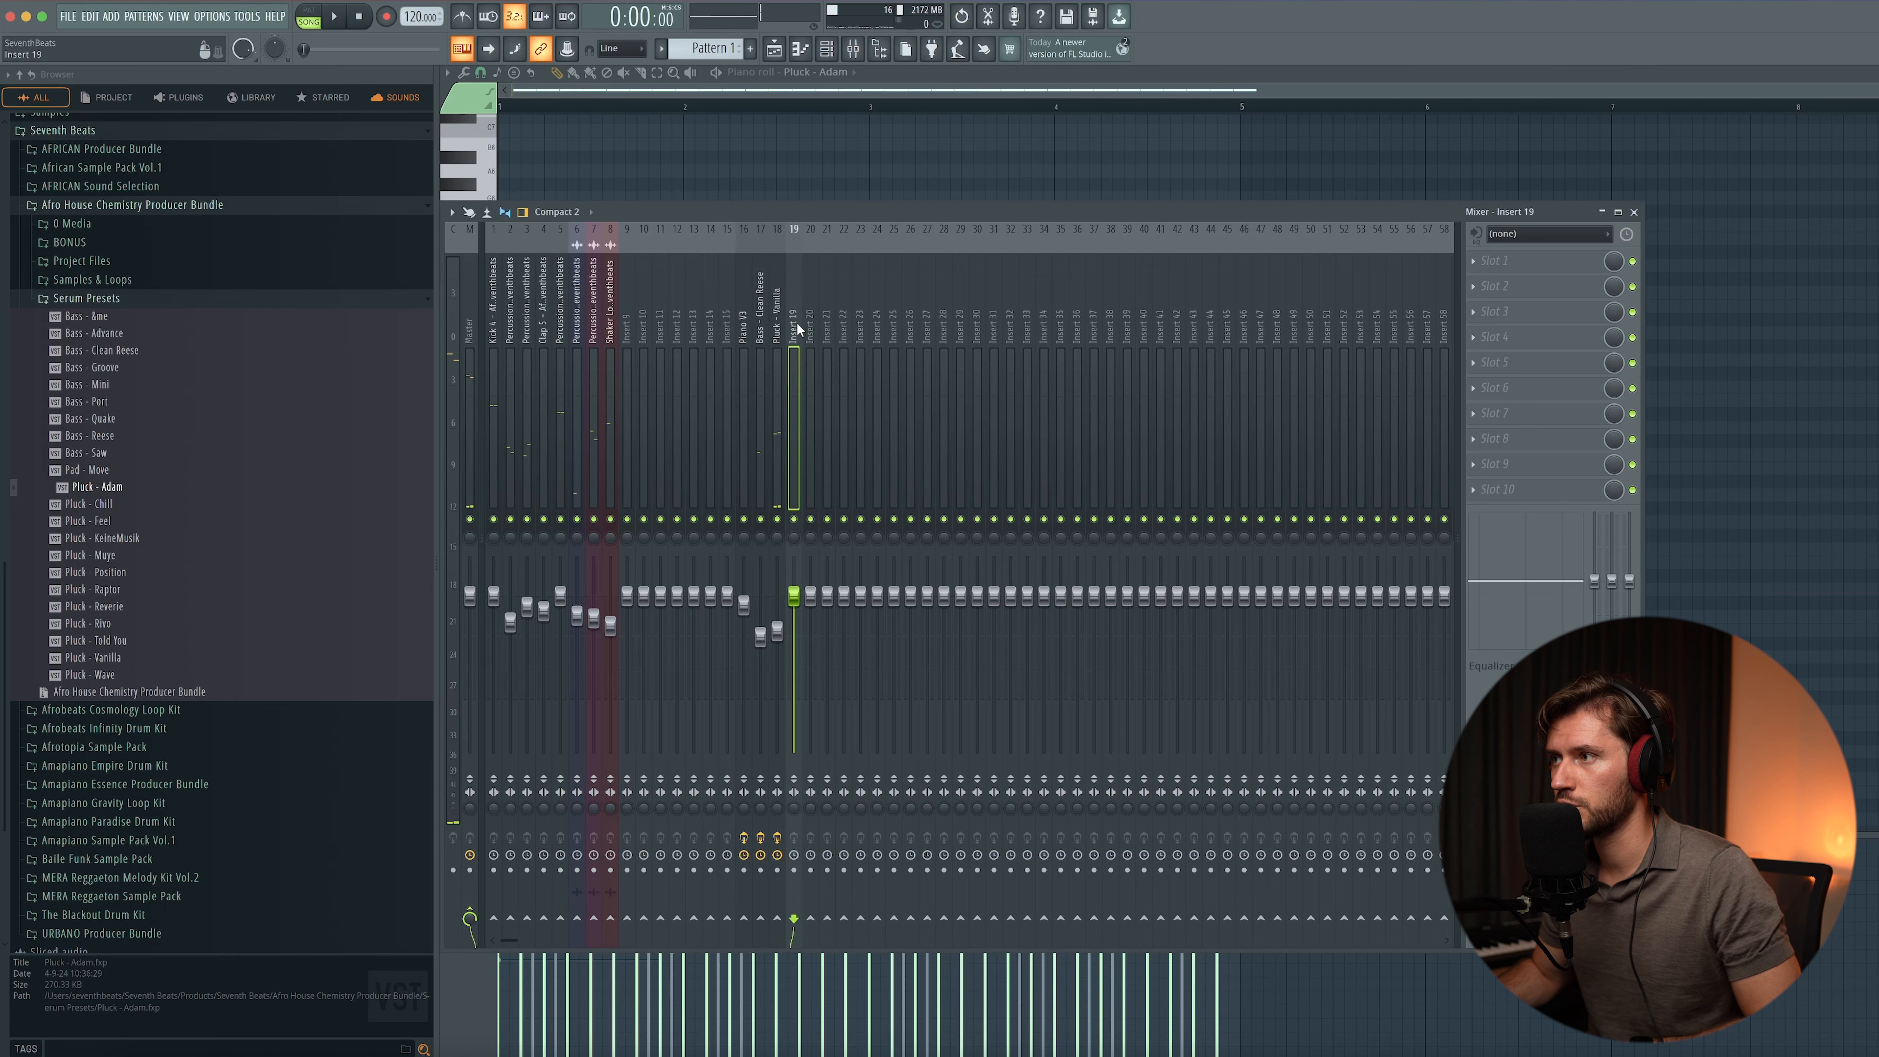
right_click(798, 329)
mouse_move(918, 407)
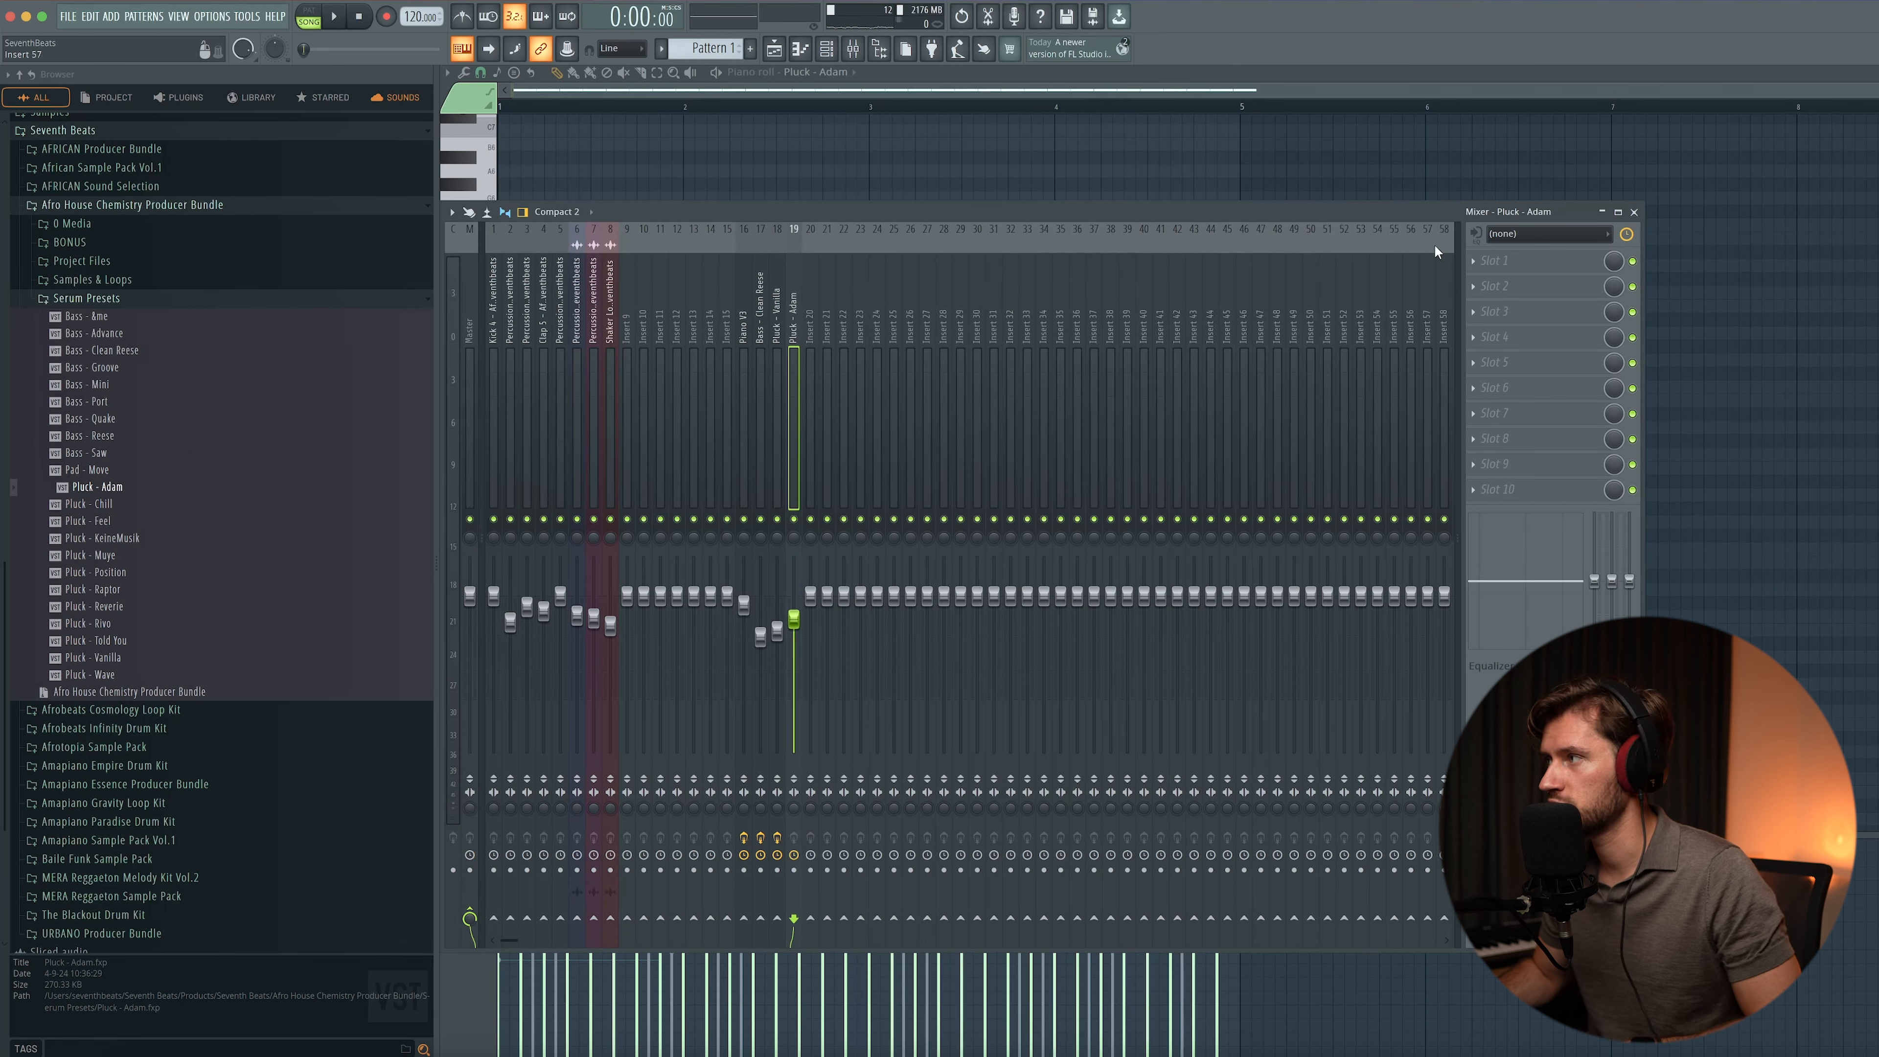
- Add Kickstart 2 to the Pluck - Adam mixer track with a 74% mix and band ducking below 4.98 kHz
left_click(1502, 269)
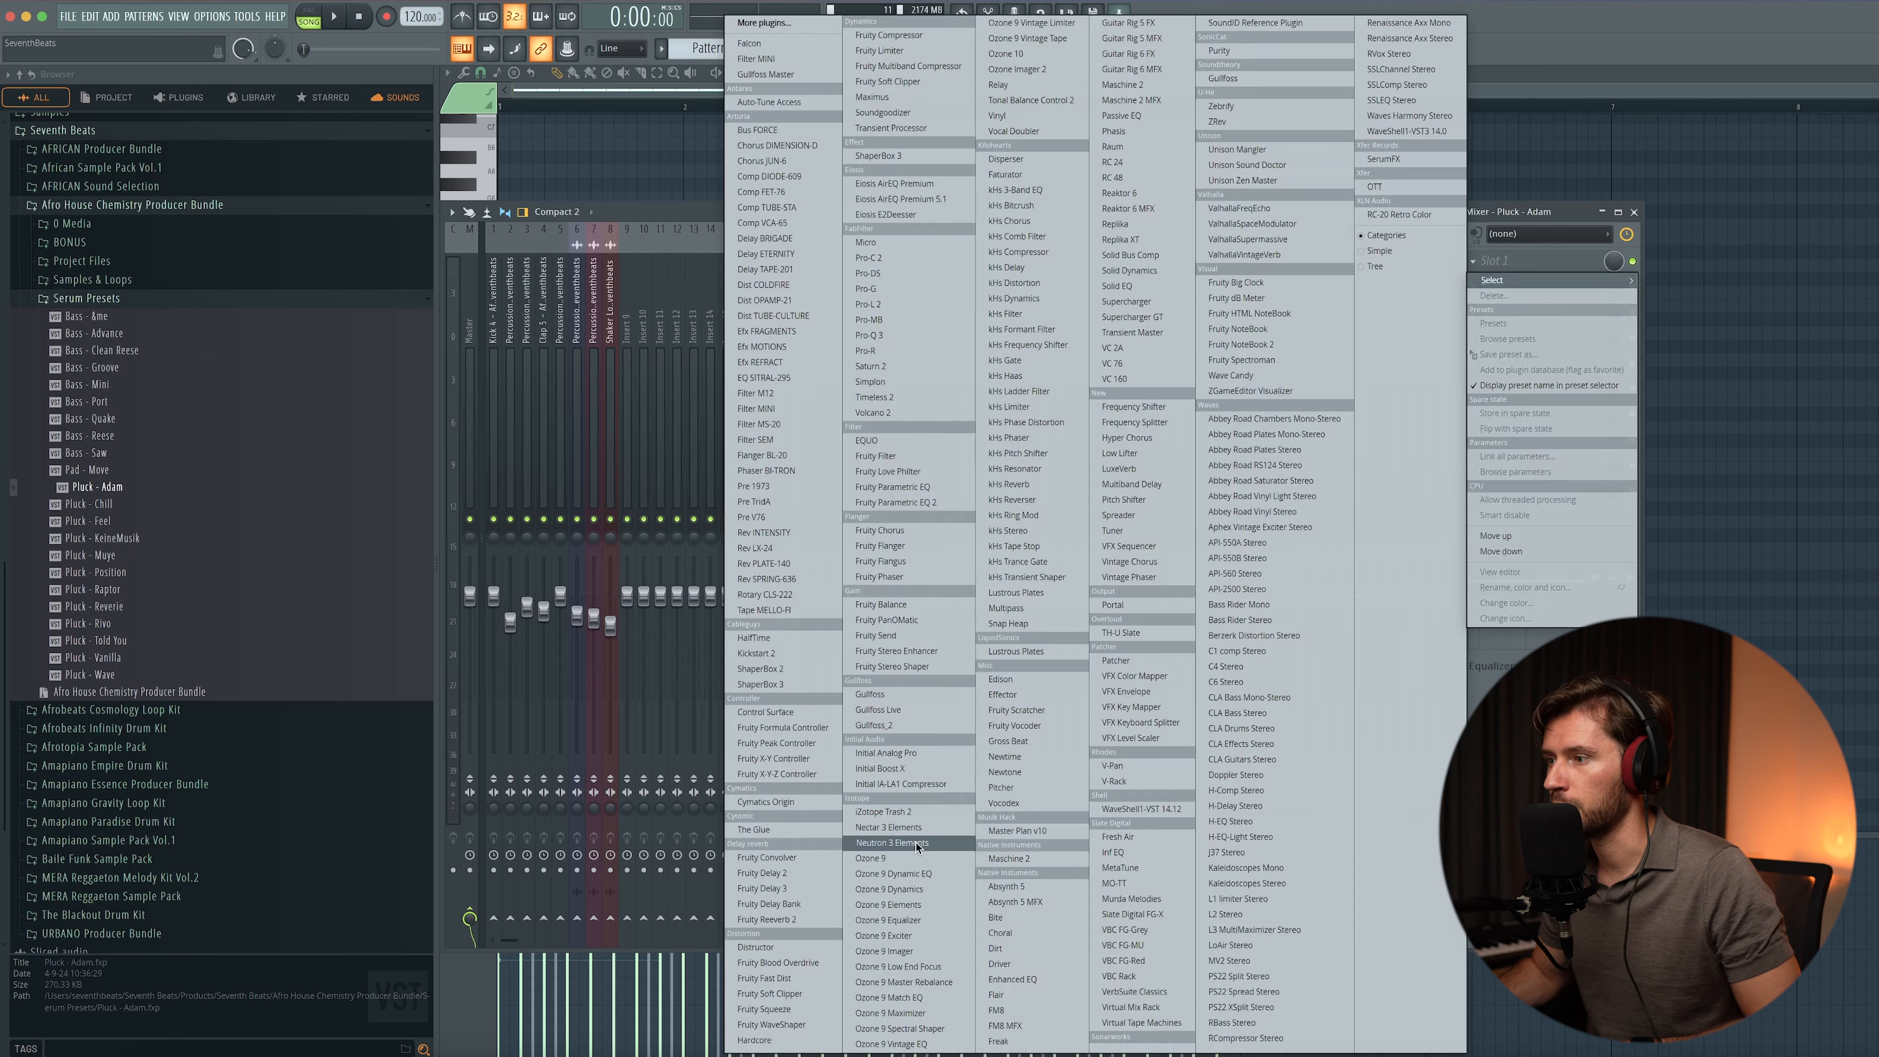
left_click(786, 654)
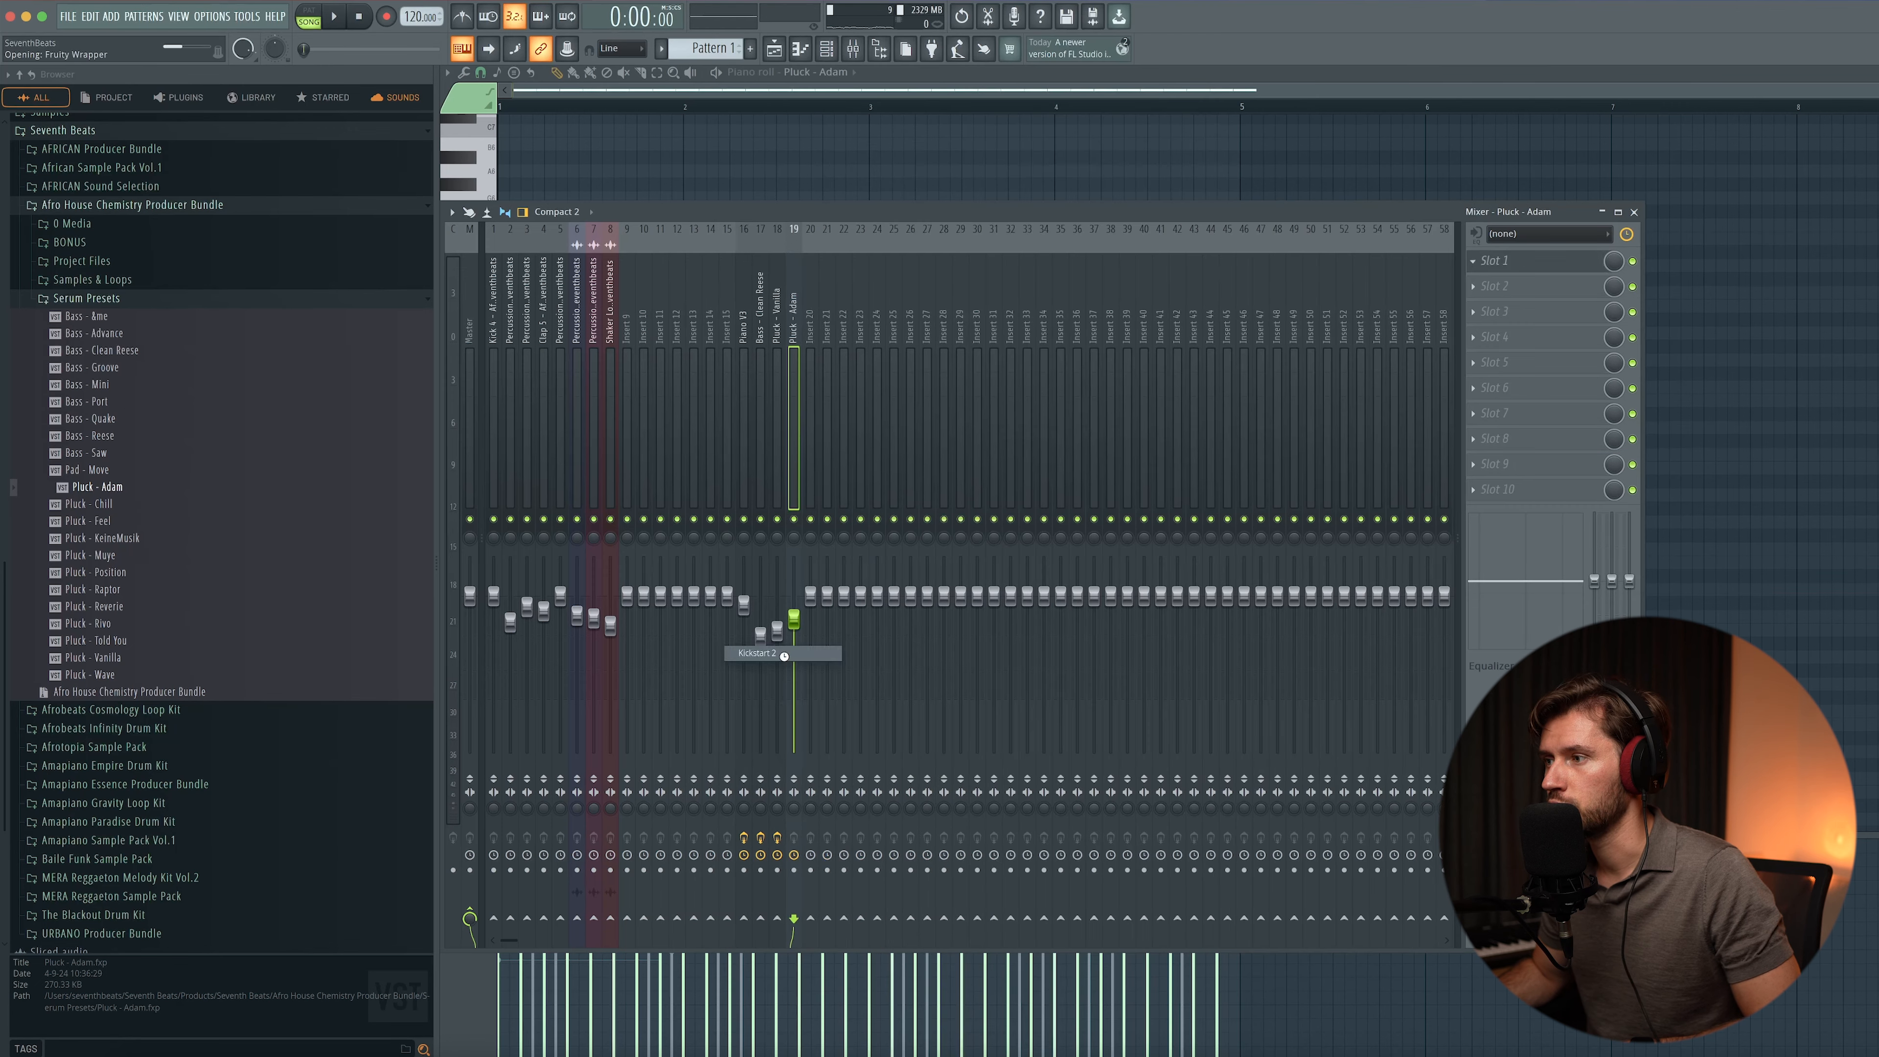
key("space")
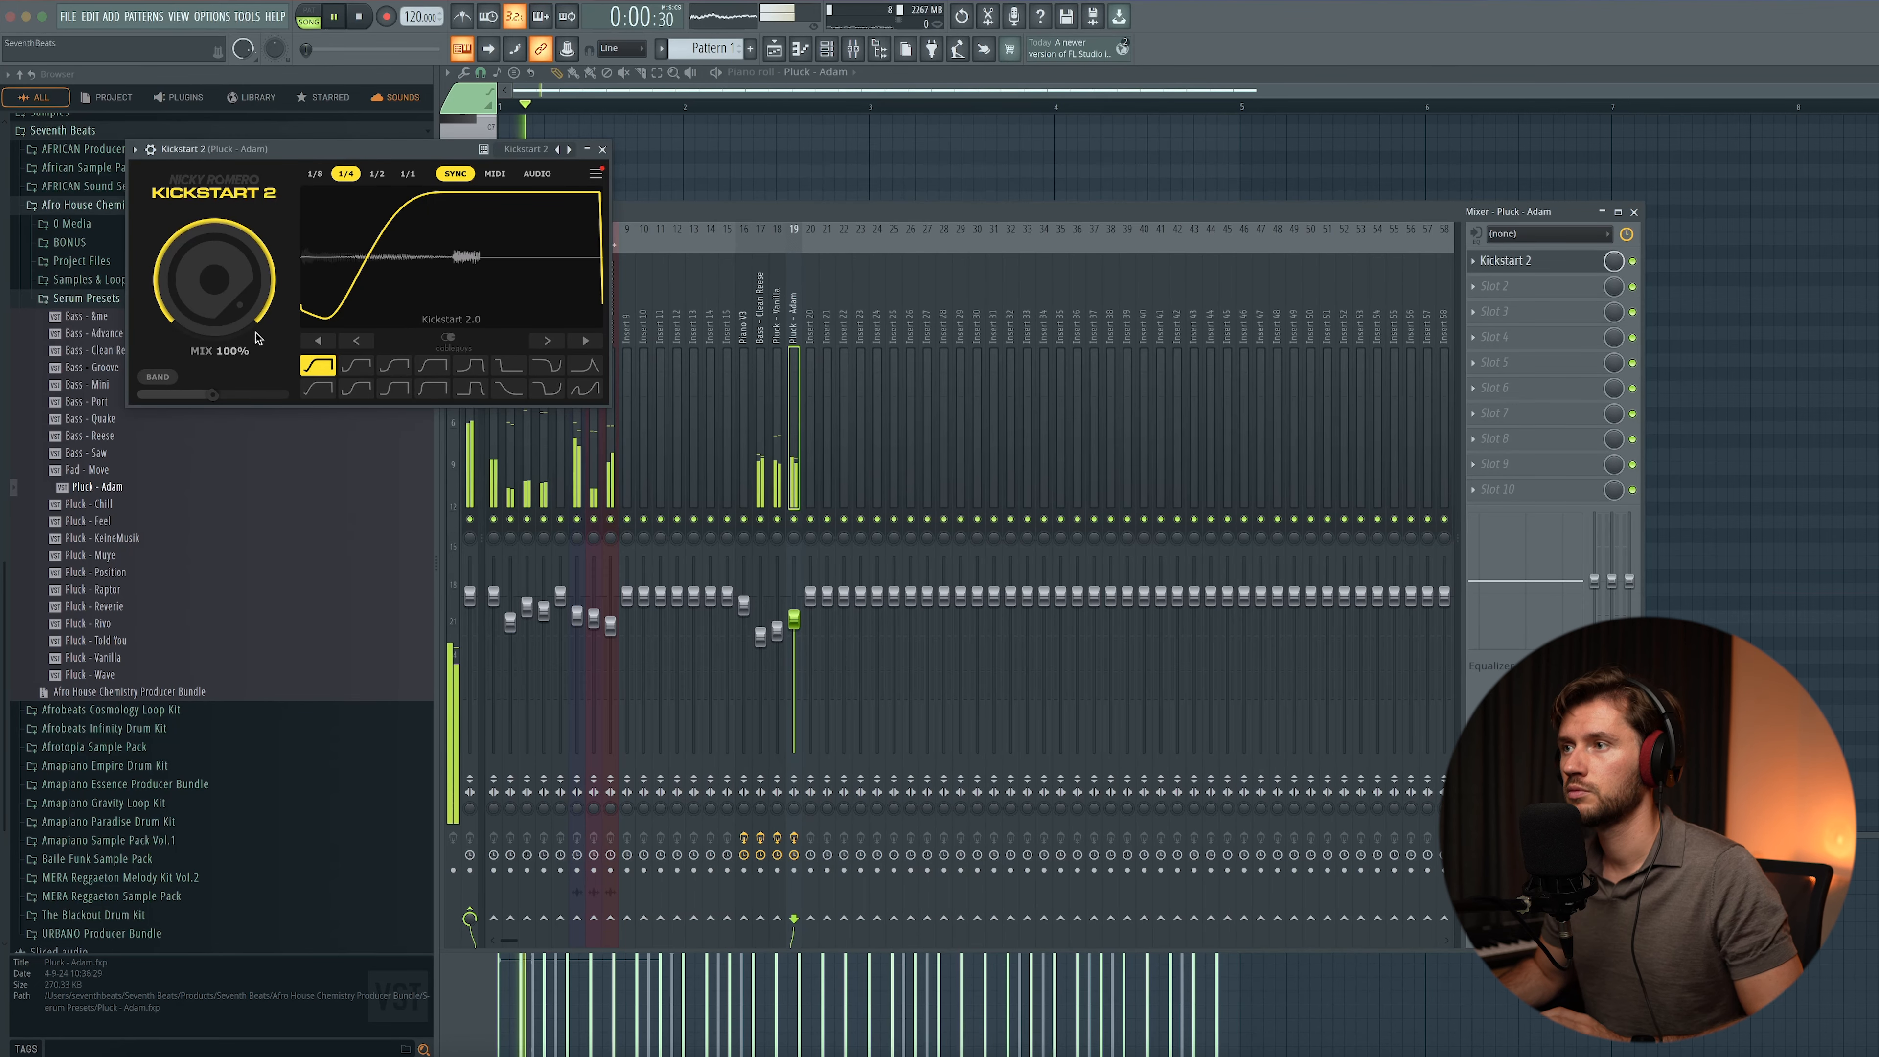
left_click_drag(257, 338, 226, 390)
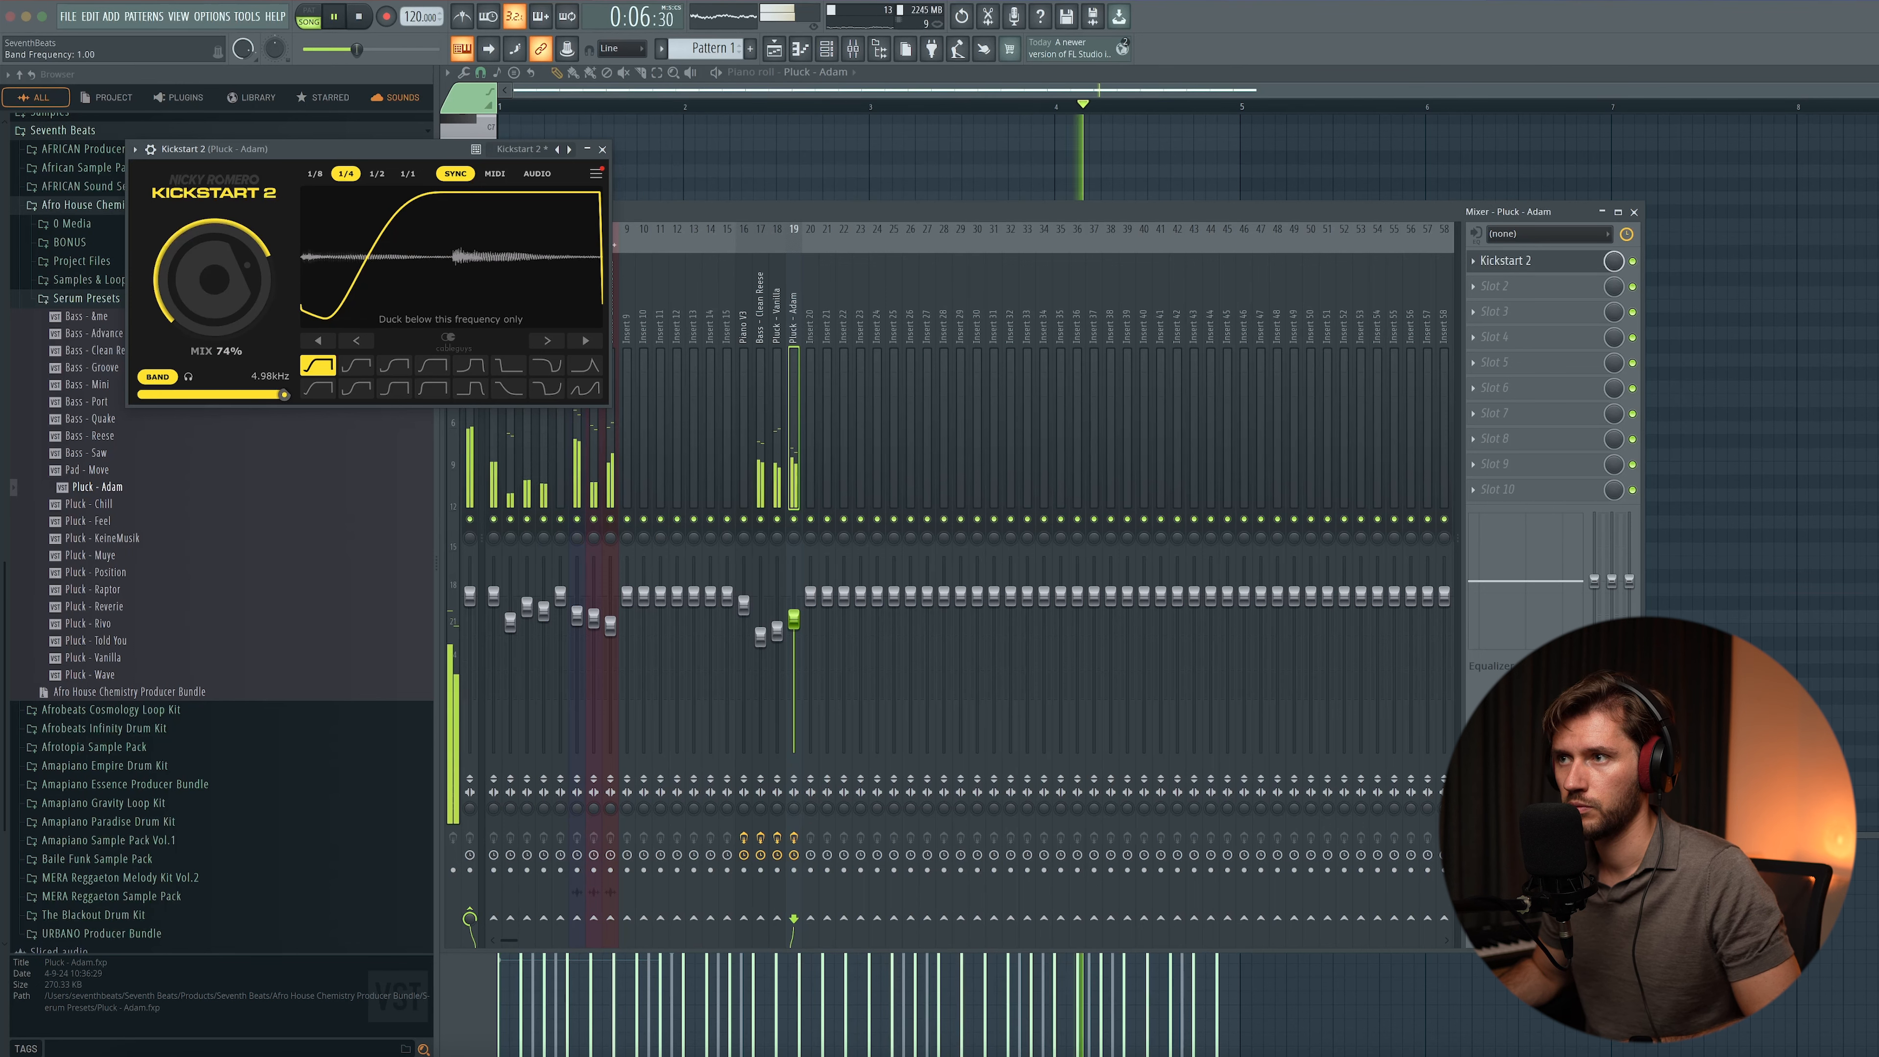
left_click(603, 150)
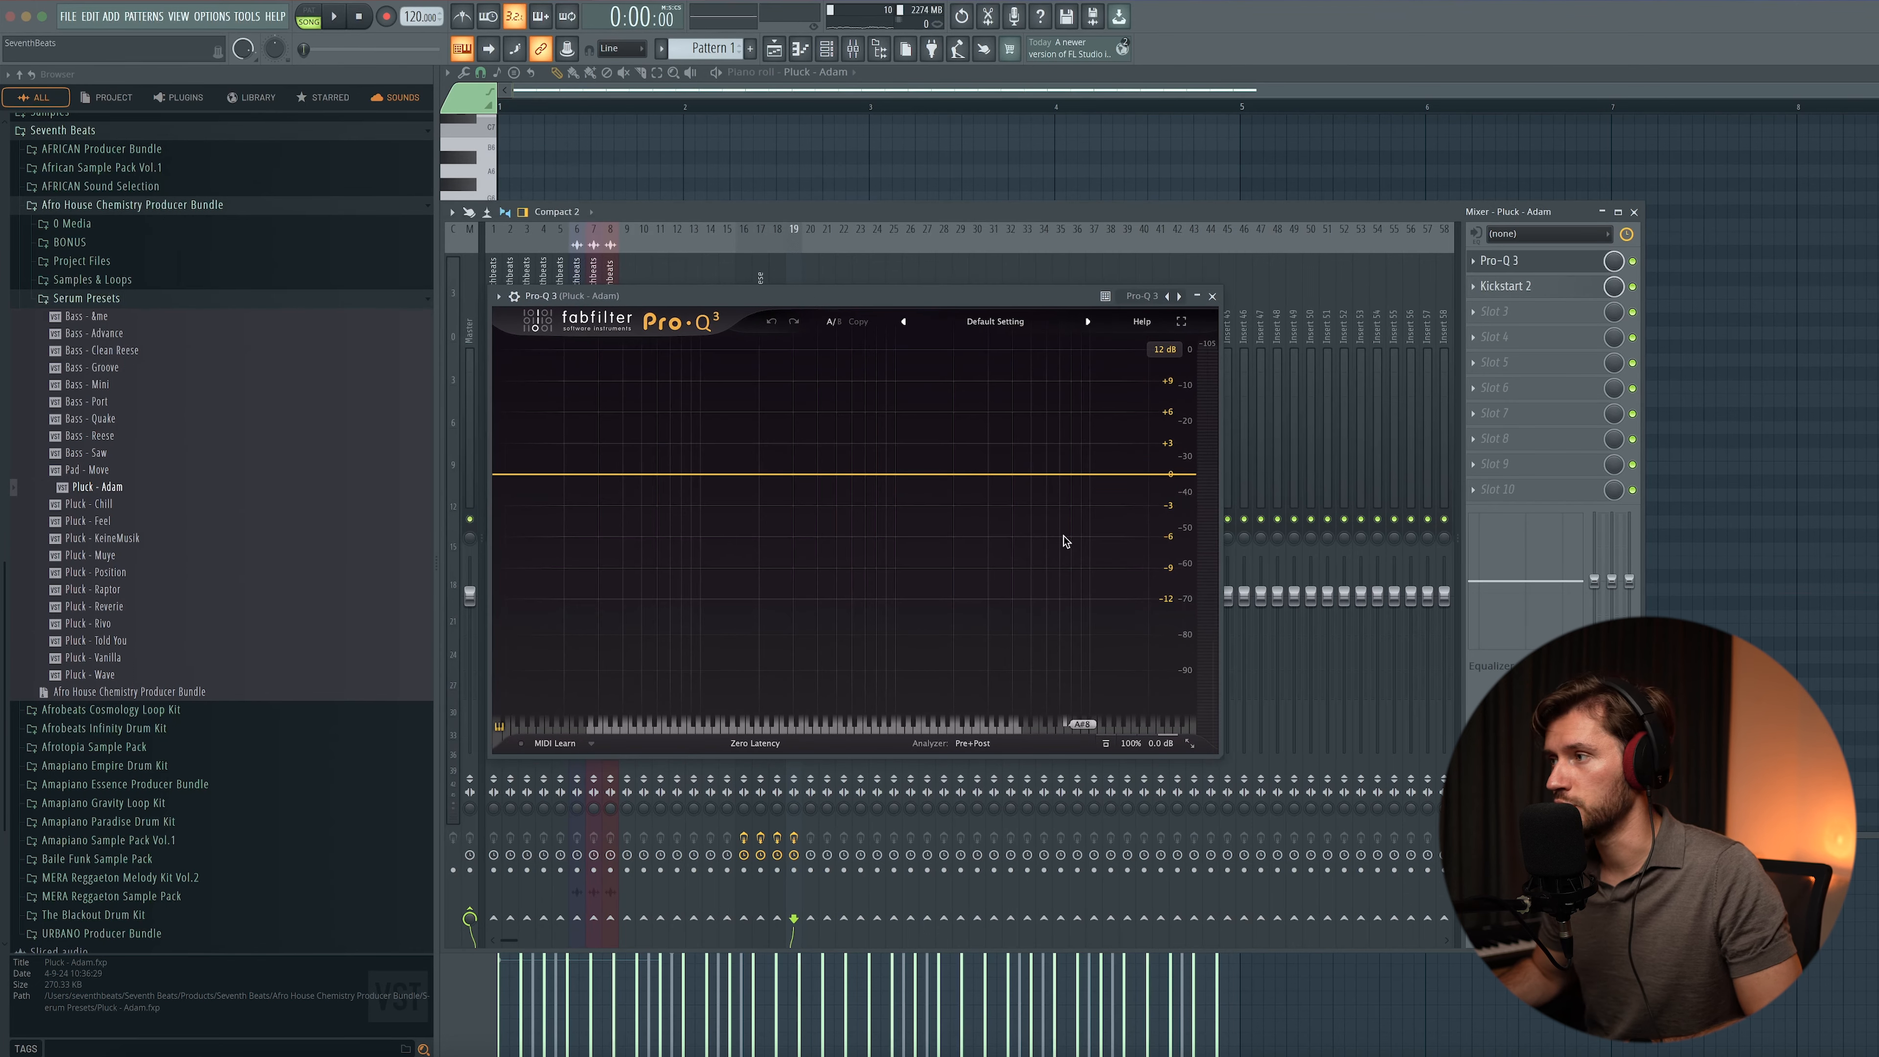
- Shape the Pluck - Adam sound with Pro-Q 3 placed before Kickstart 2, pulling the upper frequencies down
key("space")
left_click_drag(1045, 471, 951, 526)
left_click(1212, 297)
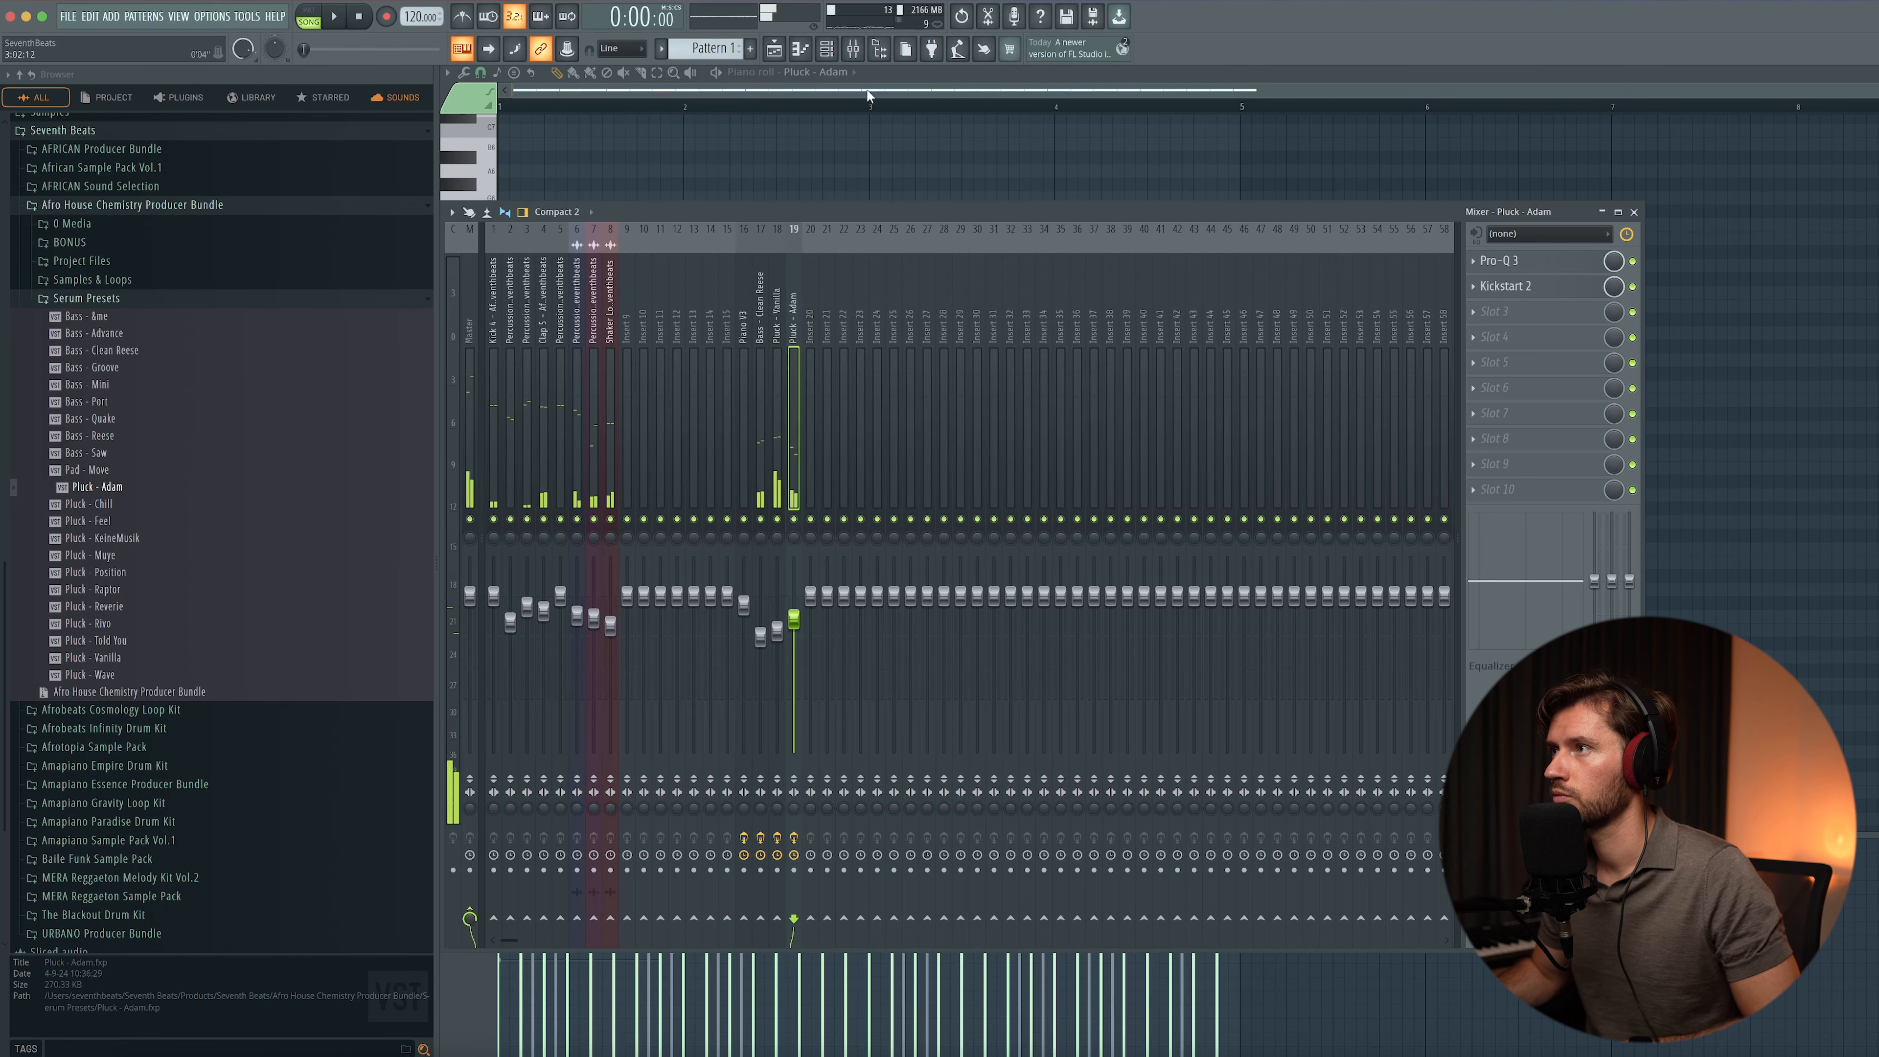
- Unmute the Piano V3 channel, keep Pluck - Vanilla muted, and play the pattern
key("F6")
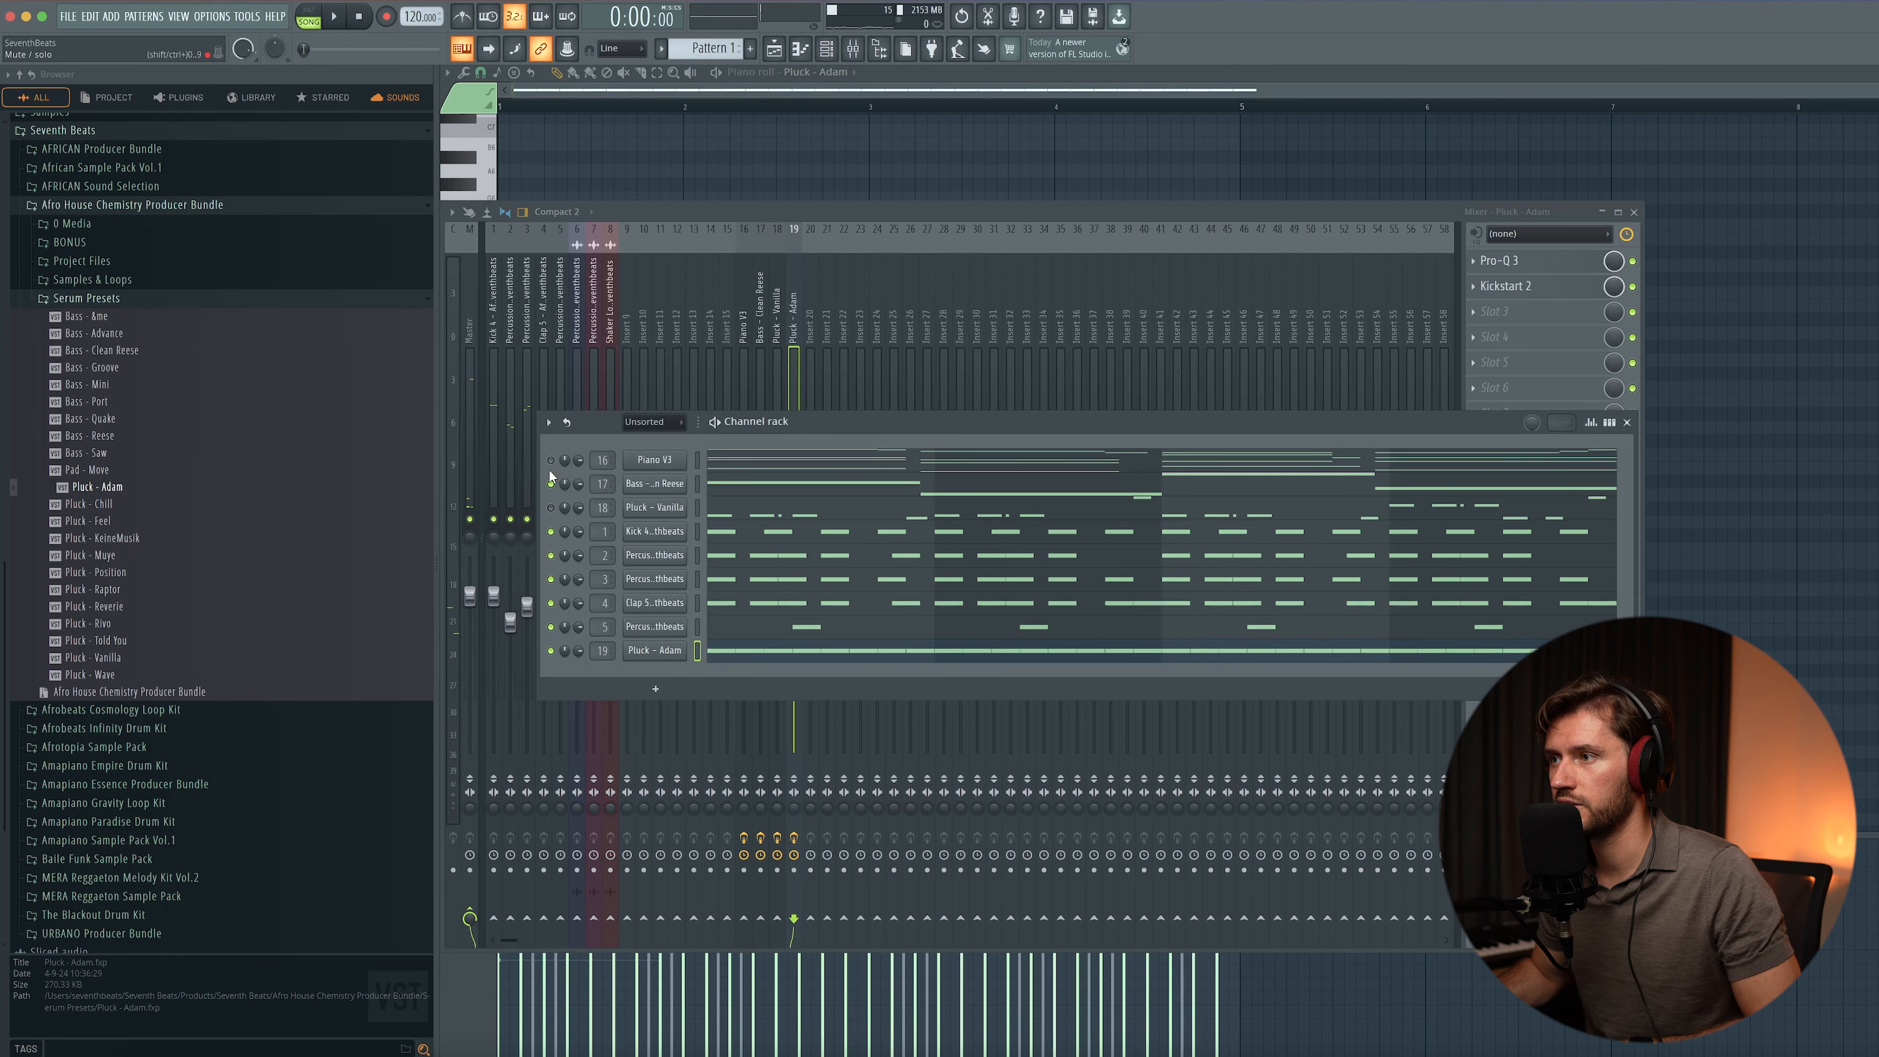
key("space")
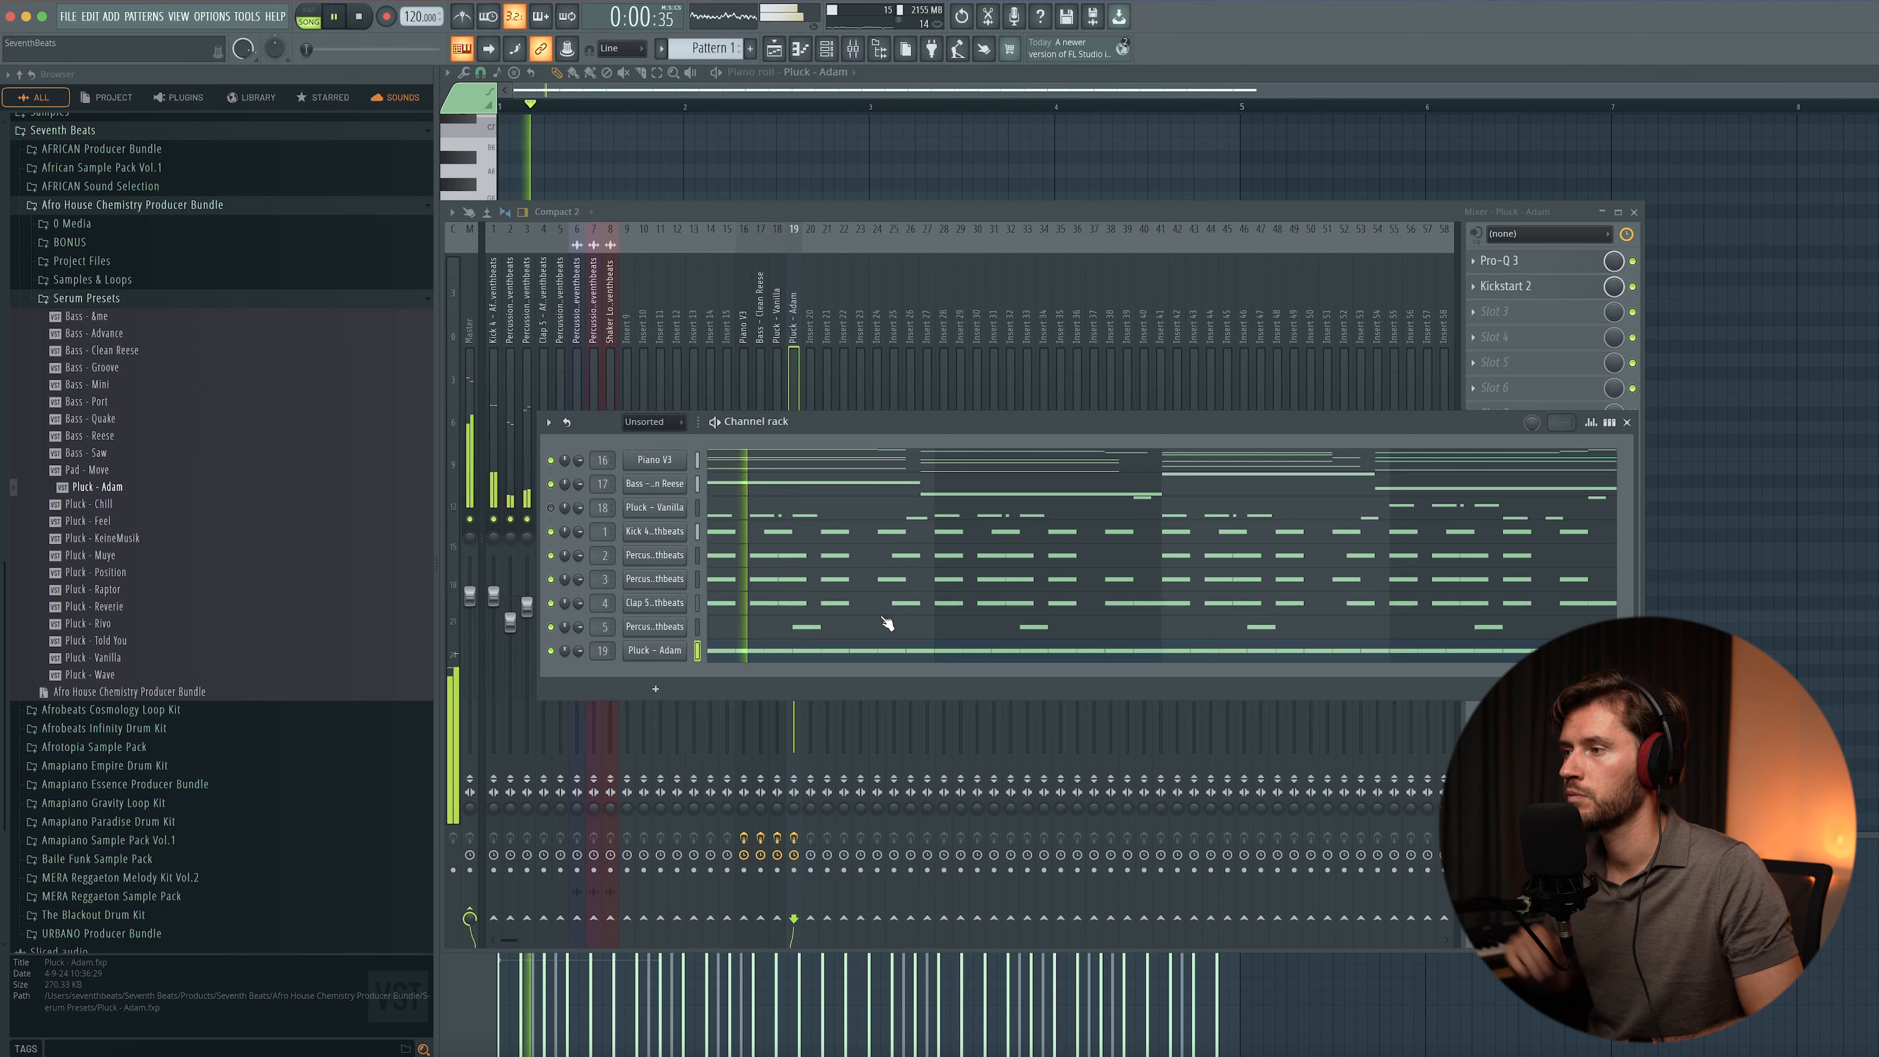